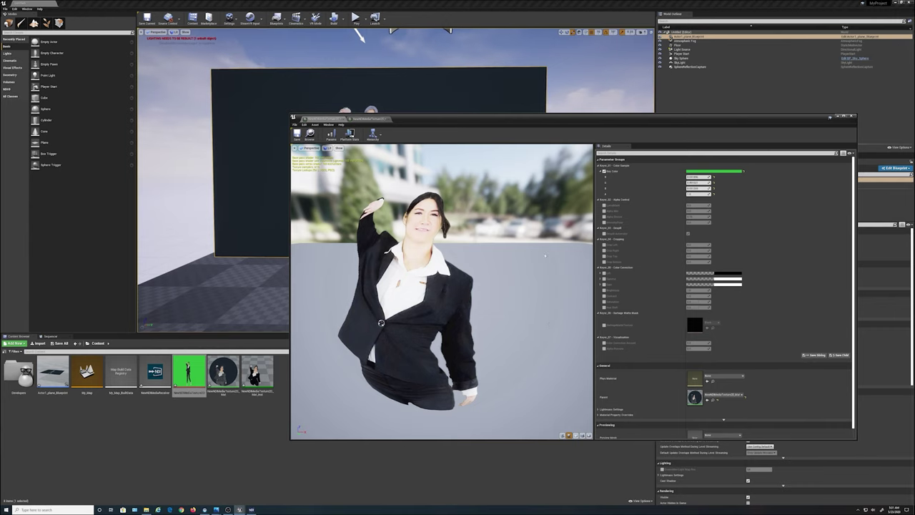
- Apply the chroma-key changes and assign NewNDIMediaTexture2D_Mat_Inst to the plane's Element 0 slot
{"action": "left_click", "coordinate": [852, 117]}
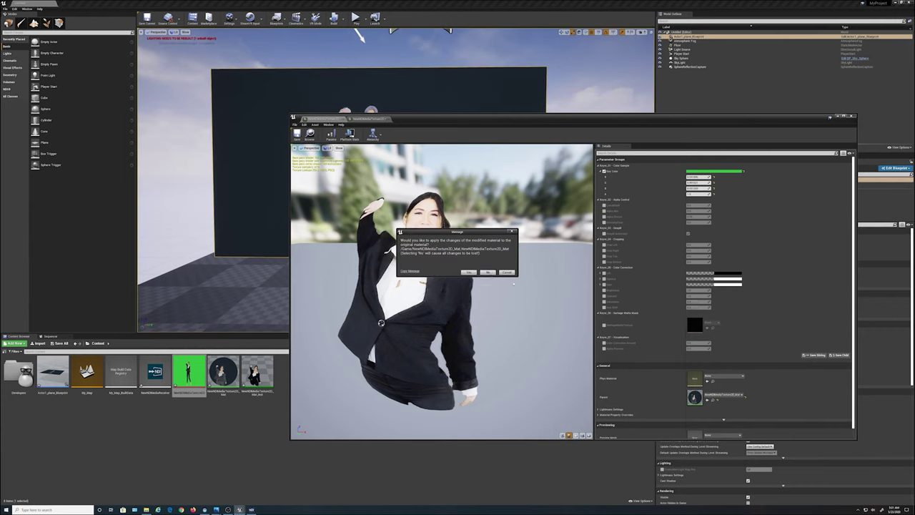
{"action": "left_click", "coordinate": [469, 274]}
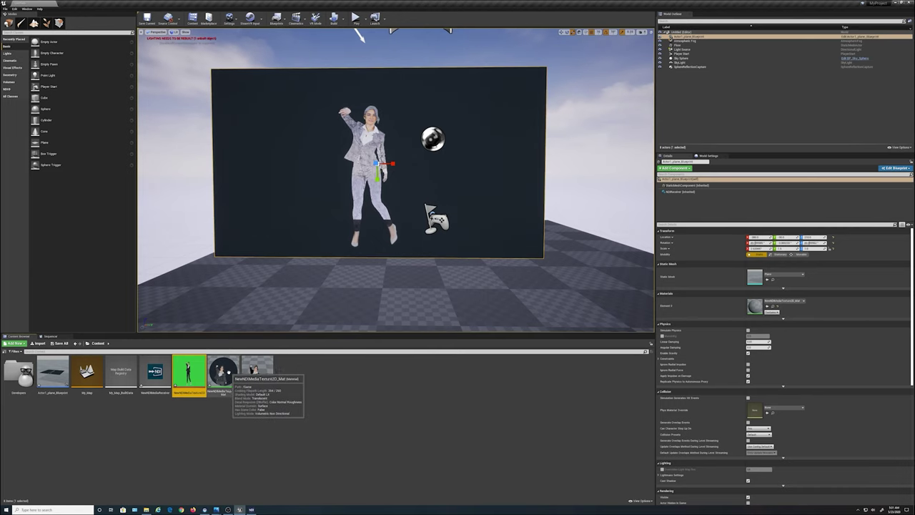
{"action": "left_click", "coordinate": [257, 372]}
{"action": "left_click_drag", "start_coordinate": [257, 371], "coordinate": [301, 201]}
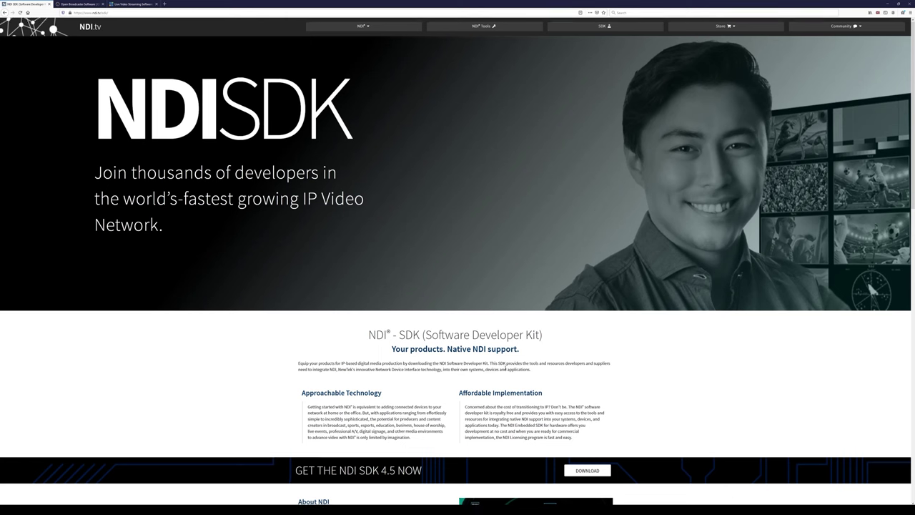
{"action": "scroll", "coordinate": [548, 371], "scroll_direction": "down", "scroll_amount": 10}
{"action": "scroll", "coordinate": [549, 371], "scroll_direction": "down", "scroll_amount": 5}
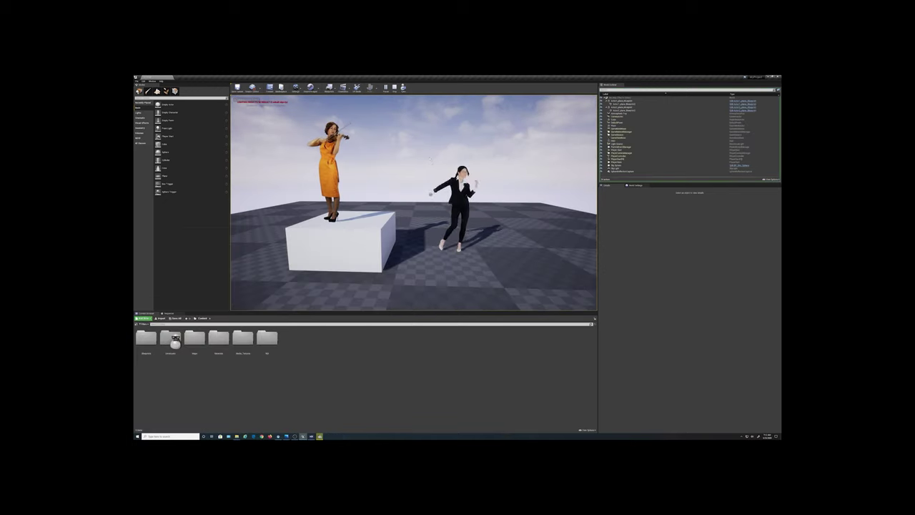
- In Play mode, move the camera toward and then away from the violinist and dancer
{"action": "left_click", "coordinate": [421, 163]}
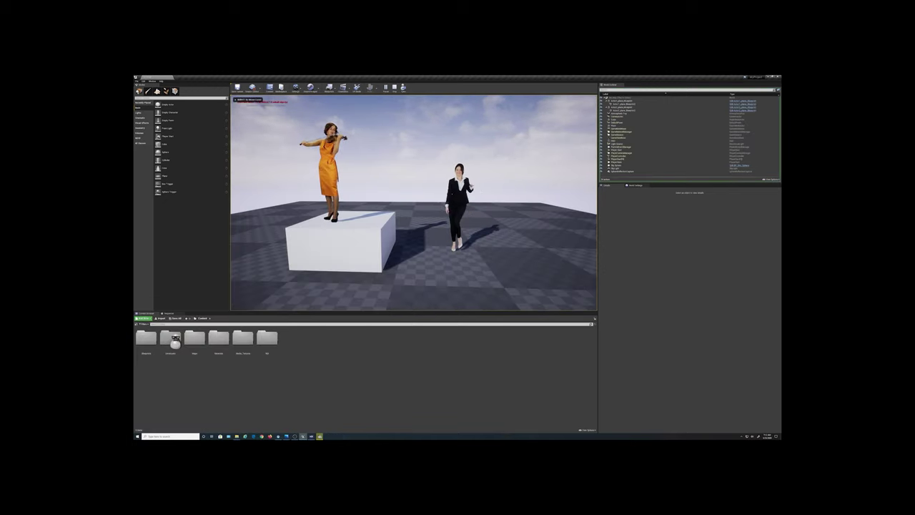
{"action": "key", "text": "w"}
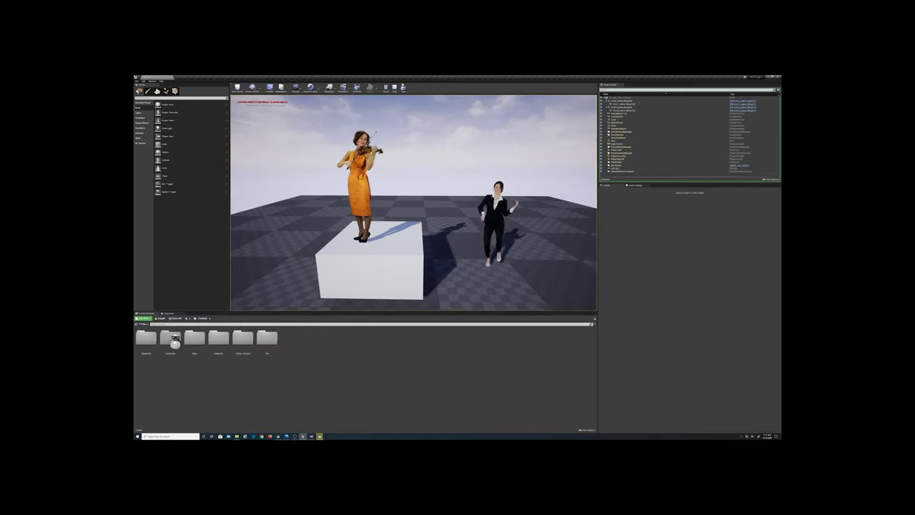
{"action": "key", "text": "s"}
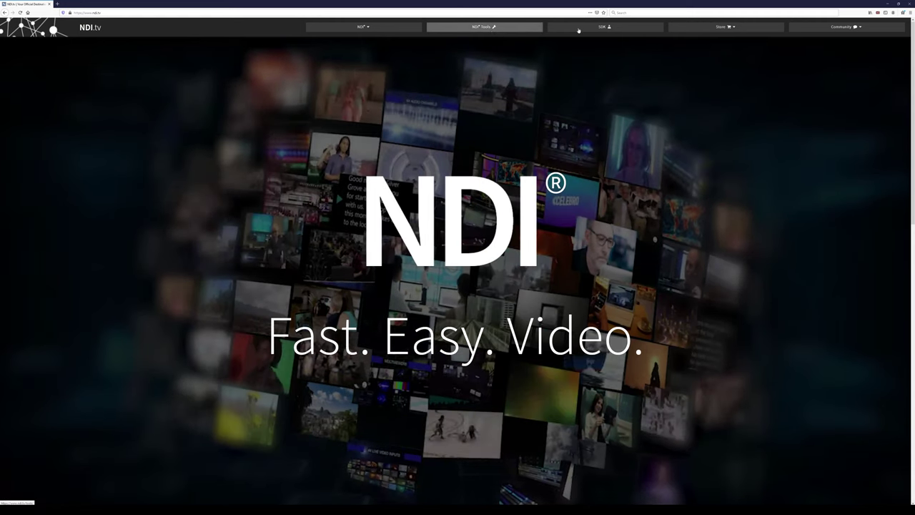
- Go to the download section of the NDI Tools page
{"action": "left_click", "coordinate": [490, 29]}
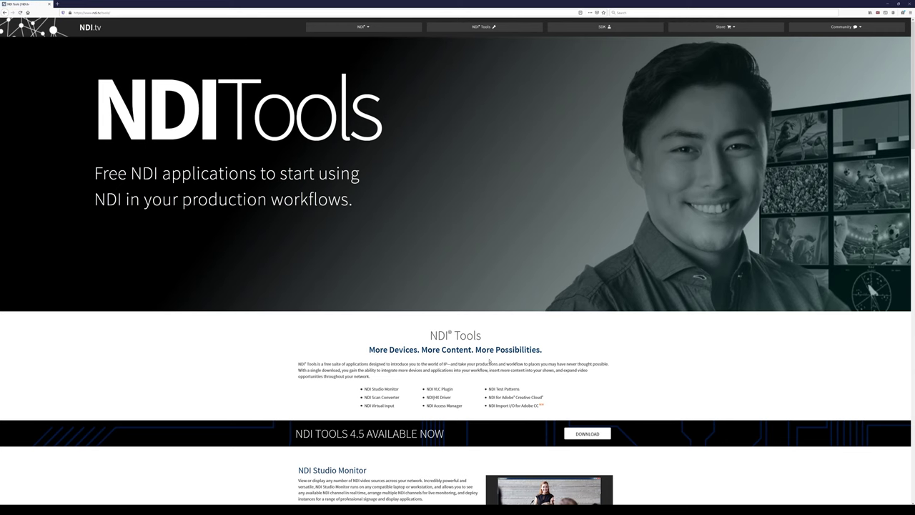
{"action": "scroll", "coordinate": [592, 292], "scroll_direction": "down", "scroll_amount": 2}
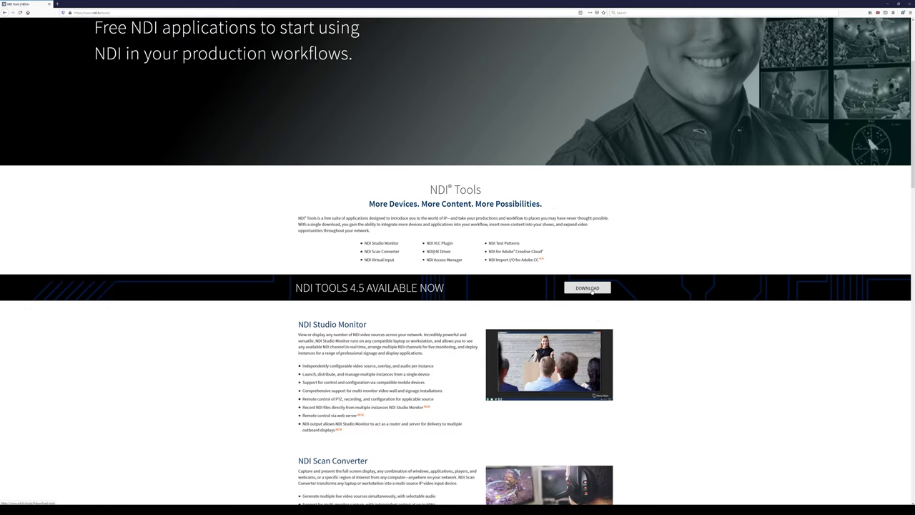
{"action": "left_click", "coordinate": [591, 288]}
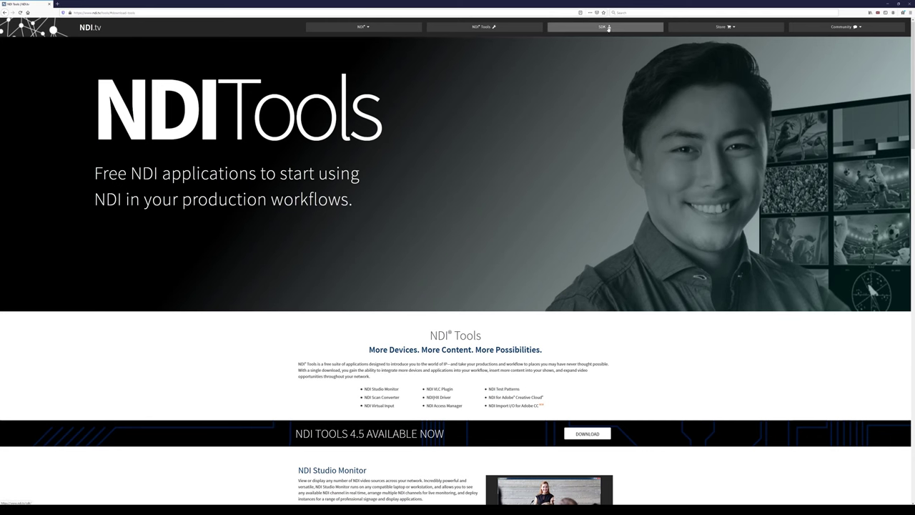
- Go to the download section of the NDI SDK page
{"action": "left_click", "coordinate": [609, 27]}
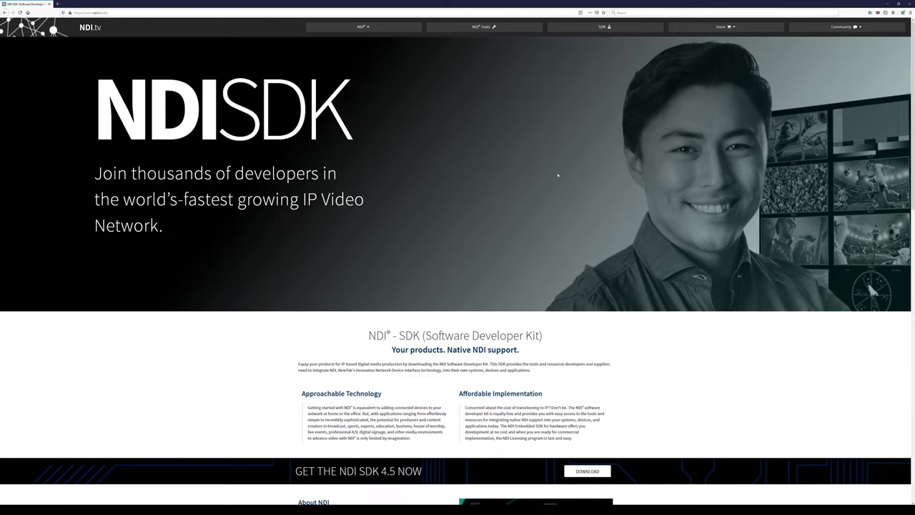
{"action": "scroll", "coordinate": [566, 220], "scroll_direction": "down", "scroll_amount": 3}
{"action": "left_click", "coordinate": [589, 305]}
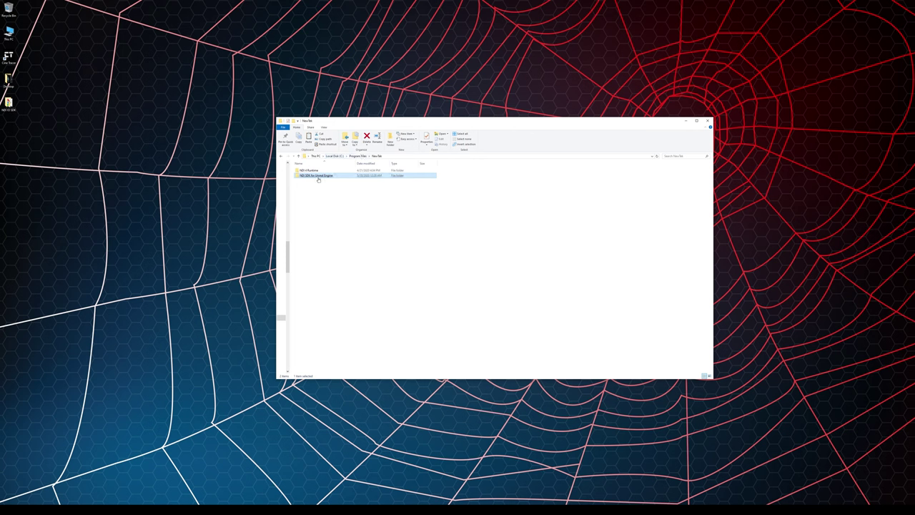
- Browse into NDI SDK for Unreal Engine > NDIExamples > Plugins
{"action": "mouse_move", "coordinate": [318, 180]}
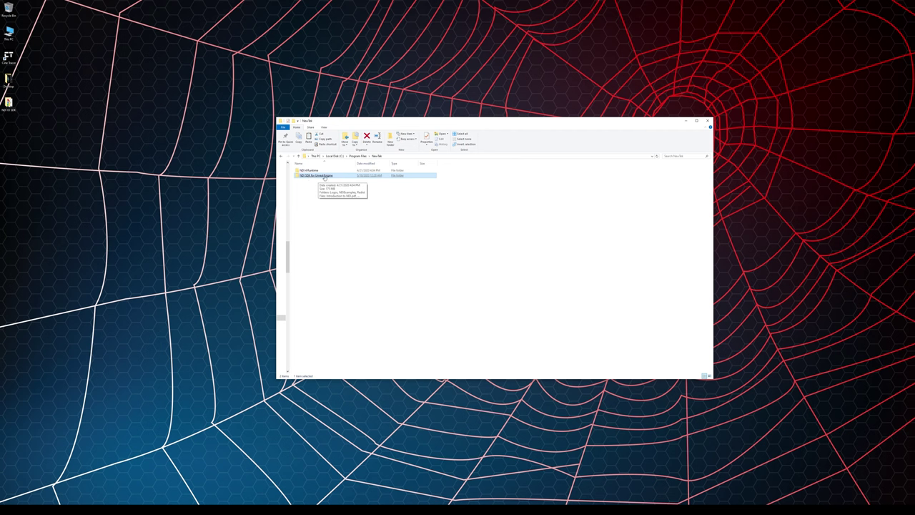
{"action": "double_click", "coordinate": [324, 178]}
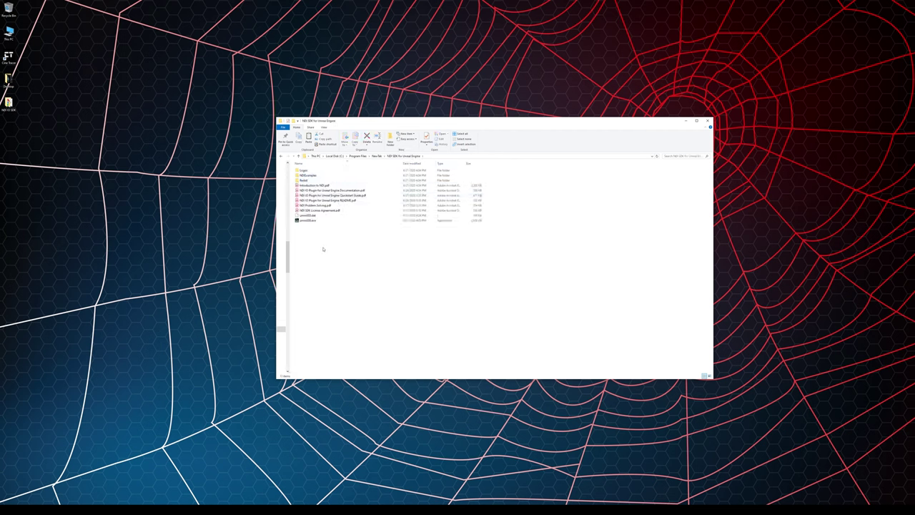
{"action": "left_click", "coordinate": [313, 176]}
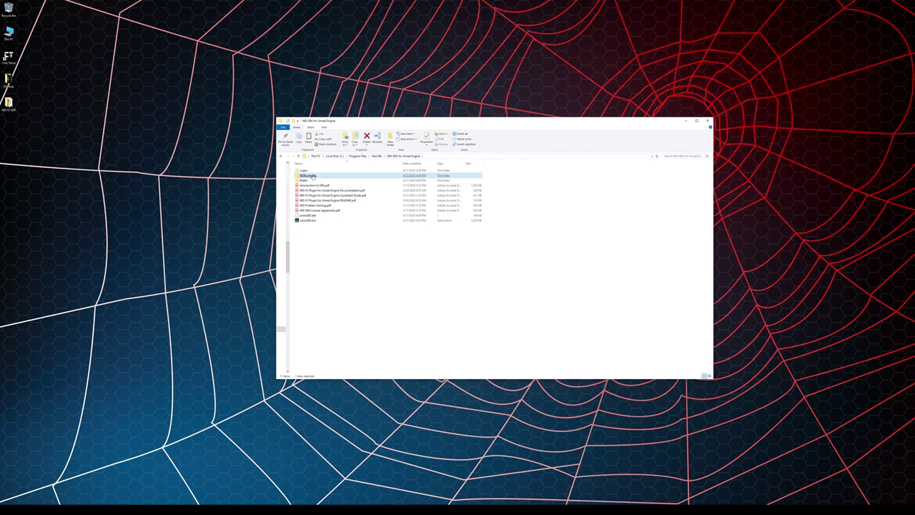
{"action": "double_click", "coordinate": [315, 176]}
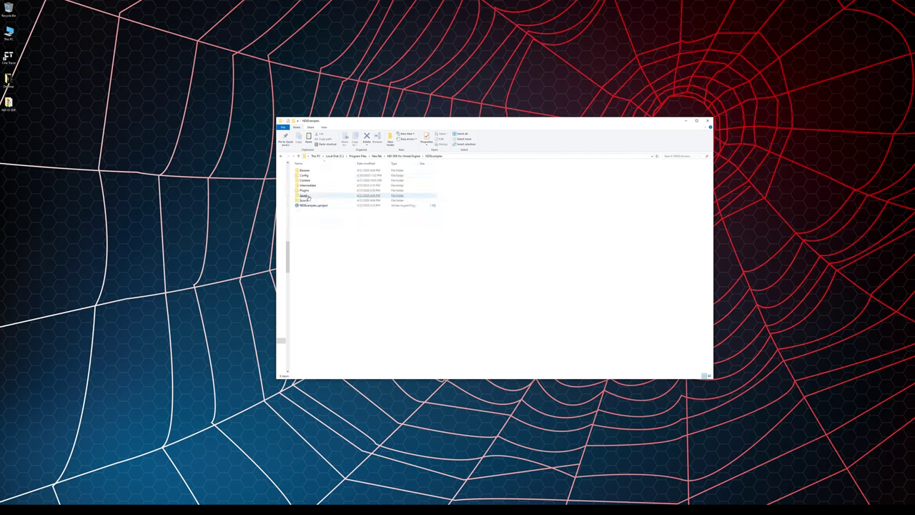
{"action": "left_click", "coordinate": [306, 191]}
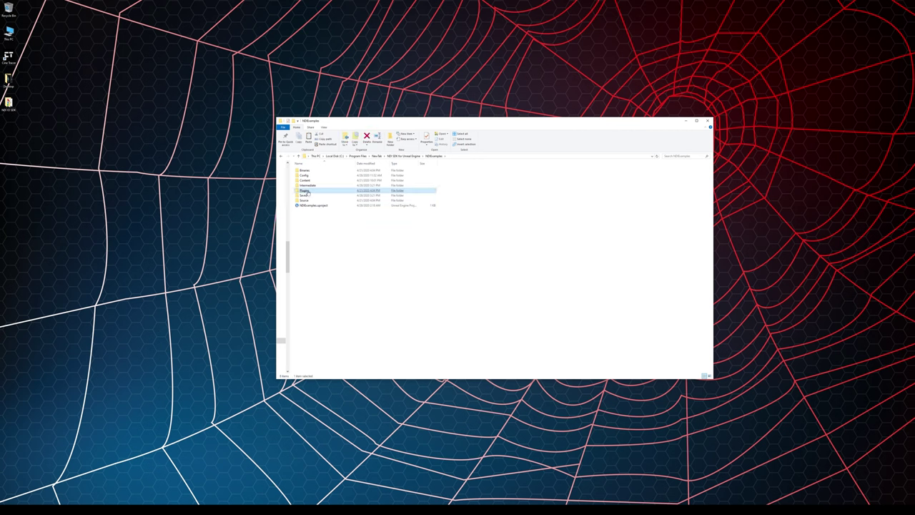
{"action": "double_click", "coordinate": [306, 191]}
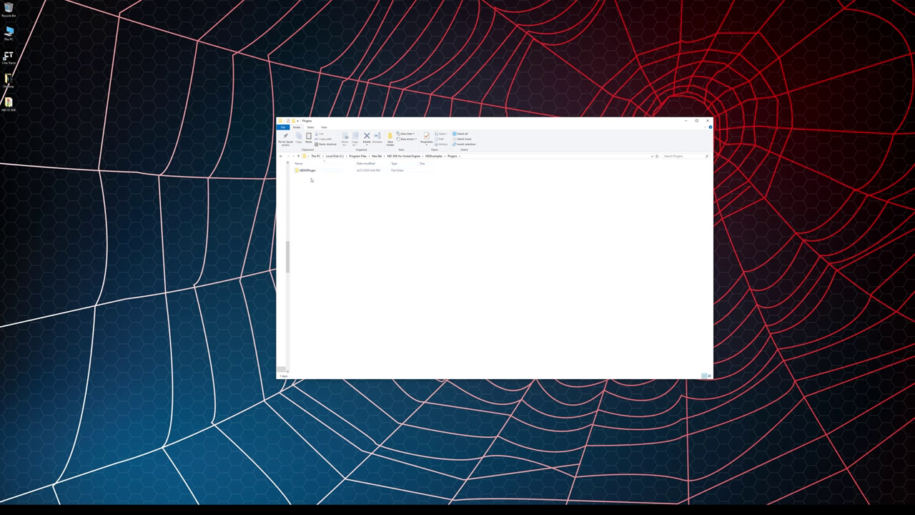
- Copy the NDIIOPlugin folder
{"action": "left_click", "coordinate": [306, 173]}
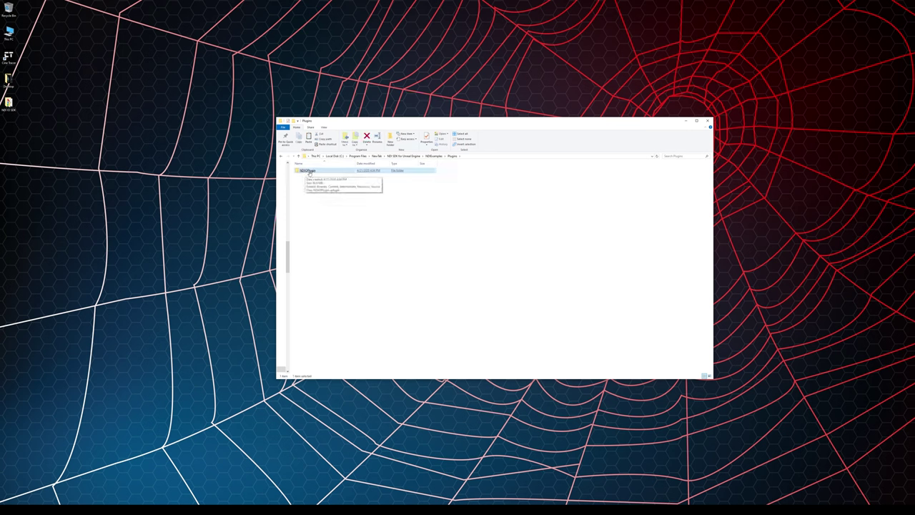
{"action": "right_click", "coordinate": [309, 173]}
{"action": "left_click", "coordinate": [244, 275]}
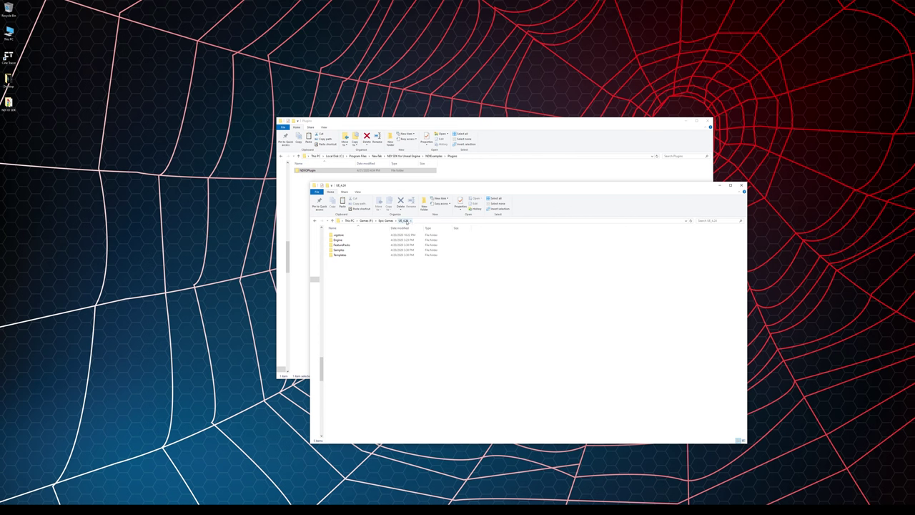
- Paste NDIIOPlugin into the UE_4.24 Engine > Plugins folder
{"action": "left_click", "coordinate": [337, 243]}
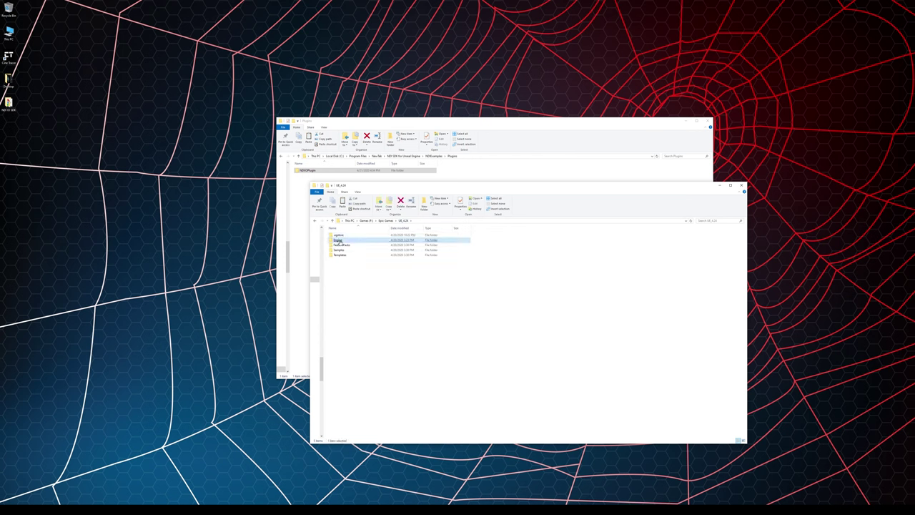
{"action": "double_click", "coordinate": [338, 242]}
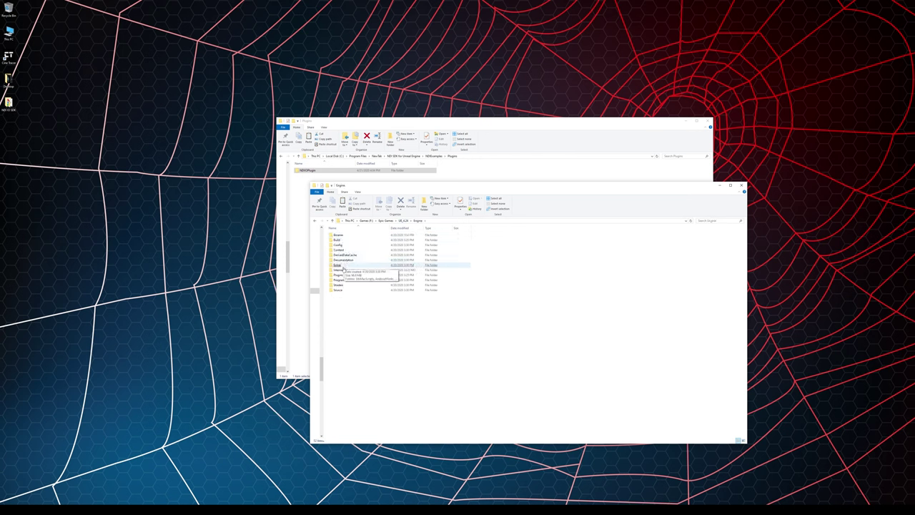
{"action": "double_click", "coordinate": [338, 276]}
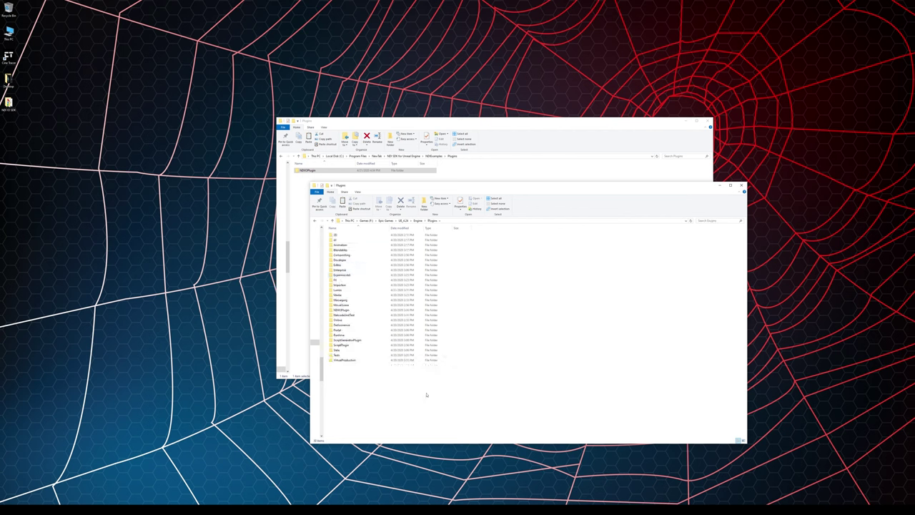
{"action": "left_click", "coordinate": [342, 310]}
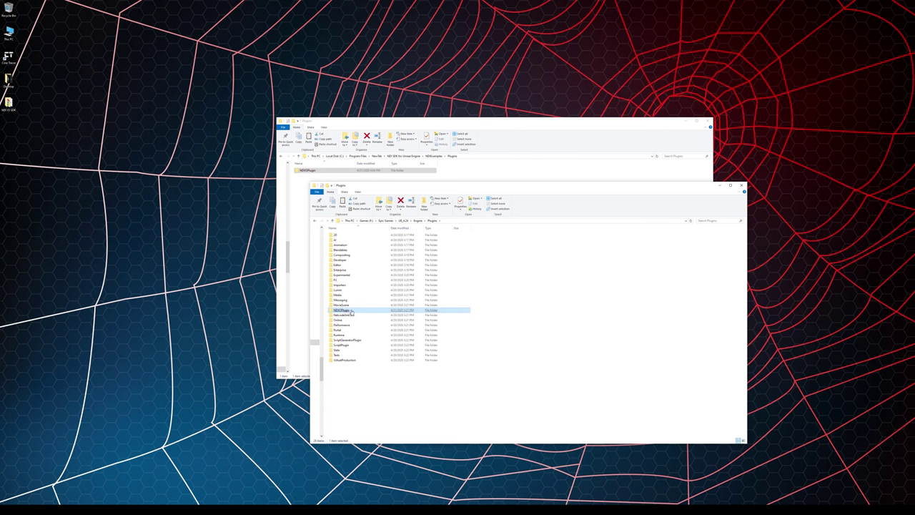
{"action": "right_click", "coordinate": [364, 385]}
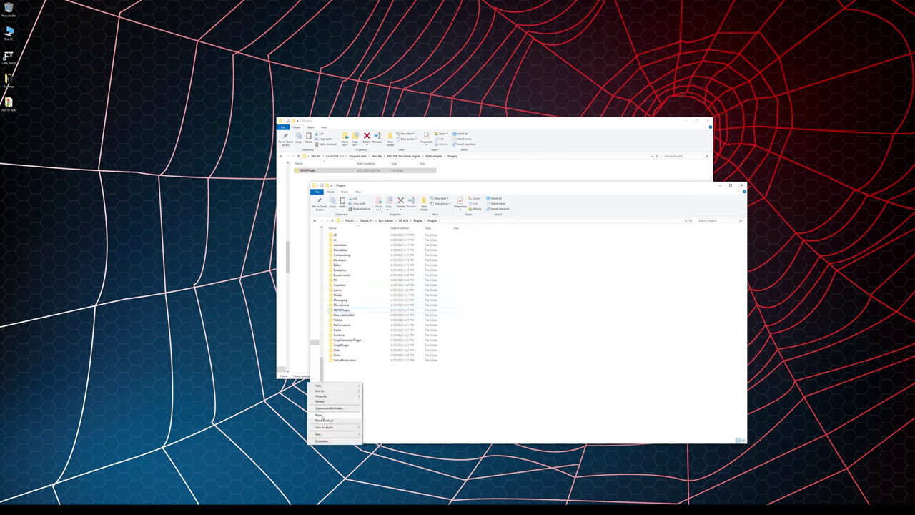
{"action": "left_click", "coordinate": [403, 390]}
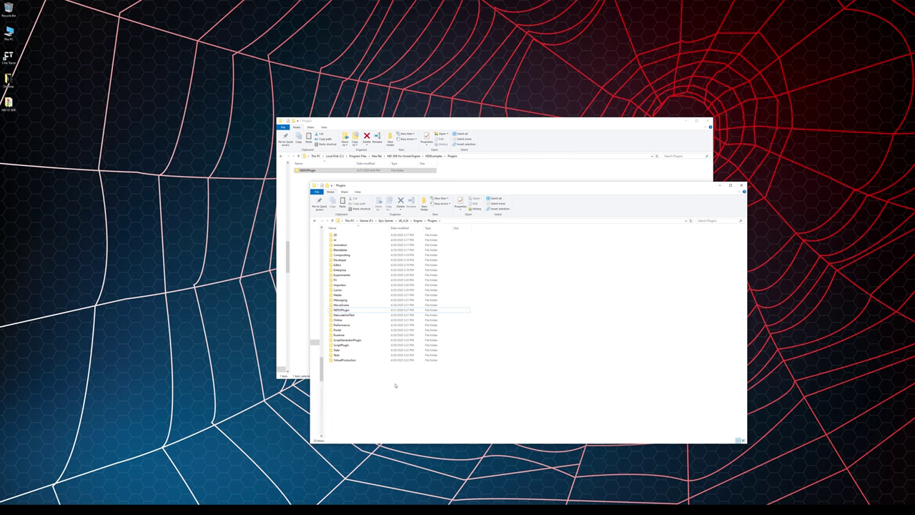
{"action": "key", "text": "Down"}
{"action": "key", "text": "Up"}
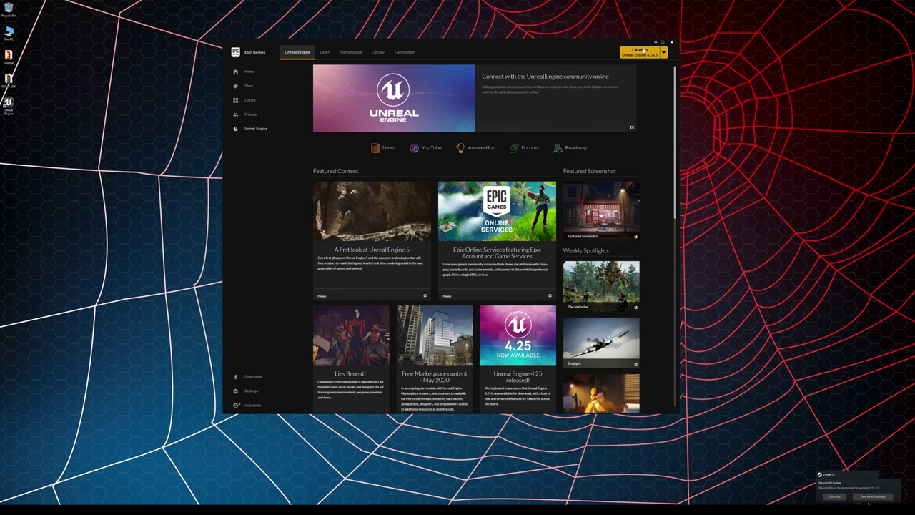
- Launch Unreal Engine 4.24.3 with the launcher's yellow Launch button
{"action": "left_click", "coordinate": [641, 52]}
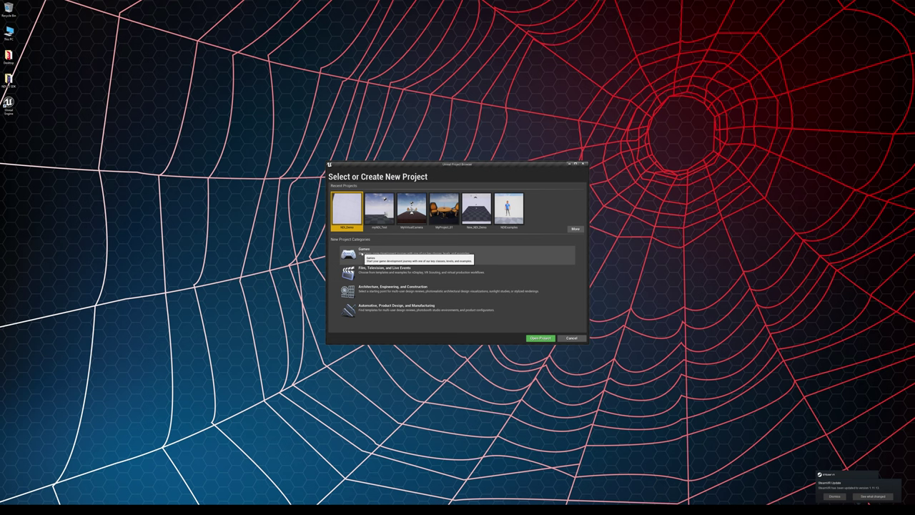
- Create a Blank-template Games project named MyProject
{"action": "left_click", "coordinate": [429, 260]}
{"action": "left_click", "coordinate": [508, 337]}
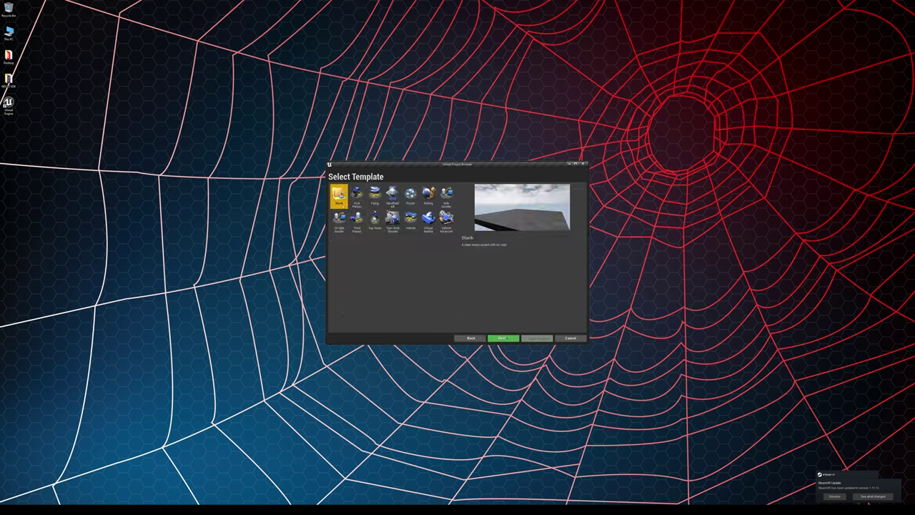
{"action": "left_click", "coordinate": [505, 338]}
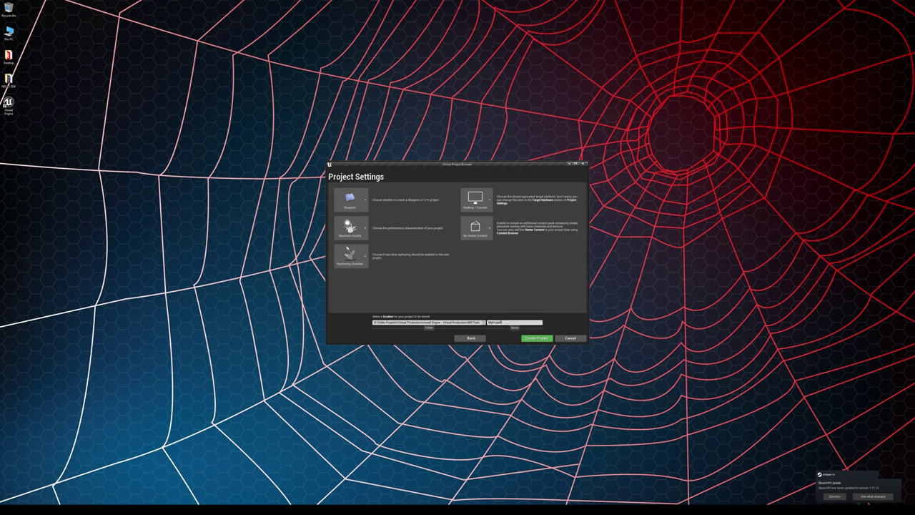
{"action": "left_click", "coordinate": [509, 322]}
{"action": "left_click", "coordinate": [538, 338]}
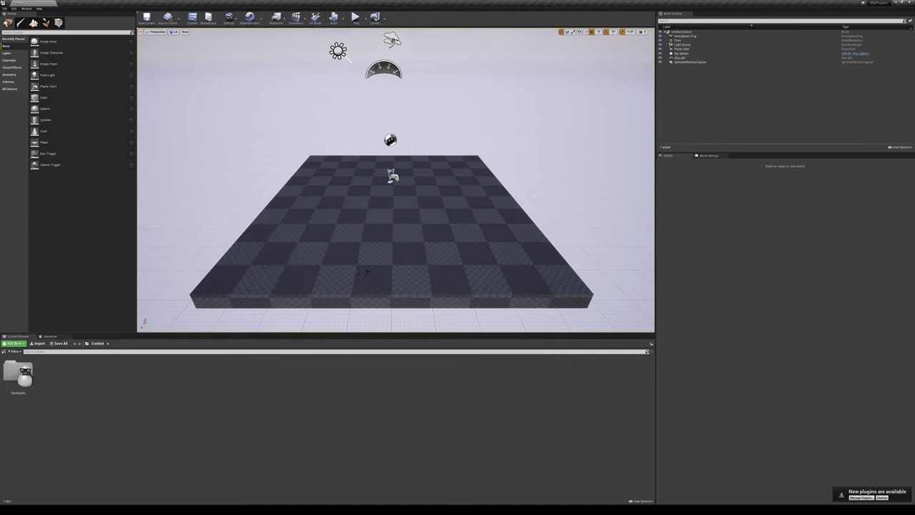
- Save the current level as My_Map and open the new NDI IO Plugin listing
{"action": "left_click", "coordinate": [4, 8]}
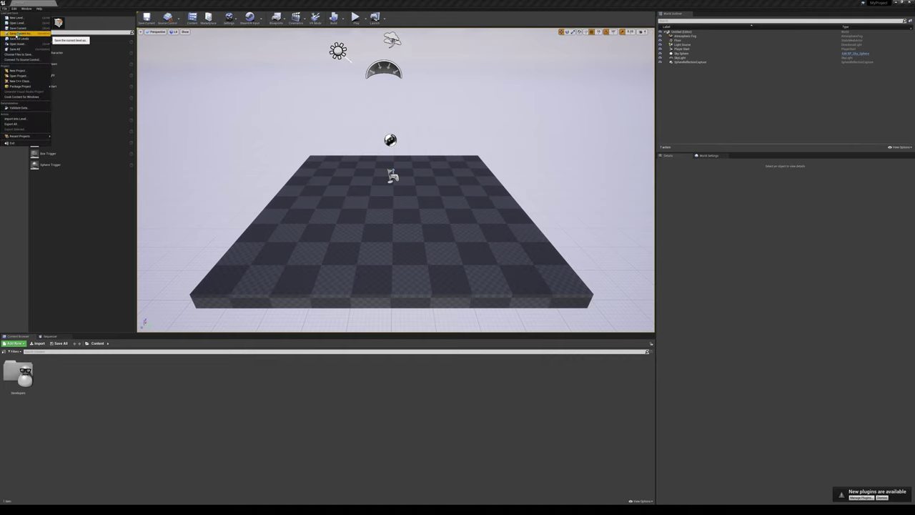
{"action": "left_click", "coordinate": [18, 33]}
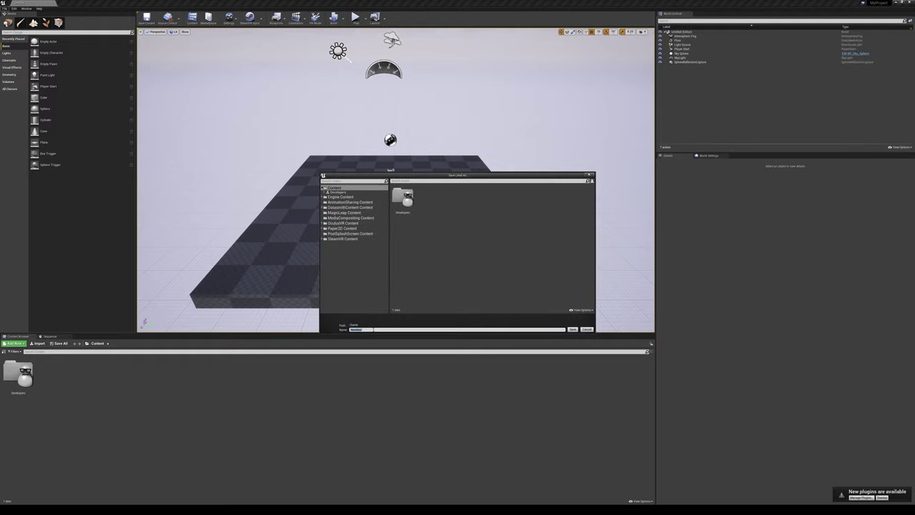
{"action": "type", "text": "My_"}
{"action": "key", "text": "Return"}
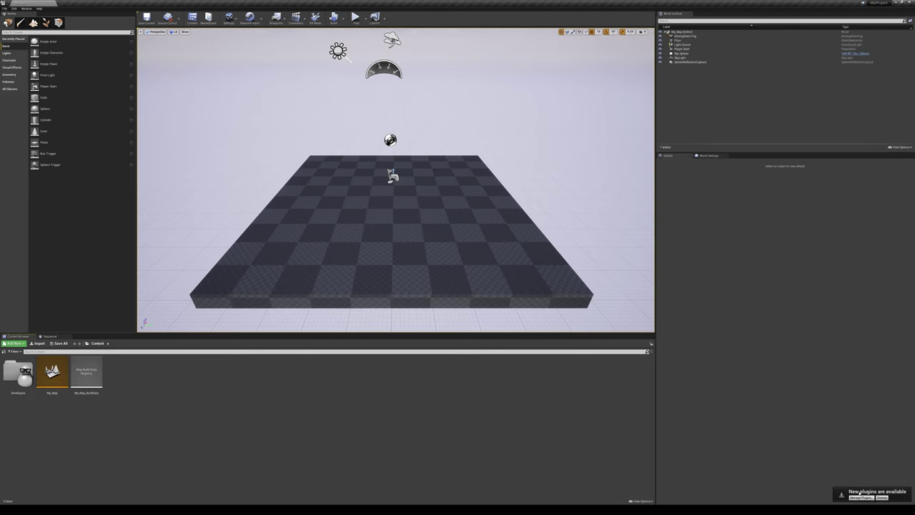
{"action": "left_click", "coordinate": [860, 499]}
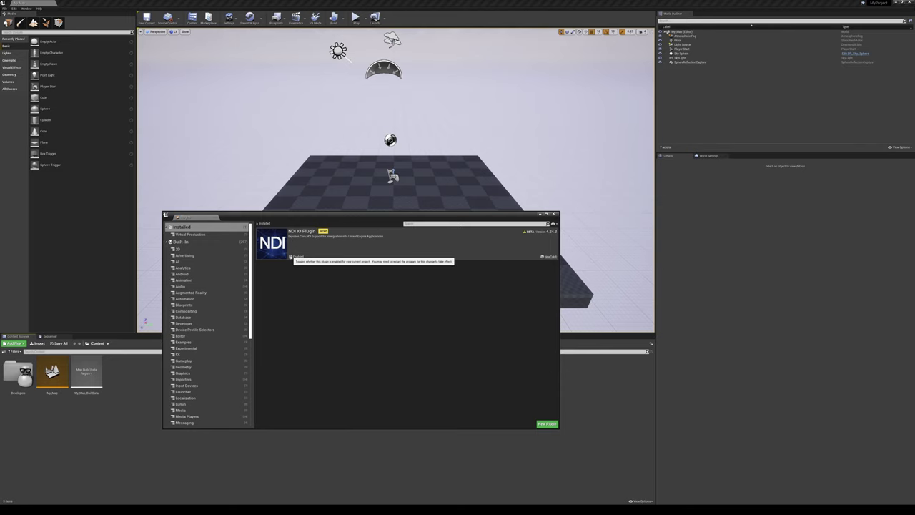
- Enable the beta NDI IO Plugin, restart the editor, and close the Plugins window
{"action": "left_click", "coordinate": [290, 256]}
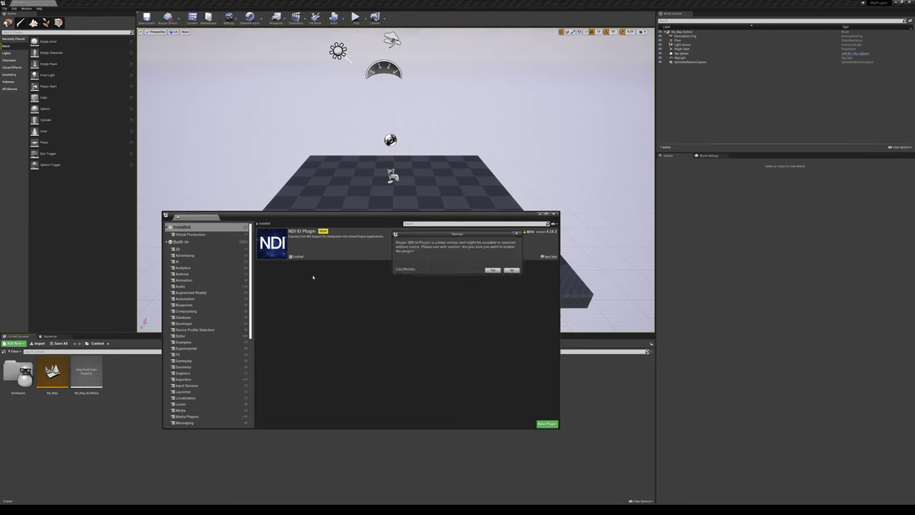
{"action": "left_click", "coordinate": [493, 271]}
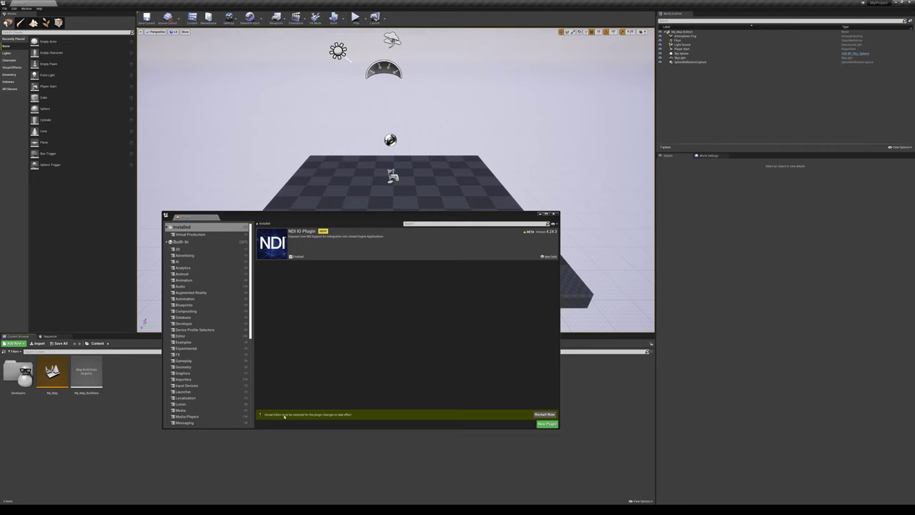
{"action": "left_click", "coordinate": [544, 414]}
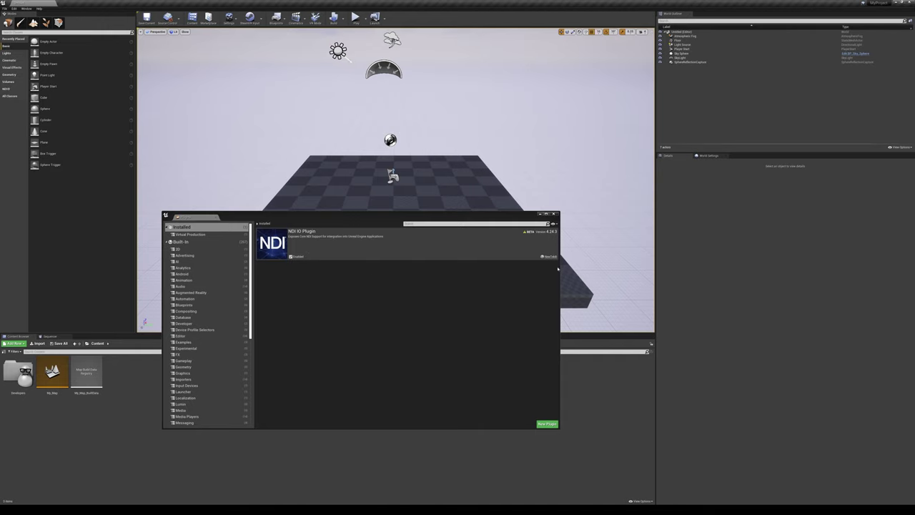
{"action": "left_click", "coordinate": [553, 213]}
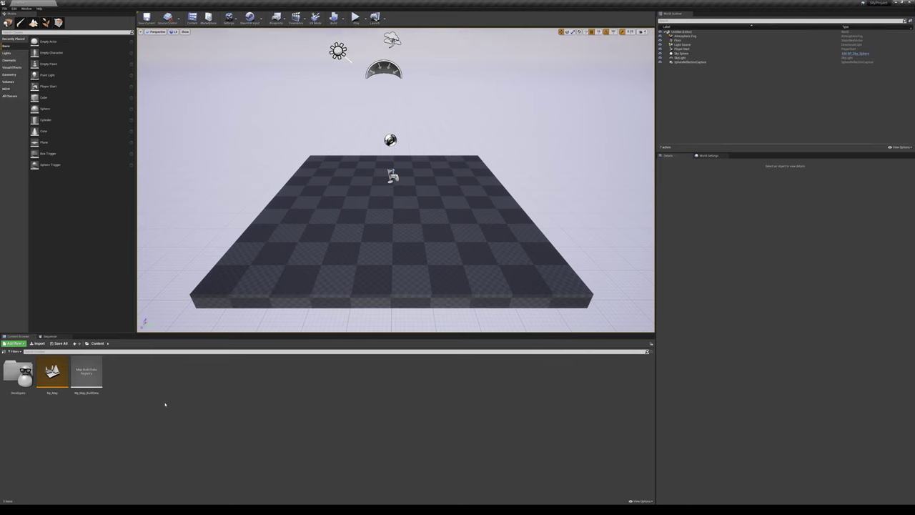
- Create an NDI Media Texture2D in Content, keeping the name NewNDIMediaTexture2D
{"action": "right_click", "coordinate": [168, 409]}
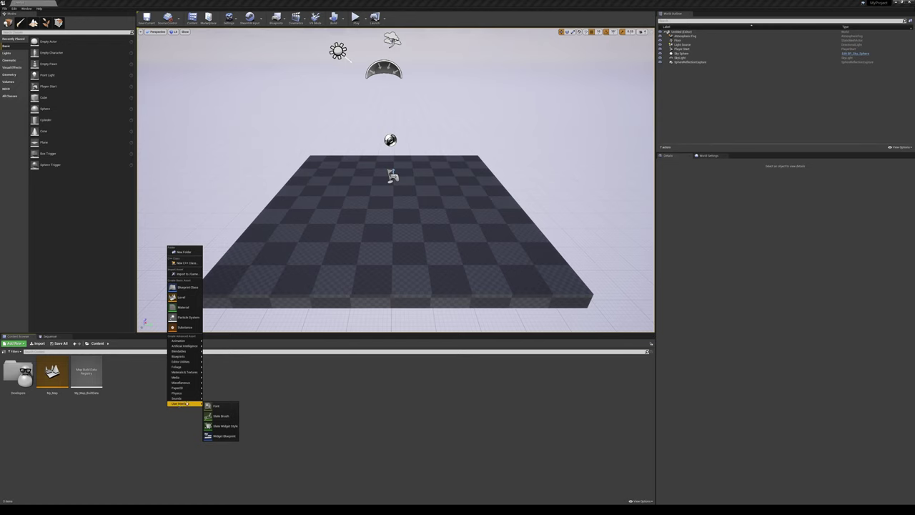
{"action": "mouse_move", "coordinate": [188, 372]}
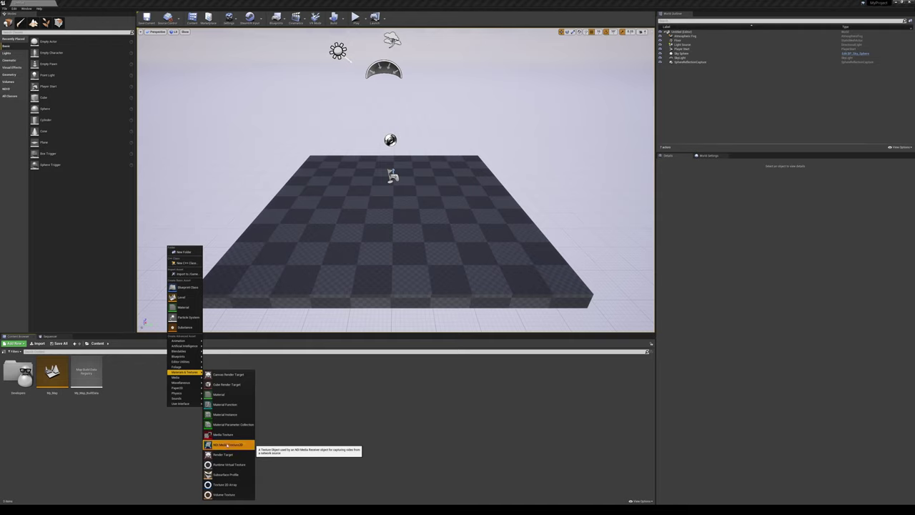
{"action": "left_click", "coordinate": [218, 445]}
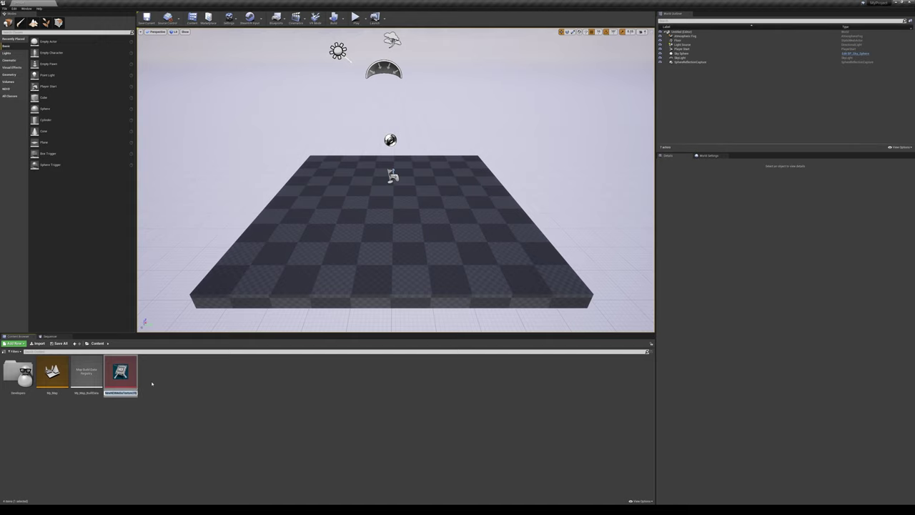
{"action": "key", "text": "Return"}
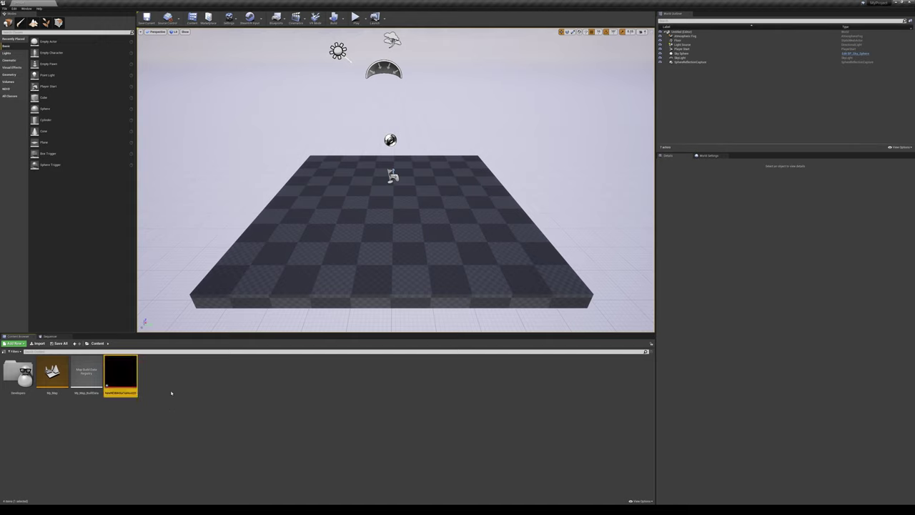
- Create an NDI Media Receiver named NewNDIMediaReceiver in Content and open its editor
{"action": "right_click", "coordinate": [164, 378]}
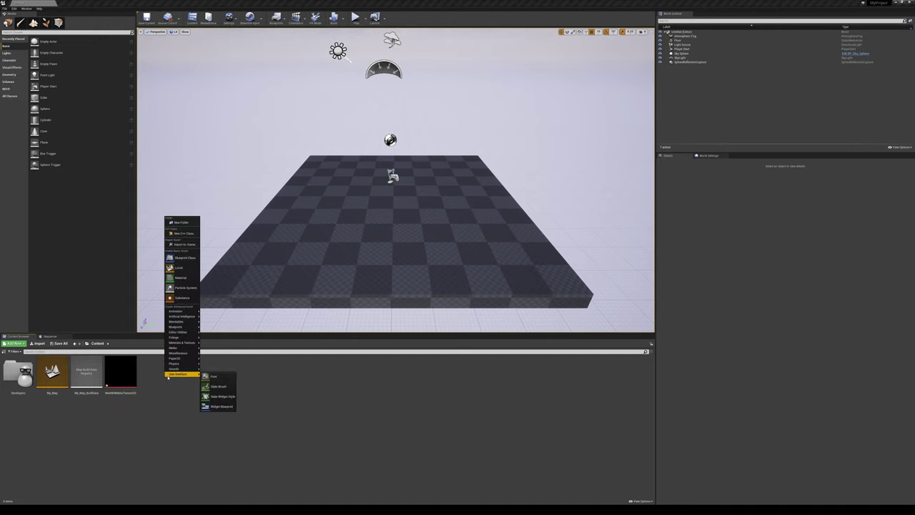
{"action": "mouse_move", "coordinate": [186, 350]}
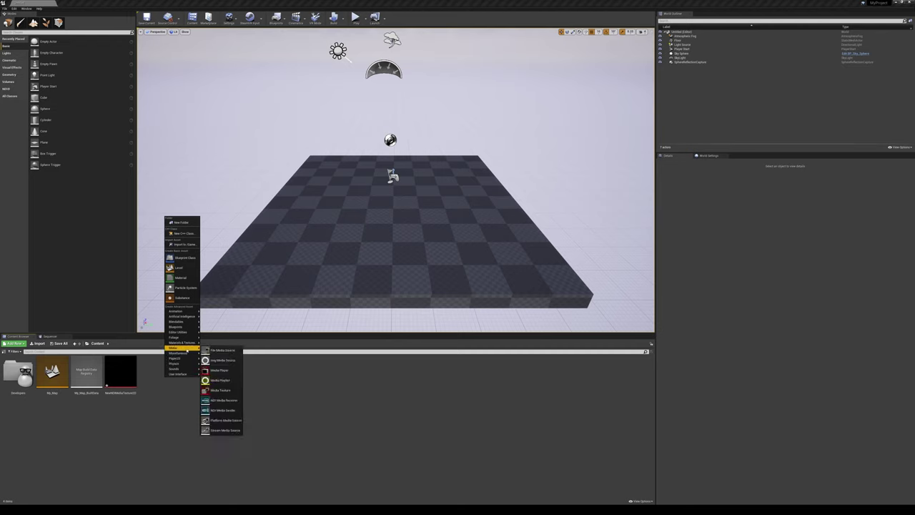
{"action": "left_click", "coordinate": [226, 401]}
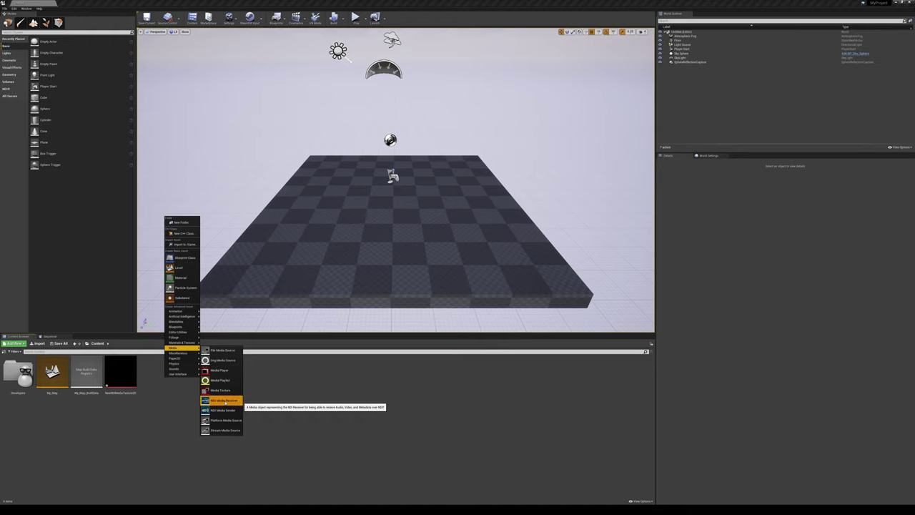
{"action": "key", "text": "Return"}
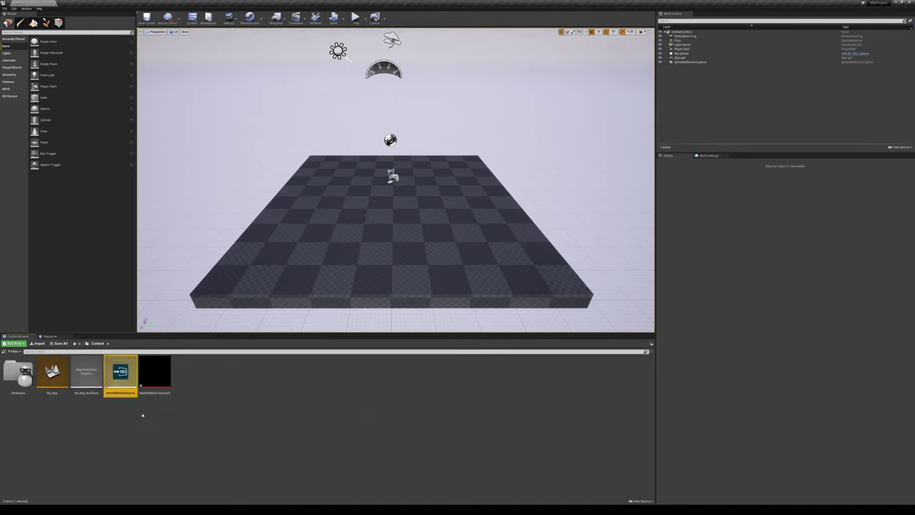
{"action": "double_click", "coordinate": [107, 385]}
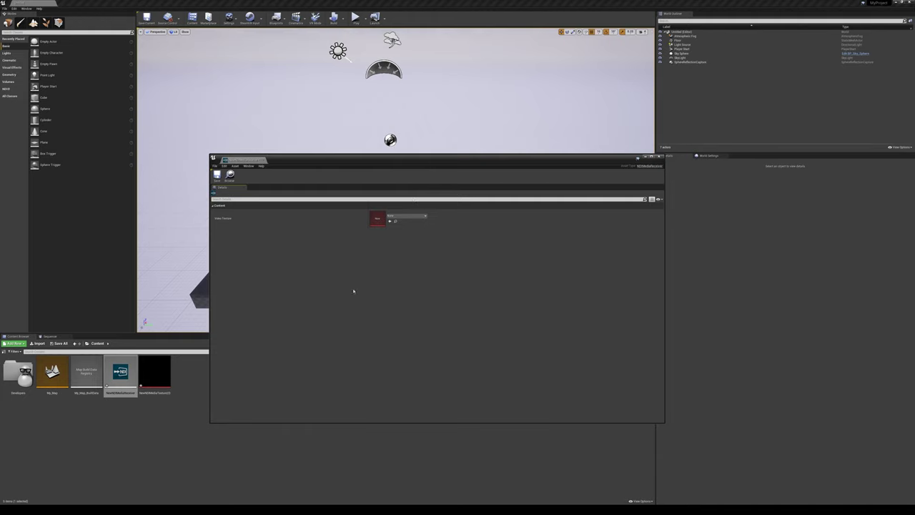
- Set the receiver's Video Texture to NewNDIMediaTexture2D and close the receiver editor
{"action": "mouse_move", "coordinate": [225, 220]}
{"action": "left_click", "coordinate": [422, 215]}
{"action": "left_click", "coordinate": [421, 262]}
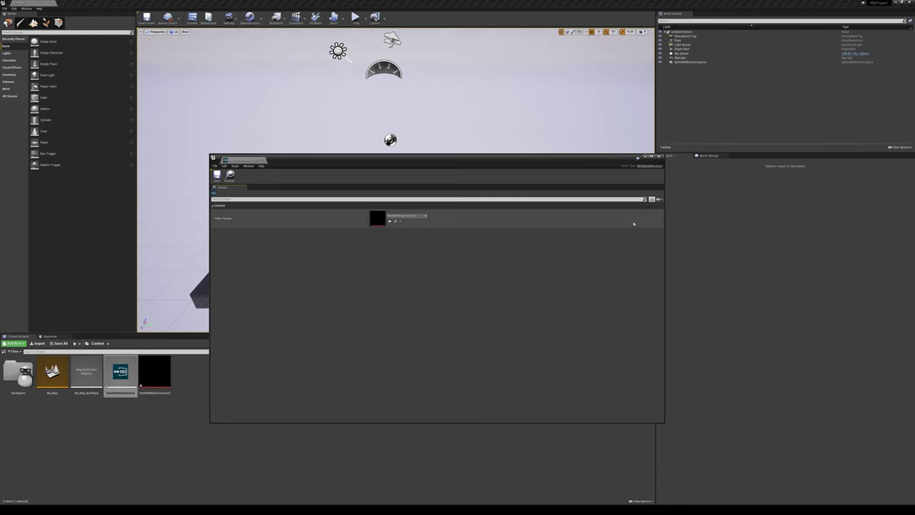
{"action": "left_click", "coordinate": [659, 156]}
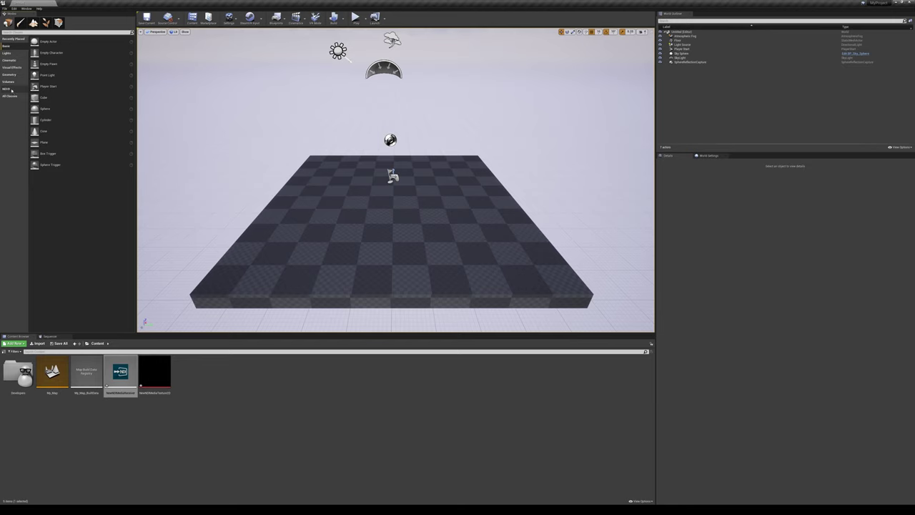
{"action": "left_click", "coordinate": [7, 88]}
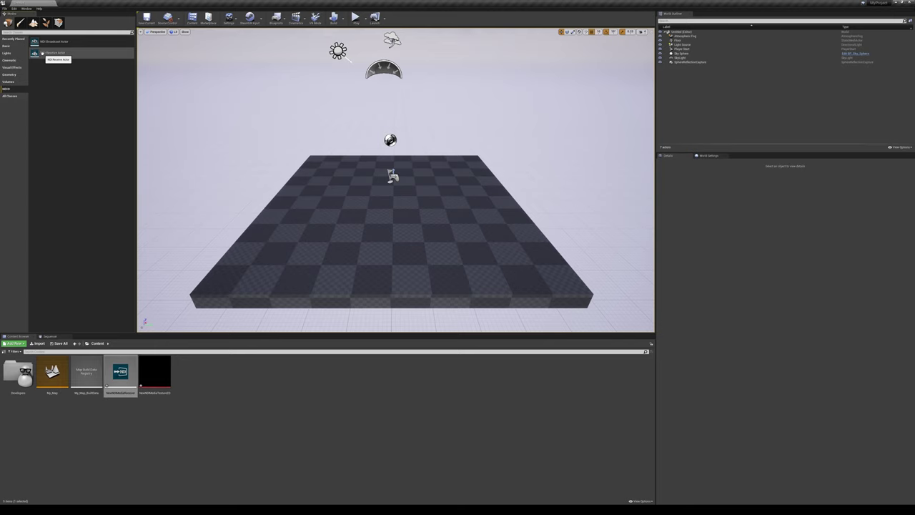
- Place an NDI Receive Actor above the floor to the left of the sphere
{"action": "left_click_drag", "start_coordinate": [44, 53], "coordinate": [289, 128]}
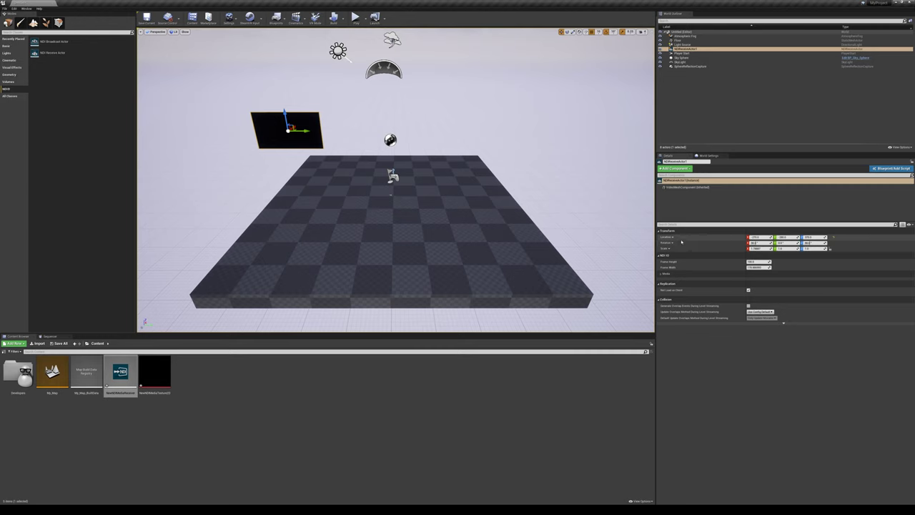
{"action": "left_click", "coordinate": [8, 46]}
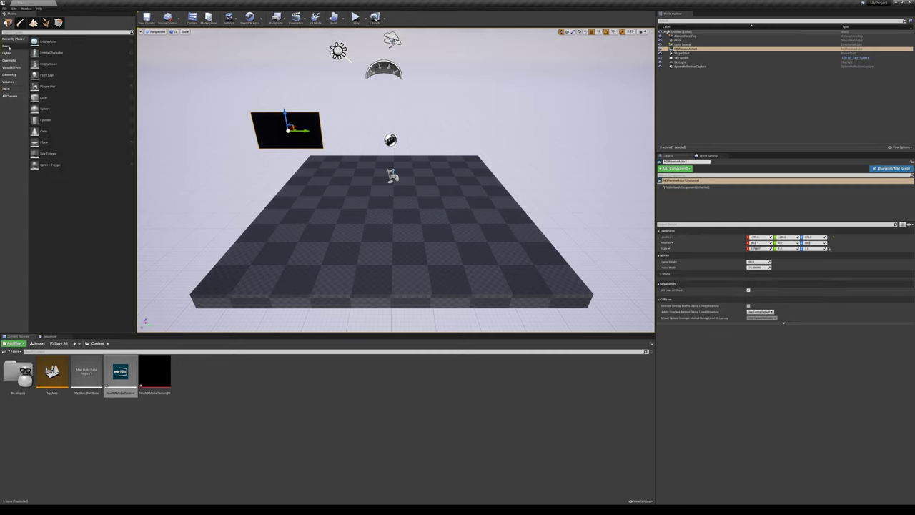
- Add a Plane near the sphere, delete the NDI Receive Actor, and lower the Plane onto the floor
{"action": "left_click_drag", "start_coordinate": [44, 142], "coordinate": [432, 175]}
{"action": "left_click_drag", "start_coordinate": [350, 129], "coordinate": [361, 133]}
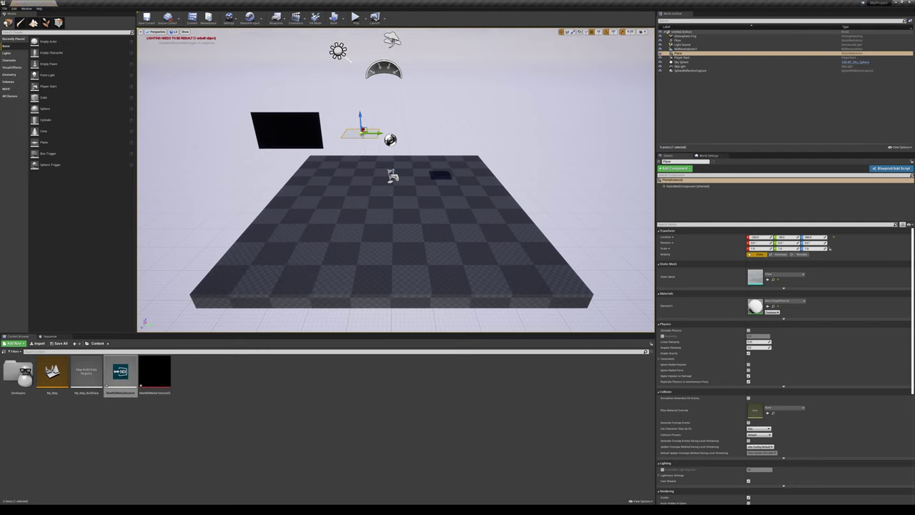
{"action": "scroll", "coordinate": [798, 349], "scroll_direction": "down", "scroll_amount": 6}
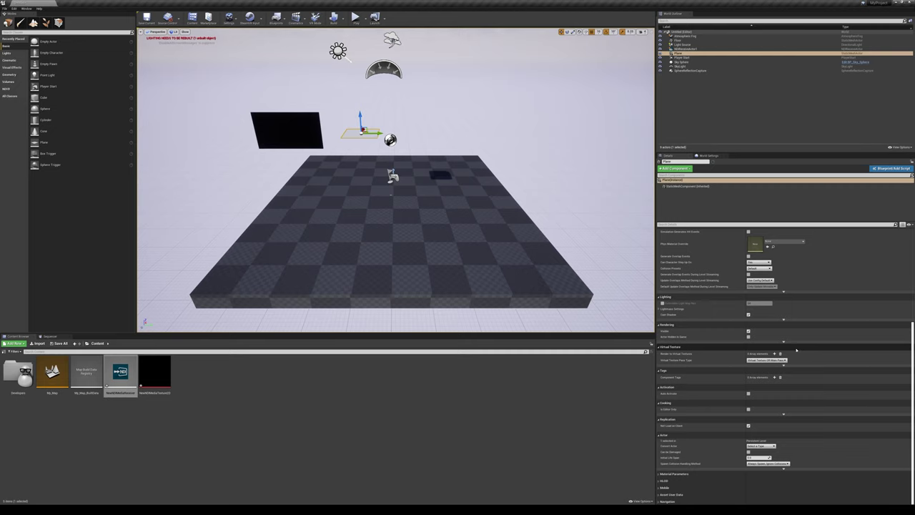
{"action": "scroll", "coordinate": [797, 351], "scroll_direction": "up", "scroll_amount": 8}
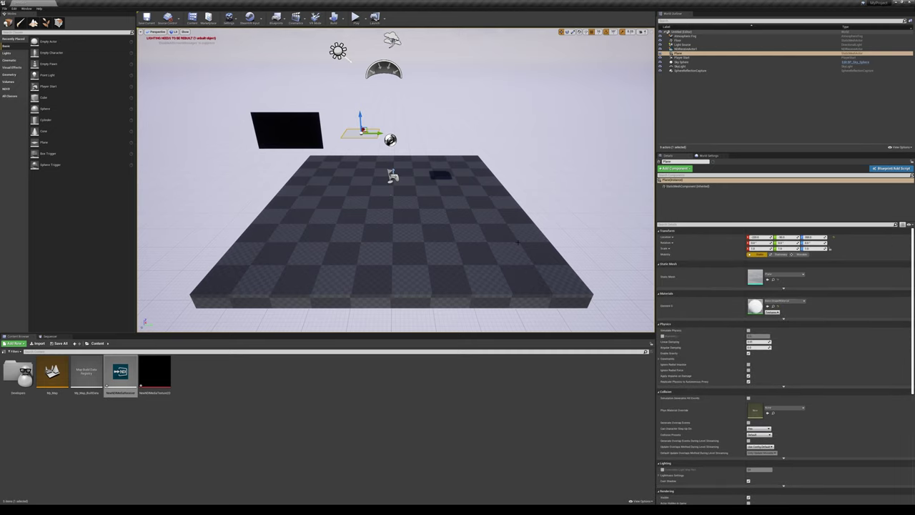
{"action": "left_click", "coordinate": [293, 135]}
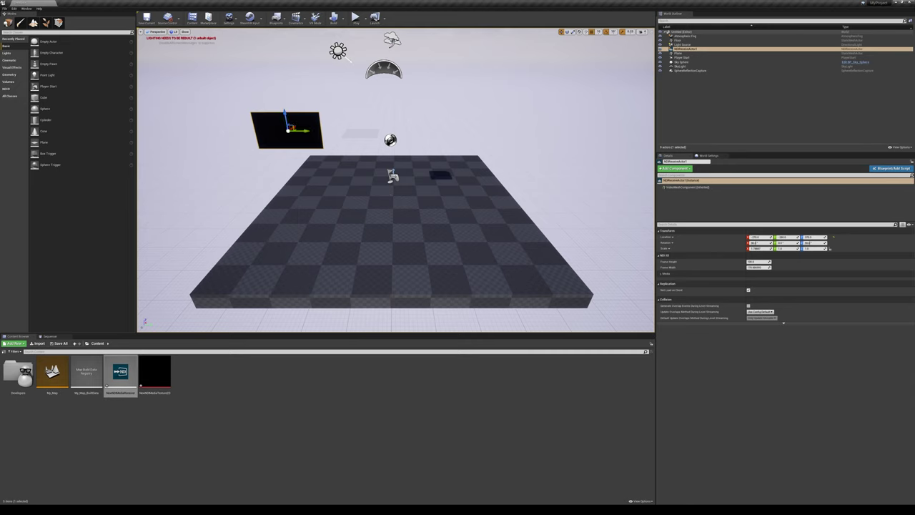
{"action": "left_click", "coordinate": [363, 133]}
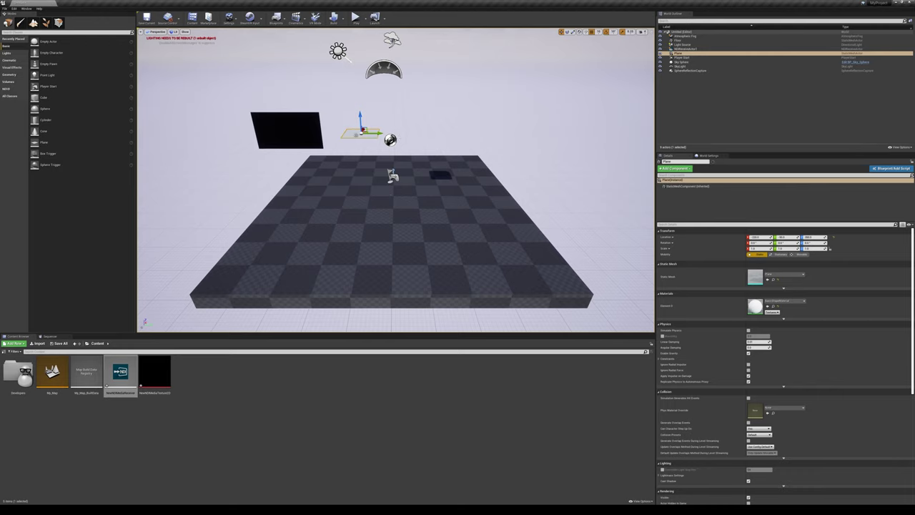
{"action": "left_click", "coordinate": [286, 130]}
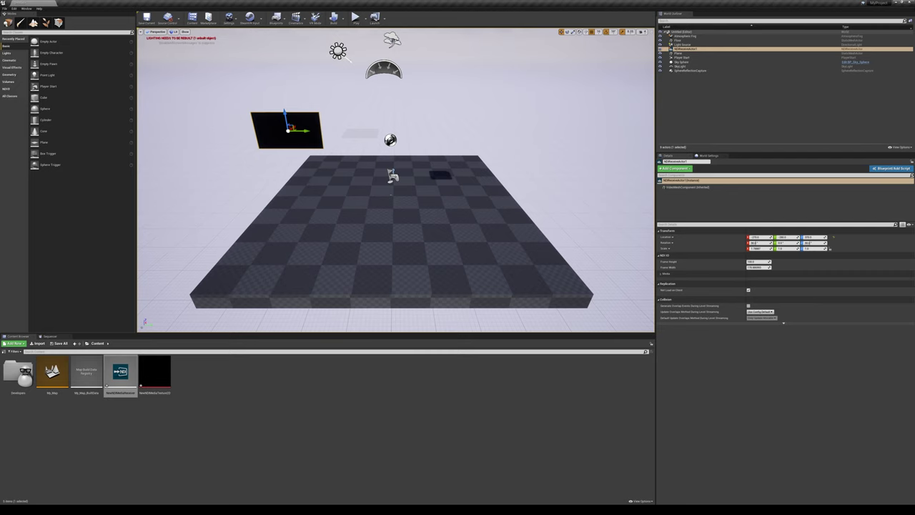
{"action": "key", "text": "Delete"}
{"action": "left_click", "coordinate": [361, 132]}
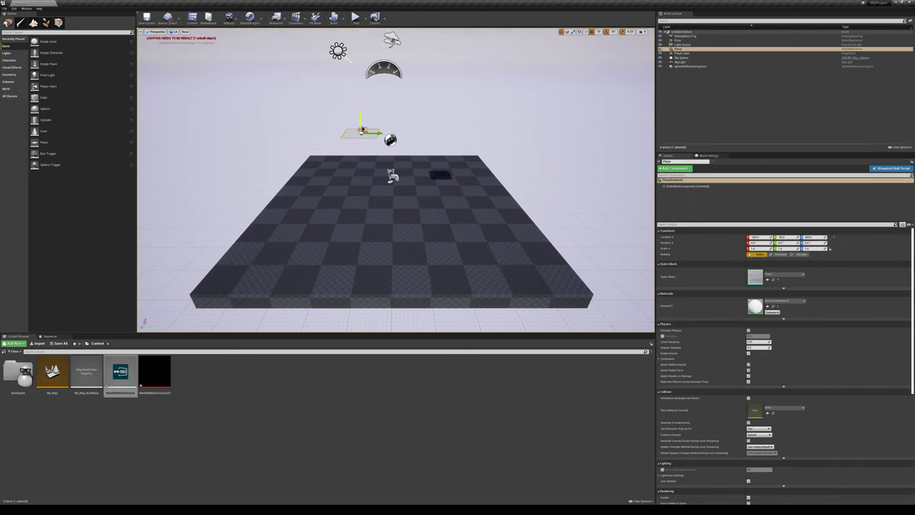
{"action": "left_click_drag", "start_coordinate": [361, 131], "coordinate": [327, 206]}
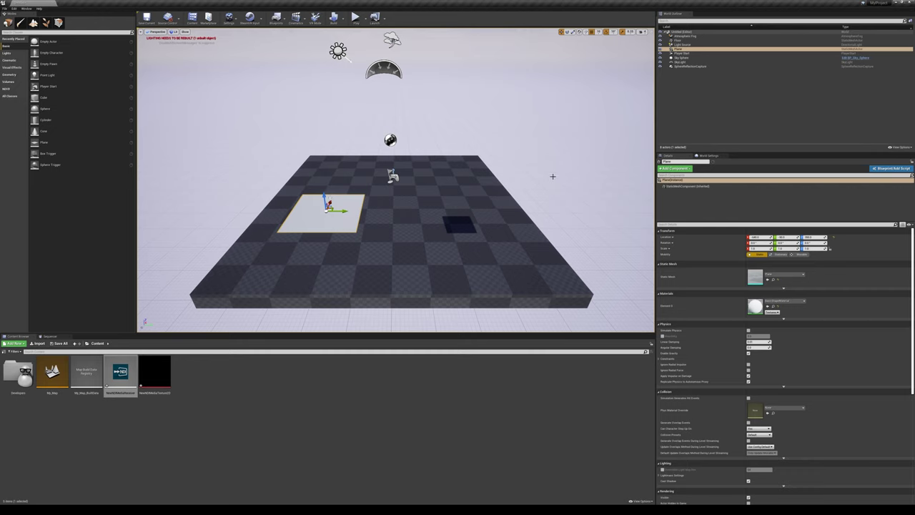
- Rotate the Plane 90° upright and scale it wider along Y
{"action": "left_click", "coordinate": [568, 33]}
{"action": "left_click_drag", "start_coordinate": [327, 198], "coordinate": [334, 249]}
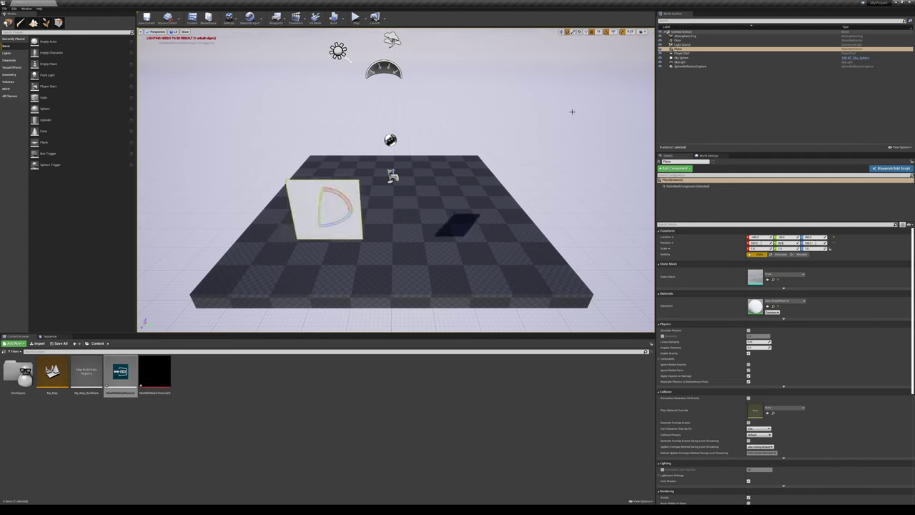
{"action": "left_click", "coordinate": [562, 32]}
{"action": "key", "text": "r"}
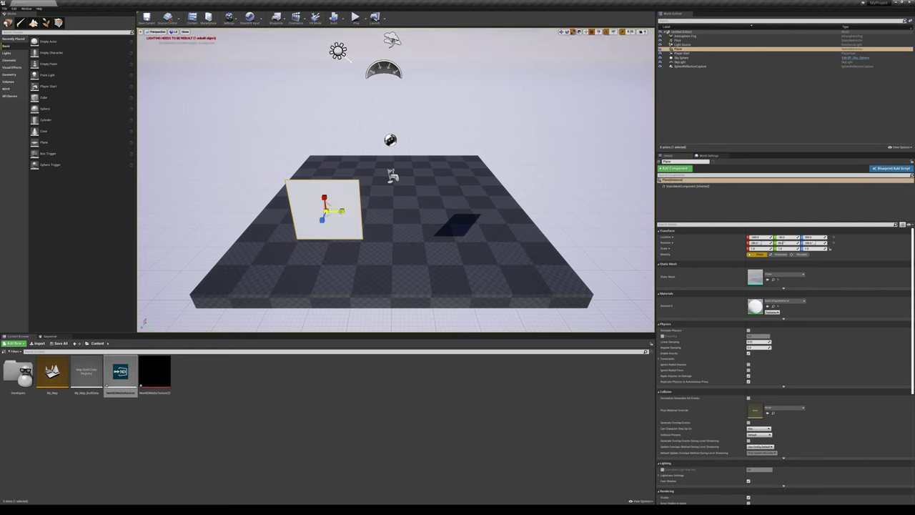
{"action": "mouse_move", "coordinate": [341, 211]}
{"action": "left_mouse_down"}
{"action": "mouse_move", "coordinate": [379, 211]}
{"action": "mouse_move", "coordinate": [363, 211]}
{"action": "left_mouse_up"}
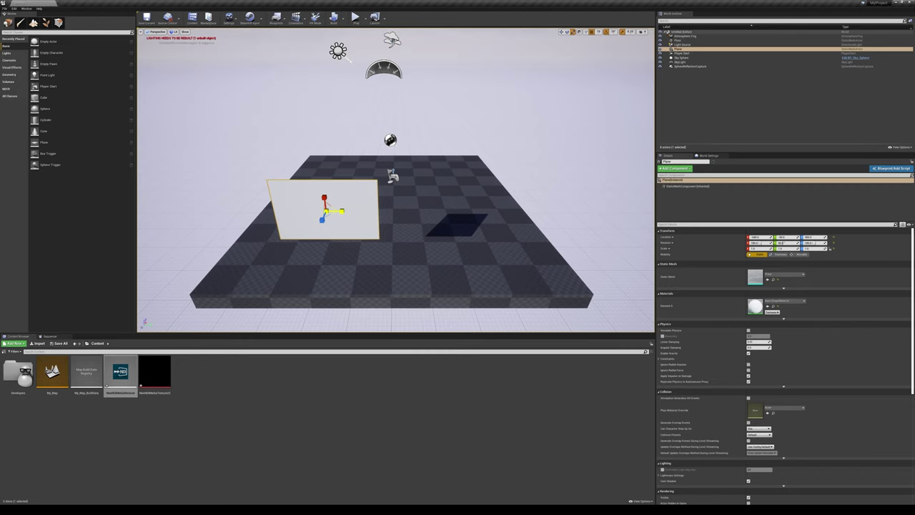
{"action": "mouse_move", "coordinate": [363, 211]}
{"action": "left_mouse_down"}
{"action": "mouse_move", "coordinate": [380, 211]}
{"action": "mouse_move", "coordinate": [370, 211]}
{"action": "left_mouse_up"}
{"action": "mouse_move", "coordinate": [162, 379]}
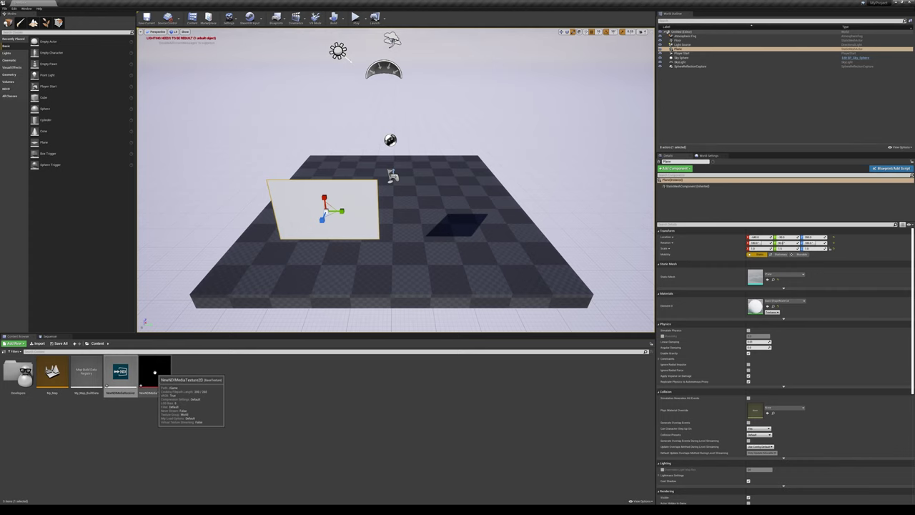
- Drop NewNDIMediaTexture2D onto the plane and open the generated NewNDIMediaTexture2D_Mat material
{"action": "left_click_drag", "start_coordinate": [160, 372], "coordinate": [301, 202]}
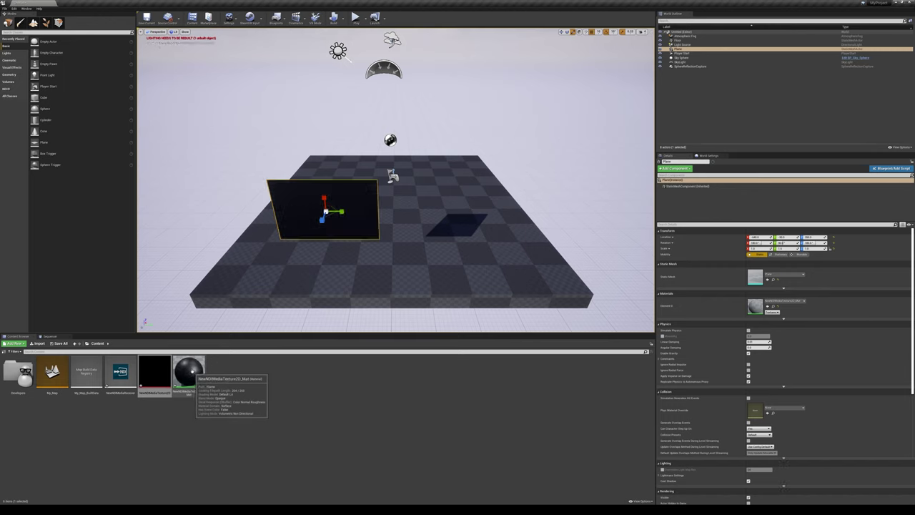
{"action": "double_click", "coordinate": [188, 370]}
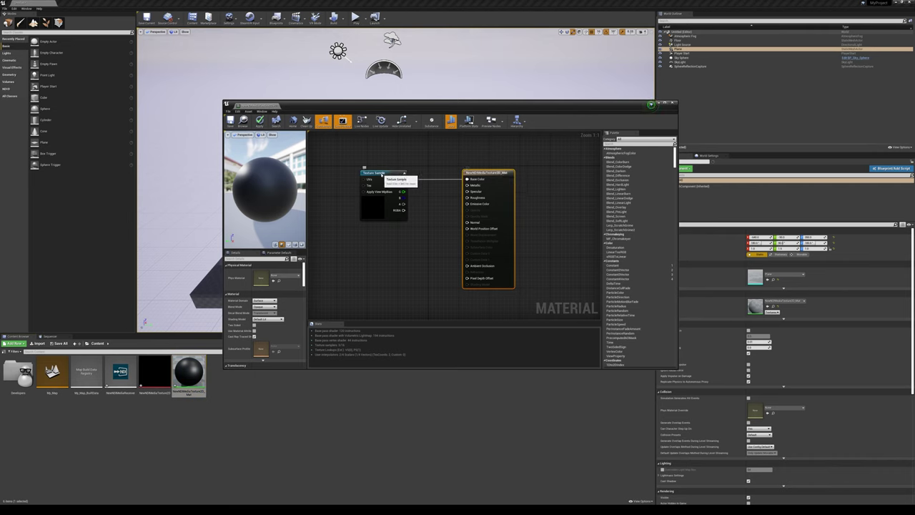
- Rearrange the Texture Sample and result nodes and break the texture-to-Base Color link
{"action": "left_click", "coordinate": [395, 185]}
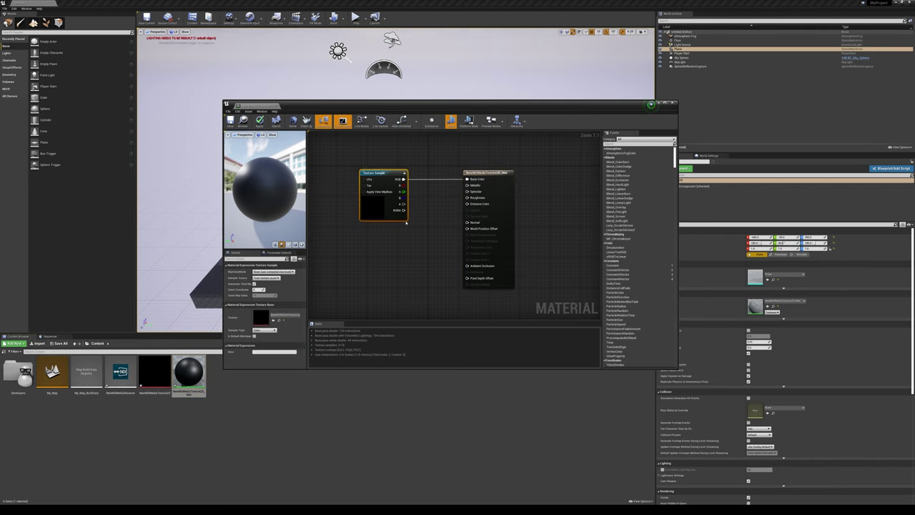
{"action": "left_click_drag", "start_coordinate": [374, 178], "coordinate": [355, 175]}
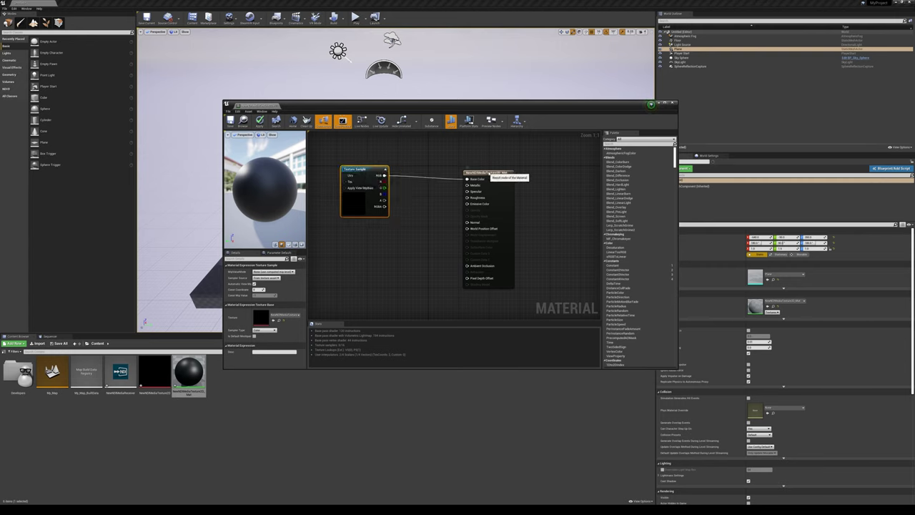
{"action": "left_click_drag", "start_coordinate": [487, 173], "coordinate": [517, 174]}
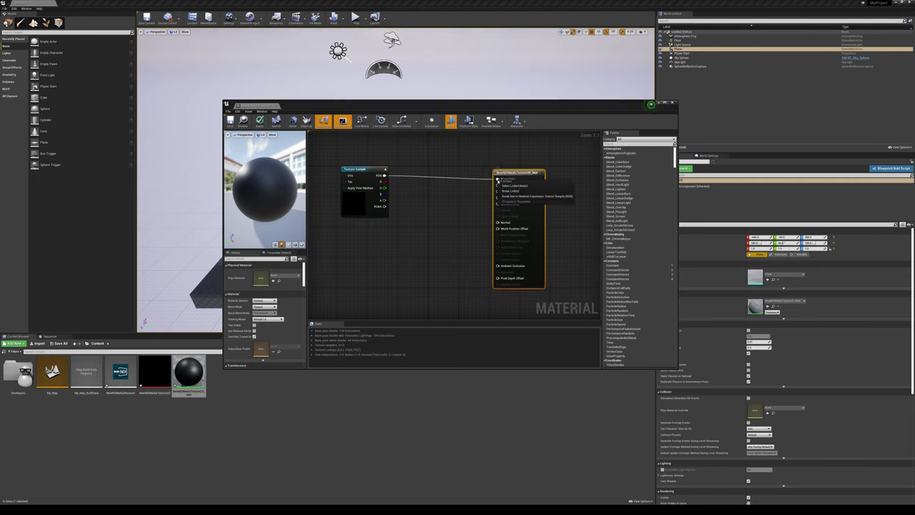
{"action": "left_click", "coordinate": [499, 179], "text": "alt"}
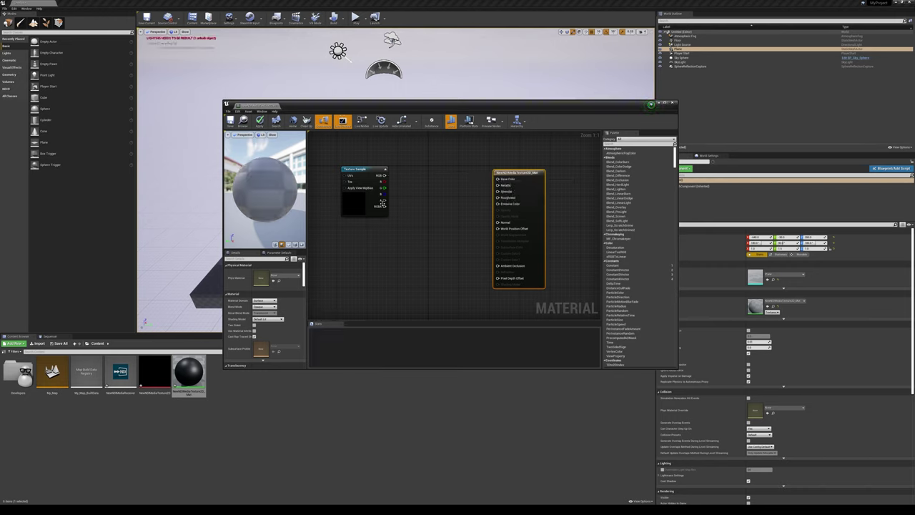
{"action": "left_click_drag", "start_coordinate": [358, 170], "coordinate": [404, 184]}
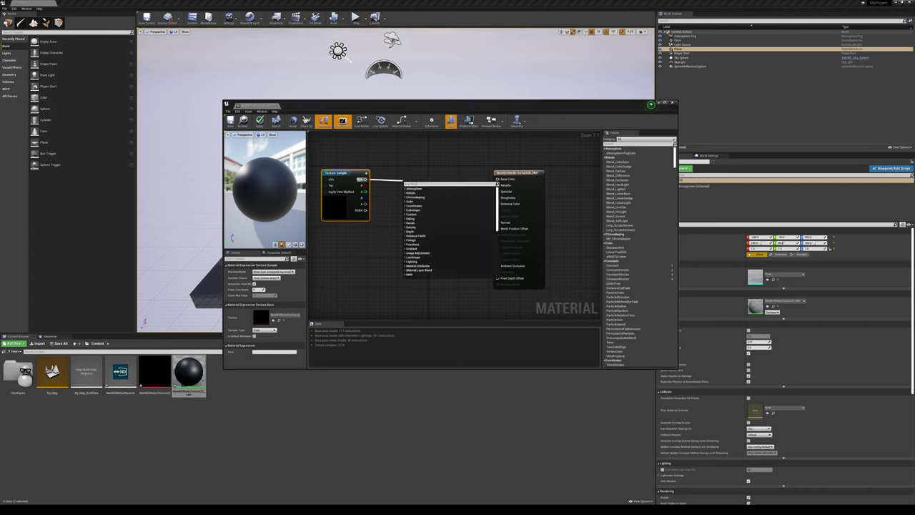
- Add an MF_Chromakeyer node and link its Emissive Color and Opacity to the result node
{"action": "type", "text": "nd"}
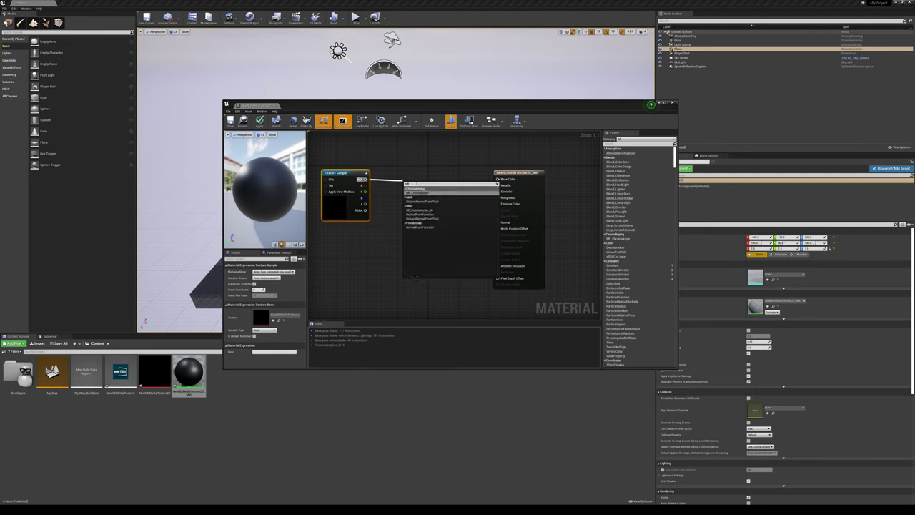
{"action": "left_click", "coordinate": [422, 192]}
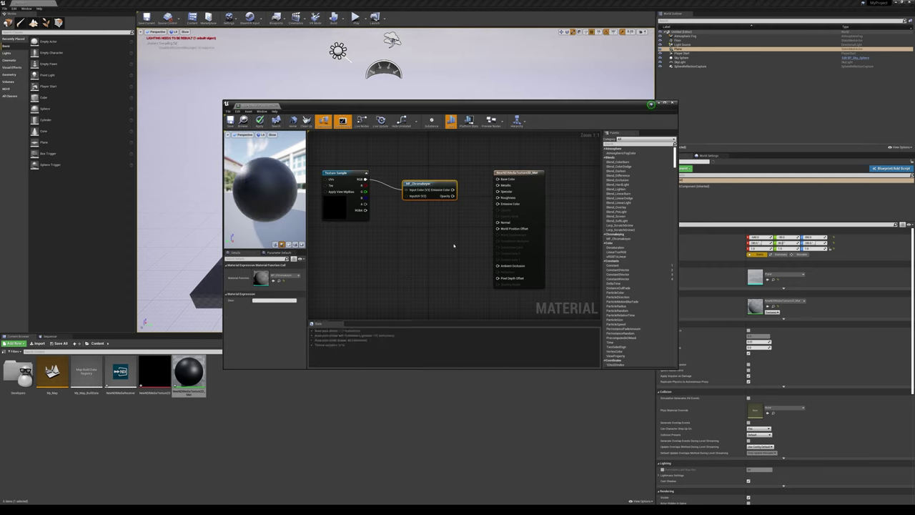
{"action": "left_click_drag", "start_coordinate": [428, 184], "coordinate": [426, 195]}
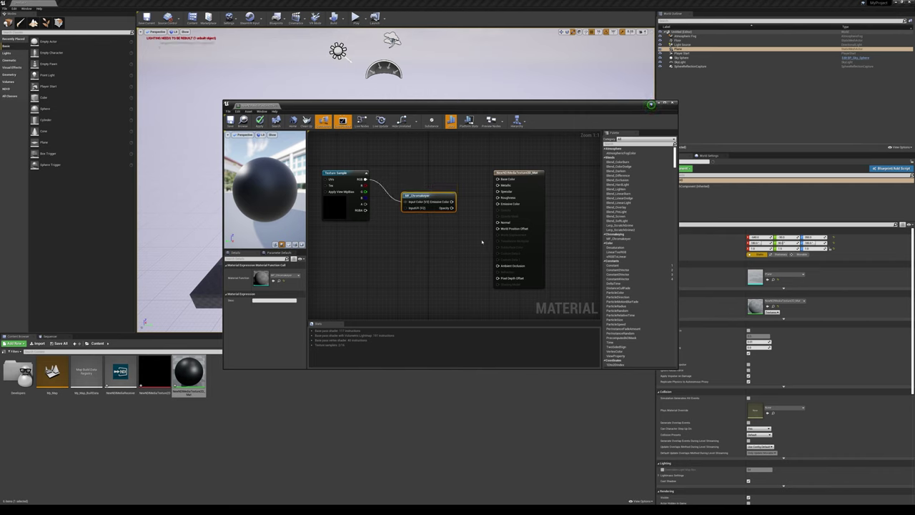
{"action": "left_click_drag", "start_coordinate": [451, 201], "coordinate": [498, 203]}
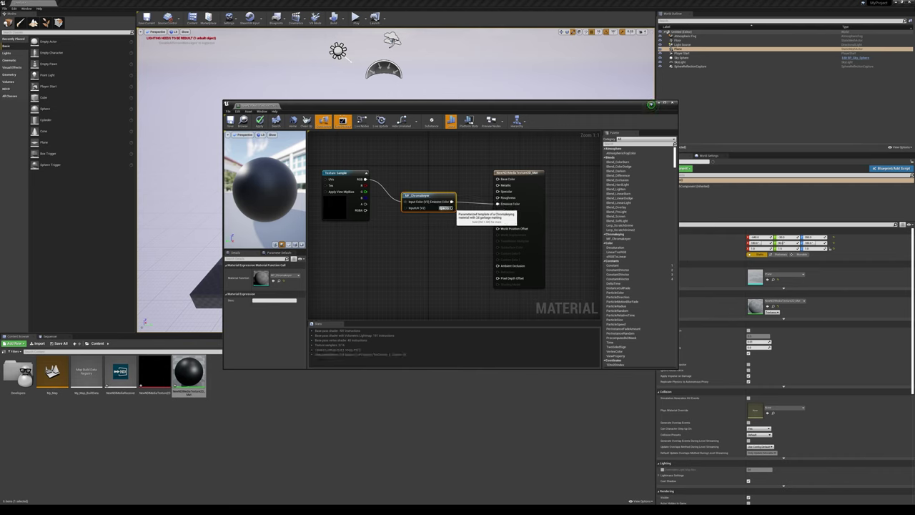
{"action": "left_click_drag", "start_coordinate": [451, 207], "coordinate": [499, 210]}
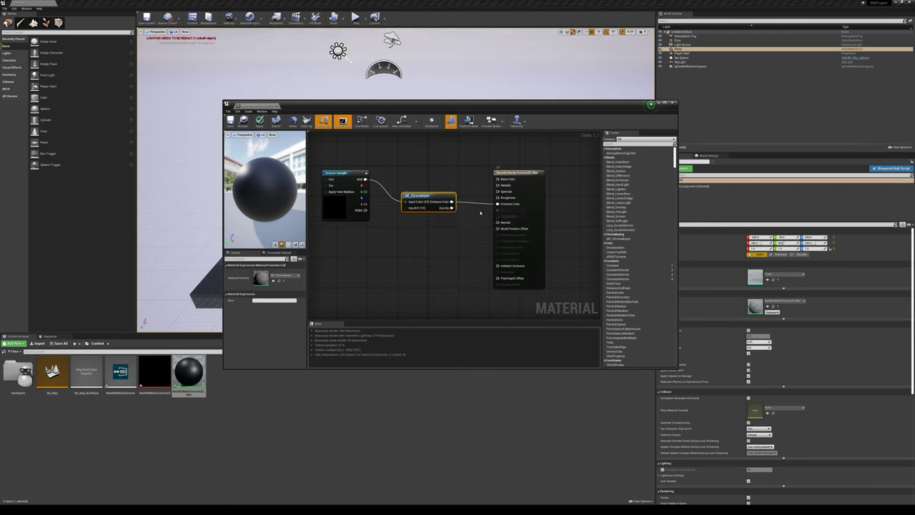
{"action": "left_click_drag", "start_coordinate": [451, 208], "coordinate": [499, 222]}
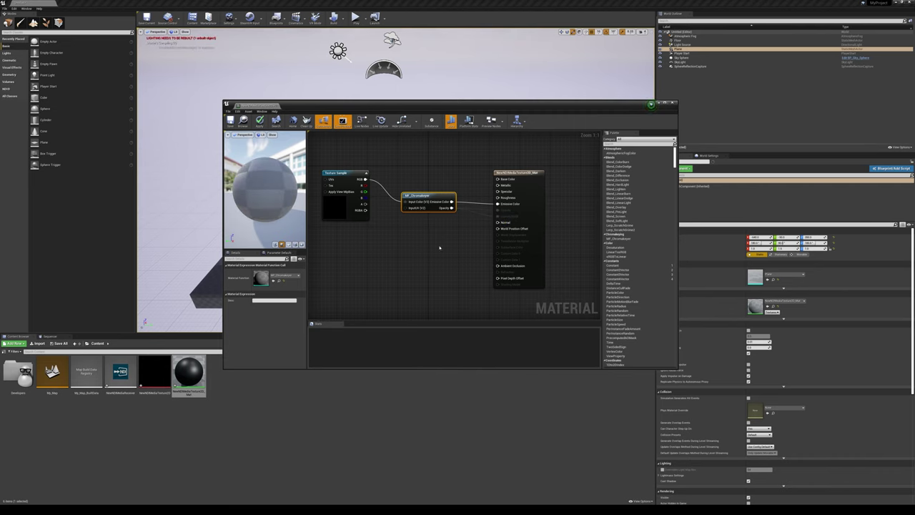
- Feed the texture RGB into the chroma-keyer's Input Color and connect its Opacity to material Opacity
{"action": "left_click", "coordinate": [518, 236]}
{"action": "left_click_drag", "start_coordinate": [458, 104], "coordinate": [424, 116]}
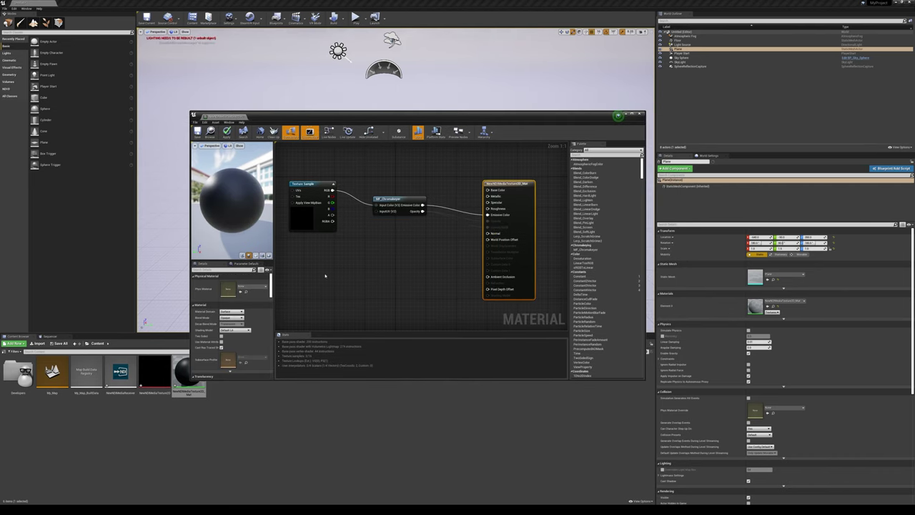
{"action": "left_click", "coordinate": [308, 187]}
{"action": "left_click", "coordinate": [401, 199]}
{"action": "left_click", "coordinate": [515, 185]}
{"action": "left_click_drag", "start_coordinate": [346, 191], "coordinate": [374, 205]}
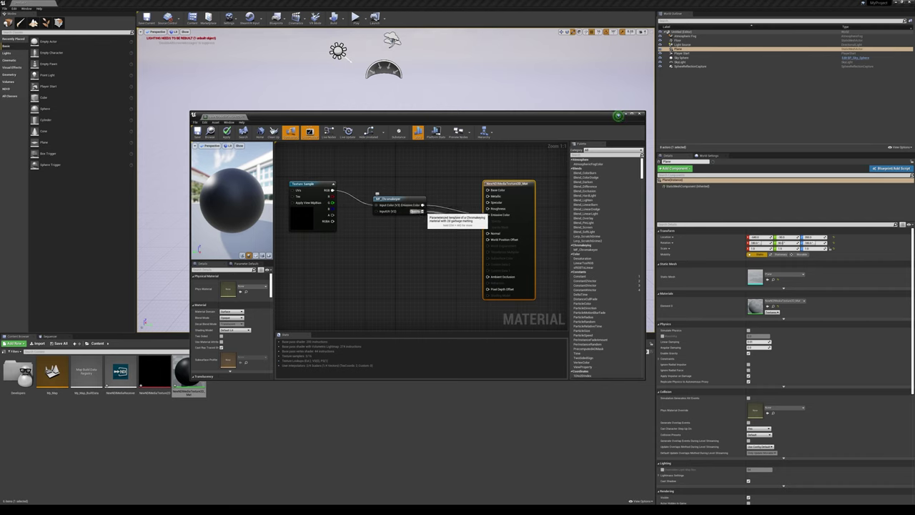
{"action": "left_click_drag", "start_coordinate": [422, 211], "coordinate": [482, 224]}
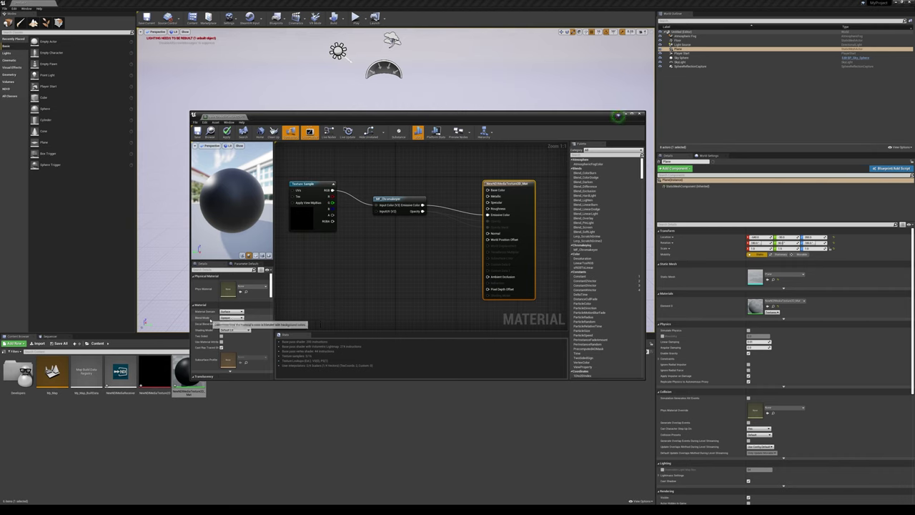
- Set the material's Blend Mode to Translucent, then close the editor applying the changes
{"action": "left_click", "coordinate": [232, 318]}
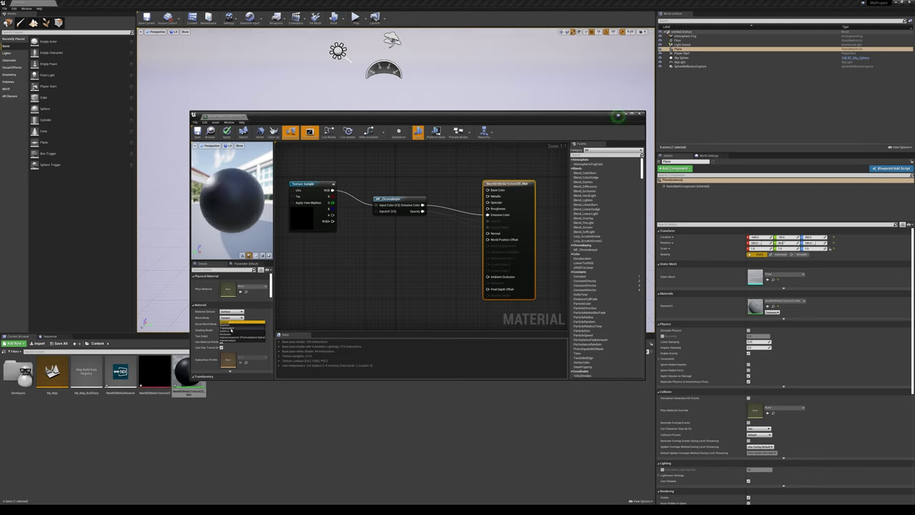
{"action": "left_click", "coordinate": [223, 328]}
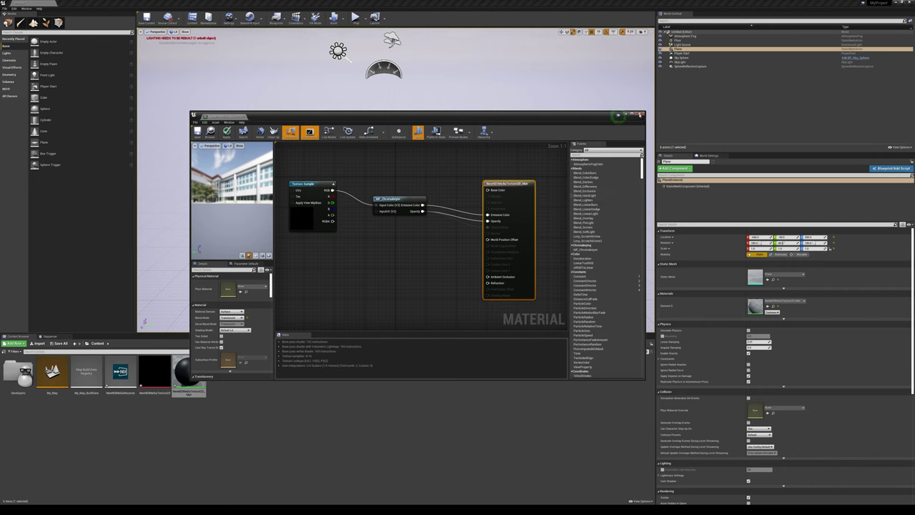
{"action": "left_click", "coordinate": [641, 115]}
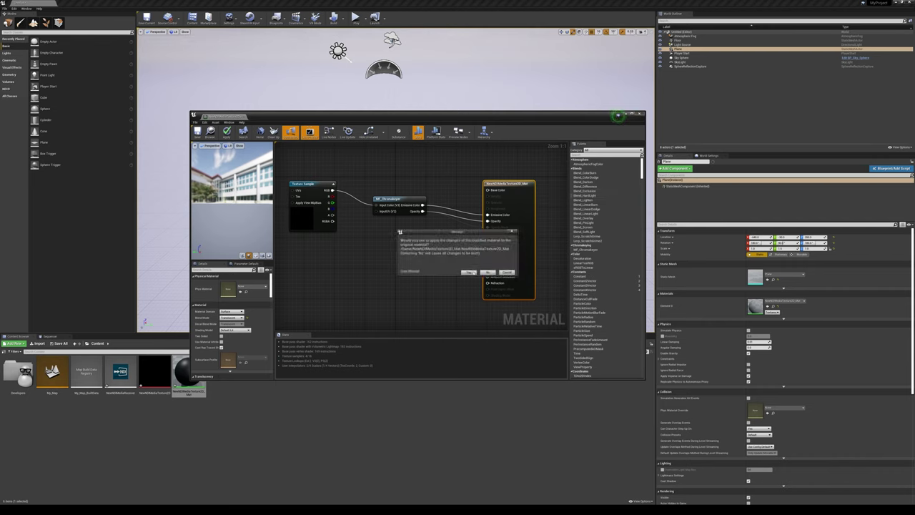
{"action": "left_click", "coordinate": [469, 273]}
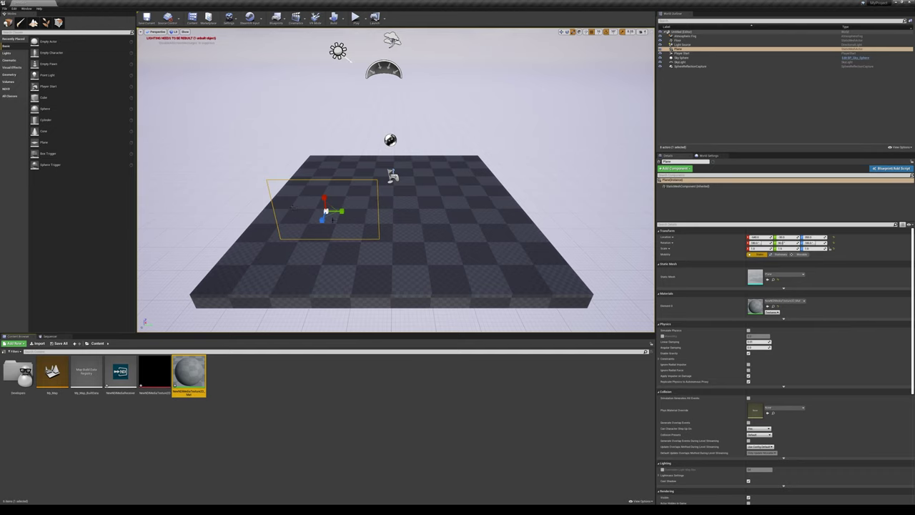
- Rename the Plane actor in the World Outliner to Actor1_plane
{"action": "left_click", "coordinate": [677, 49]}
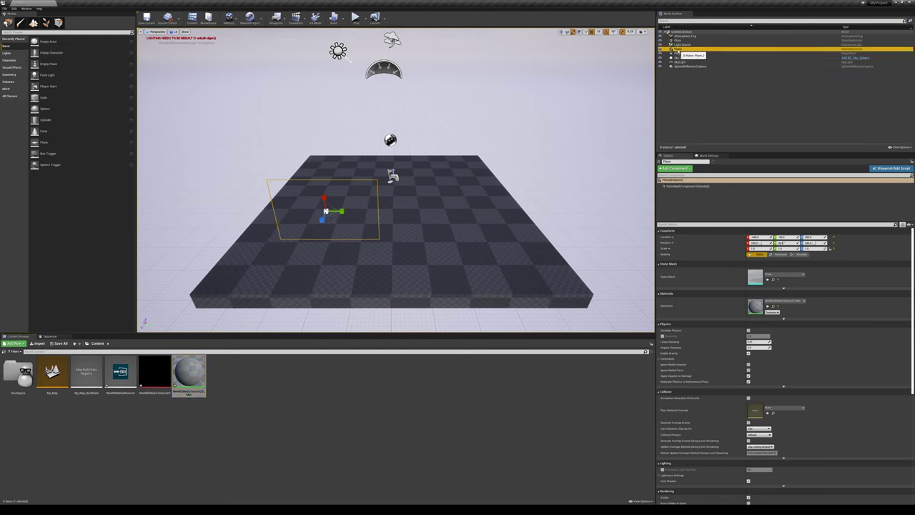
{"action": "left_click", "coordinate": [679, 50]}
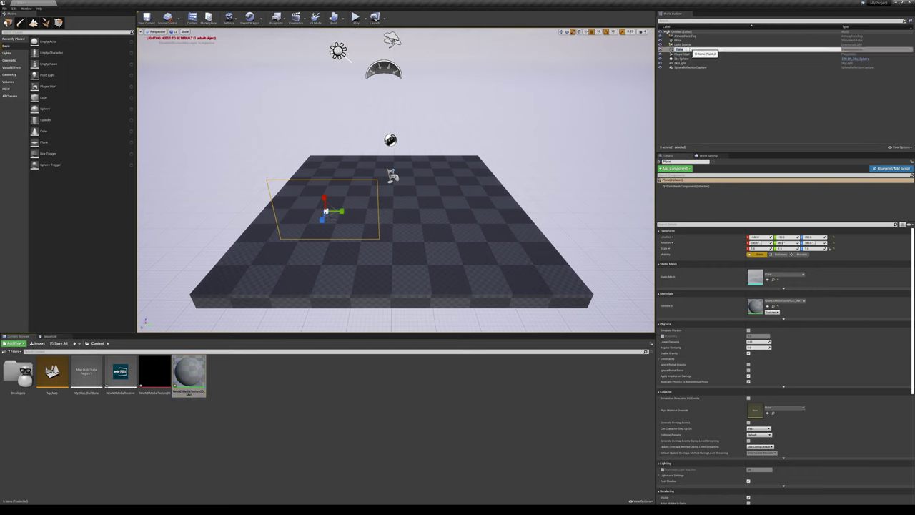
{"action": "type", "text": "Fl"}
{"action": "type", "text": "tor1_plane"}
{"action": "key", "text": "Return"}
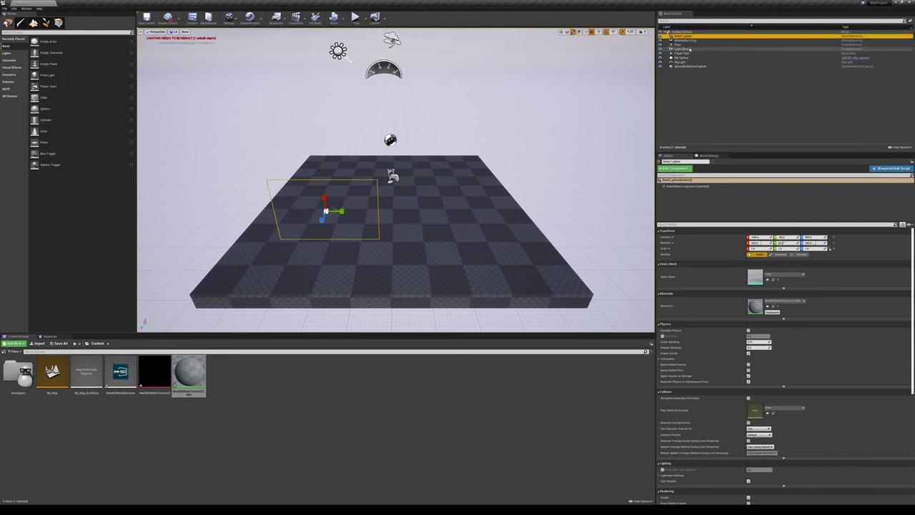
- Convert the plane into the Actor1_plane_Blueprint class in Content via Blueprint/Add Script
{"action": "left_click", "coordinate": [893, 168]}
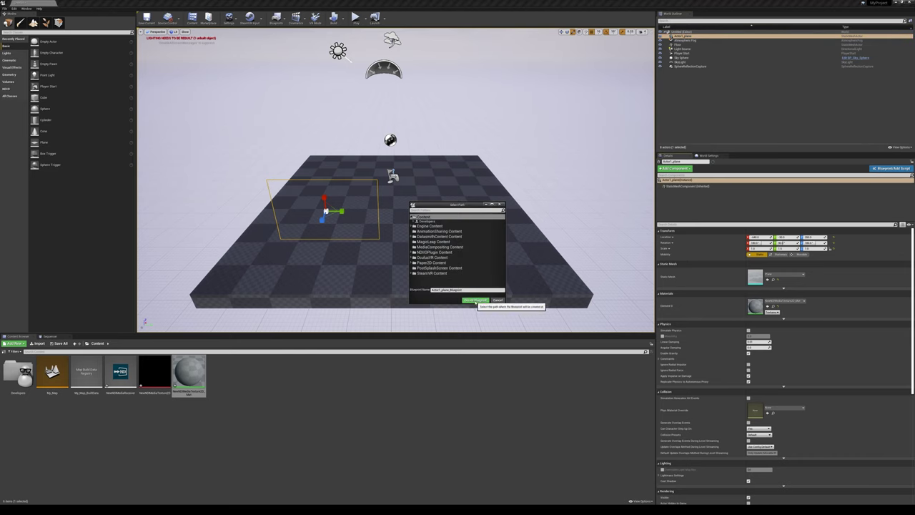
{"action": "left_click", "coordinate": [476, 300]}
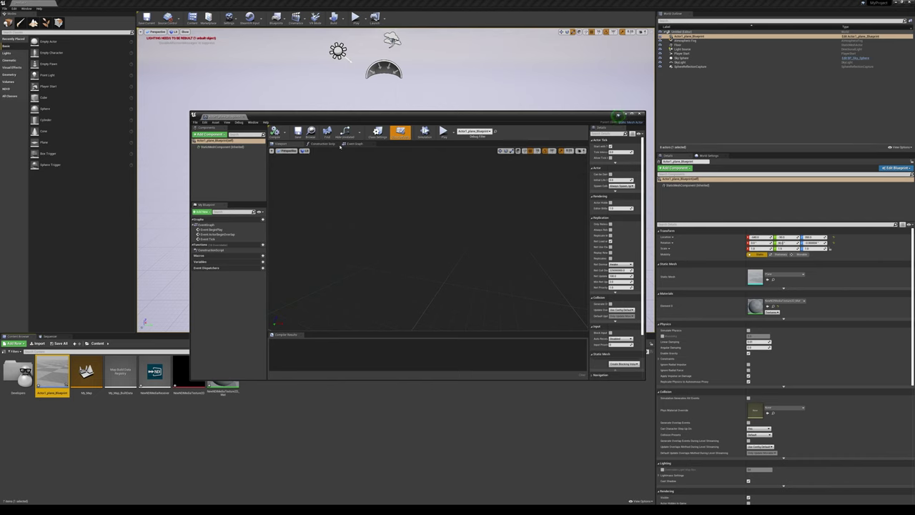
- Show the event graph, move the disabled event nodes aside and shift Event BeginPlay left
{"action": "left_click", "coordinate": [356, 145]}
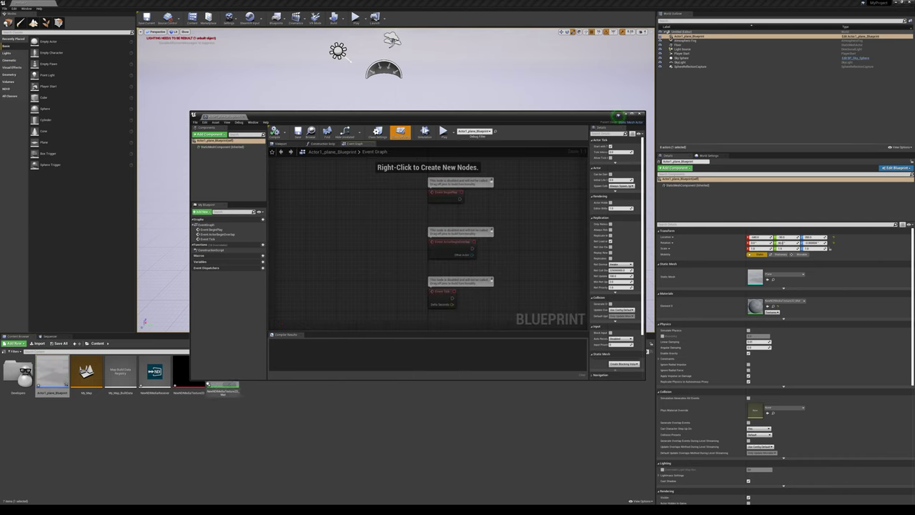
{"action": "left_click_drag", "start_coordinate": [189, 379], "coordinate": [77, 440]}
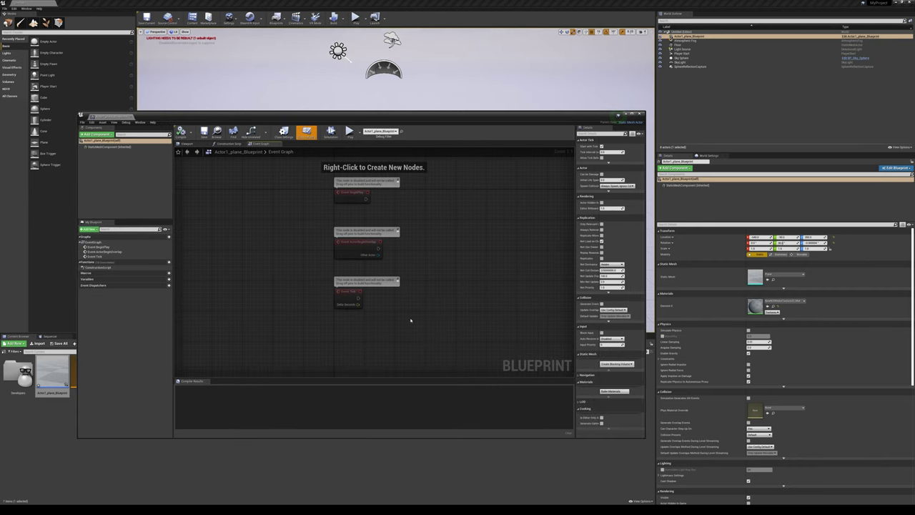
{"action": "left_click_drag", "start_coordinate": [410, 320], "coordinate": [509, 272]}
{"action": "left_click_drag", "start_coordinate": [348, 193], "coordinate": [215, 187]}
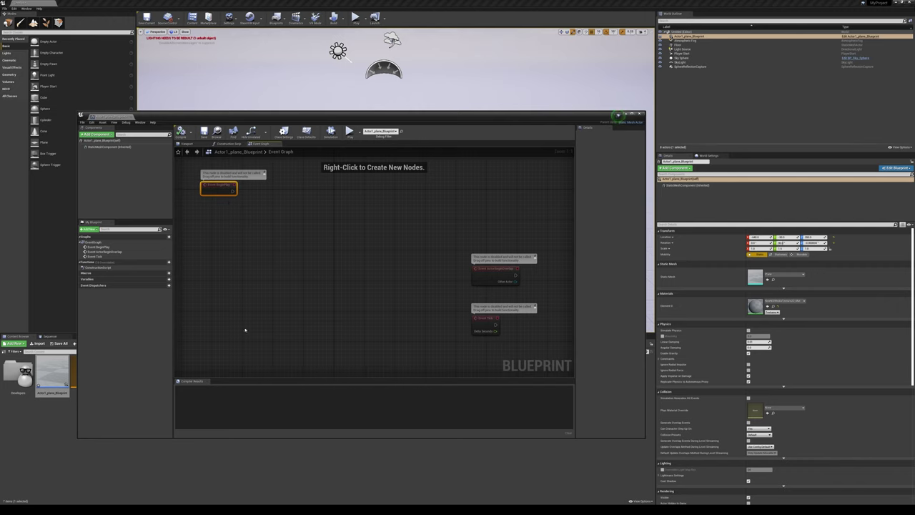
{"action": "left_click", "coordinate": [264, 427]}
- Connect Event BeginPlay to a new Find Network Source by Name node
{"action": "left_click_drag", "start_coordinate": [233, 191], "coordinate": [274, 186]}
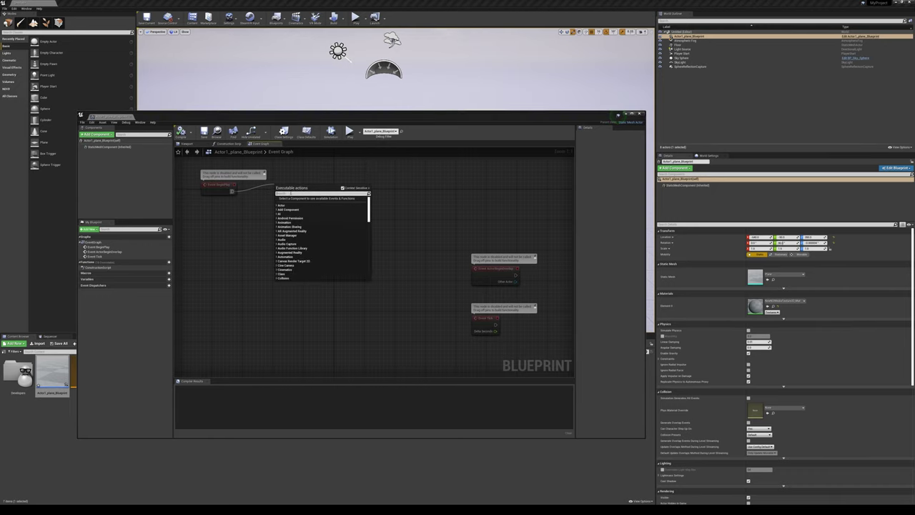
{"action": "type", "text": "find"}
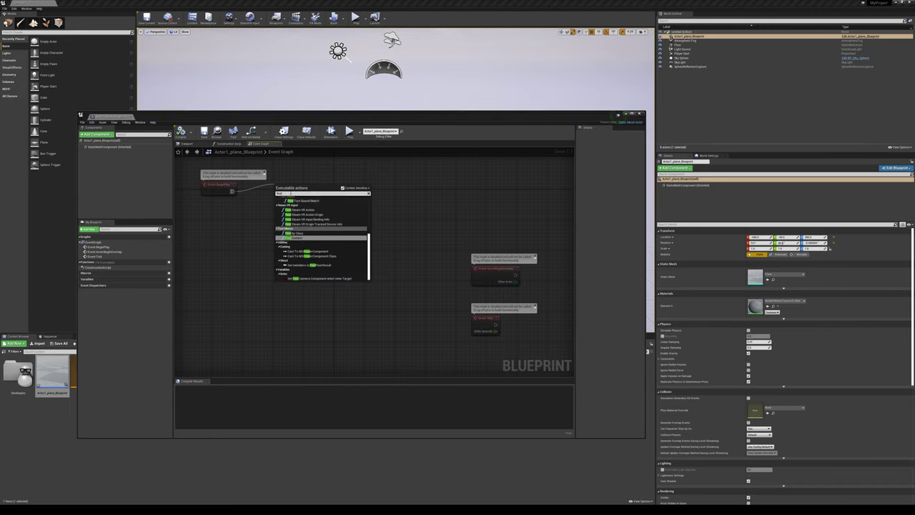
{"action": "type", "text": " network"}
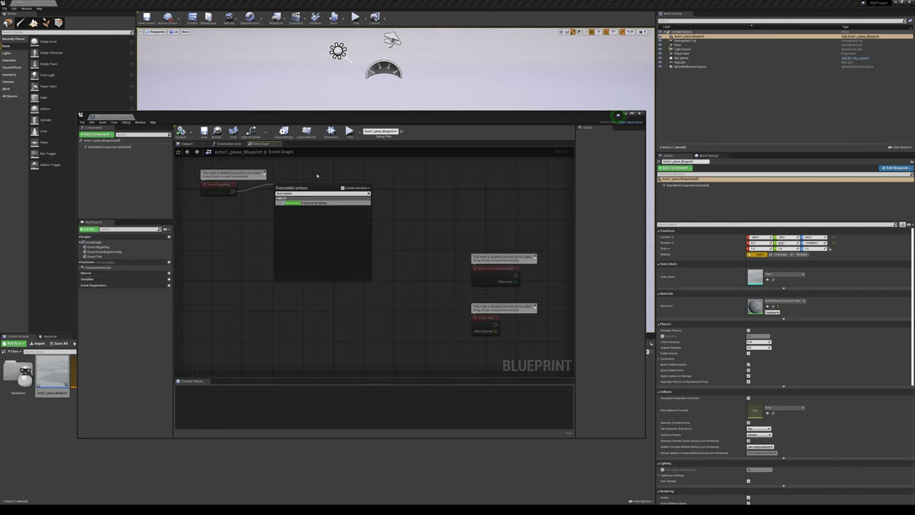
{"action": "left_click", "coordinate": [314, 203]}
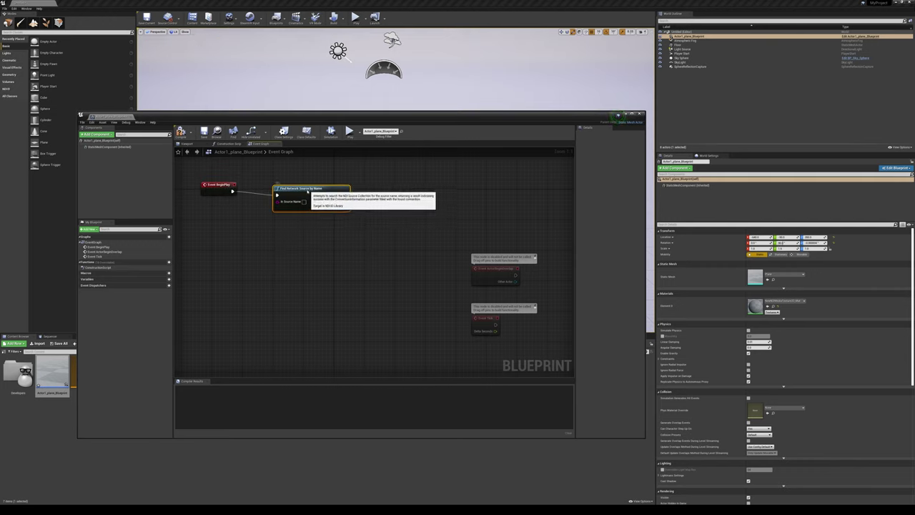
{"action": "left_click_drag", "start_coordinate": [306, 195], "coordinate": [295, 218]}
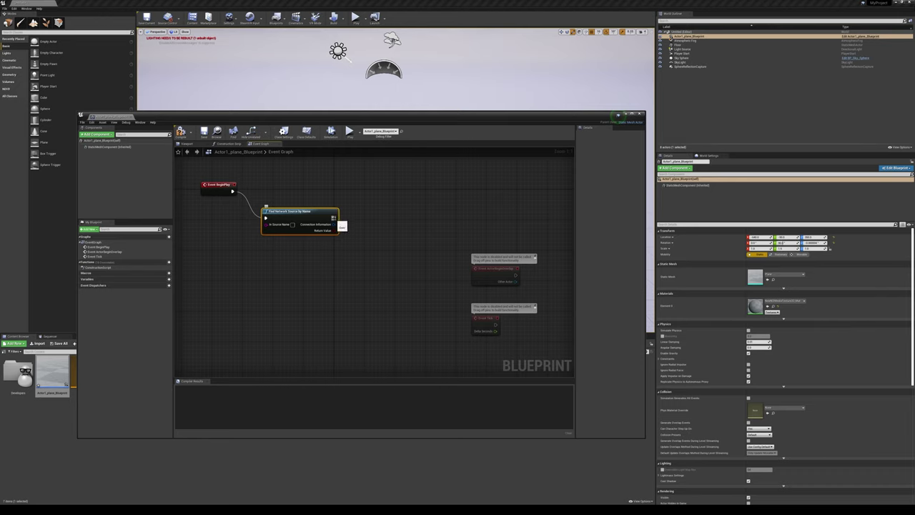
- Add a Branch node after Find Network Source by Name and search 'start rec' from its True pin
{"action": "left_click_drag", "start_coordinate": [334, 217], "coordinate": [384, 206]}
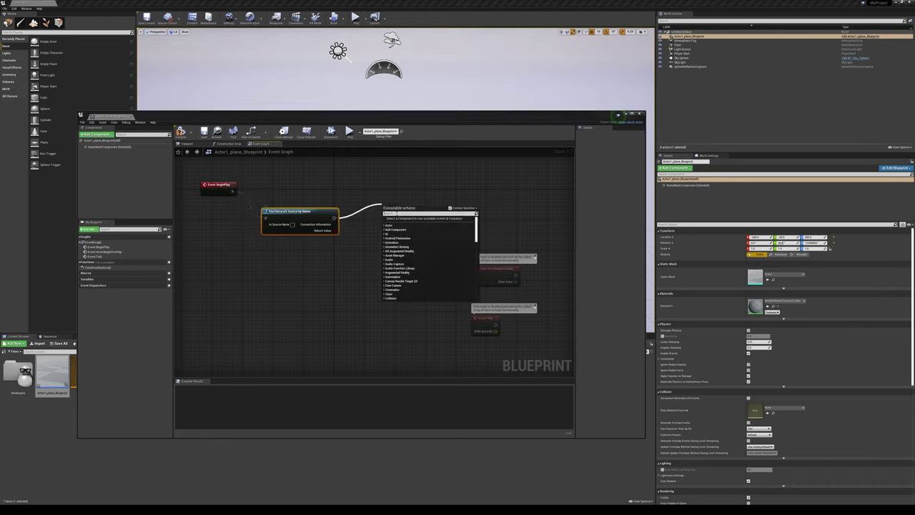
{"action": "type", "text": "branch"}
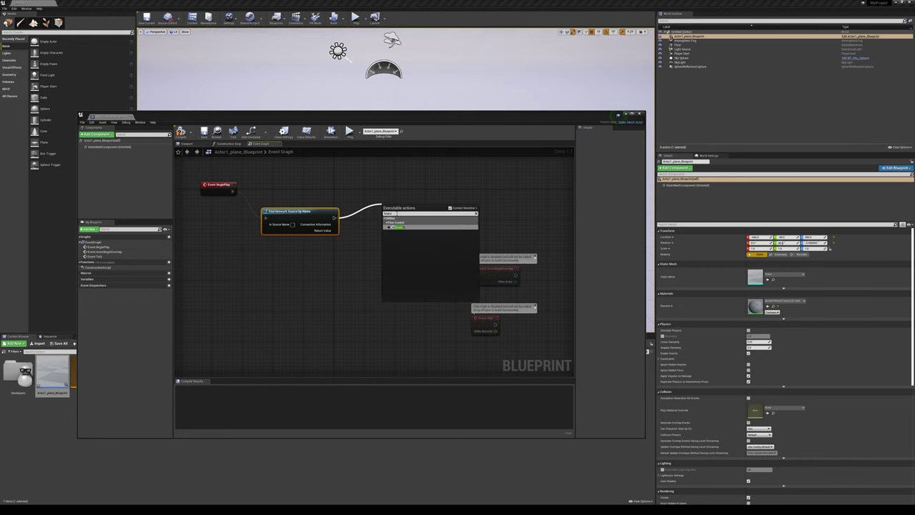
{"action": "key", "text": "Return"}
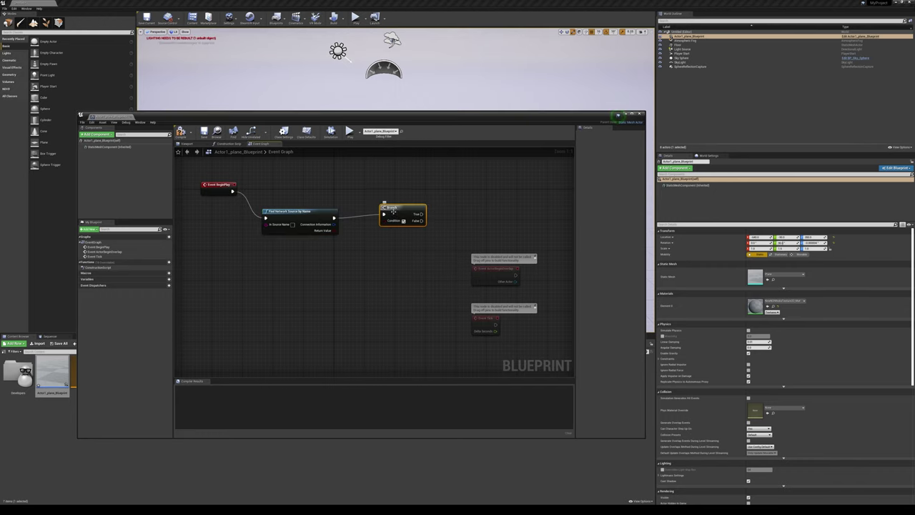
{"action": "left_click_drag", "start_coordinate": [418, 203], "coordinate": [475, 190]}
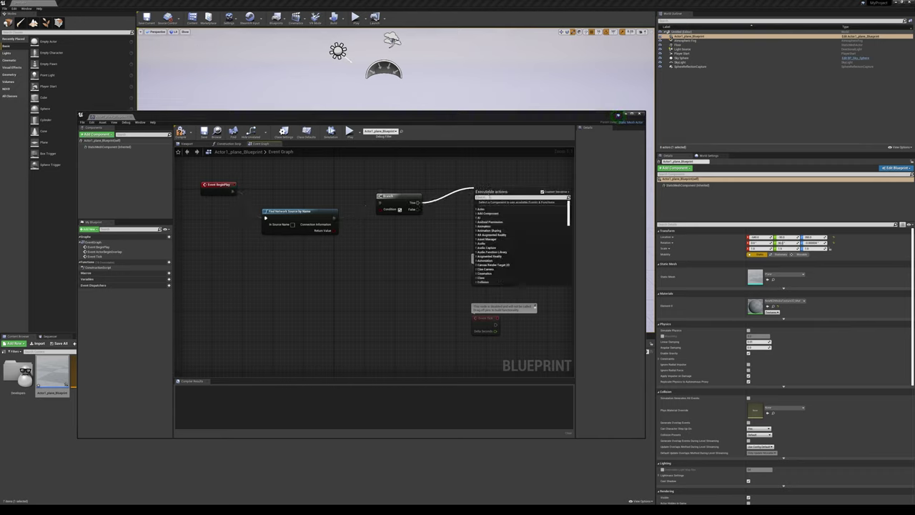
{"action": "type", "text": "start"}
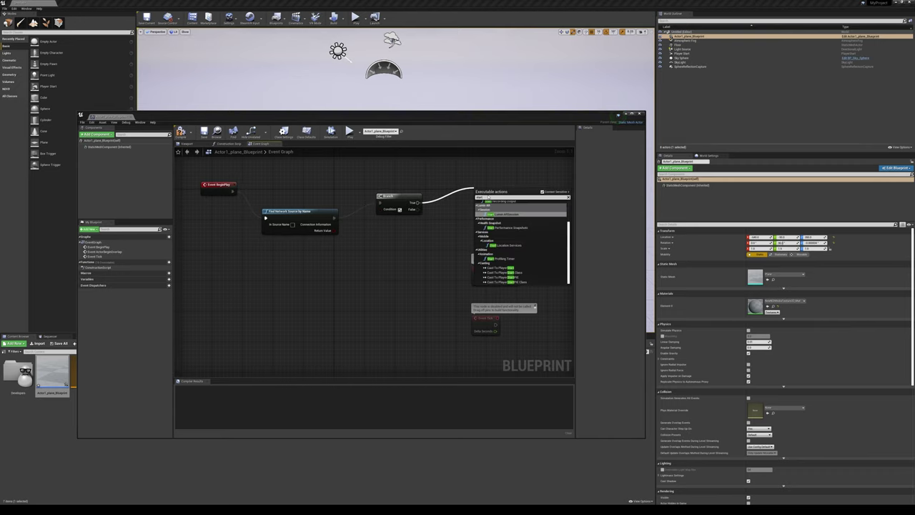
{"action": "type", "text": " rec"}
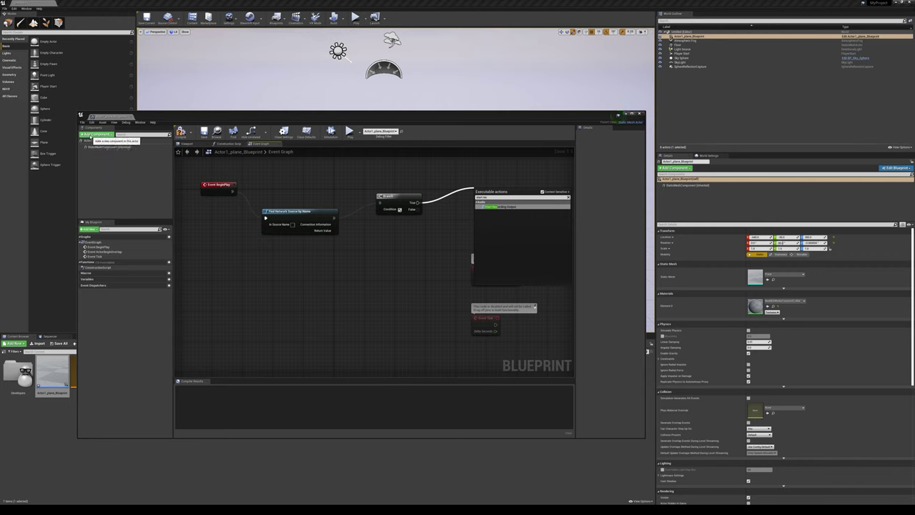
- Add an NDIReceiver component to the Blueprint
{"action": "left_click", "coordinate": [93, 135]}
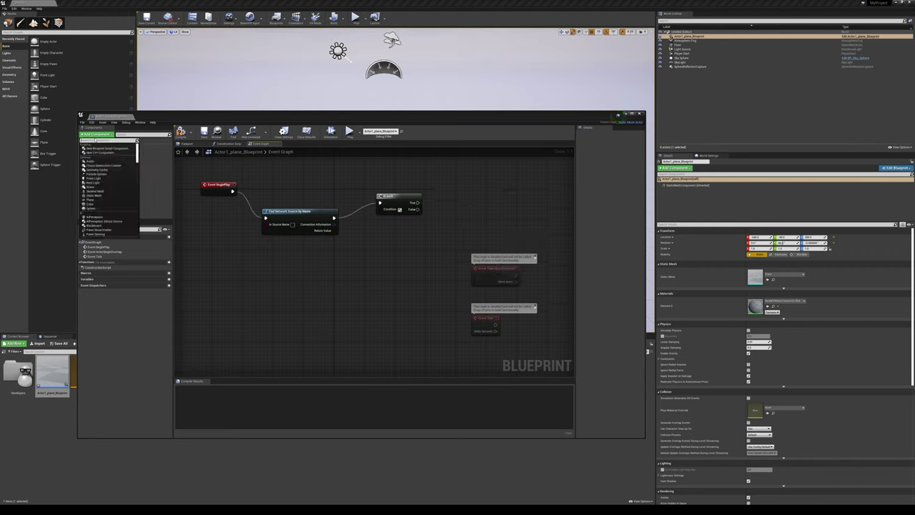
{"action": "type", "text": "sce"}
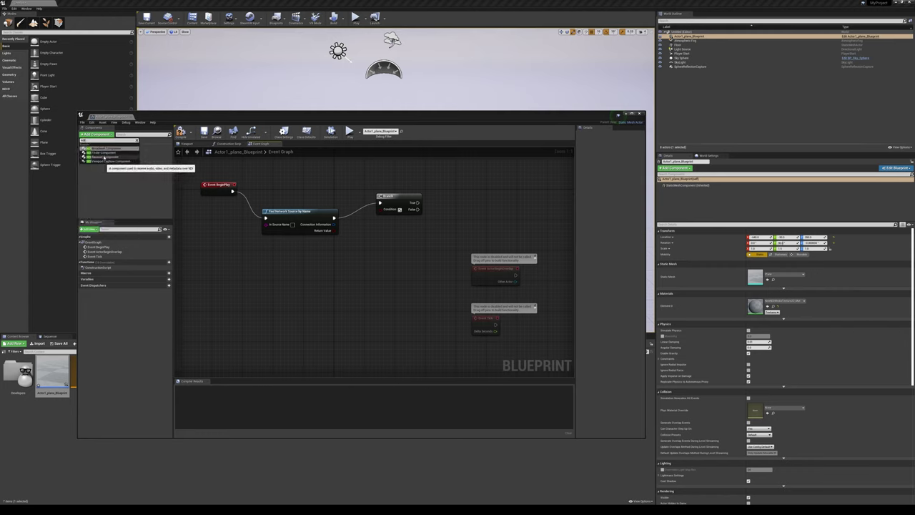
{"action": "left_click", "coordinate": [96, 156]}
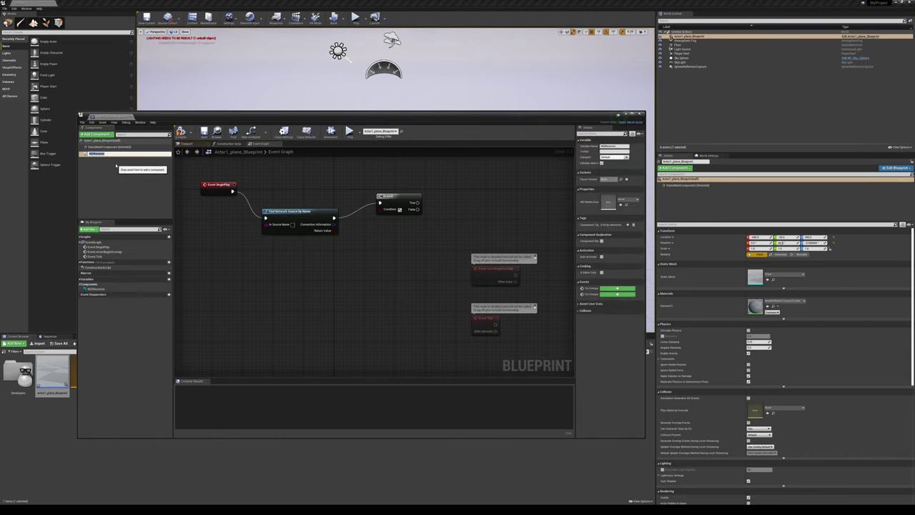
{"action": "left_click", "coordinate": [230, 186]}
- Have the Branch's True output call Start Receiver on NDIReceiver, and align the nodes
{"action": "left_click_drag", "start_coordinate": [418, 202], "coordinate": [463, 188]}
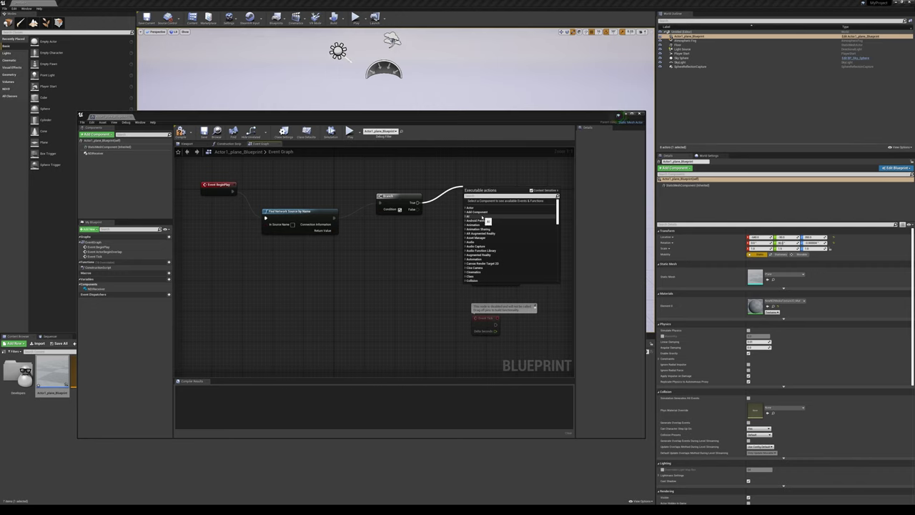
{"action": "type", "text": "start"}
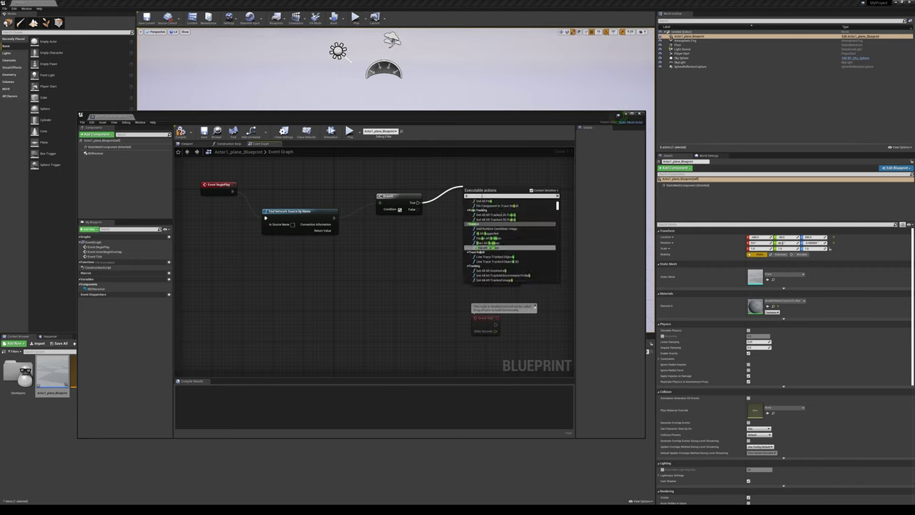
{"action": "type", "text": " recei"}
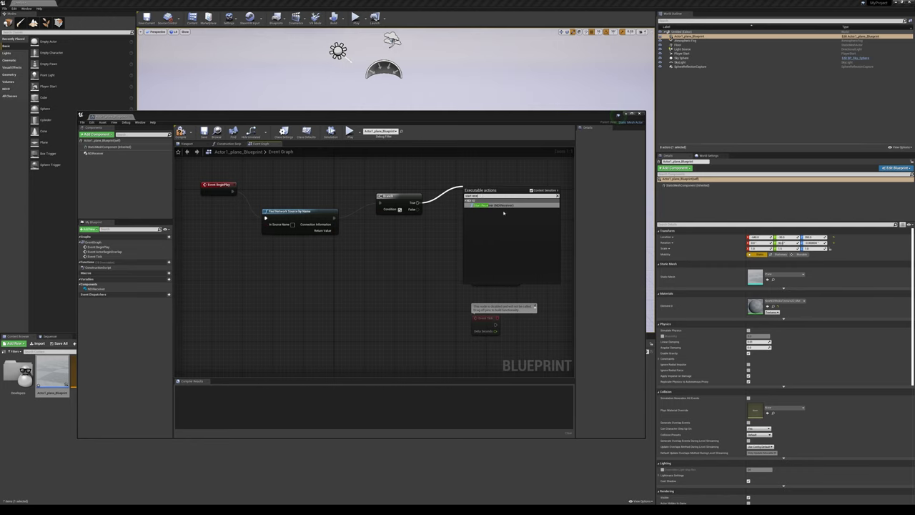
{"action": "key", "text": "Return"}
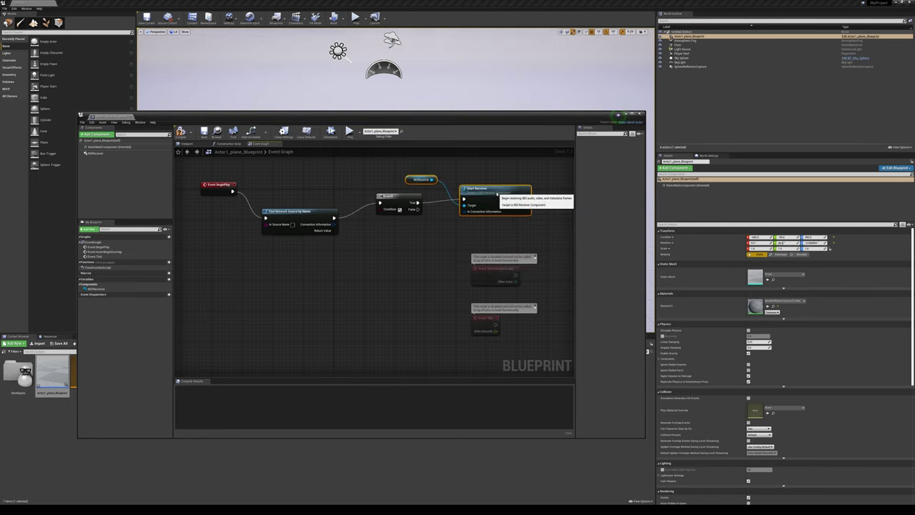
{"action": "left_click_drag", "start_coordinate": [308, 211], "coordinate": [292, 219]}
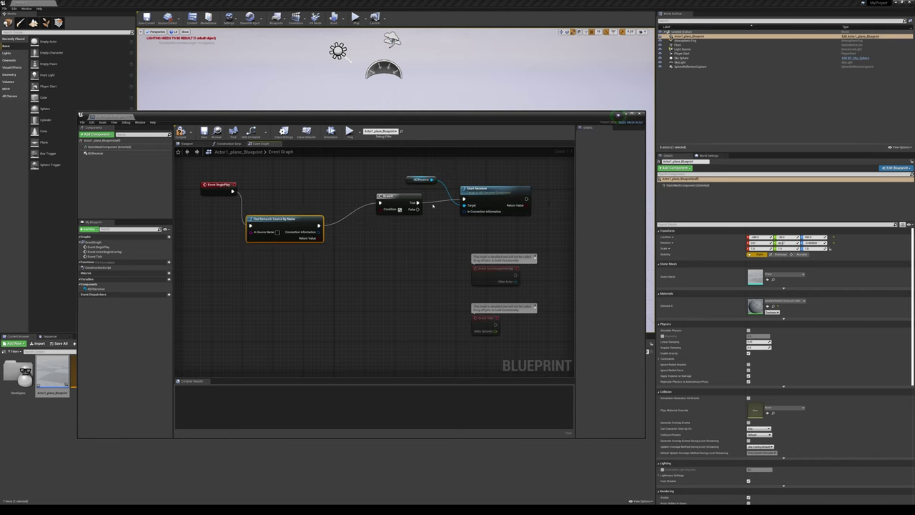
{"action": "left_click_drag", "start_coordinate": [403, 196], "coordinate": [399, 204]}
{"action": "left_click", "coordinate": [507, 194]}
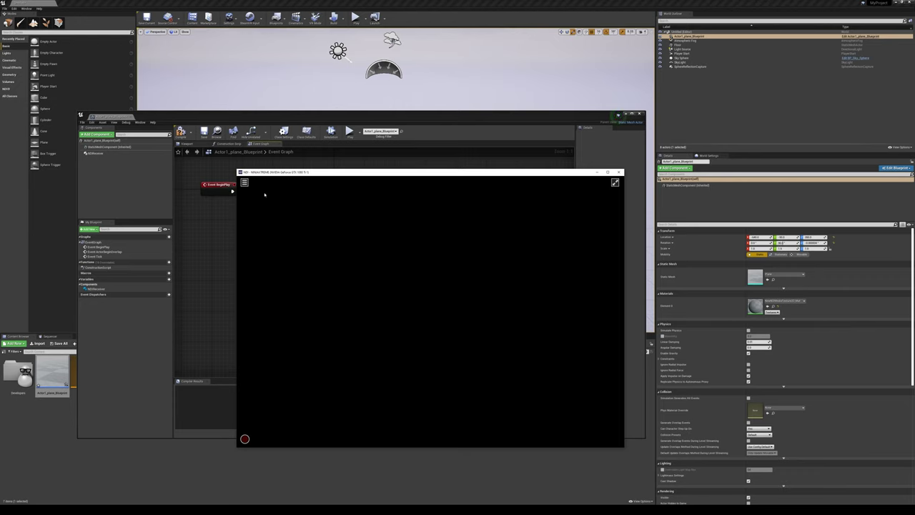
- Switch NDI Studio Monitor to the machine's Display3 source and reposition the viewer
{"action": "left_click", "coordinate": [244, 183]}
{"action": "mouse_move", "coordinate": [265, 187]}
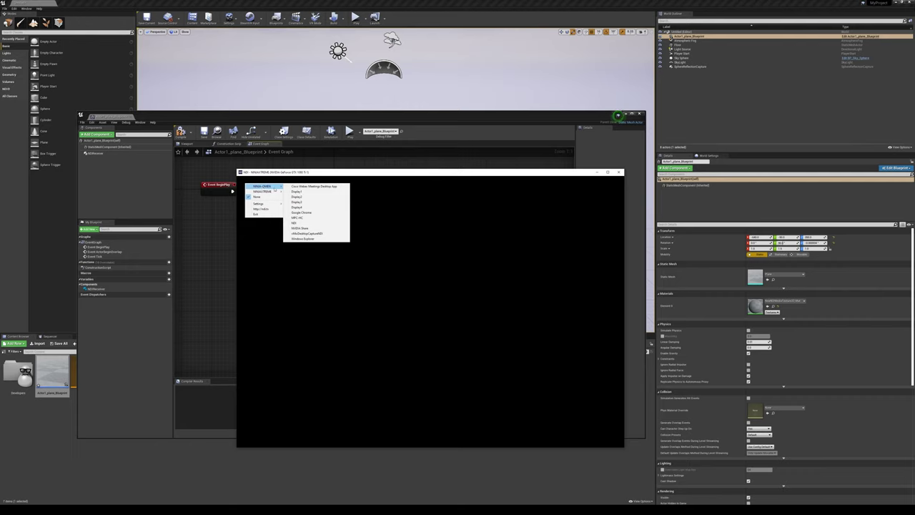
{"action": "left_click", "coordinate": [304, 205]}
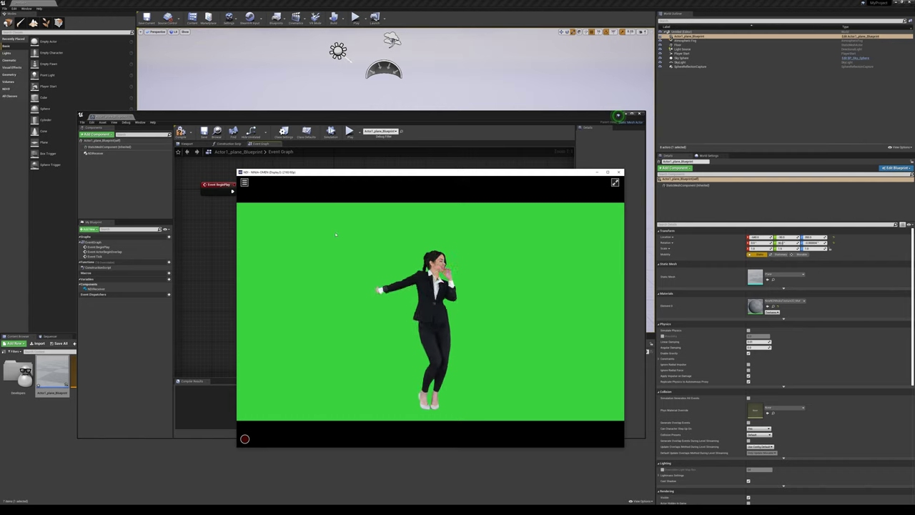
{"action": "left_click_drag", "start_coordinate": [332, 171], "coordinate": [434, 132]}
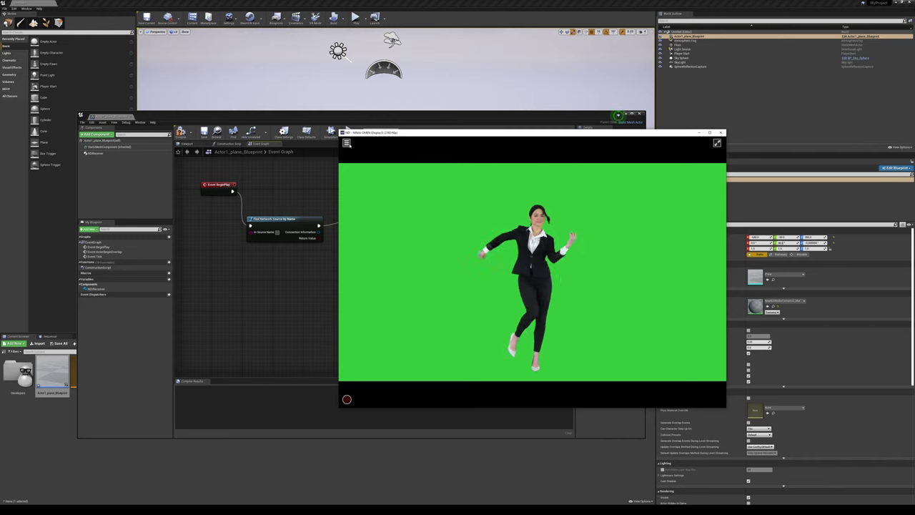
- Recheck the source menu, keep Display3 selected, and minimize the viewer
{"action": "left_click", "coordinate": [347, 143]}
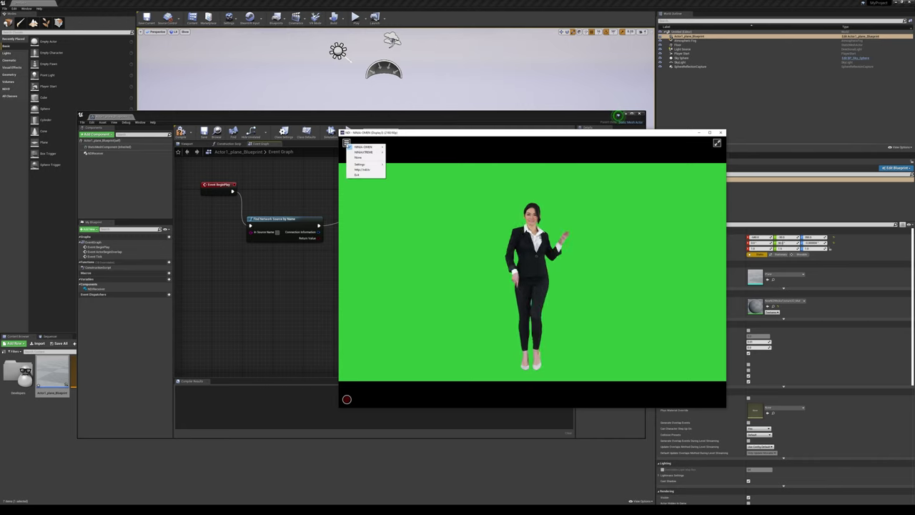
{"action": "mouse_move", "coordinate": [365, 148]}
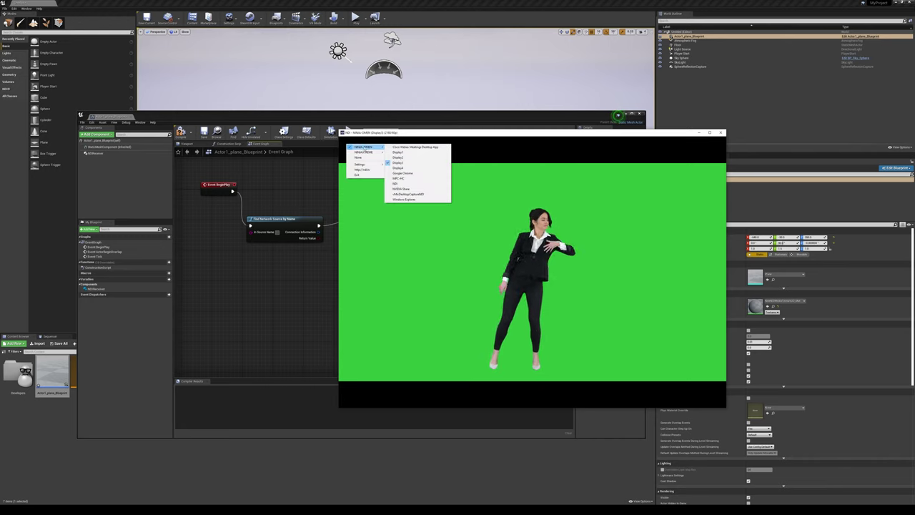
{"action": "left_click", "coordinate": [399, 163]}
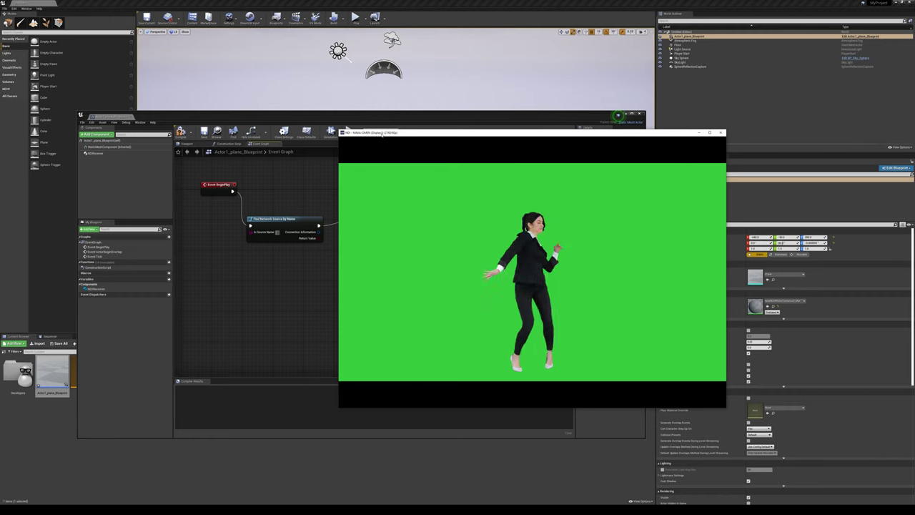
{"action": "left_click", "coordinate": [700, 133]}
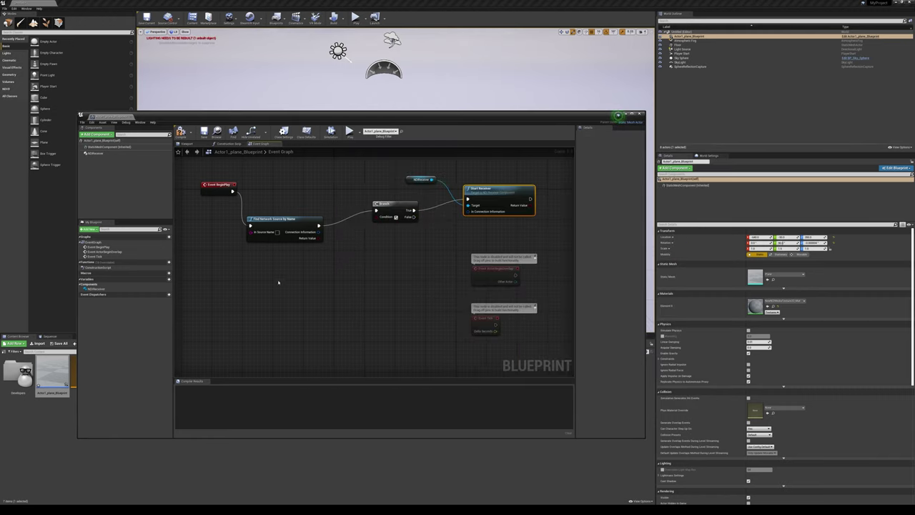
- Enter the OBS Display source name as In Source Name and compile the plane blueprint
{"action": "left_click", "coordinate": [278, 233]}
{"action": "type", "text": "OBS"}
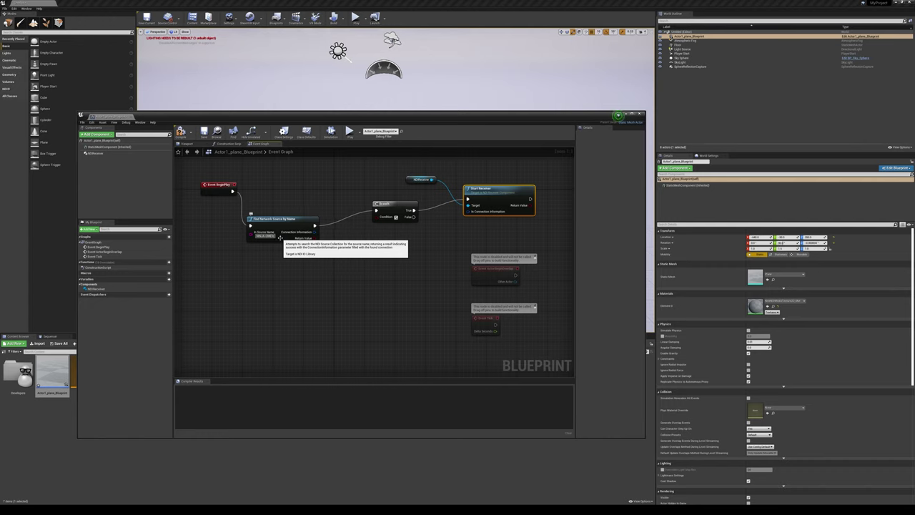
{"action": "type", "text": "Display)"}
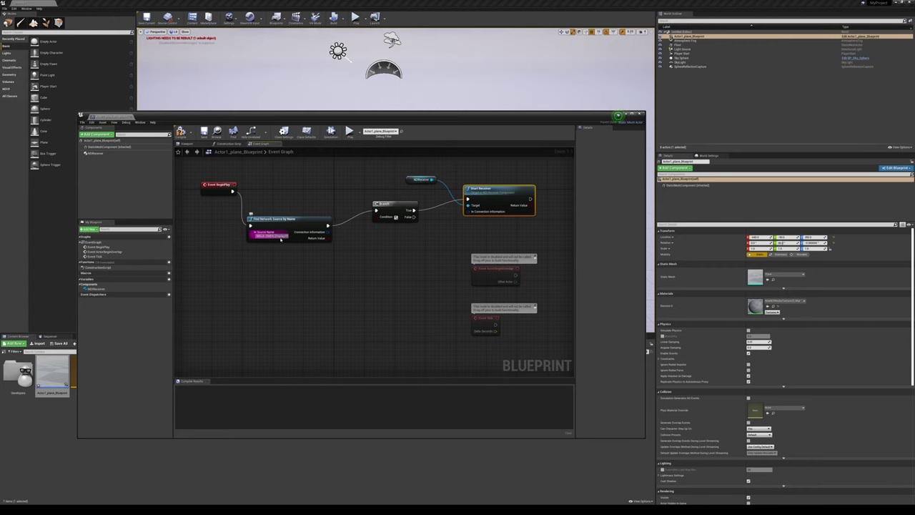
{"action": "key", "text": "Return"}
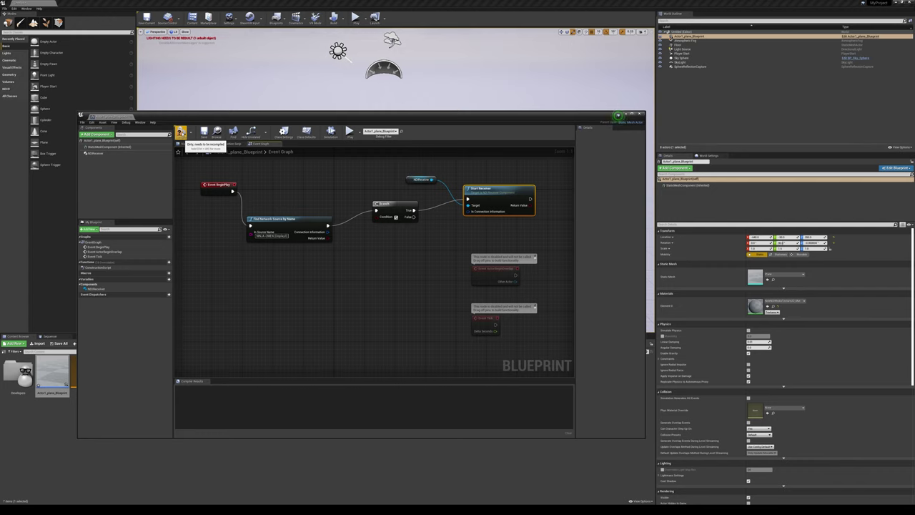
{"action": "left_click", "coordinate": [181, 132]}
- Wire Connection Information into Start Receiver, recompile cleanly, tidy the Branch node, and close the editor
{"action": "left_click", "coordinate": [181, 133]}
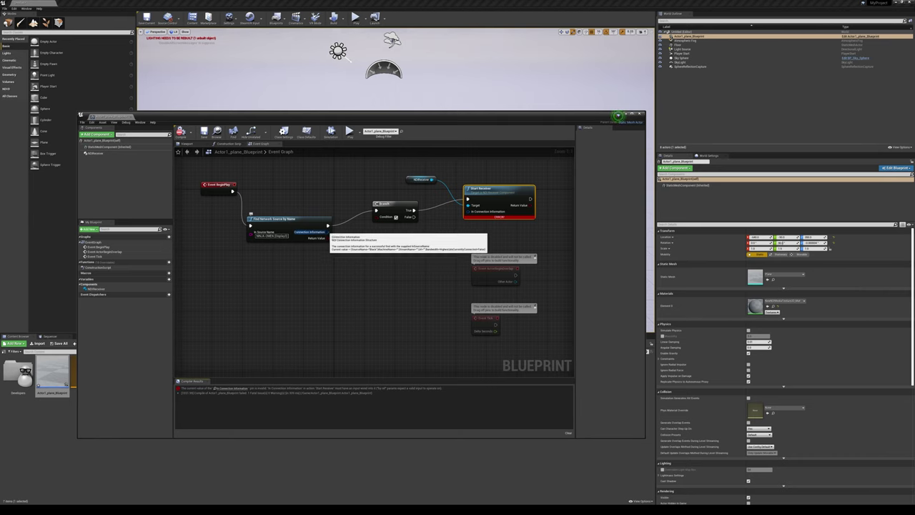
{"action": "left_click_drag", "start_coordinate": [328, 232], "coordinate": [469, 212]}
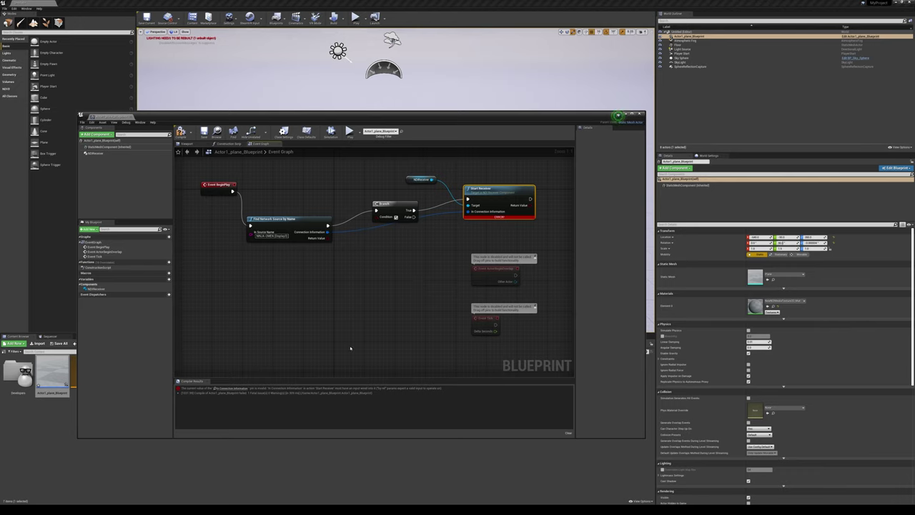
{"action": "left_click", "coordinate": [181, 132]}
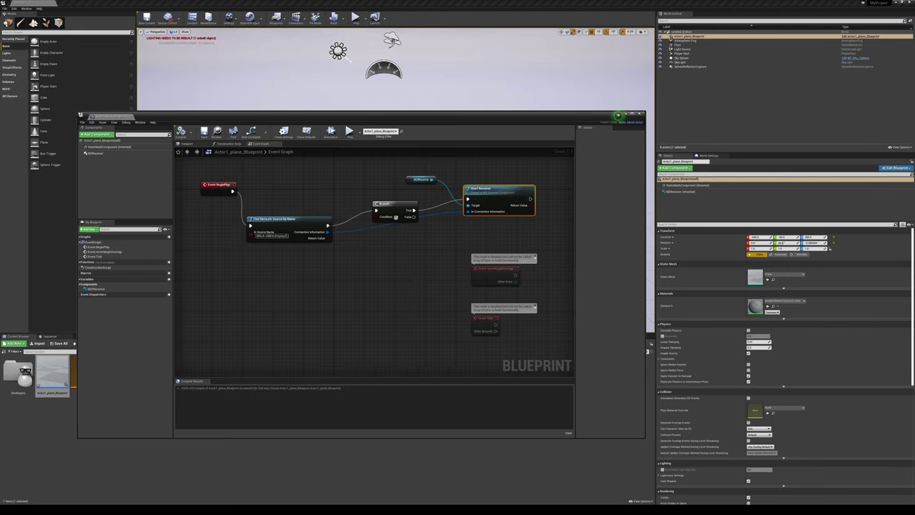
{"action": "left_click_drag", "start_coordinate": [384, 204], "coordinate": [369, 196]}
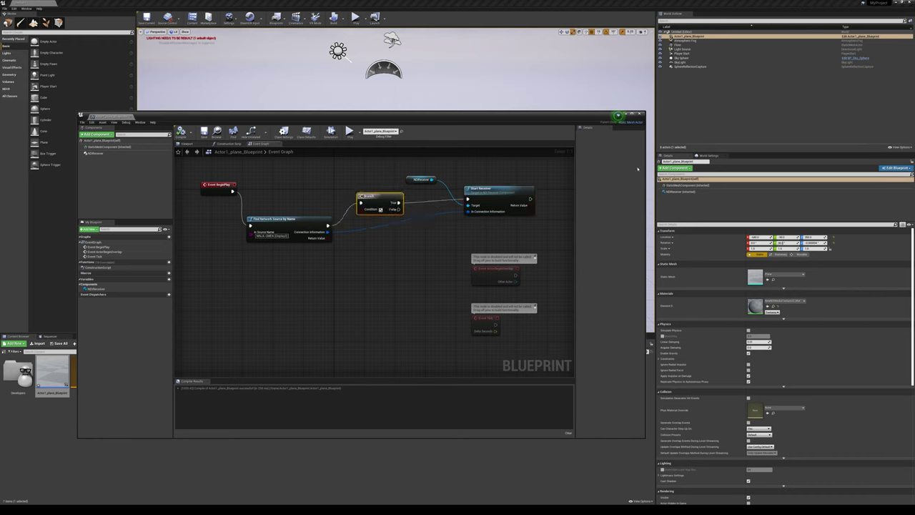
{"action": "left_click", "coordinate": [641, 115]}
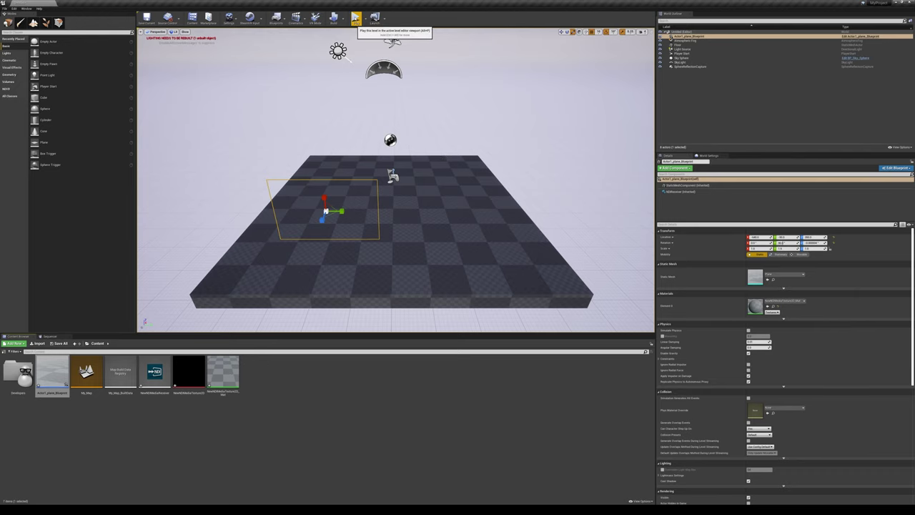
{"action": "left_click", "coordinate": [355, 17]}
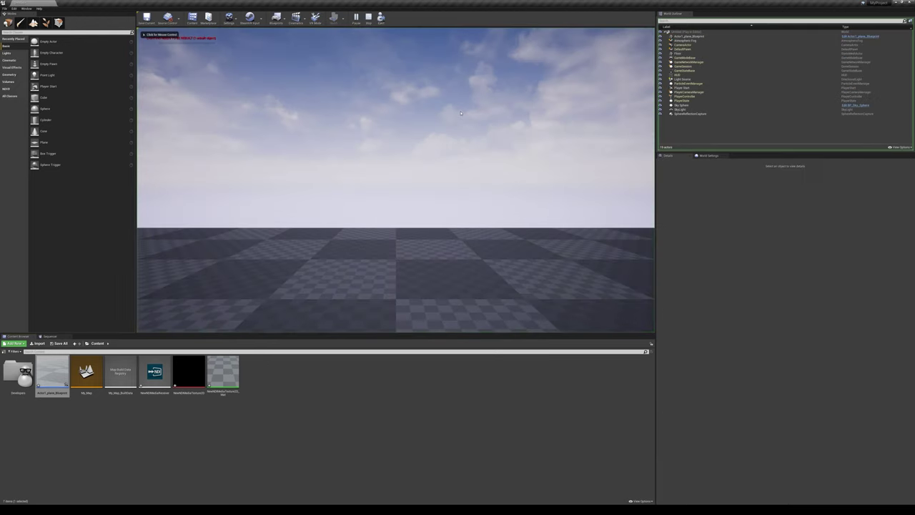
{"action": "left_click", "coordinate": [452, 207]}
{"action": "key", "text": "a"}
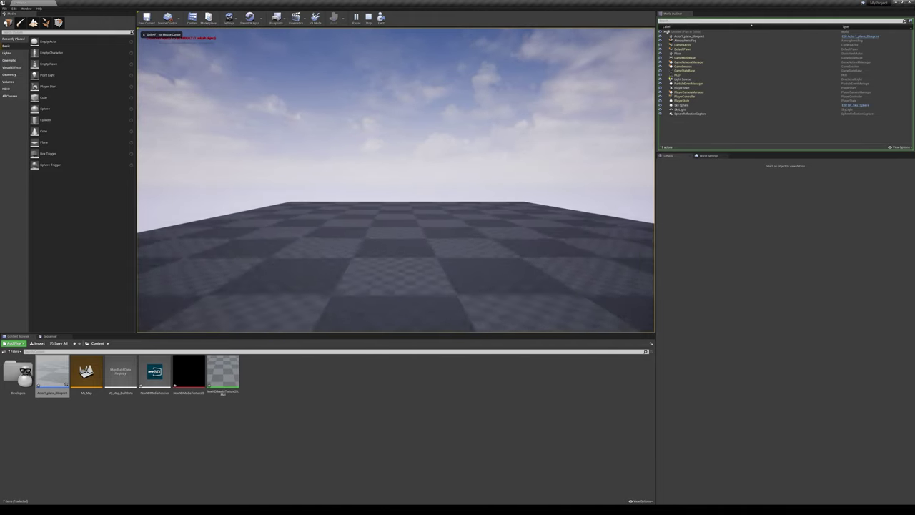
{"action": "key", "text": "s"}
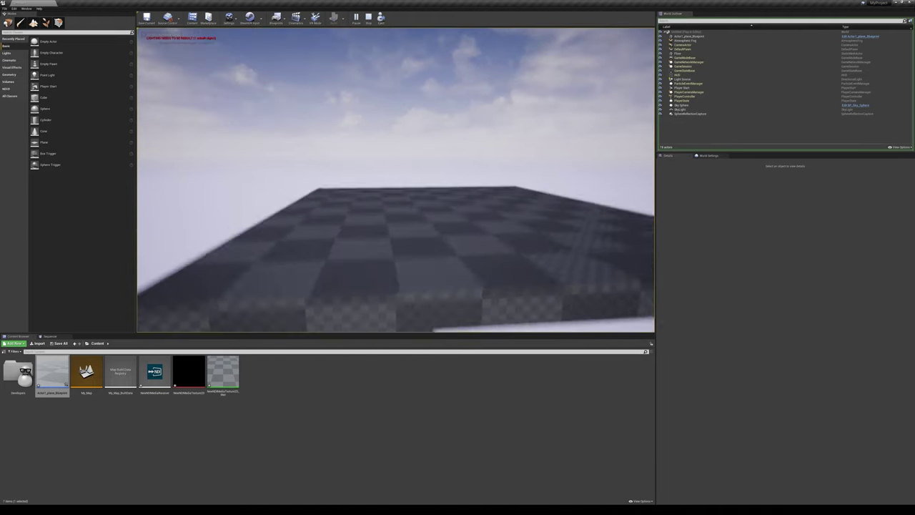
{"action": "key", "text": "w"}
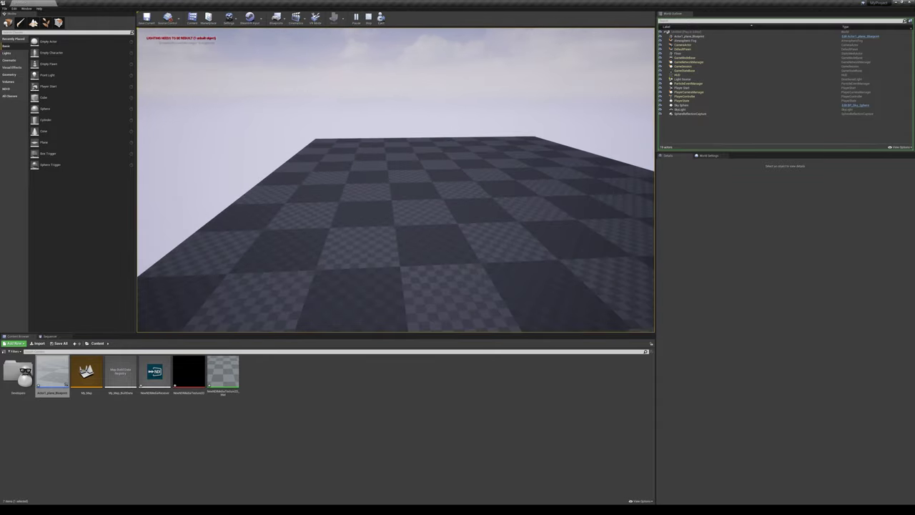
{"action": "key", "text": "s"}
{"action": "key", "text": "w"}
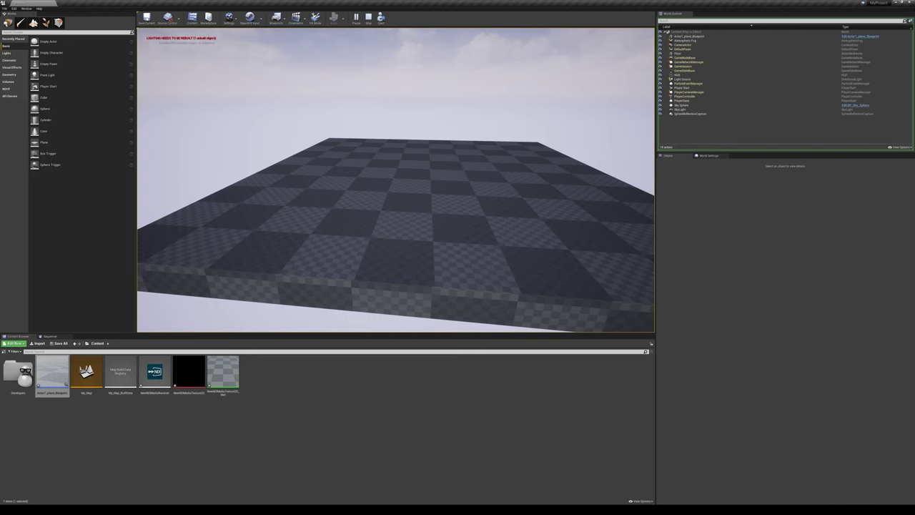
{"action": "key", "text": "w"}
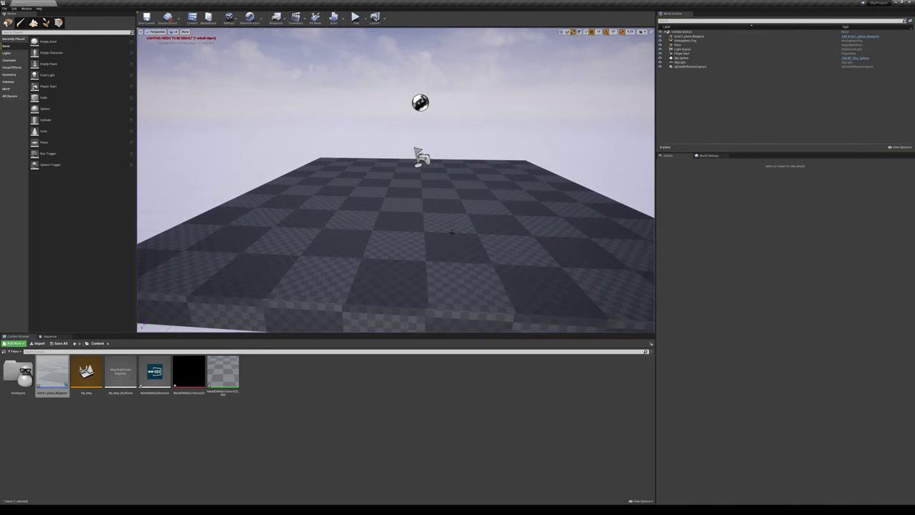
{"action": "left_click", "coordinate": [692, 37]}
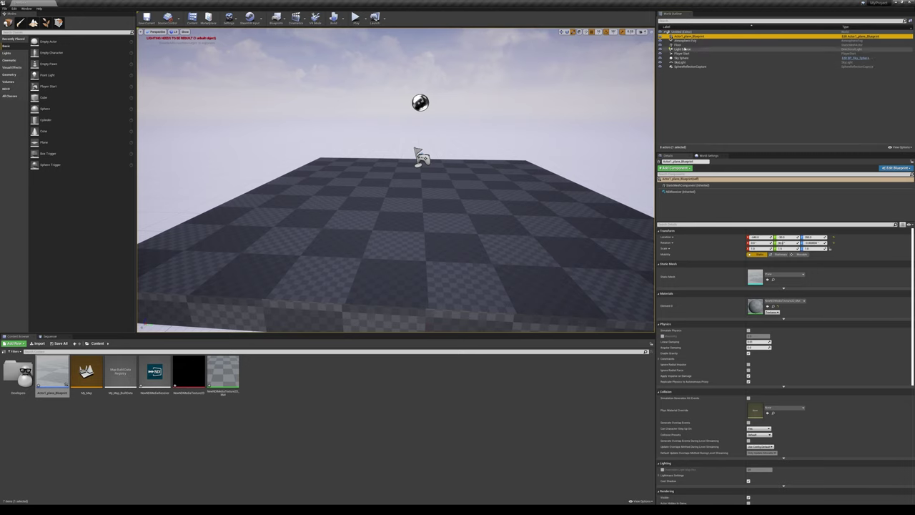
- Lower Actor1_plane_Blueprint toward the floor with its Z gizmo and open it for editing
{"action": "scroll", "coordinate": [423, 203], "scroll_direction": "down", "scroll_amount": 3}
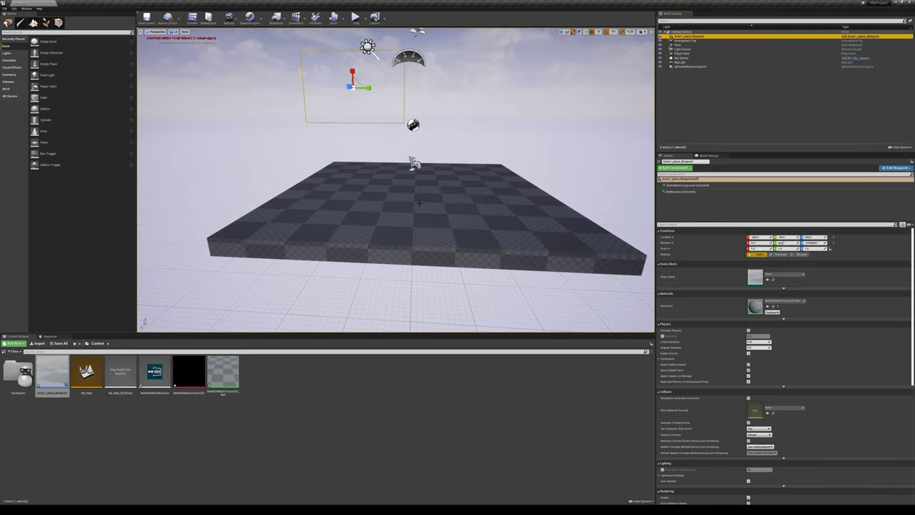
{"action": "left_click_drag", "start_coordinate": [352, 78], "coordinate": [390, 143]}
{"action": "scroll", "coordinate": [393, 143], "scroll_direction": "up", "scroll_amount": 3}
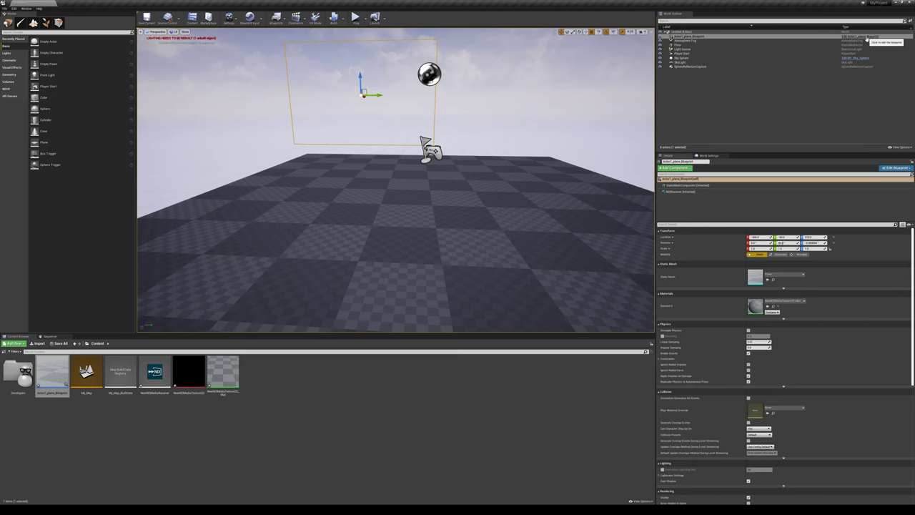
{"action": "left_click", "coordinate": [867, 39]}
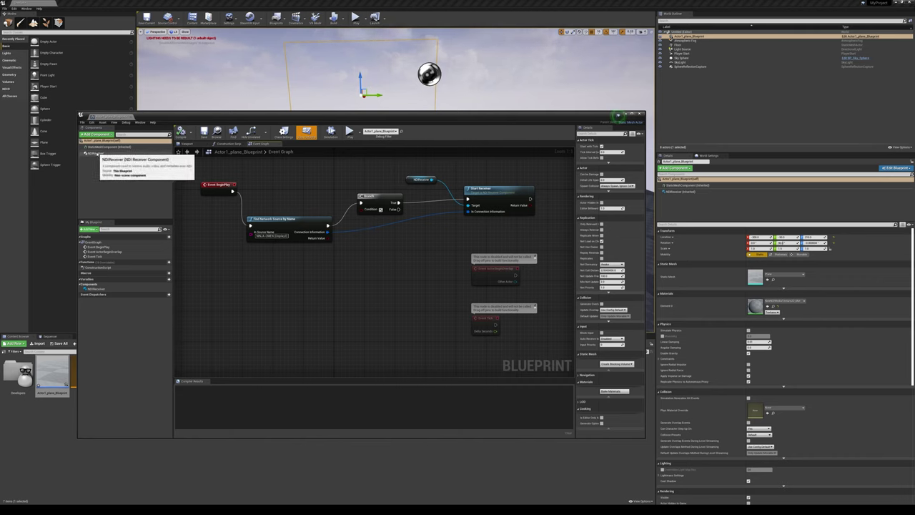
- Set the NDIReceiver's NDI Media Source to the NDI receiver asset, compile, and close the blueprint
{"action": "left_click", "coordinate": [93, 153]}
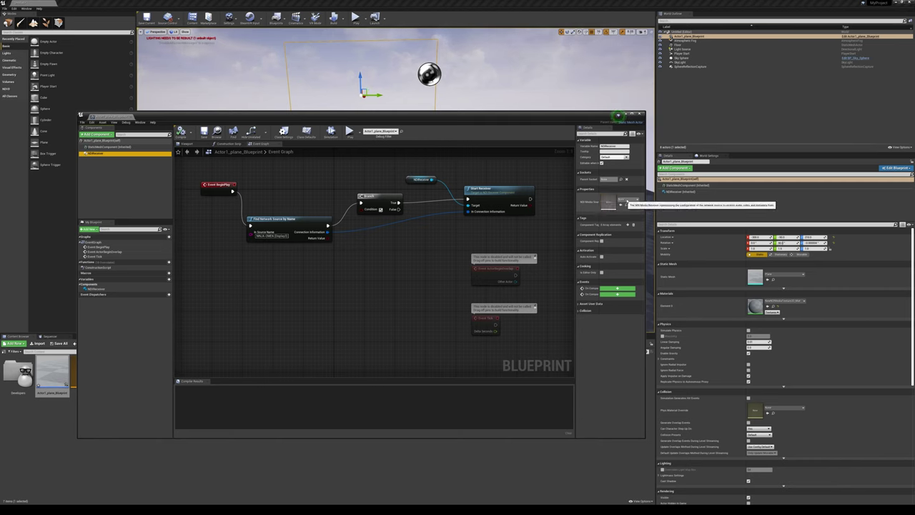
{"action": "left_click", "coordinate": [638, 200]}
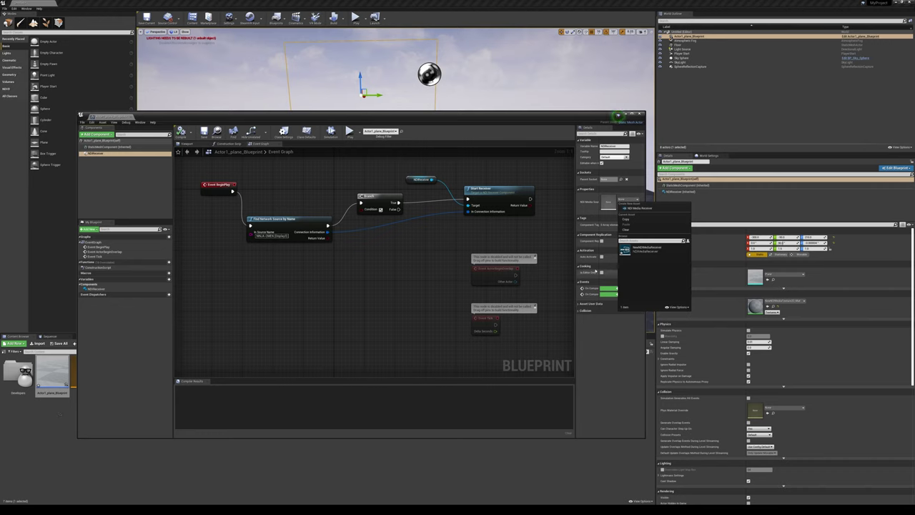
{"action": "left_click", "coordinate": [654, 251]}
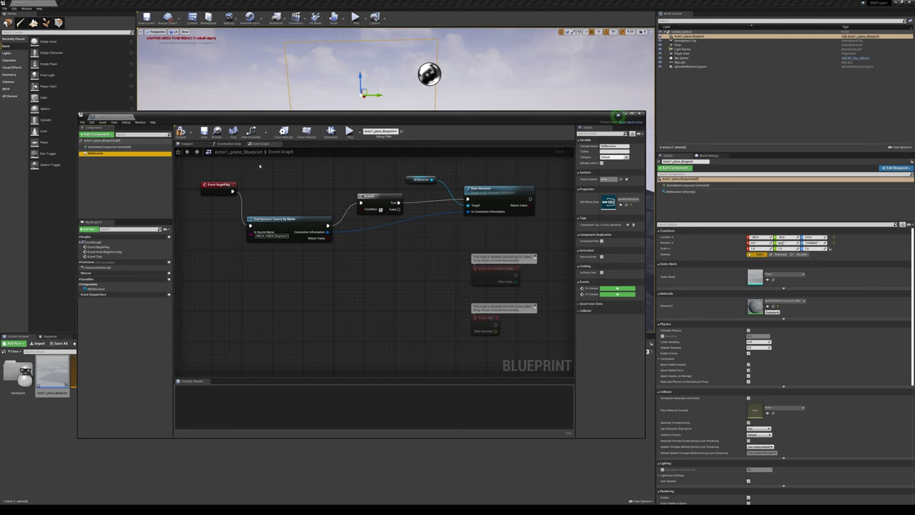
{"action": "left_click", "coordinate": [181, 133]}
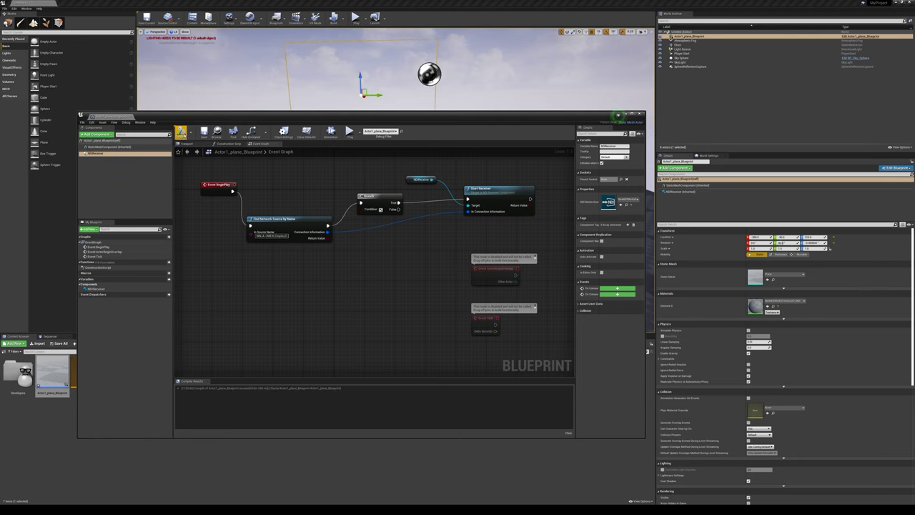
{"action": "left_click", "coordinate": [640, 115]}
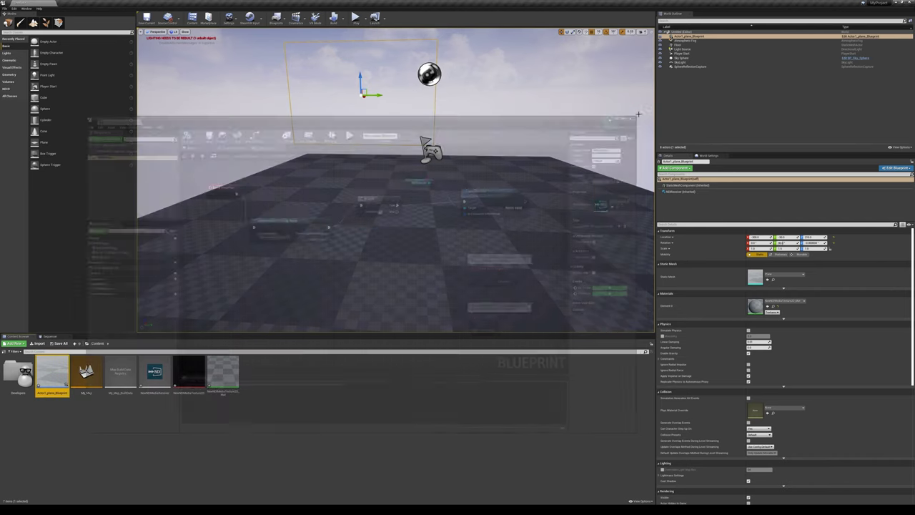
- After a quick play test, set Play to spawn the player at the current camera location
{"action": "left_click", "coordinate": [355, 16]}
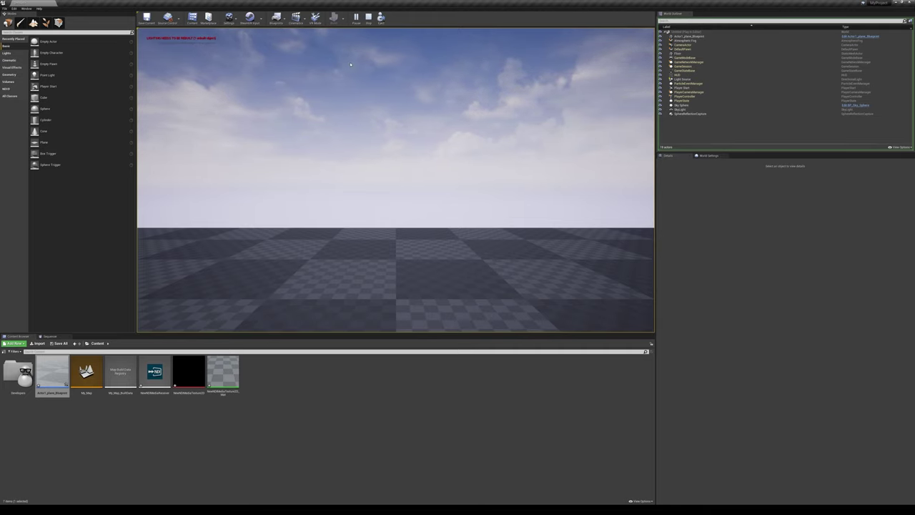
{"action": "left_click", "coordinate": [368, 18]}
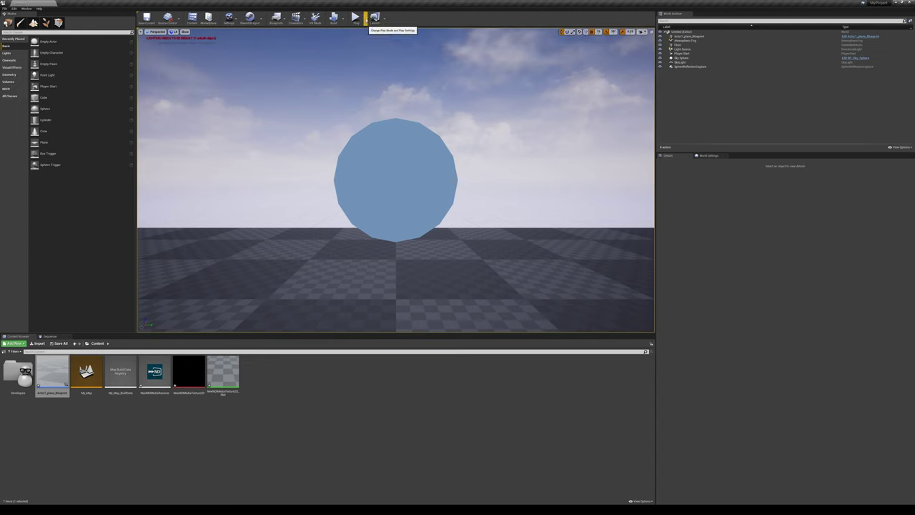
{"action": "left_click", "coordinate": [365, 19]}
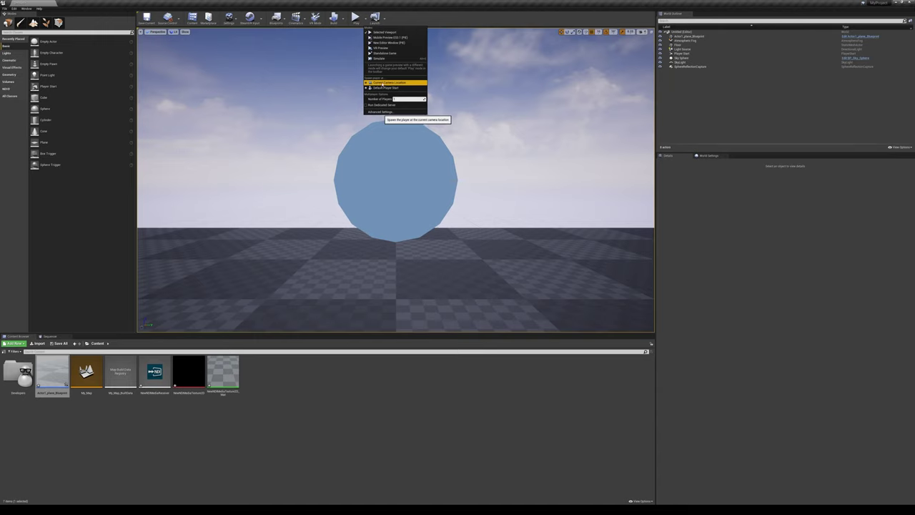
{"action": "left_click", "coordinate": [381, 83]}
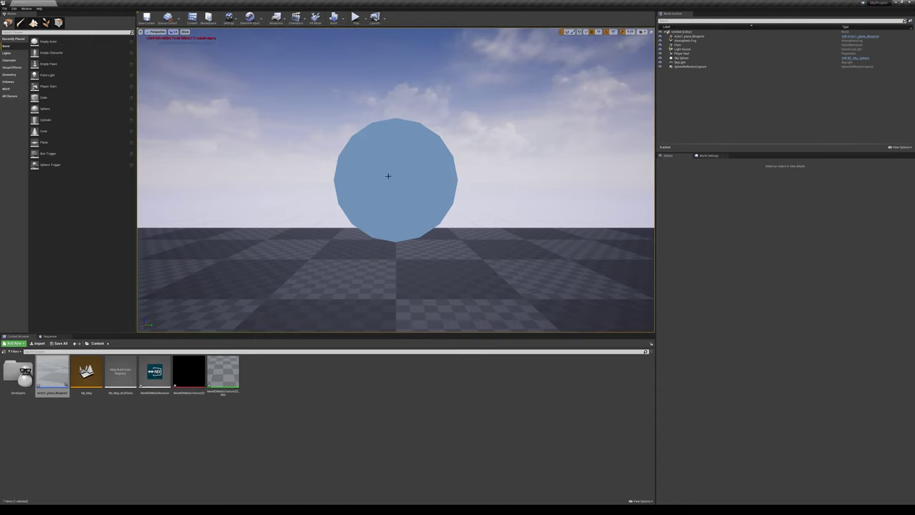
{"action": "left_click", "coordinate": [439, 259]}
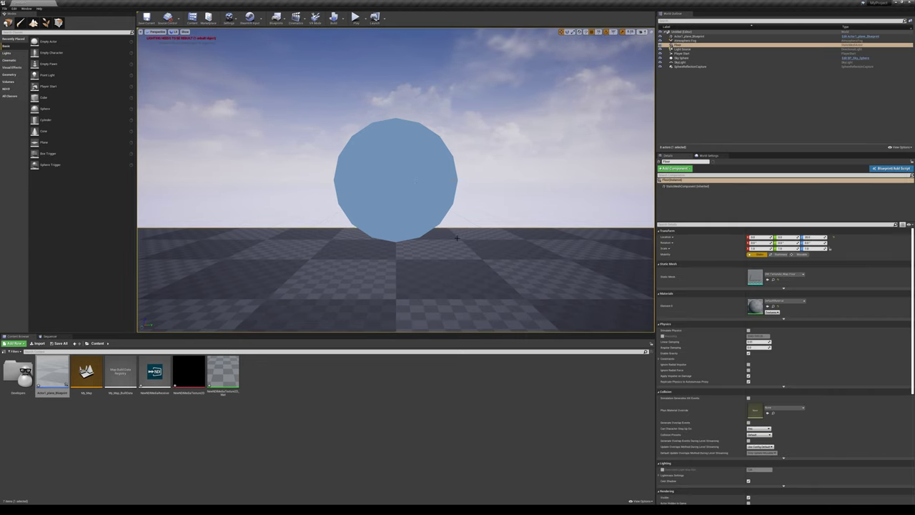
- Frame the floor, play-test and walk toward the plane's NDI video, then select the plane actor
{"action": "key", "text": "f"}
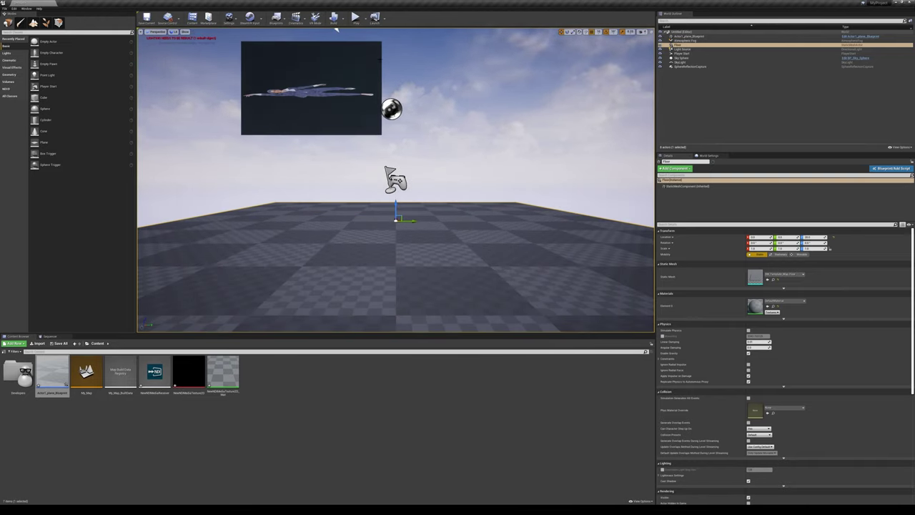
{"action": "left_click", "coordinate": [355, 19]}
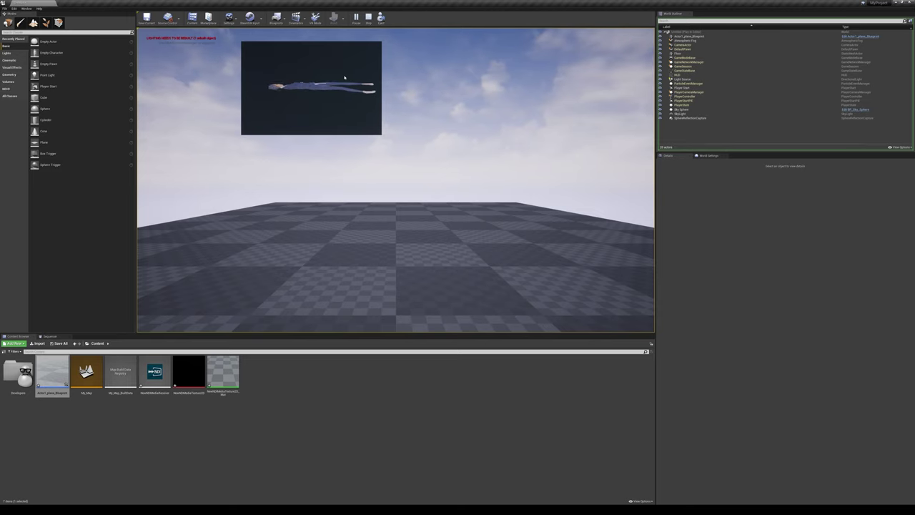
{"action": "left_click", "coordinate": [311, 104]}
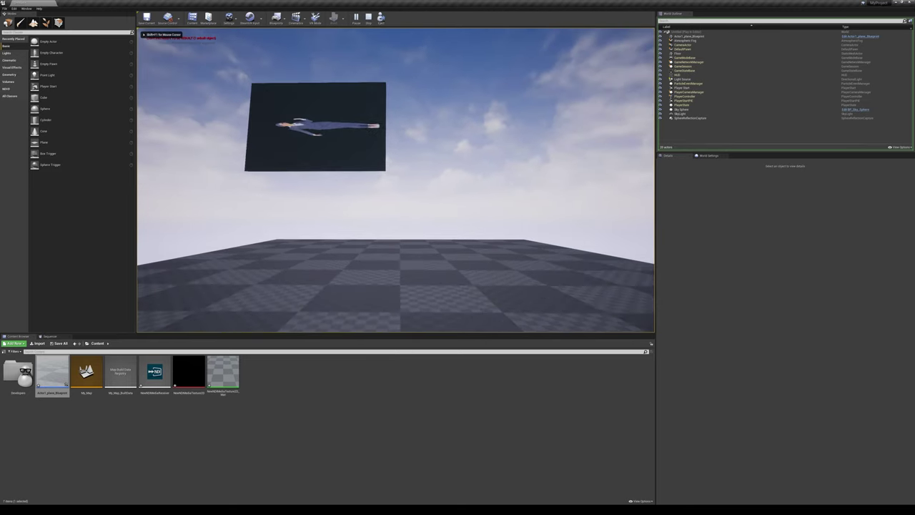
{"action": "key", "text": "w"}
{"action": "key", "text": "s"}
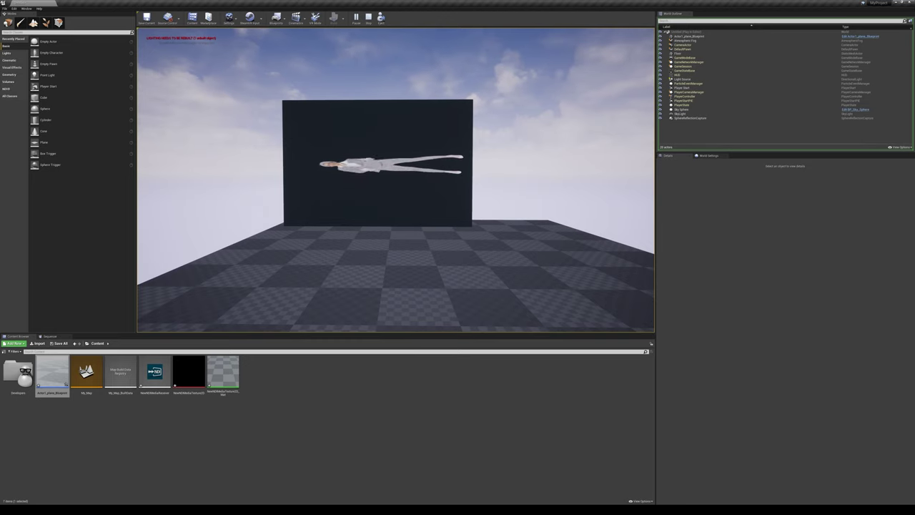
{"action": "key", "text": "Escape"}
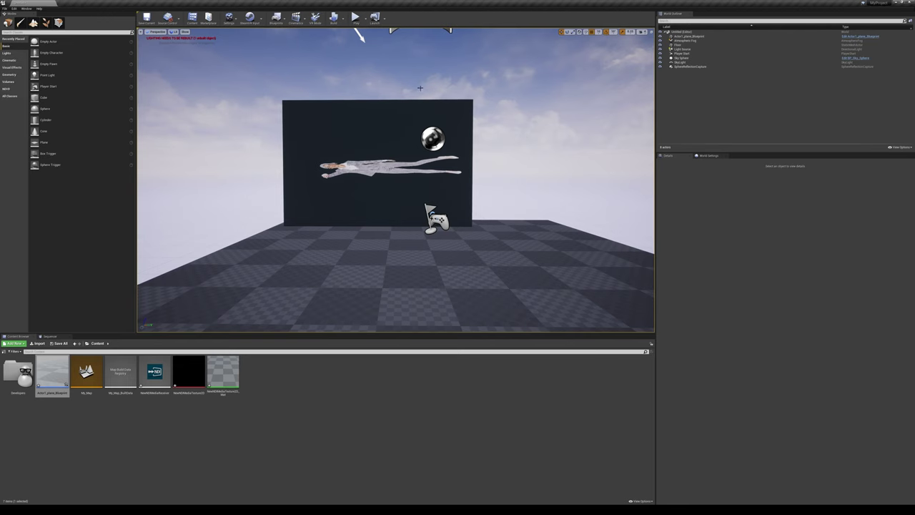
{"action": "left_click", "coordinate": [377, 164]}
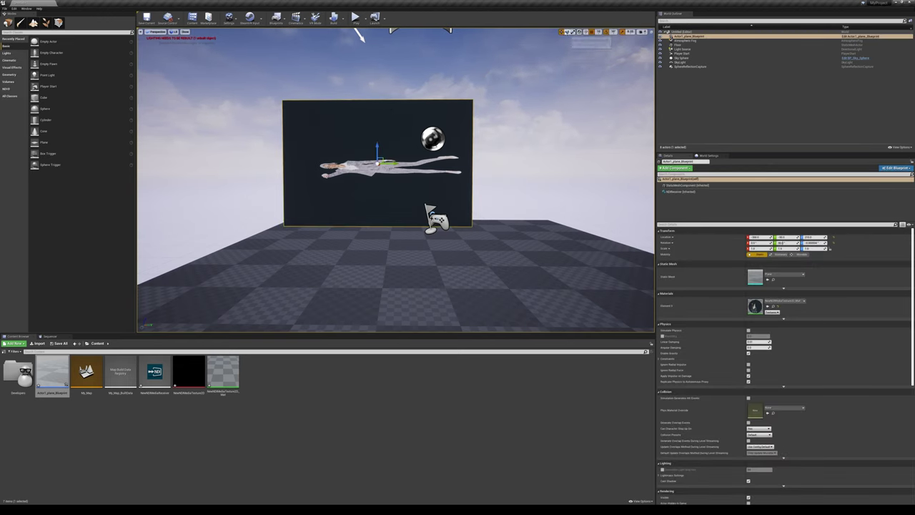
- Rotate the plane 90° upright, then widen it along X with the scale tool
{"action": "left_click", "coordinate": [570, 32]}
{"action": "left_click_drag", "start_coordinate": [392, 185], "coordinate": [414, 165]}
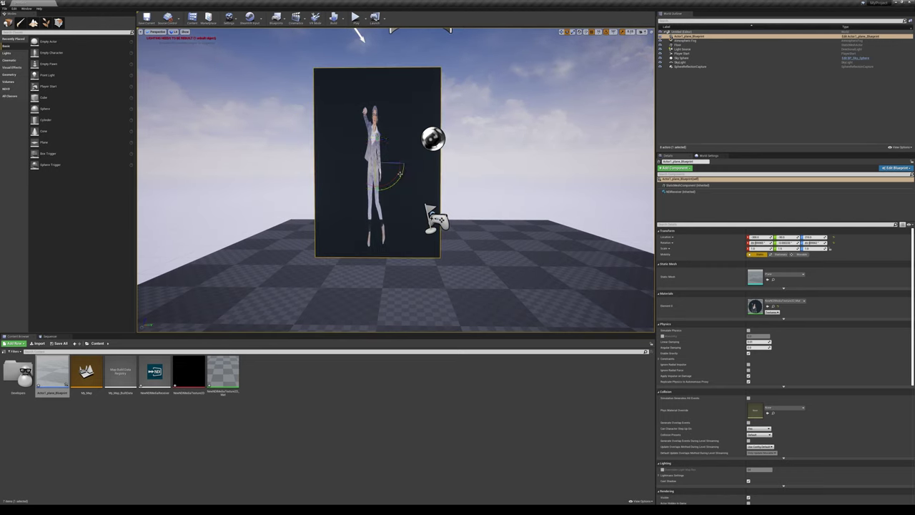
{"action": "left_click", "coordinate": [573, 32]}
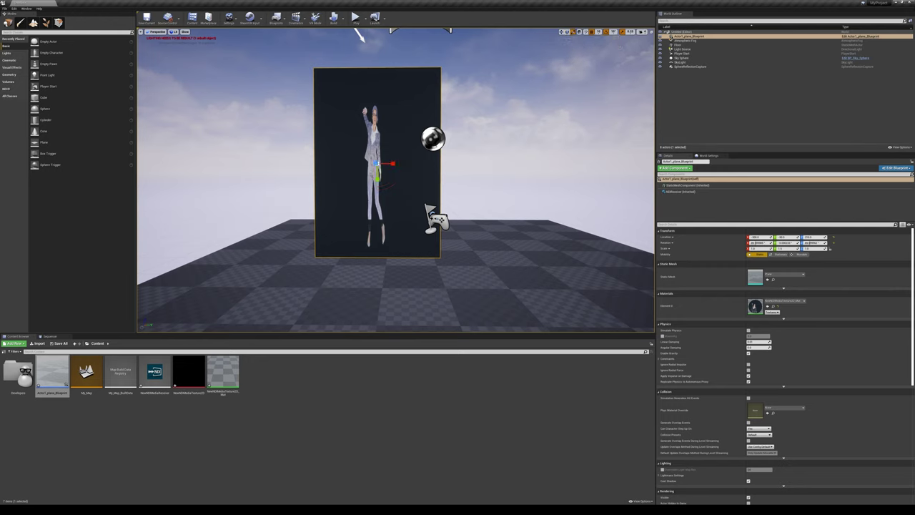
{"action": "left_click_drag", "start_coordinate": [391, 164], "coordinate": [504, 164]}
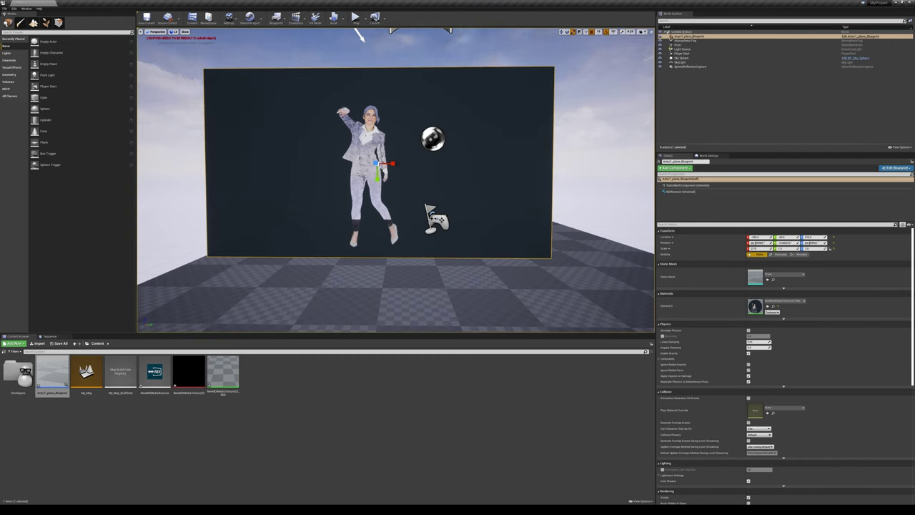
{"action": "mouse_move", "coordinate": [392, 163]}
{"action": "left_mouse_down"}
{"action": "mouse_move", "coordinate": [412, 164]}
{"action": "mouse_move", "coordinate": [386, 163]}
{"action": "left_mouse_up"}
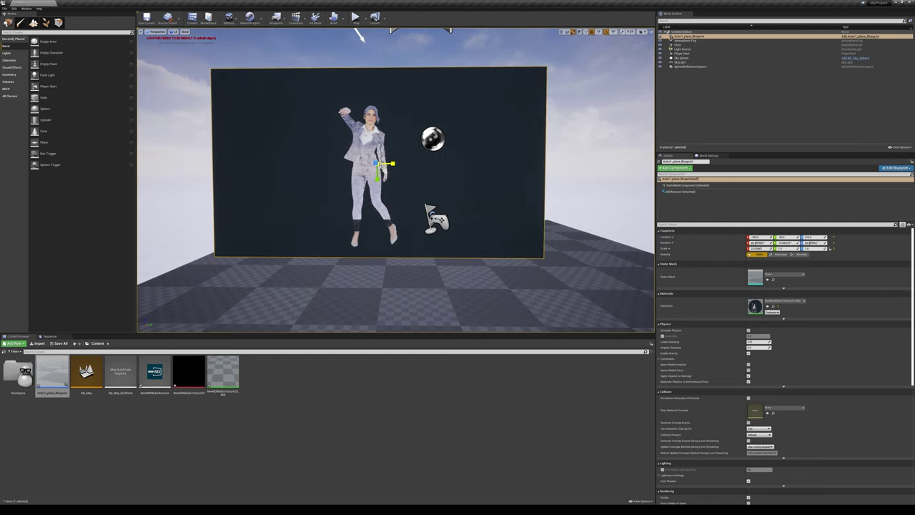
{"action": "left_click_drag", "start_coordinate": [386, 164], "coordinate": [386, 163]}
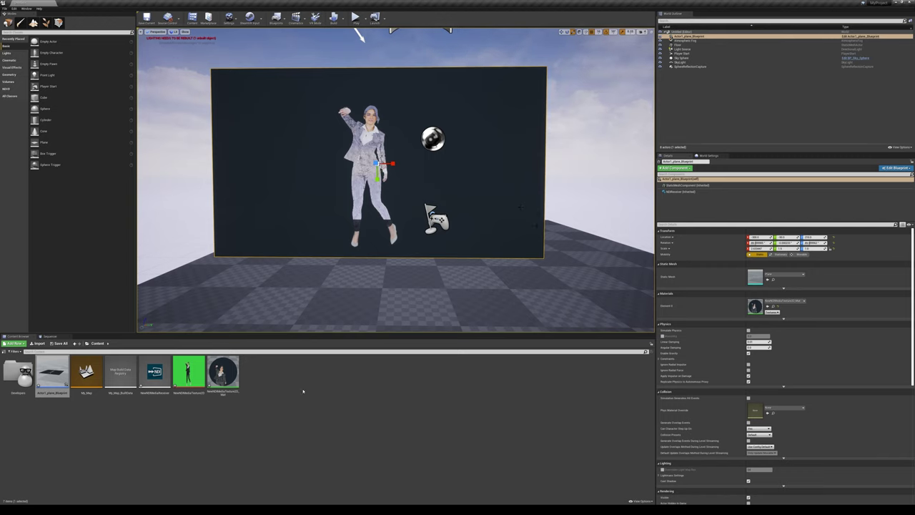
{"action": "mouse_move", "coordinate": [191, 380]}
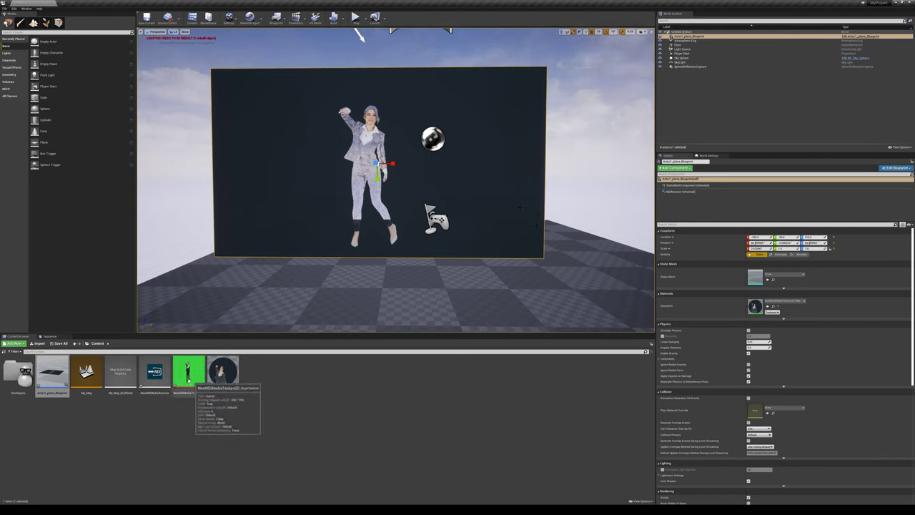
{"action": "left_click", "coordinate": [223, 372]}
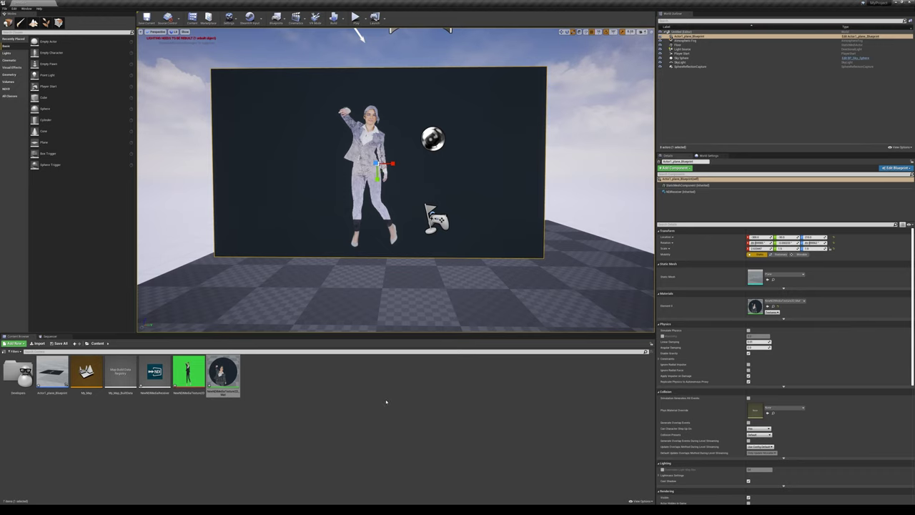
{"action": "mouse_move", "coordinate": [225, 370]}
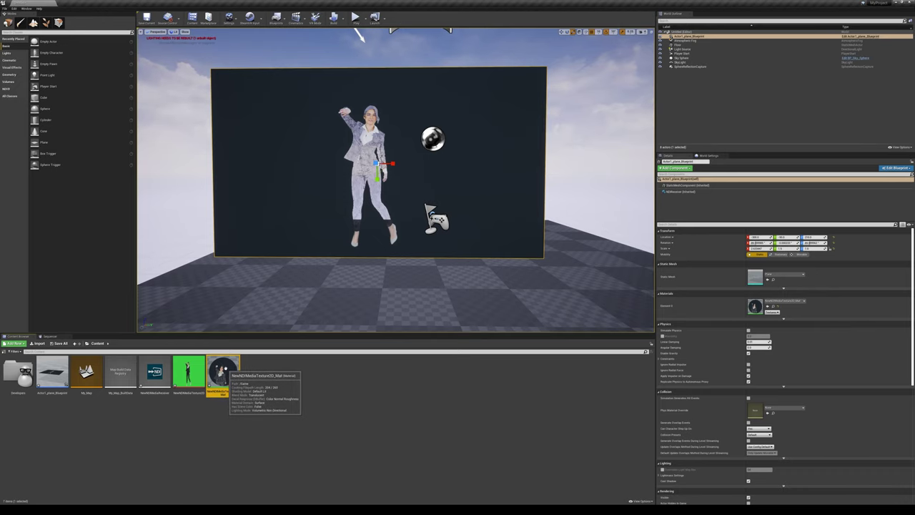
{"action": "double_click", "coordinate": [226, 375]}
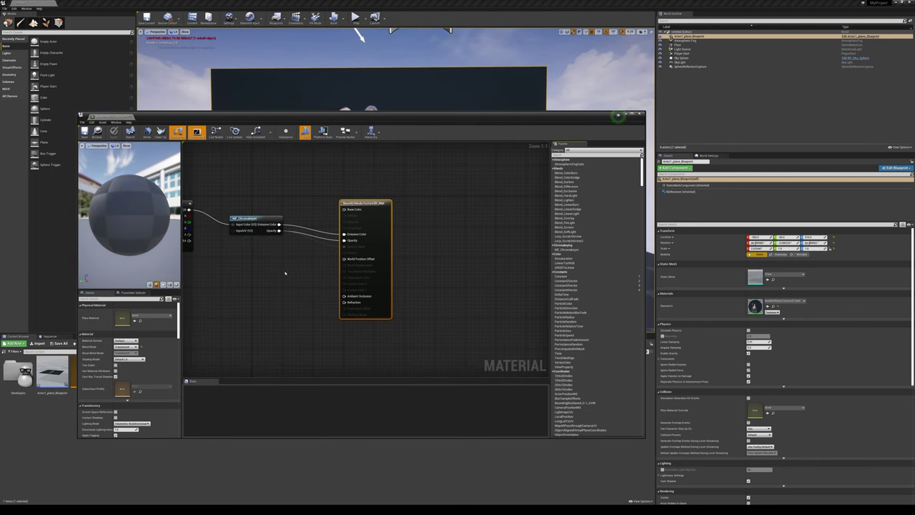
{"action": "right_click_drag", "start_coordinate": [385, 263], "coordinate": [377, 274]}
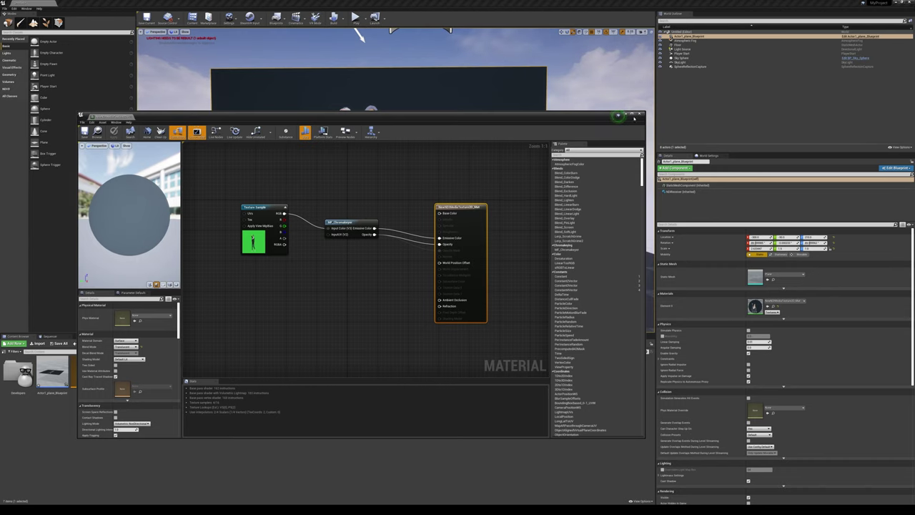
{"action": "left_click", "coordinate": [641, 114]}
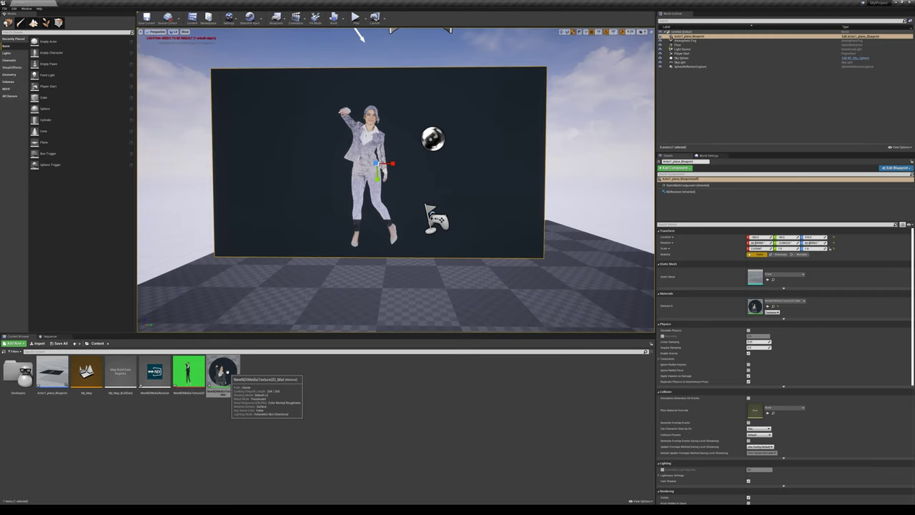
- Create NewNDIMediaTexture2D_Mat_Inst from NewNDIMediaTexture2D_Mat with the default name and open it
{"action": "right_click", "coordinate": [228, 374]}
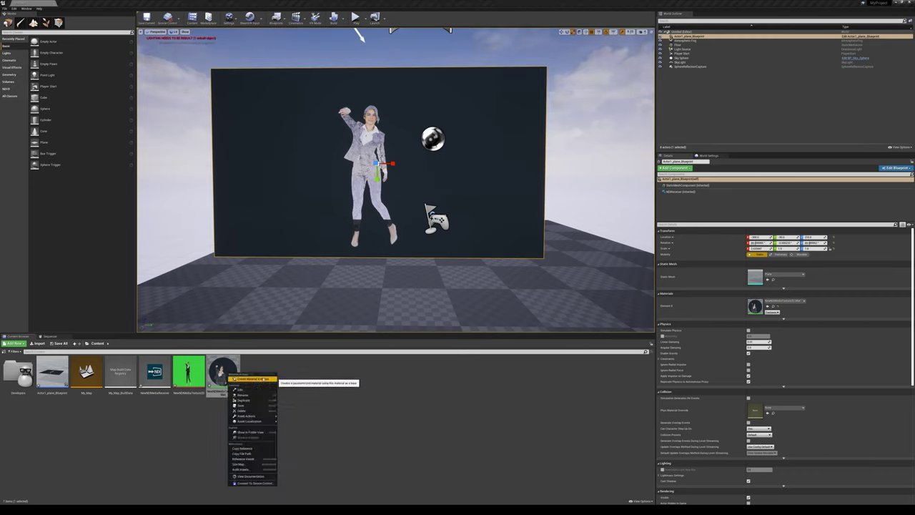
{"action": "left_click", "coordinate": [271, 378]}
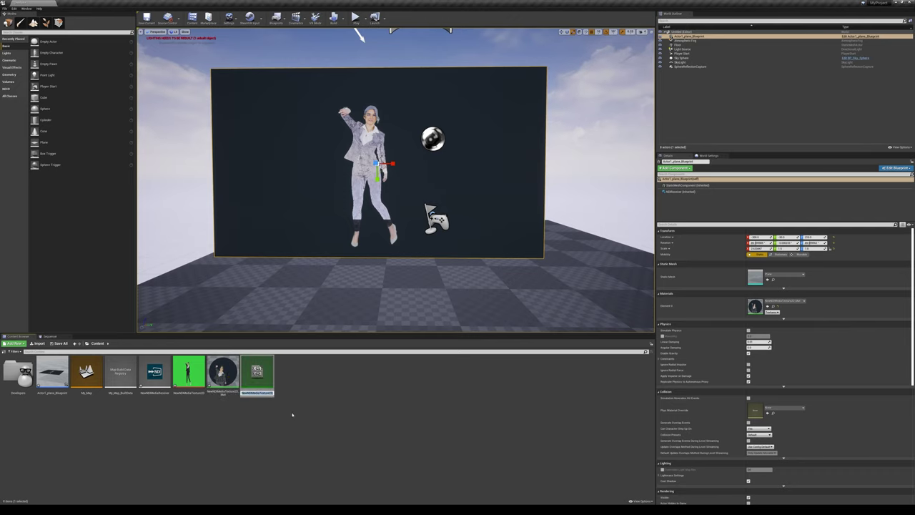
{"action": "key", "text": "Return"}
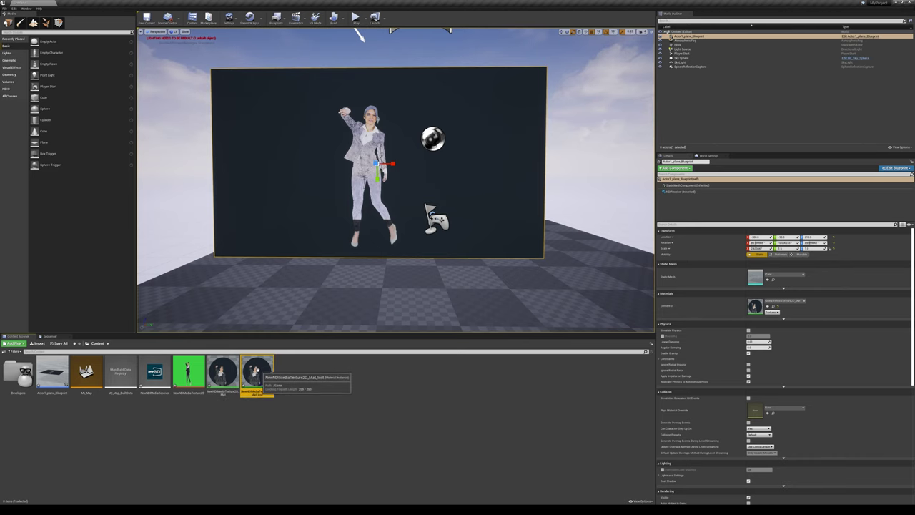
{"action": "double_click", "coordinate": [257, 369]}
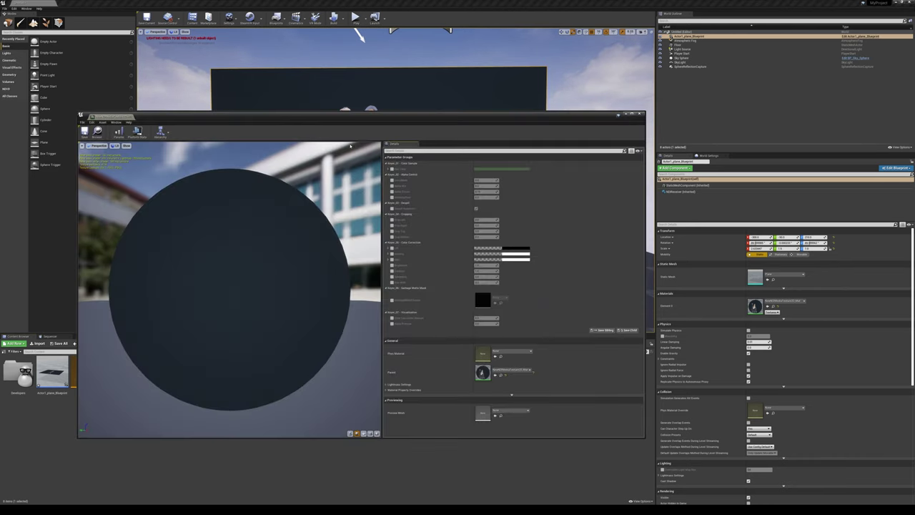
- Reposition the instance editor and open the parent NewNDIMediaTexture2D_Mat in the Material Editor
{"action": "left_click_drag", "start_coordinate": [394, 112], "coordinate": [613, 106]}
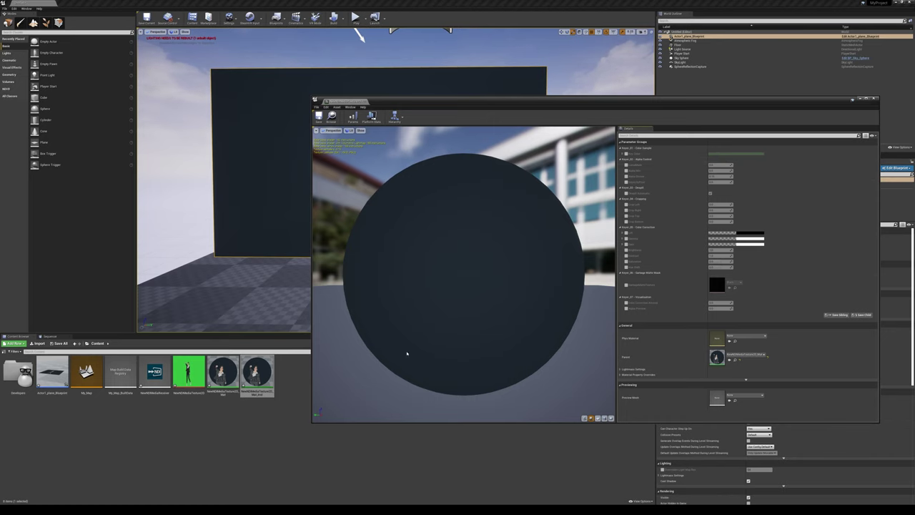
{"action": "double_click", "coordinate": [224, 372]}
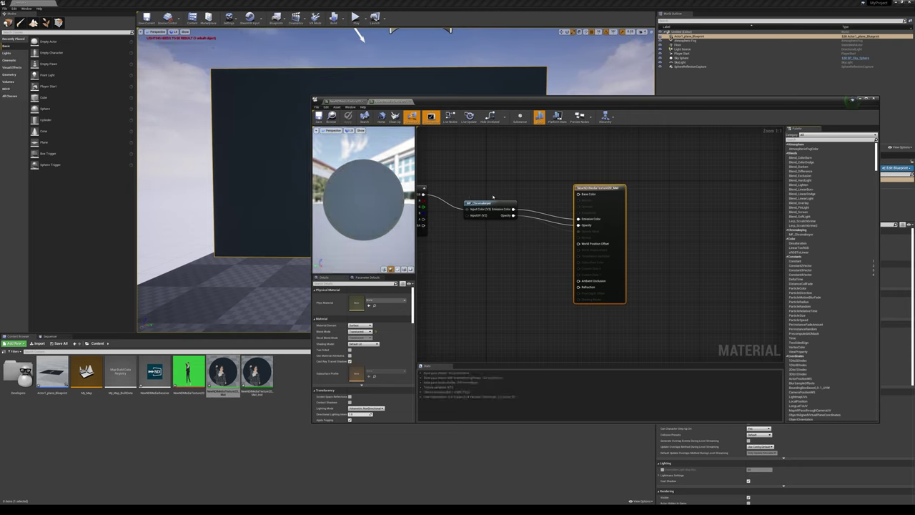
{"action": "left_click_drag", "start_coordinate": [602, 101], "coordinate": [356, 107]}
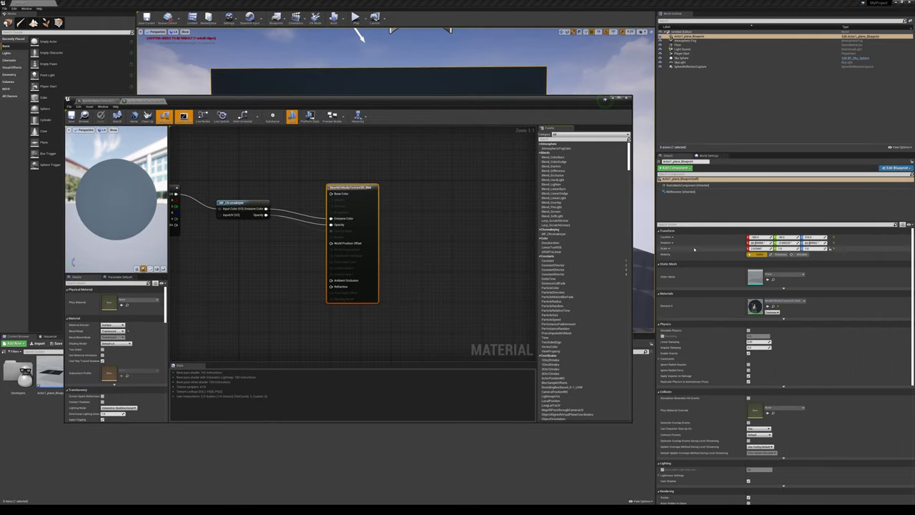
{"action": "left_click_drag", "start_coordinate": [218, 100], "coordinate": [491, 132]}
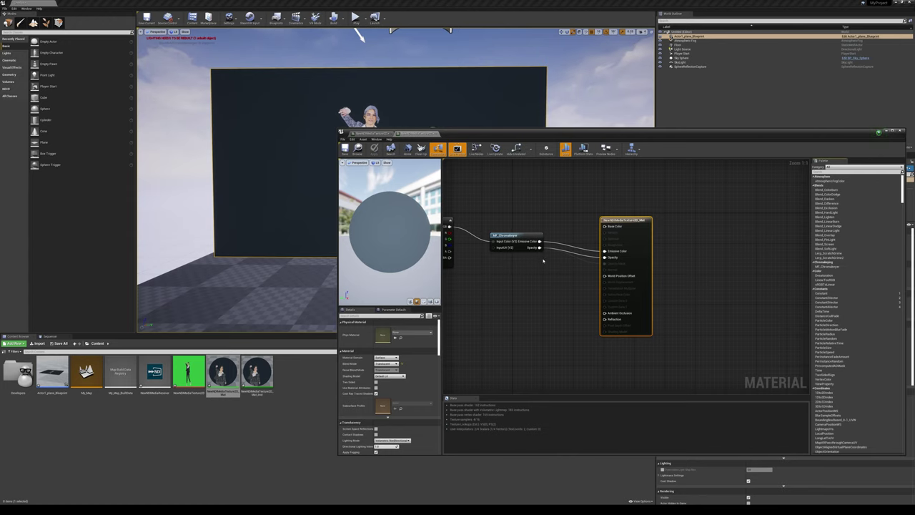
- Rearrange the instance editor and reopen the assets, ending on the parent material's node graph
{"action": "left_click", "coordinate": [416, 134]}
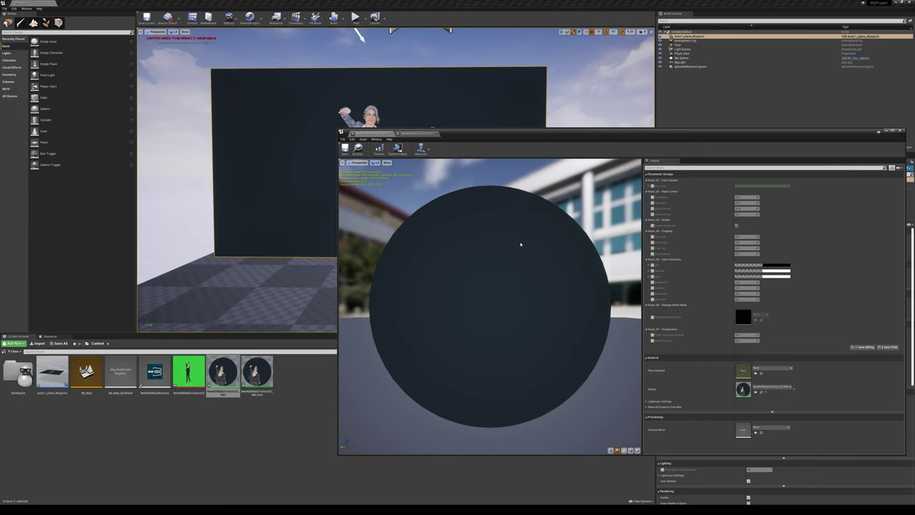
{"action": "left_click_drag", "start_coordinate": [685, 137], "coordinate": [647, 132]}
{"action": "left_click", "coordinate": [223, 372]}
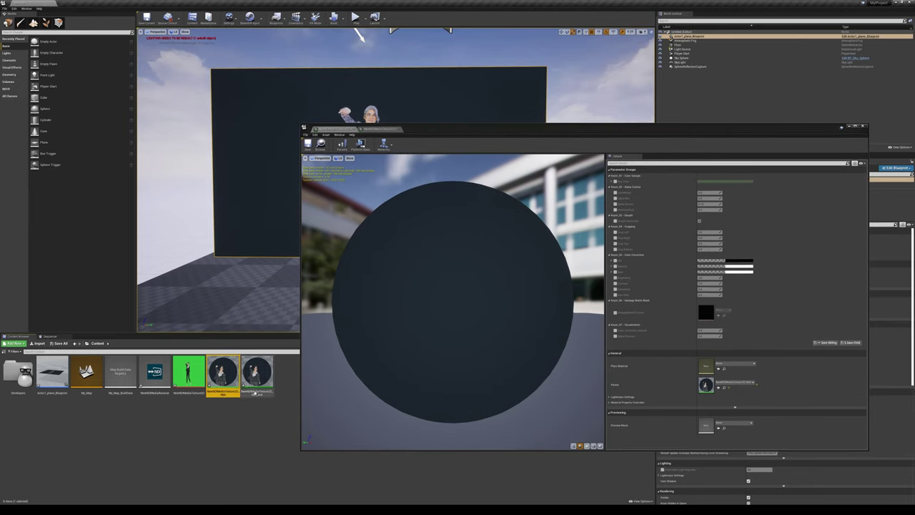
{"action": "double_click", "coordinate": [257, 372]}
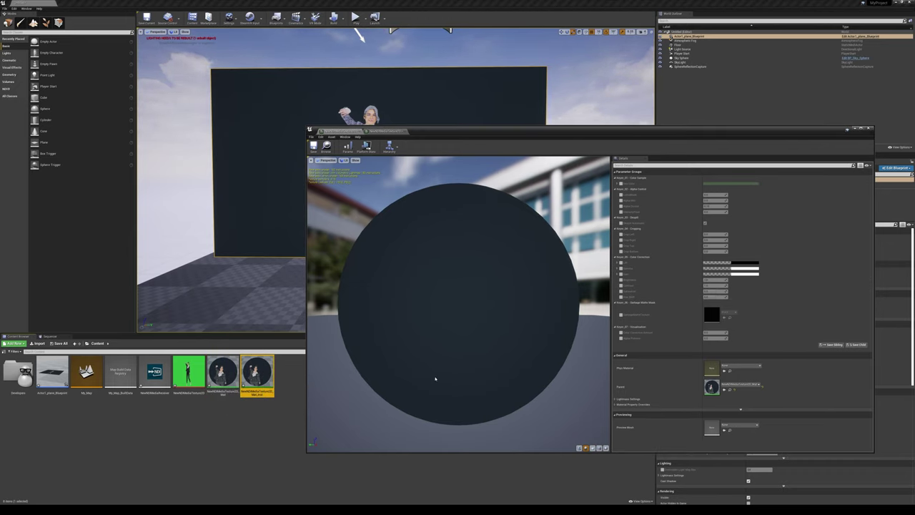
{"action": "left_click", "coordinate": [222, 372]}
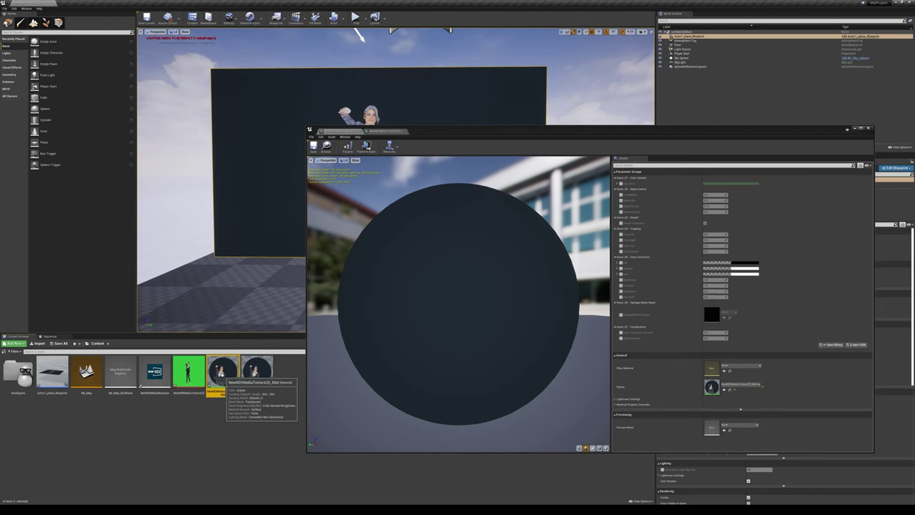
{"action": "double_click", "coordinate": [222, 371]}
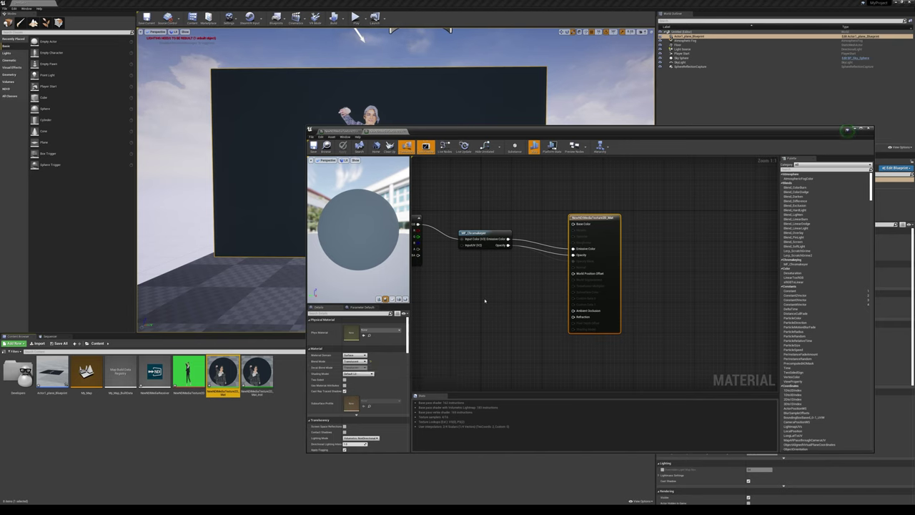
- Try other blend modes including Masked, then leave the material's blend mode on Translucent
{"action": "left_click", "coordinate": [489, 299]}
{"action": "right_click_drag", "start_coordinate": [474, 301], "coordinate": [558, 287]}
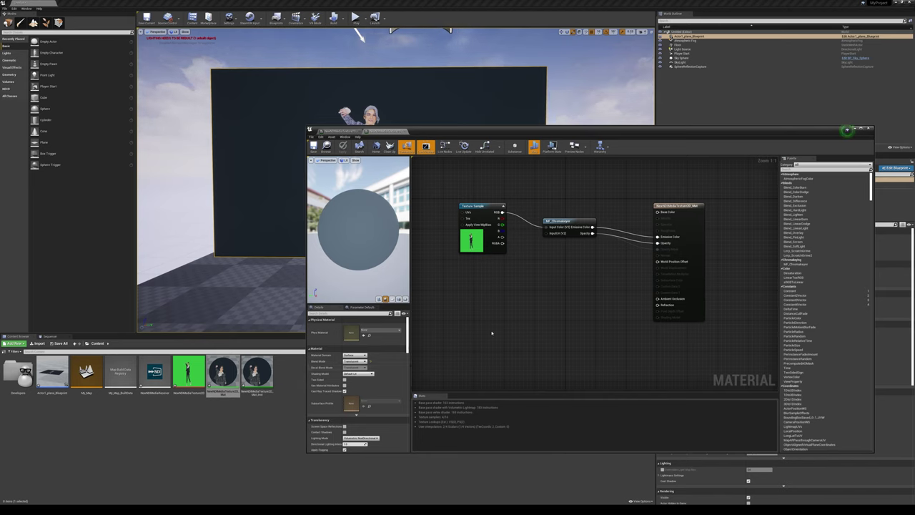
{"action": "left_click", "coordinate": [356, 361]}
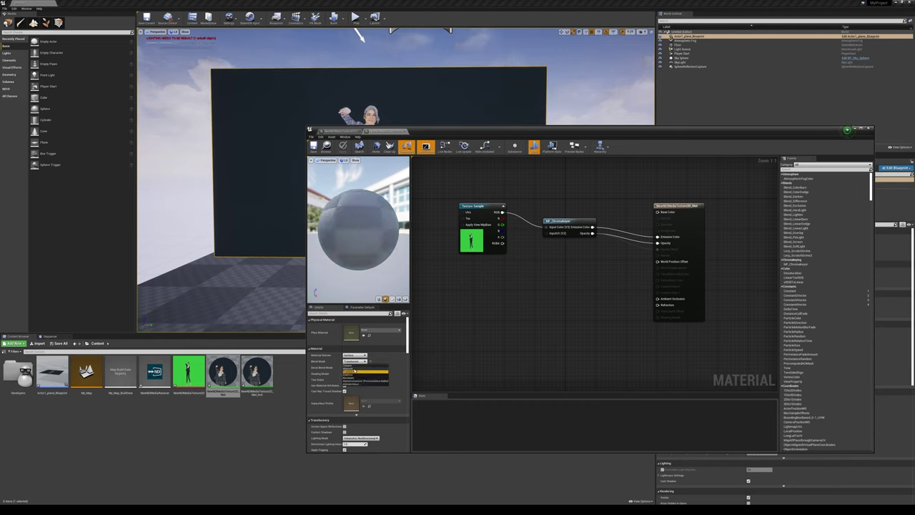
{"action": "left_click", "coordinate": [356, 371]}
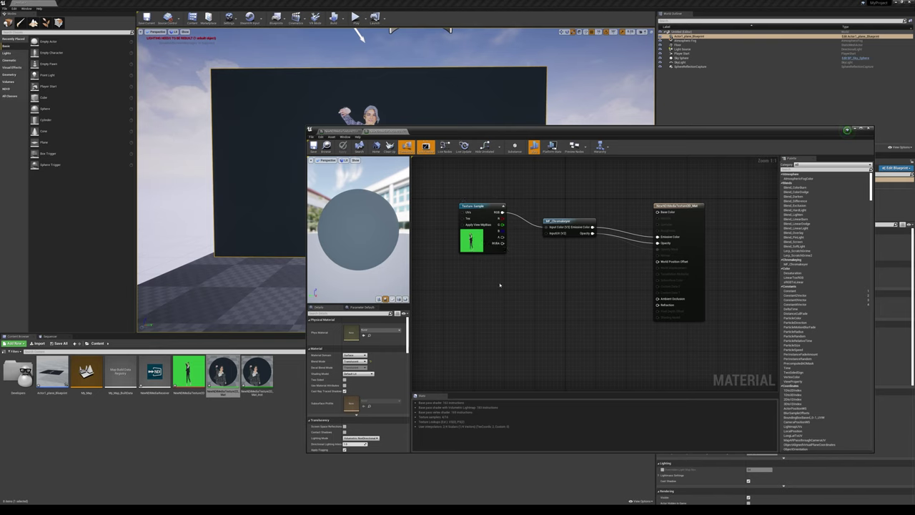
{"action": "left_click", "coordinate": [355, 361]}
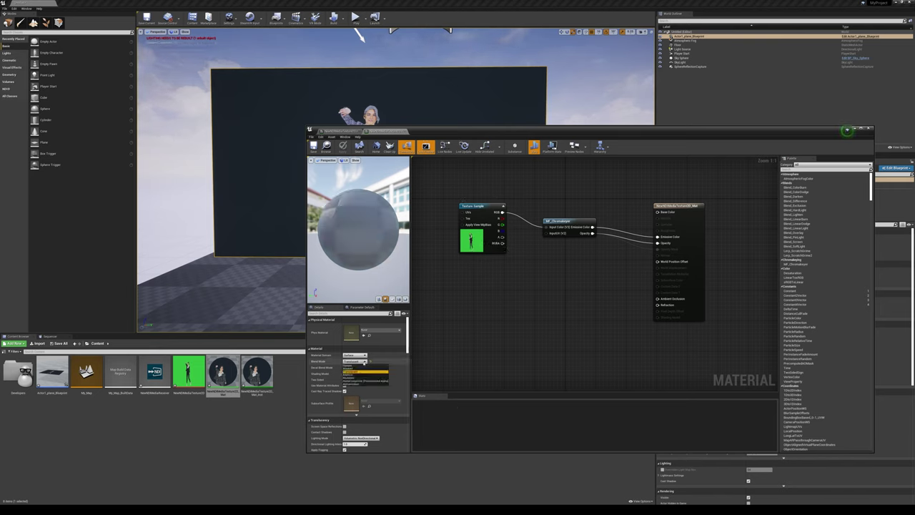
{"action": "left_click", "coordinate": [351, 370]}
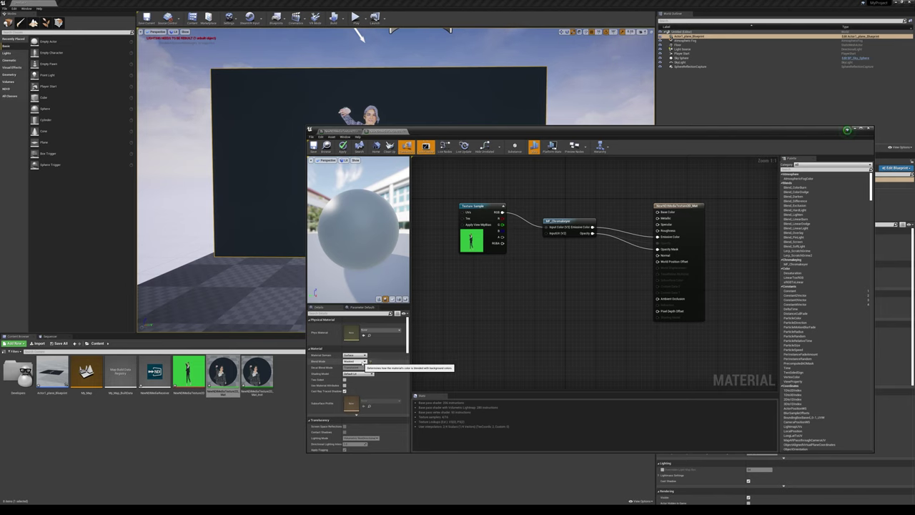
{"action": "left_click", "coordinate": [361, 361]}
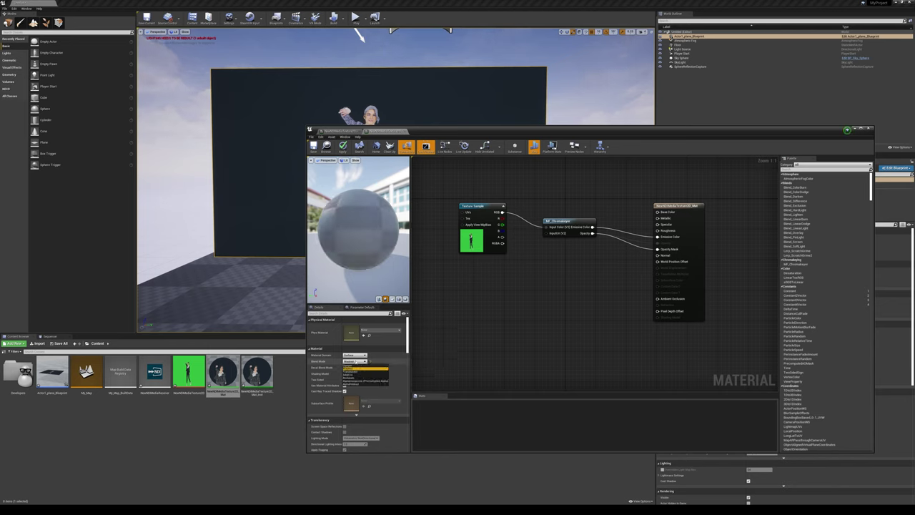
{"action": "left_click", "coordinate": [356, 372]}
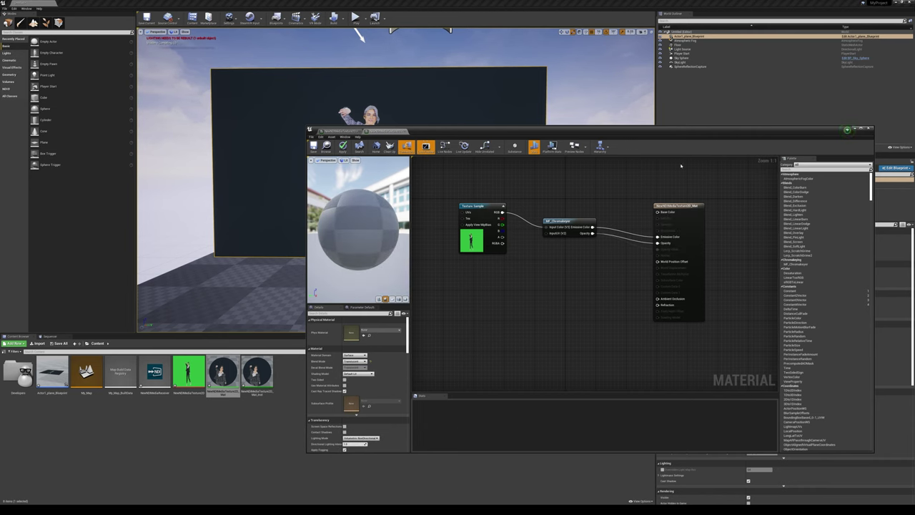
{"action": "left_click_drag", "start_coordinate": [644, 131], "coordinate": [520, 127]}
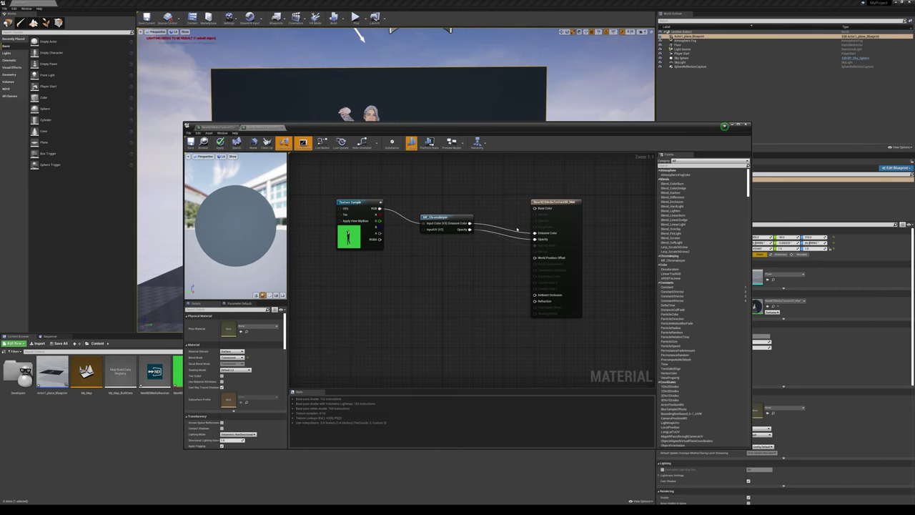
- Select the MF_Chromakeyer node and shift the editor window aside to reveal content assets
{"action": "left_click_drag", "start_coordinate": [449, 217], "coordinate": [453, 229]}
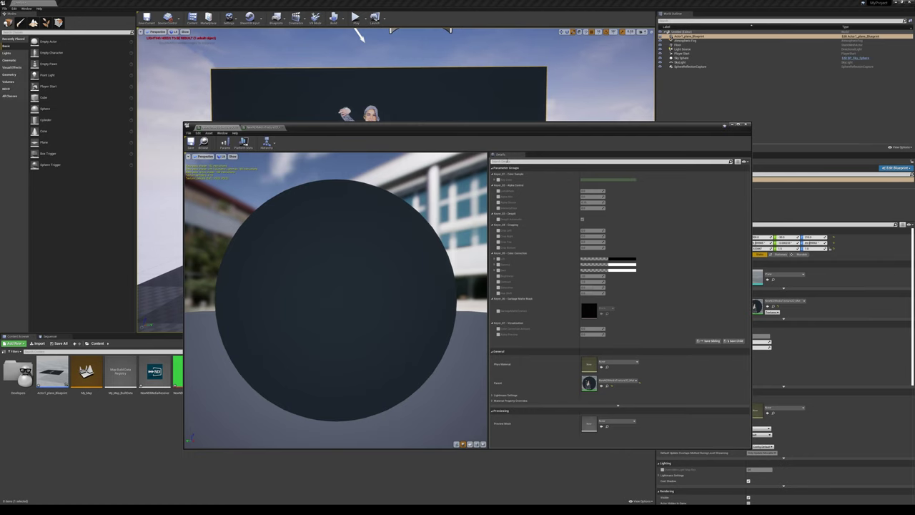
{"action": "left_click_drag", "start_coordinate": [497, 133], "coordinate": [646, 100]}
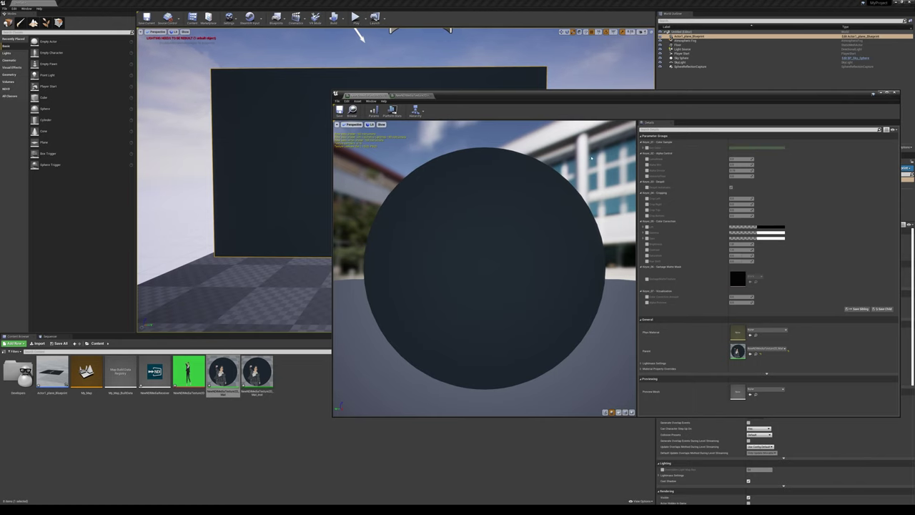
{"action": "left_click_drag", "start_coordinate": [639, 98], "coordinate": [613, 198]}
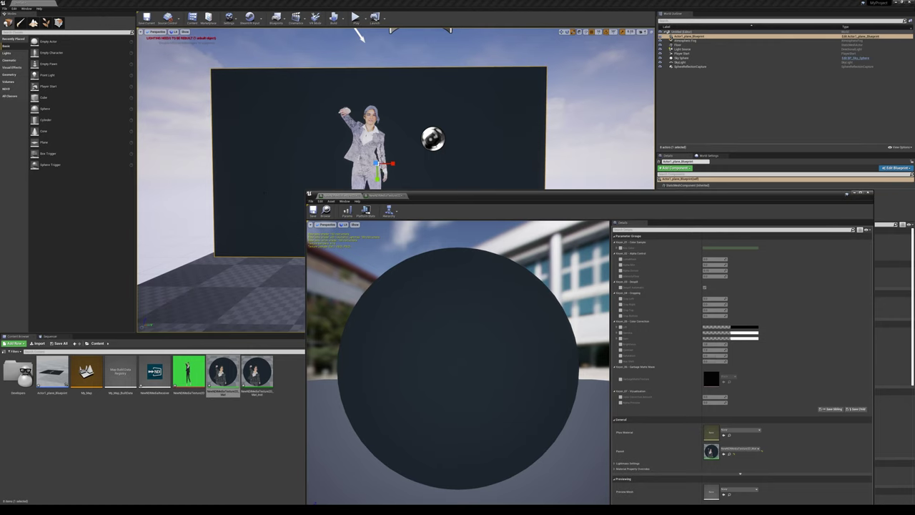
{"action": "left_click_drag", "start_coordinate": [584, 195], "coordinate": [577, 121]}
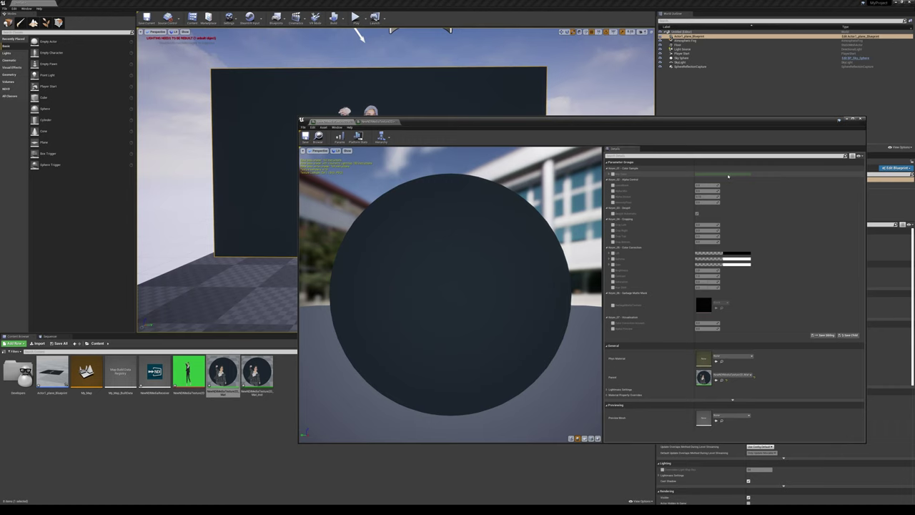
- Enable the Key Color override under Keyer_01 Color Sample and open its colour picker
{"action": "left_click", "coordinate": [743, 175]}
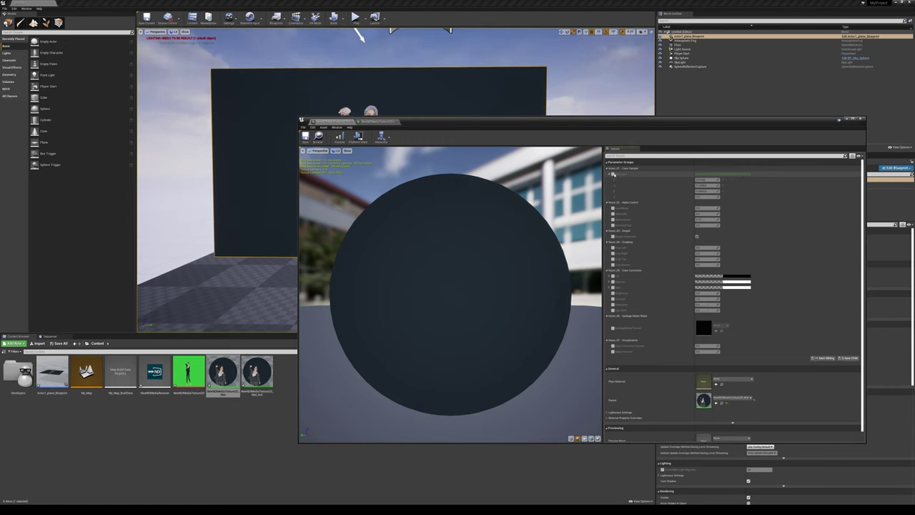
{"action": "left_click", "coordinate": [612, 174]}
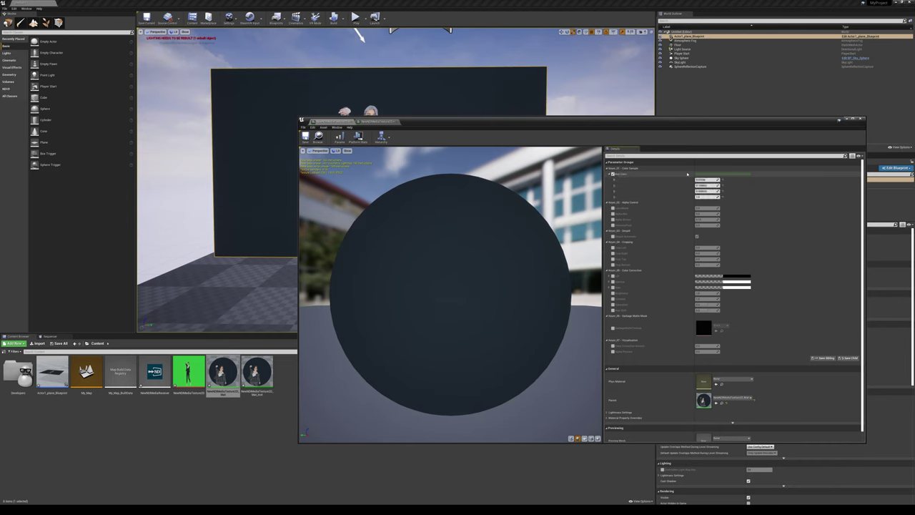
{"action": "left_click", "coordinate": [737, 176]}
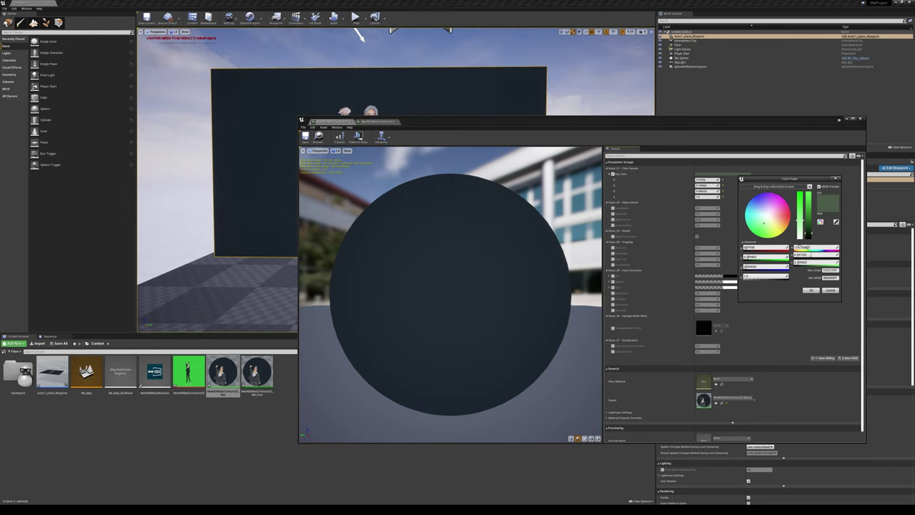
- Eyedrop the green from the NDI media texture thumbnail as the Key Color and confirm
{"action": "left_click_drag", "start_coordinate": [812, 236], "coordinate": [815, 223]}
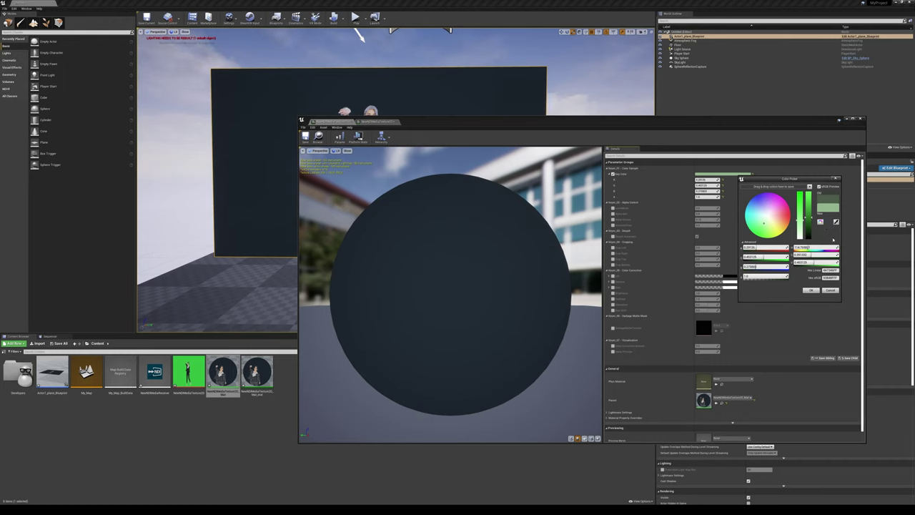
{"action": "left_click", "coordinate": [836, 223]}
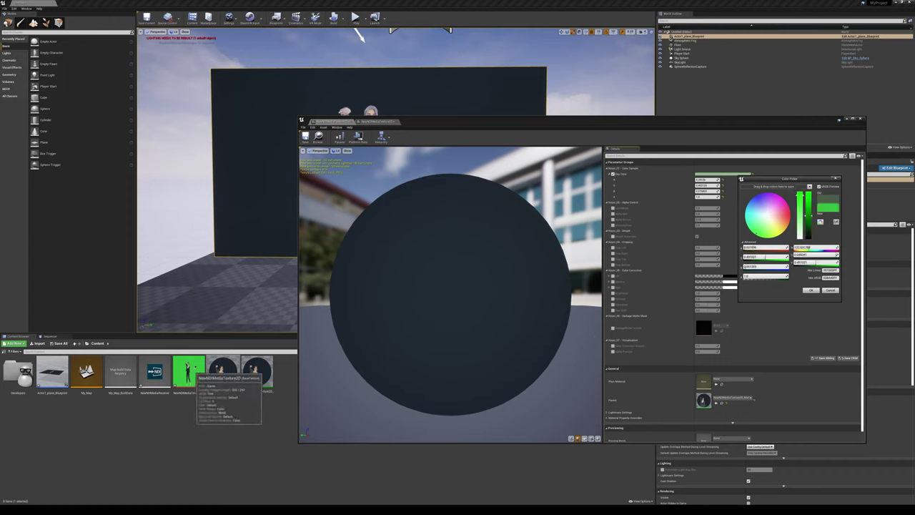
{"action": "left_click", "coordinate": [192, 366]}
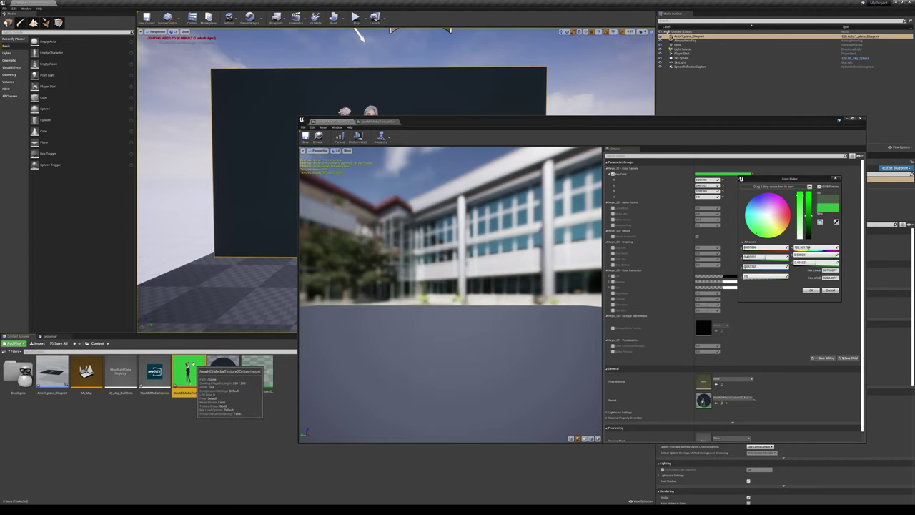
{"action": "left_click", "coordinate": [410, 210]}
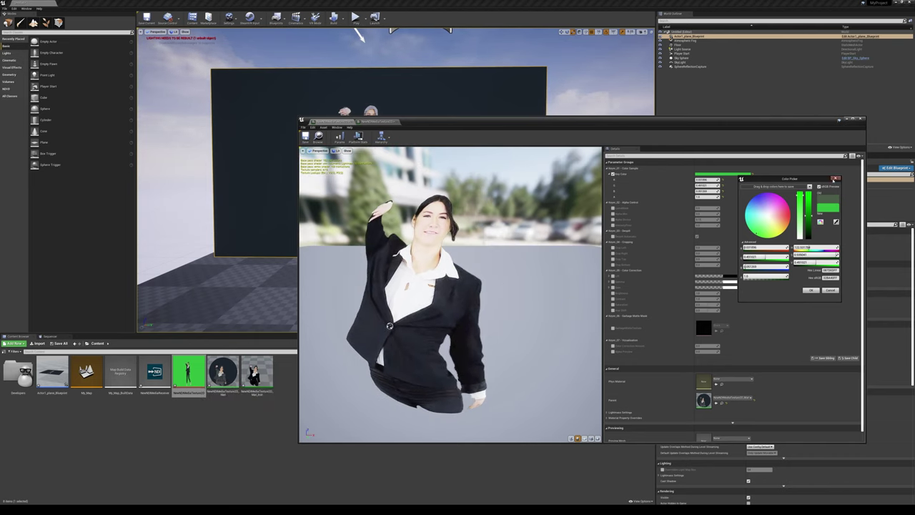
{"action": "left_click", "coordinate": [811, 290]}
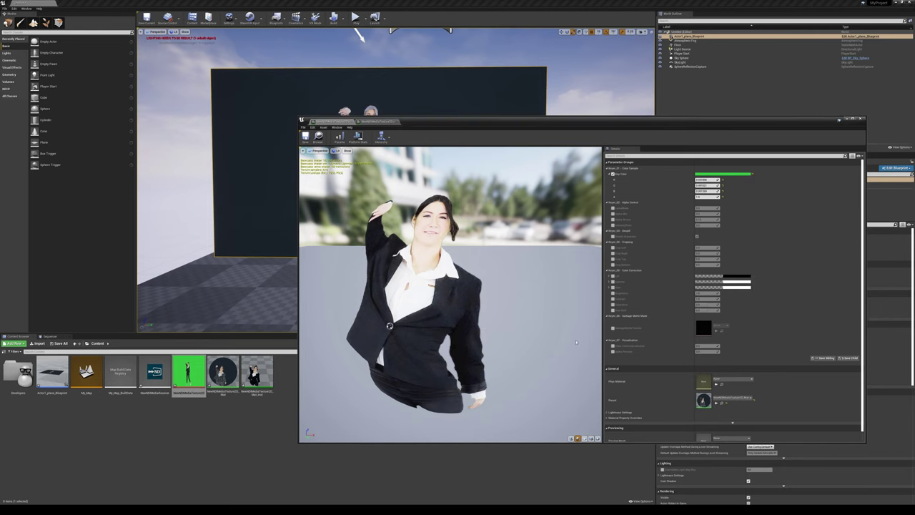
- Close the editor window and choose Yes to apply changes to the original material
{"action": "mouse_move", "coordinate": [543, 120]}
{"action": "left_mouse_down"}
{"action": "mouse_move", "coordinate": [580, 119]}
{"action": "mouse_move", "coordinate": [535, 116]}
{"action": "left_mouse_up"}
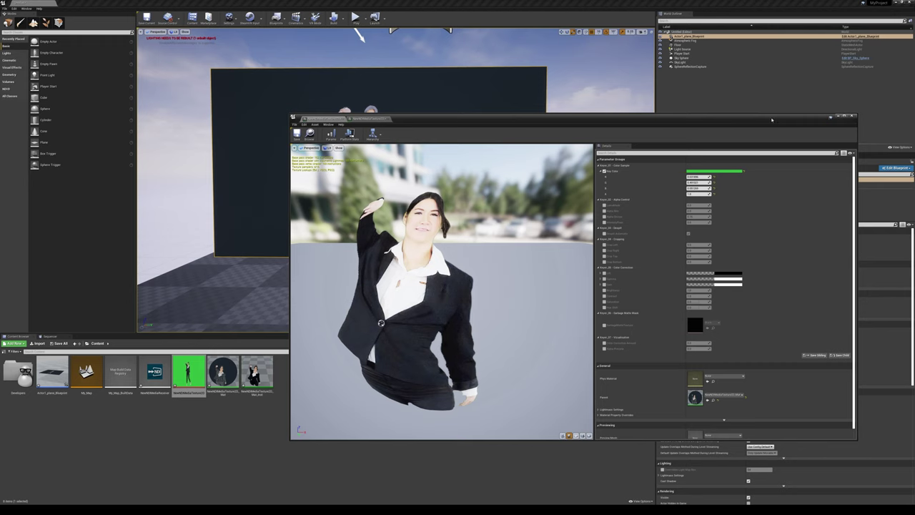
{"action": "left_click", "coordinate": [852, 117]}
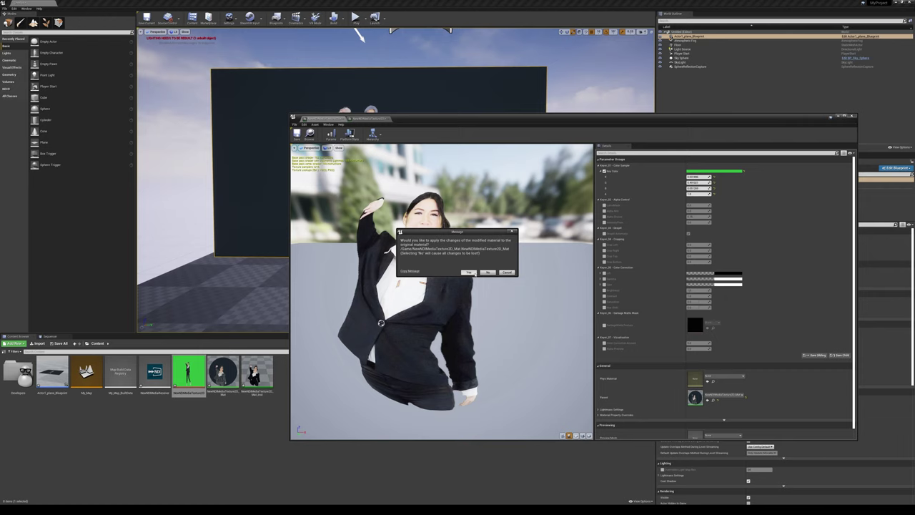
{"action": "left_click", "coordinate": [468, 272]}
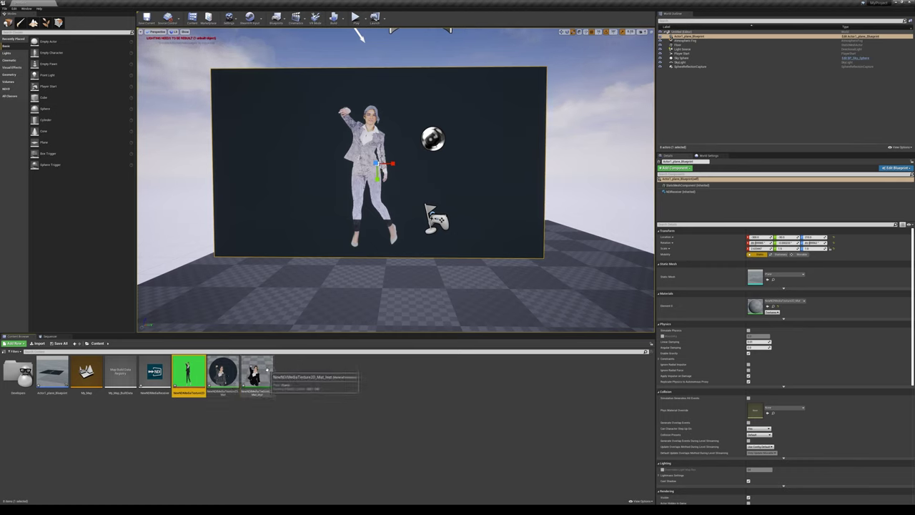
- Drag NewNDIMediaTexture2D_Mat_Inst onto the plane's Element 0 material slot in Details
{"action": "left_click", "coordinate": [269, 387]}
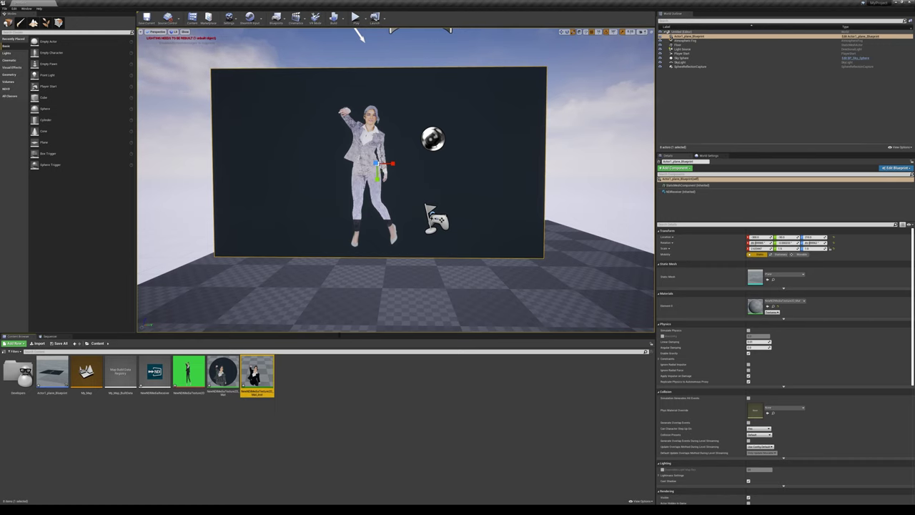
{"action": "left_click_drag", "start_coordinate": [269, 386], "coordinate": [306, 184]}
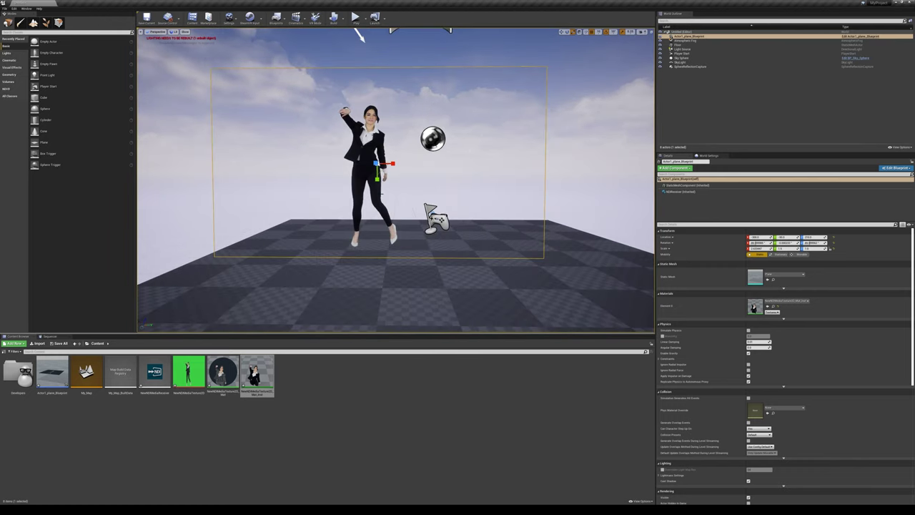
{"action": "left_click", "coordinate": [597, 159]}
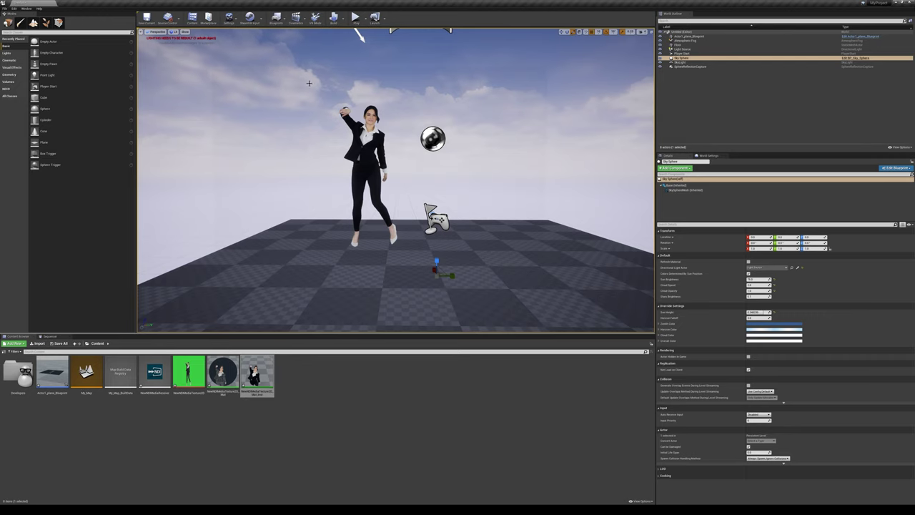
- Open NewNDIMediaTexture2D_Mat_Inst and orbit its preview to face the video plane
{"action": "double_click", "coordinate": [255, 373]}
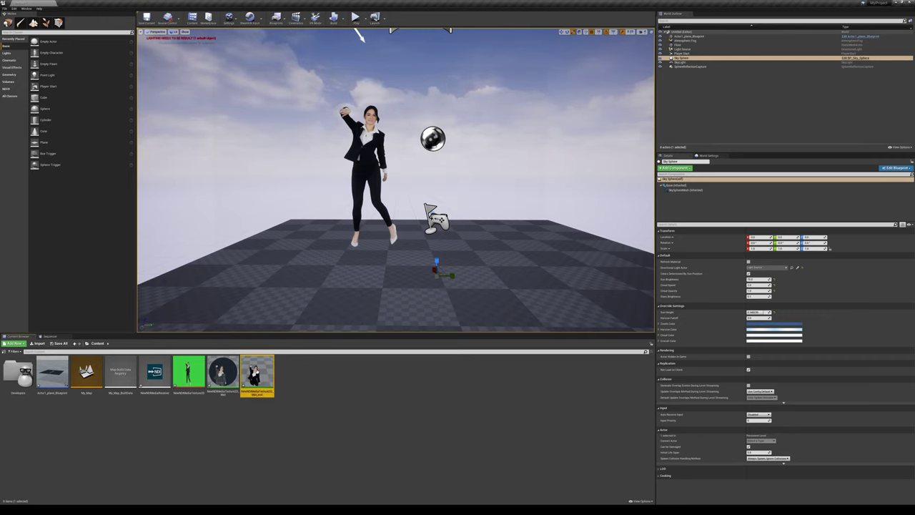
{"action": "left_click_drag", "start_coordinate": [481, 272], "coordinate": [428, 266]}
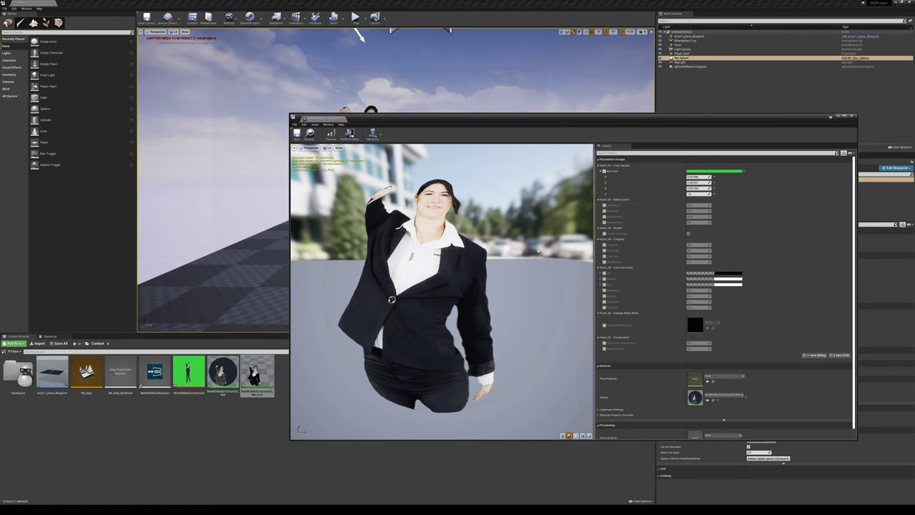
- Enable the LumaMask, Alpha Min, IntensityFloor and neighbouring Keyer_02 Alpha Control overrides
{"action": "left_click", "coordinate": [605, 205]}
{"action": "left_click", "coordinate": [605, 210]}
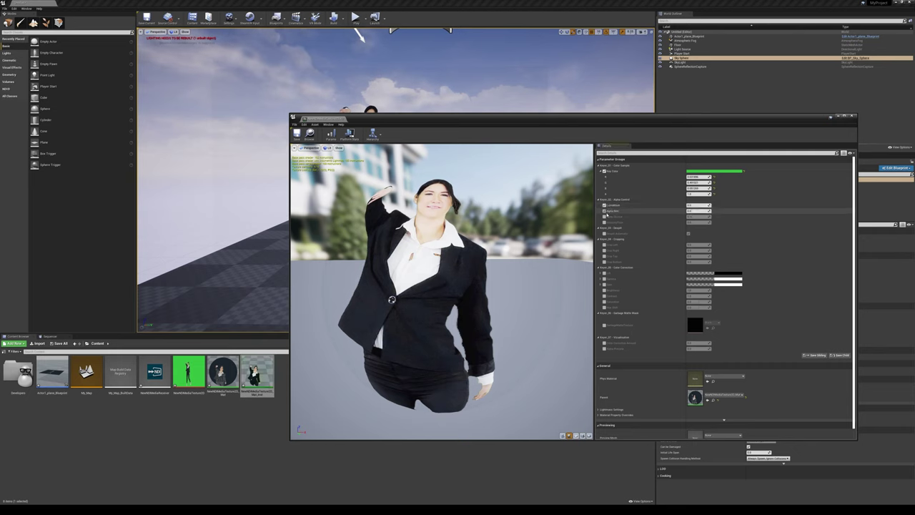
{"action": "left_click", "coordinate": [604, 216]}
{"action": "left_click", "coordinate": [605, 222]}
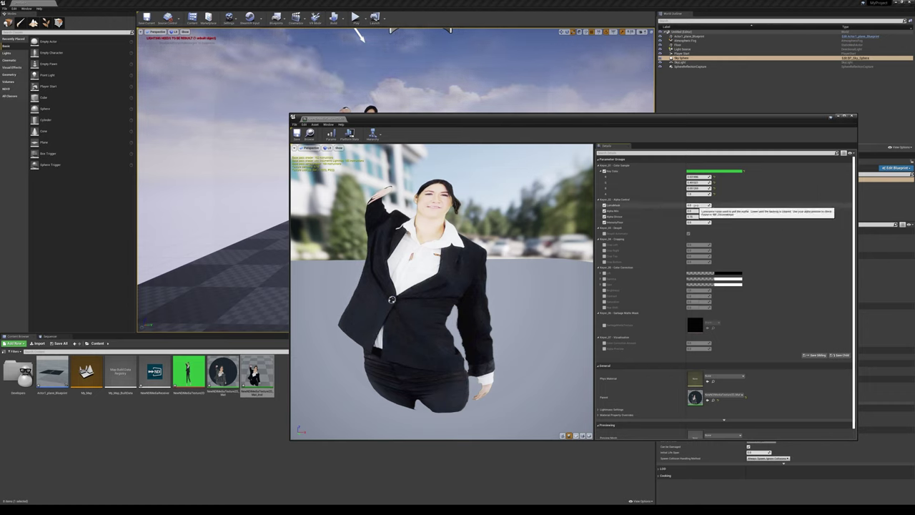
- Adjust the LumaMask amount and enable the Alpha Preview override
{"action": "left_click_drag", "start_coordinate": [699, 205], "coordinate": [698, 205]}
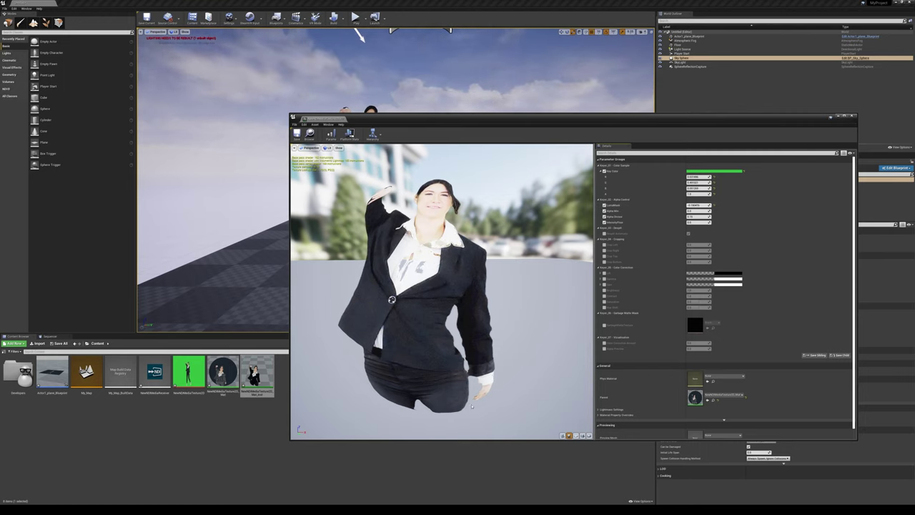
{"action": "scroll", "coordinate": [646, 375], "scroll_direction": "down", "scroll_amount": 1}
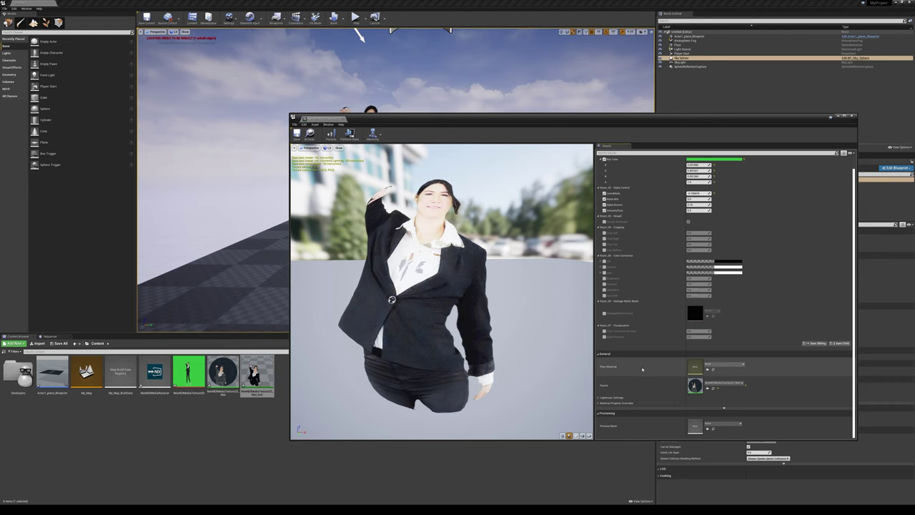
{"action": "scroll", "coordinate": [642, 369], "scroll_direction": "up", "scroll_amount": 1}
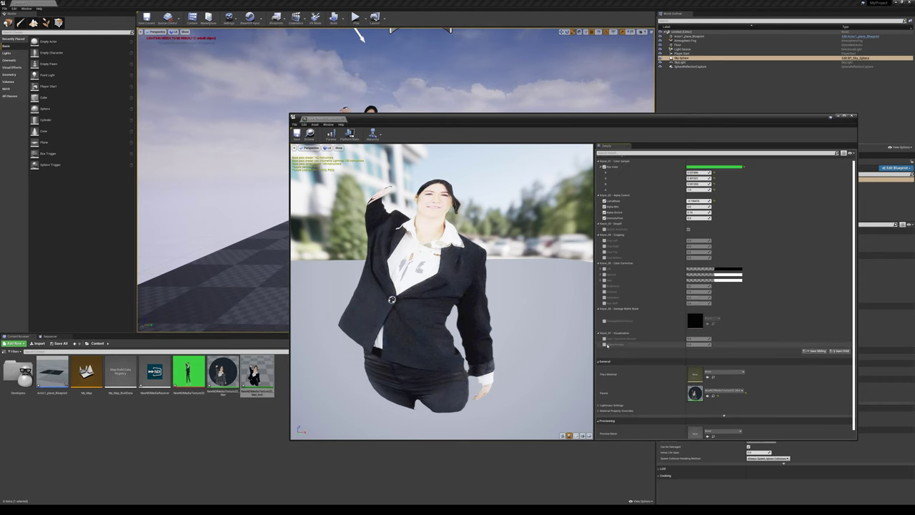
{"action": "left_click", "coordinate": [604, 345]}
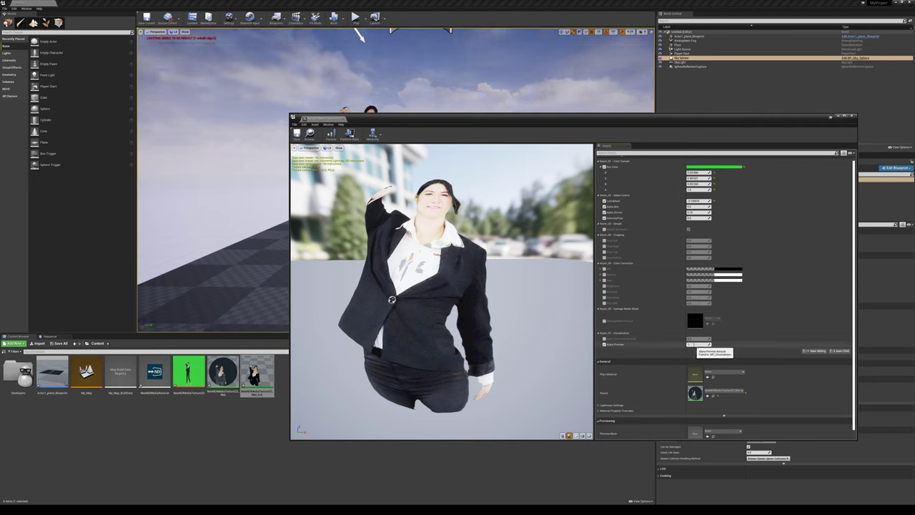
- Set Alpha Preview to 1 to view the matte and LumaMask to 0.35
{"action": "type", "text": "1"}
{"action": "key", "text": "Return"}
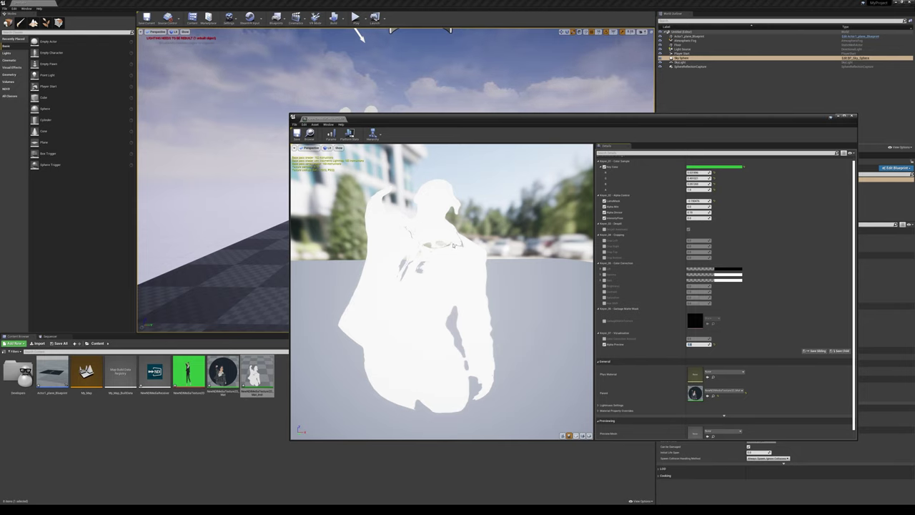
{"action": "left_click", "coordinate": [697, 201]}
{"action": "type", "text": "0.35"}
{"action": "key", "text": "Return"}
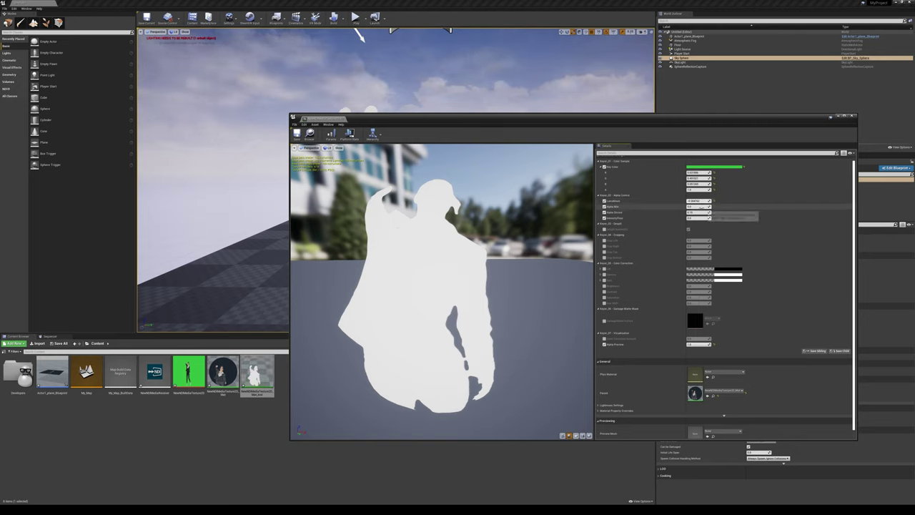
- Raise Alpha Max, lower Intensity Floor to about 0.038, and turn Alpha Preview off
{"action": "left_click_drag", "start_coordinate": [699, 207], "coordinate": [719, 206]}
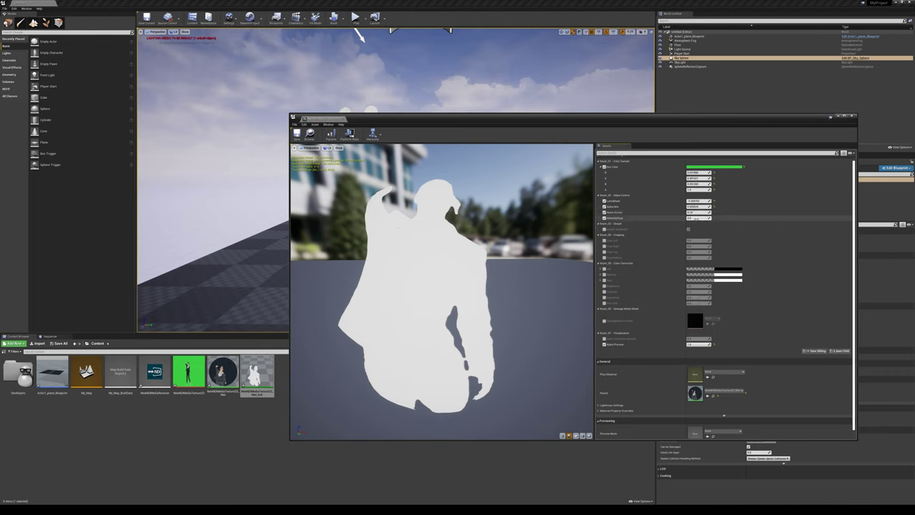
{"action": "left_click_drag", "start_coordinate": [699, 217], "coordinate": [707, 217]}
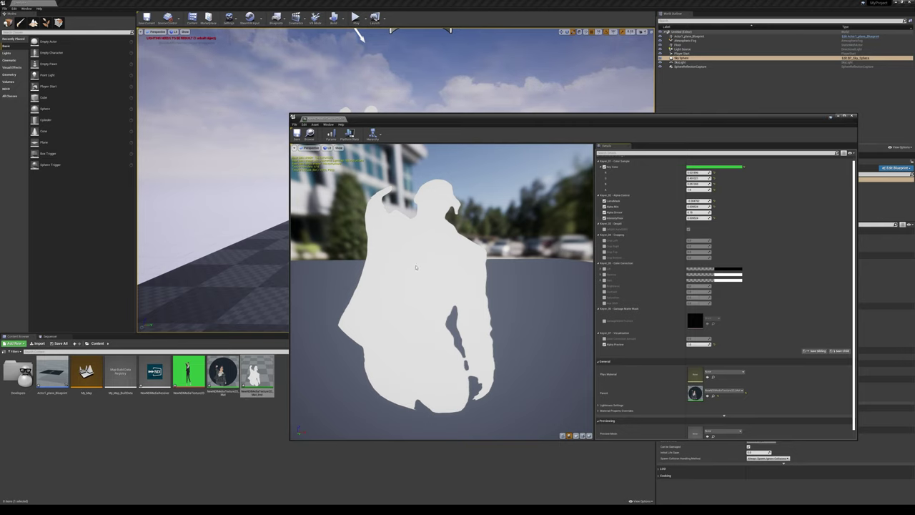
{"action": "left_click", "coordinate": [605, 344]}
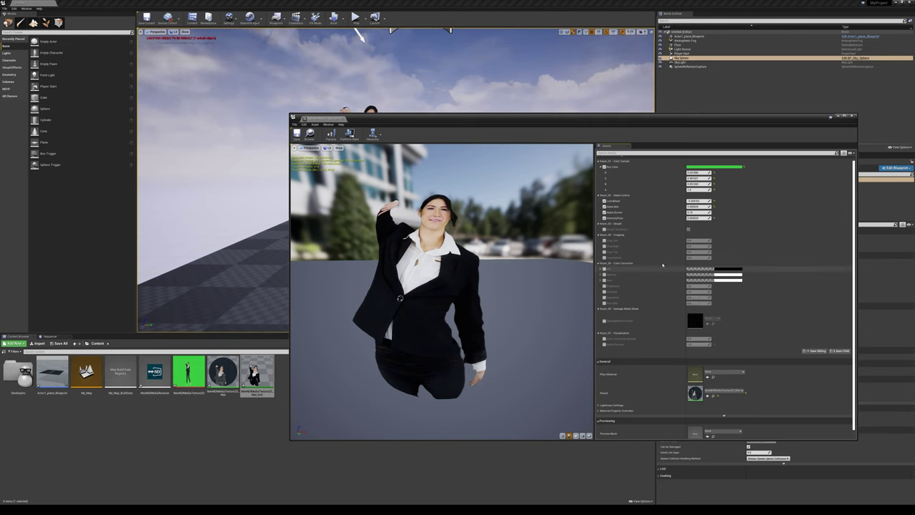
- Locate the instance asset via Browse, close the instance editor, and select the dancer plane
{"action": "left_click", "coordinate": [308, 136]}
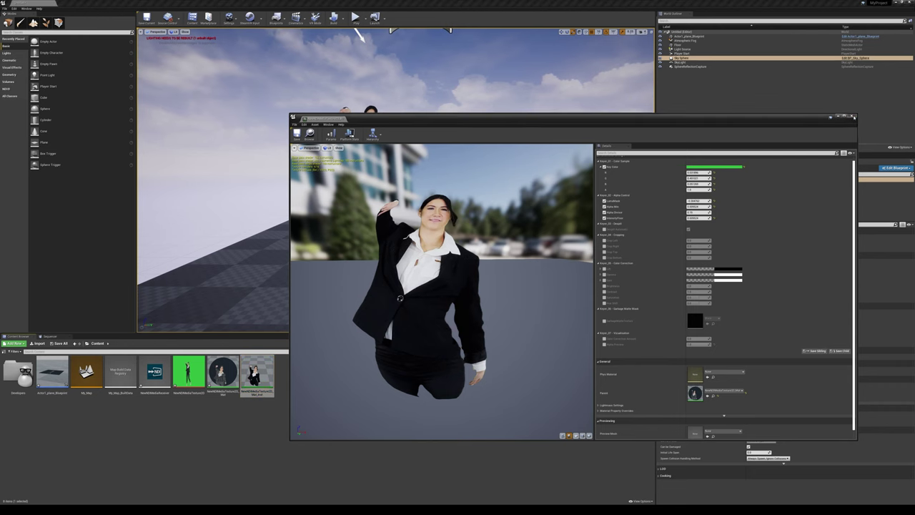
{"action": "left_click", "coordinate": [854, 116]}
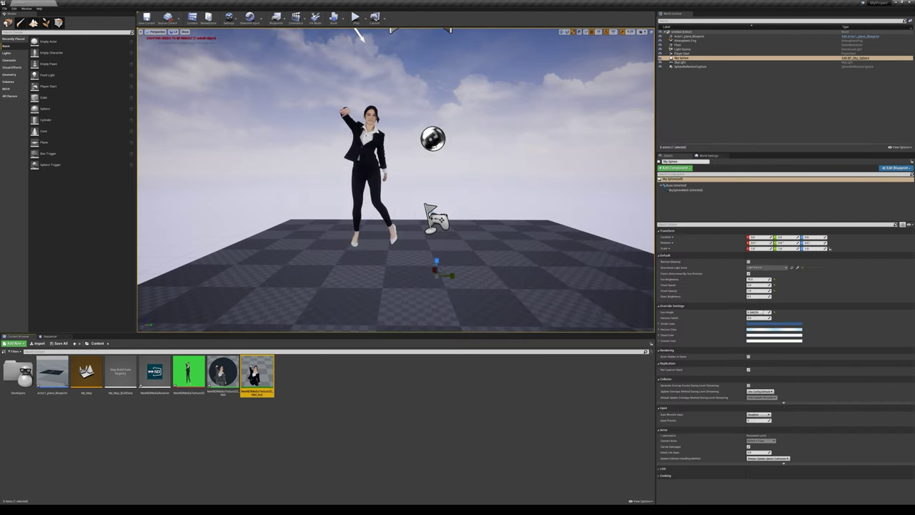
{"action": "scroll", "coordinate": [355, 204], "scroll_direction": "up", "scroll_amount": 2}
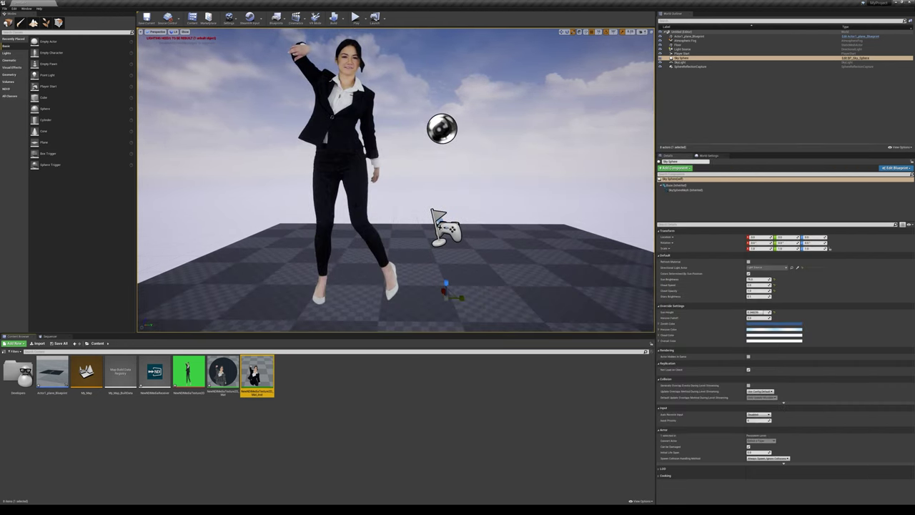
{"action": "scroll", "coordinate": [360, 33], "scroll_direction": "down", "scroll_amount": 2}
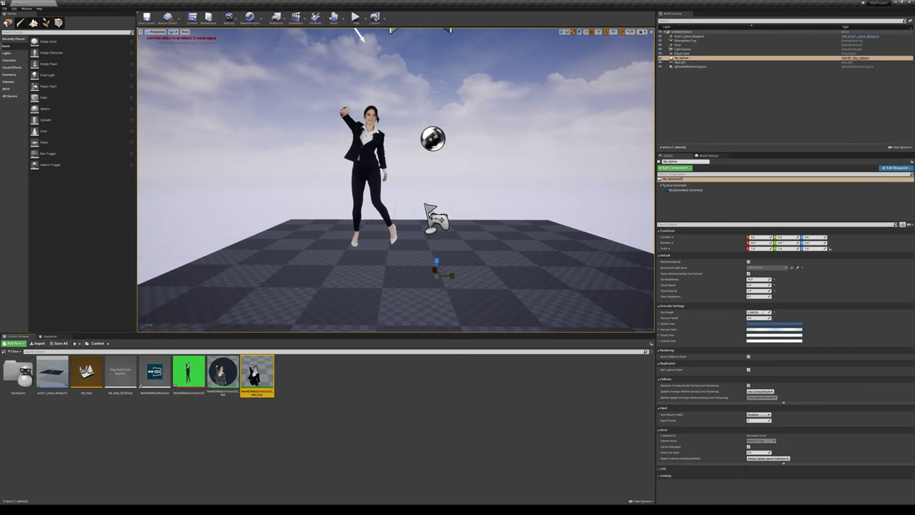
{"action": "left_click", "coordinate": [398, 145]}
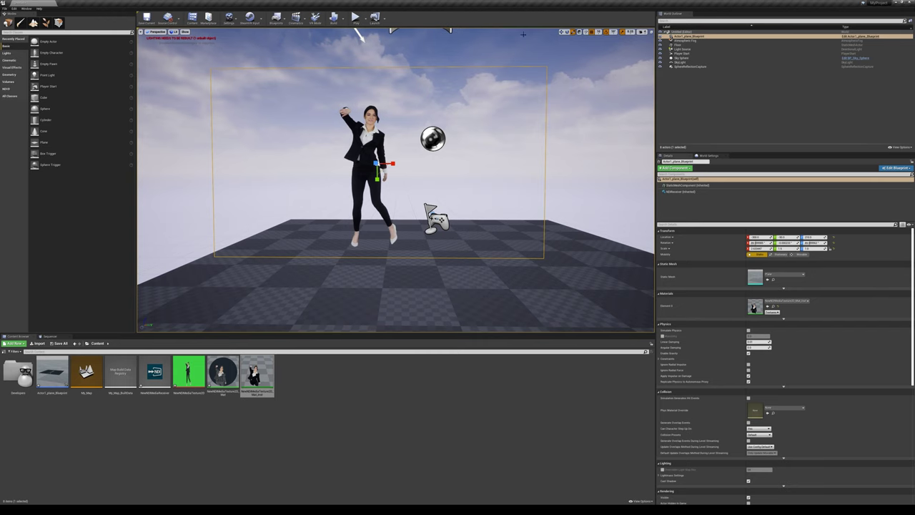
- Lower the dancer plane until her feet rest on the floor, then start Play mode
{"action": "key", "text": "e"}
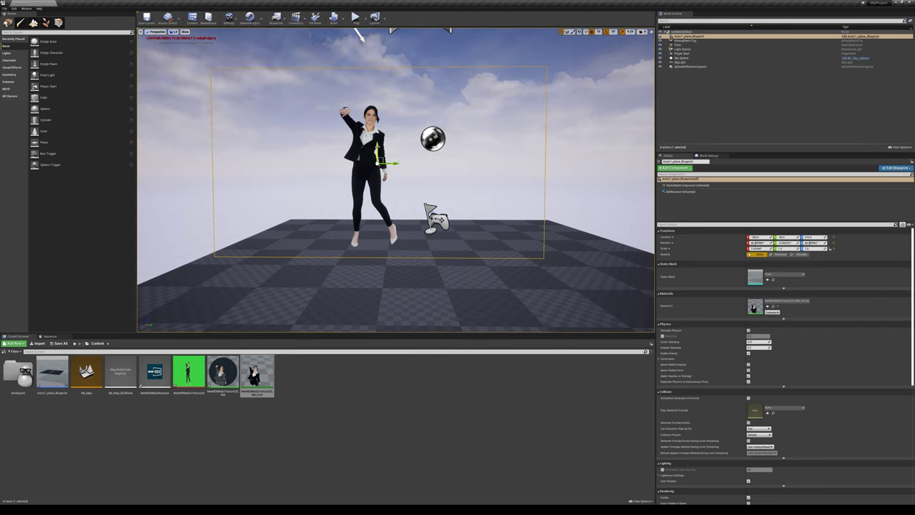
{"action": "left_click_drag", "start_coordinate": [377, 151], "coordinate": [390, 216]}
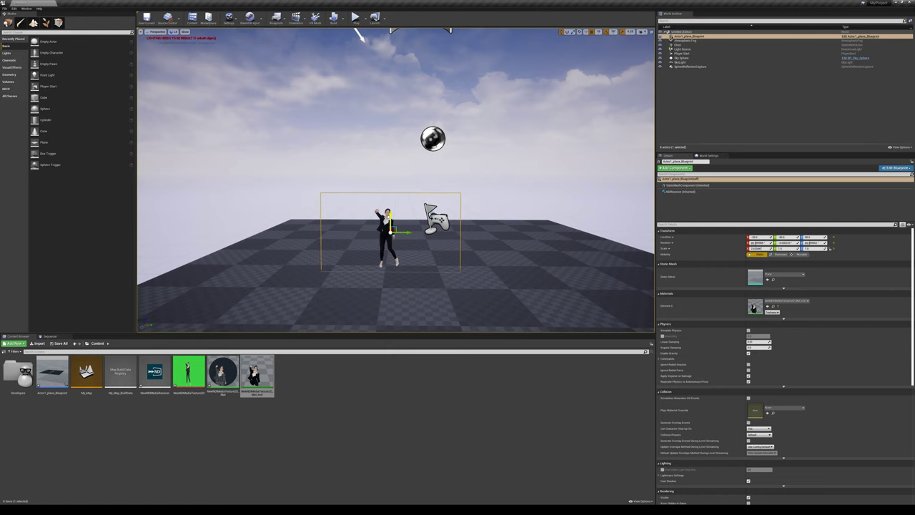
{"action": "scroll", "coordinate": [398, 215], "scroll_direction": "up", "scroll_amount": 5}
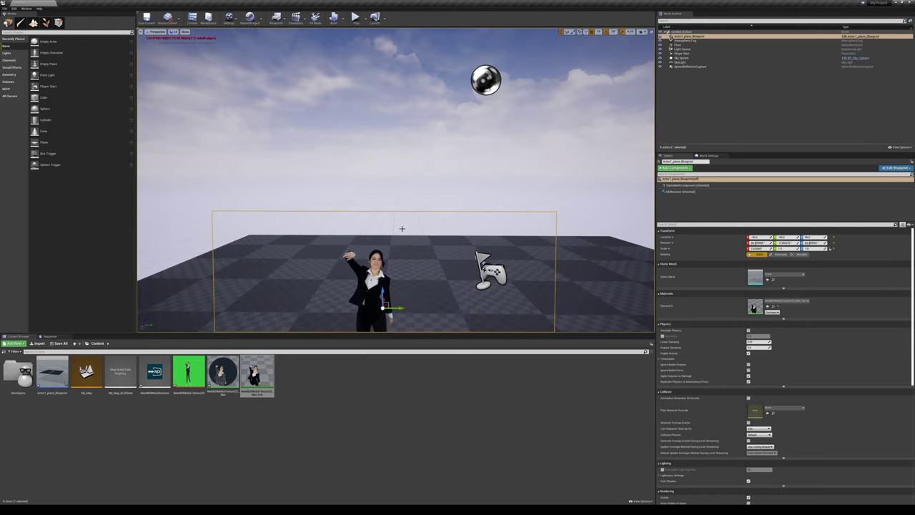
{"action": "right_click_drag", "start_coordinate": [404, 213], "coordinate": [411, 192]}
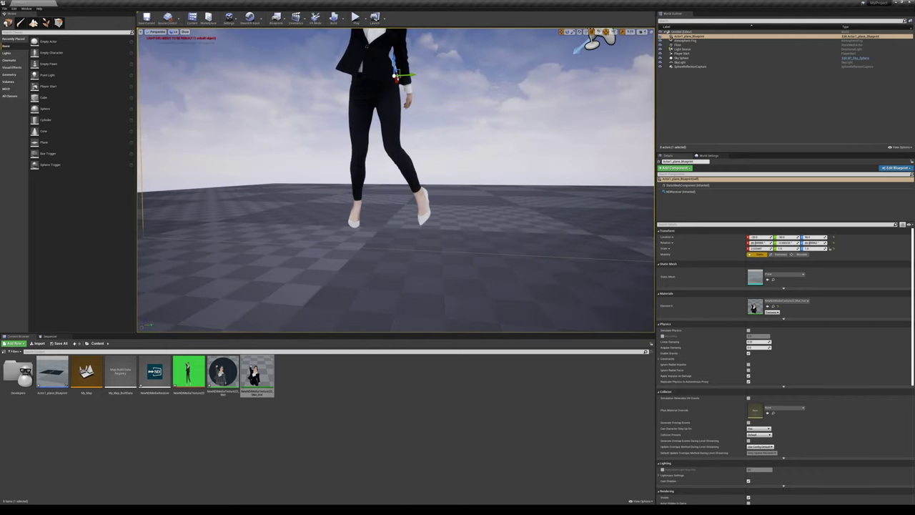
{"action": "scroll", "coordinate": [440, 125], "scroll_direction": "down", "scroll_amount": 3}
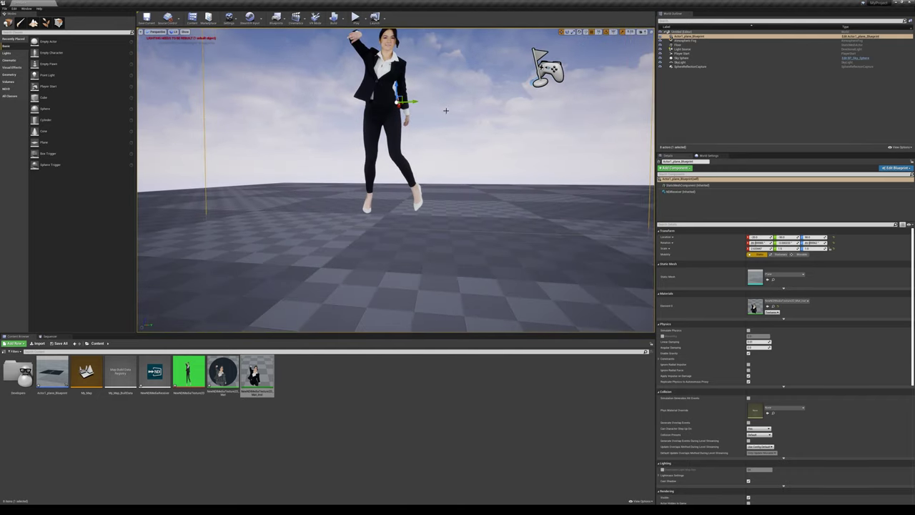
{"action": "scroll", "coordinate": [444, 84], "scroll_direction": "up", "scroll_amount": 5}
{"action": "scroll", "coordinate": [447, 71], "scroll_direction": "down", "scroll_amount": 4}
{"action": "scroll", "coordinate": [448, 71], "scroll_direction": "up", "scroll_amount": 2}
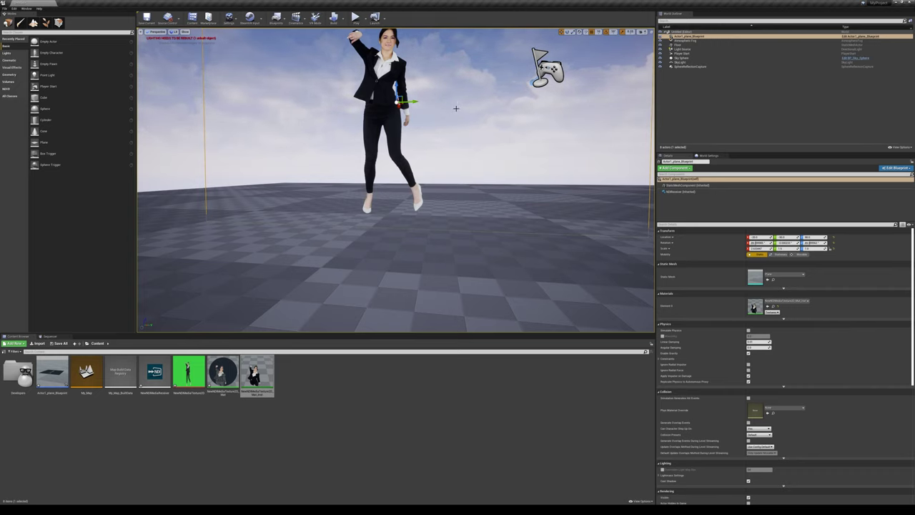
{"action": "middle_click_drag", "start_coordinate": [453, 103], "coordinate": [455, 116]}
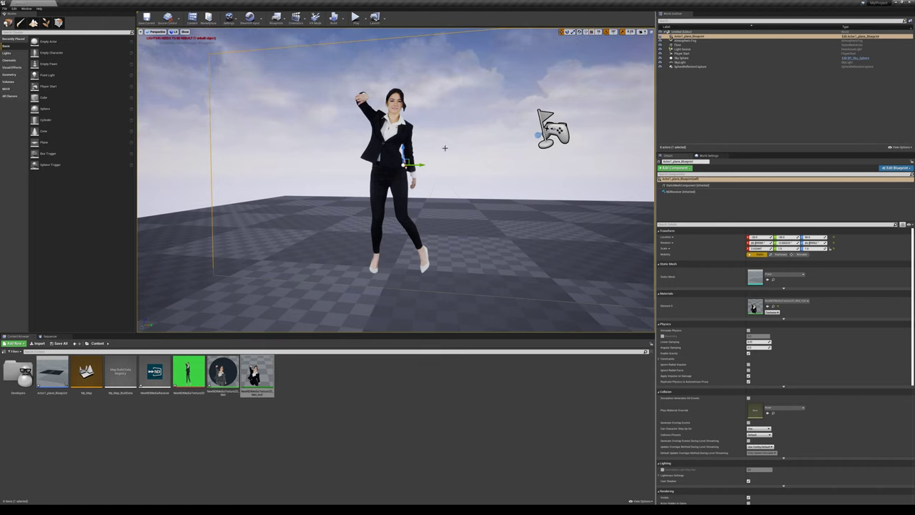
{"action": "left_click_drag", "start_coordinate": [403, 153], "coordinate": [402, 158]}
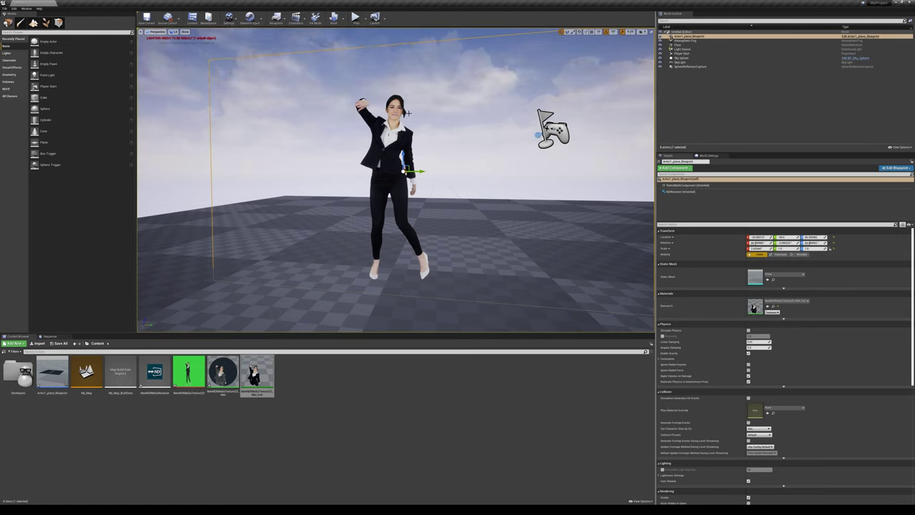
{"action": "left_click", "coordinate": [355, 17]}
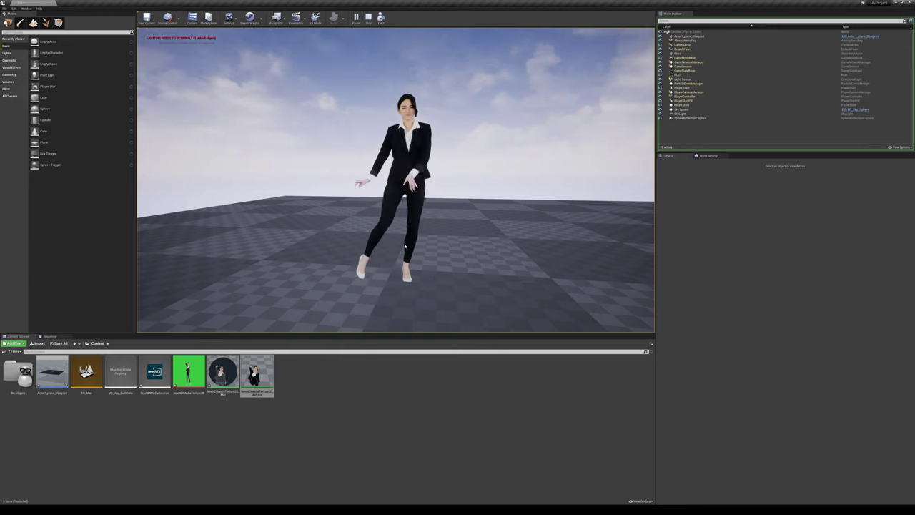
- Stop the session, select the dancer plane actor, and start Play again
{"action": "key", "text": "Escape"}
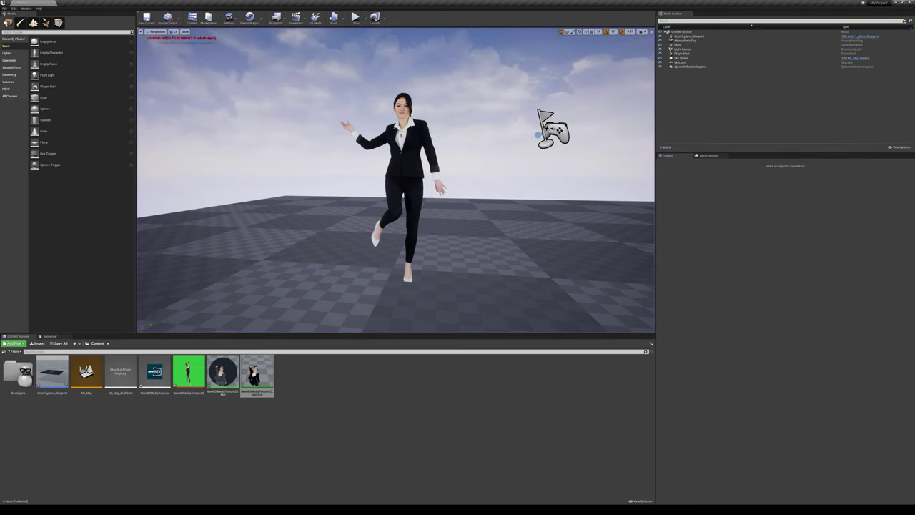
{"action": "left_click", "coordinate": [404, 164]}
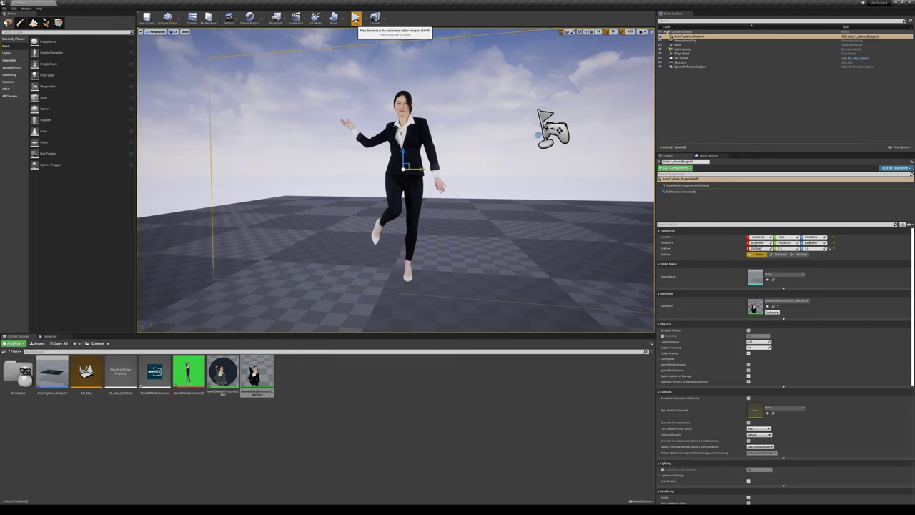
{"action": "left_click", "coordinate": [356, 17]}
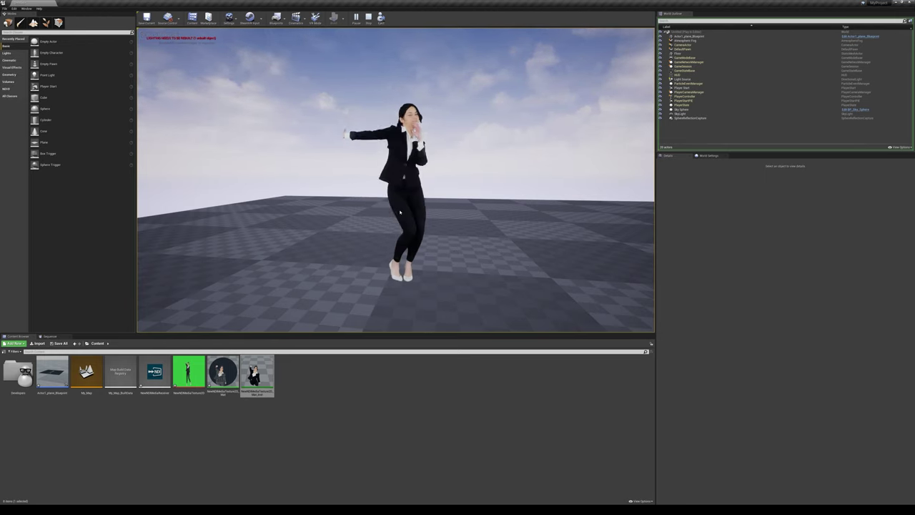
- Replay the level, walk the game camera back and up to the dancer with S and W, then stop
{"action": "key", "text": "Escape"}
{"action": "left_click", "coordinate": [404, 179]}
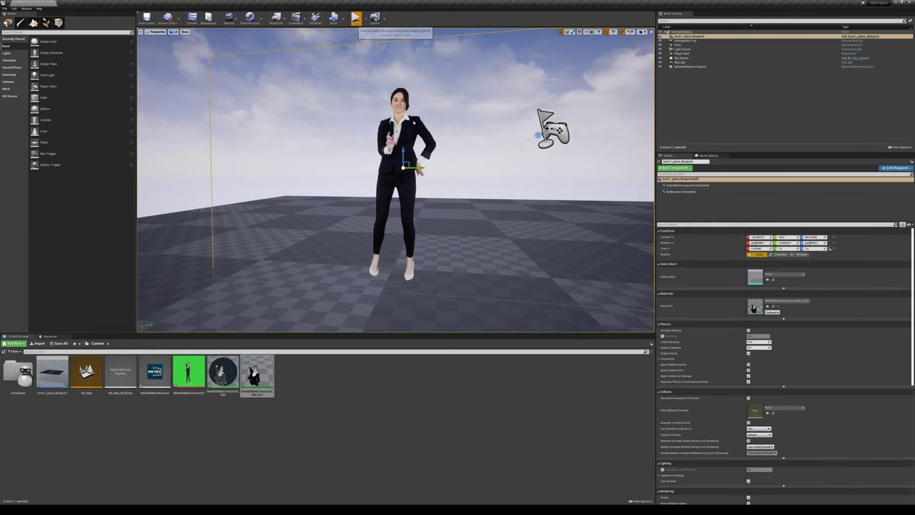
{"action": "left_click", "coordinate": [355, 17]}
{"action": "left_click", "coordinate": [431, 183]}
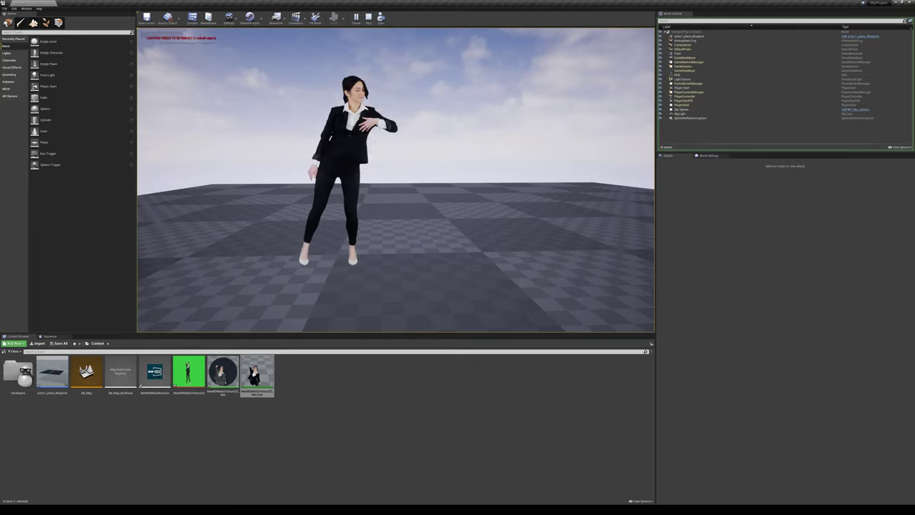
{"action": "key", "text": "s"}
{"action": "key", "text": "w"}
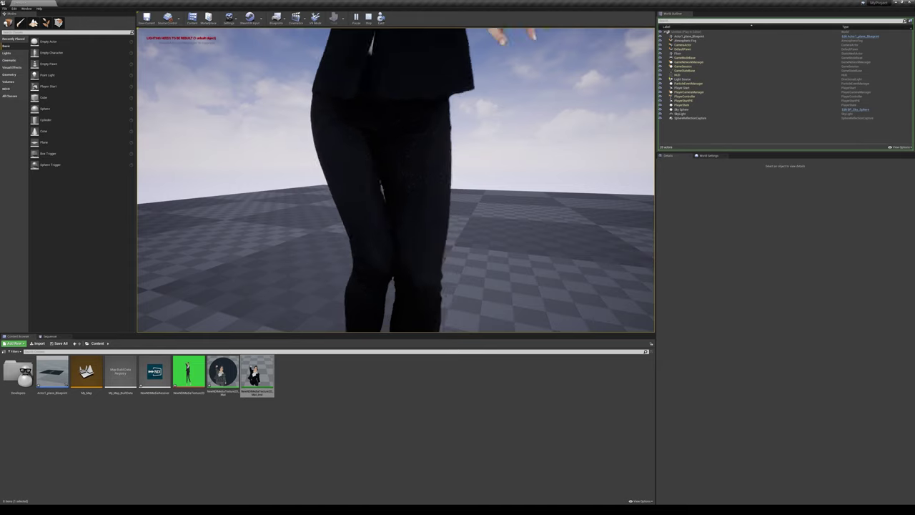
{"action": "key", "text": "Escape"}
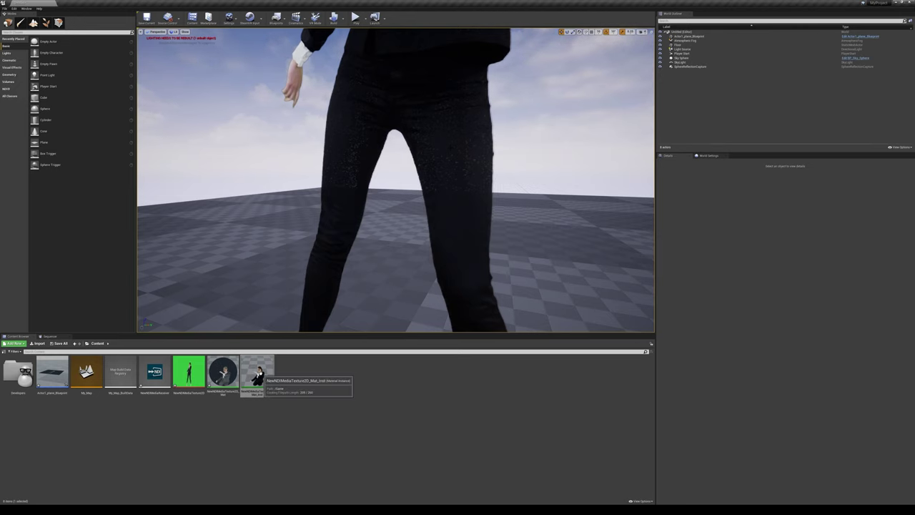
- Open the NewNDIMediaTexture2D_Mat_Inst material instance and move its editor window to the lower left
{"action": "double_click", "coordinate": [257, 372]}
{"action": "left_click_drag", "start_coordinate": [585, 122], "coordinate": [293, 224]}
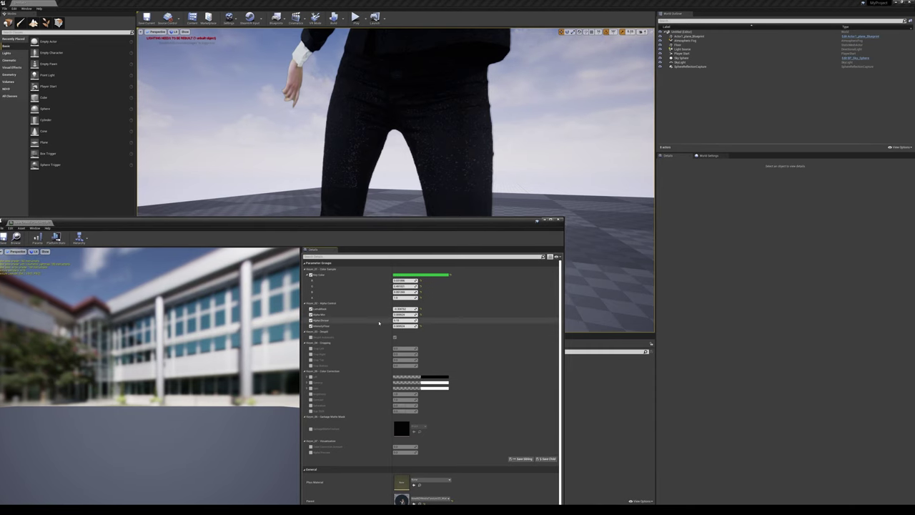
{"action": "mouse_move", "coordinate": [401, 309]}
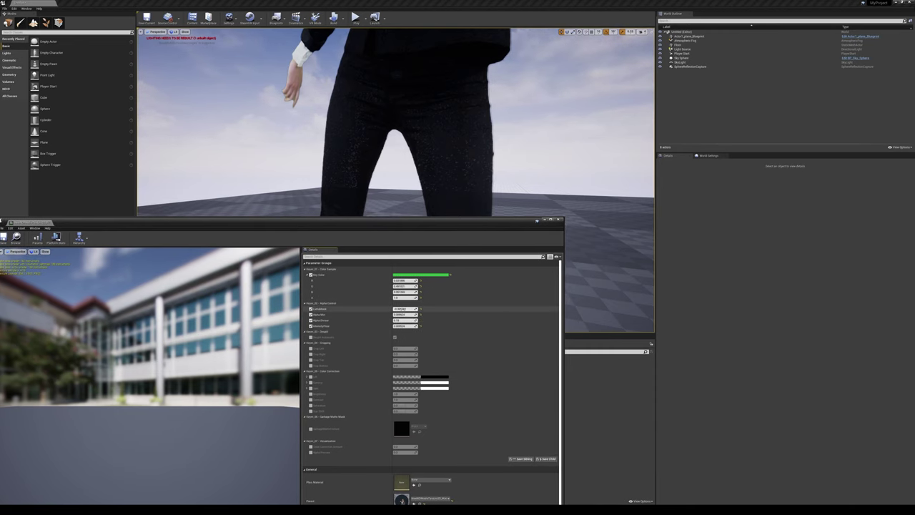
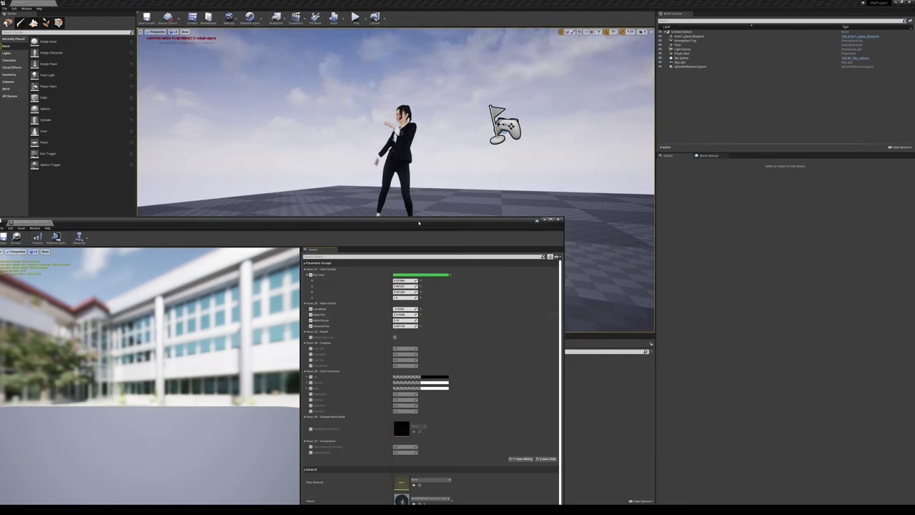
- Move the material instance editor aside and close it to uncover the level
{"action": "scroll", "coordinate": [394, 188], "scroll_direction": "up", "scroll_amount": 5}
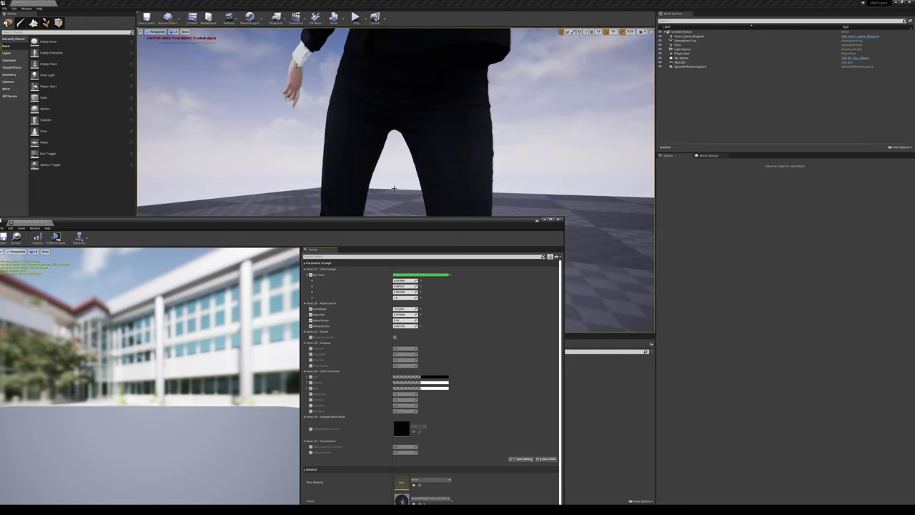
{"action": "scroll", "coordinate": [394, 188], "scroll_direction": "down", "scroll_amount": 5}
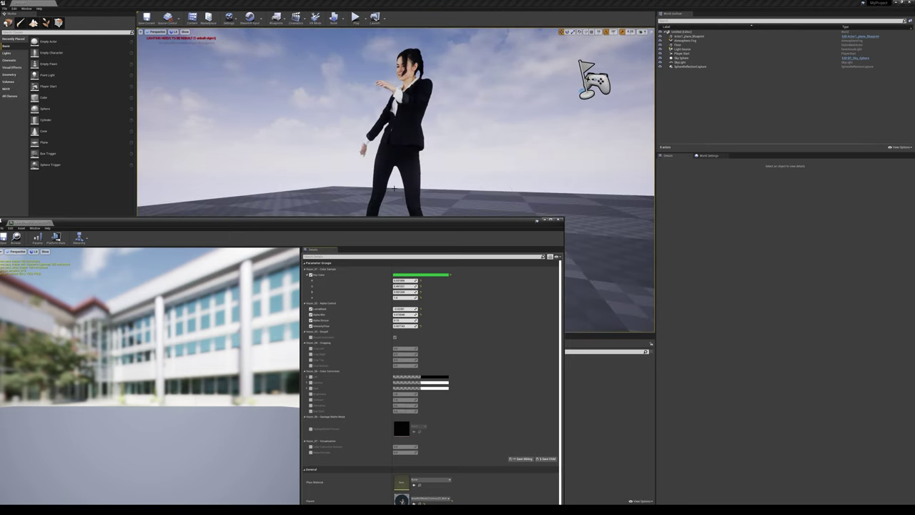
{"action": "left_click_drag", "start_coordinate": [424, 218], "coordinate": [505, 137]}
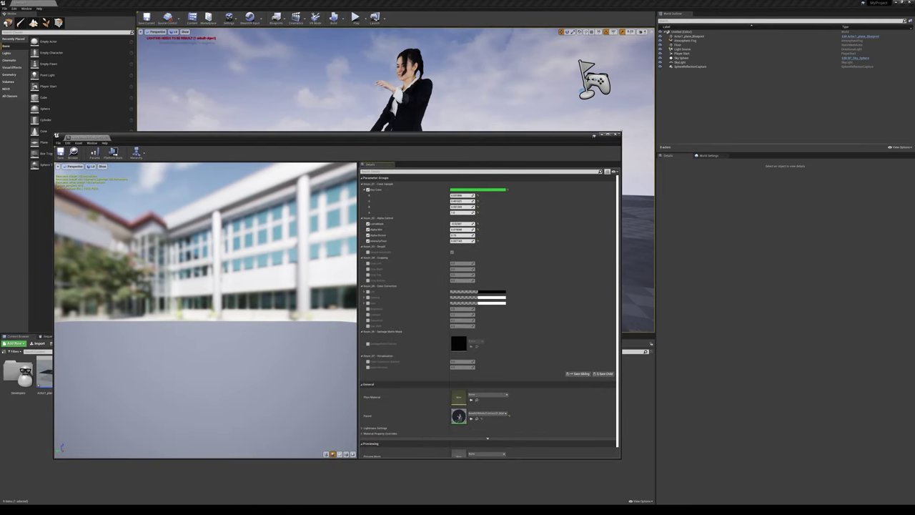
{"action": "left_click", "coordinate": [617, 135]}
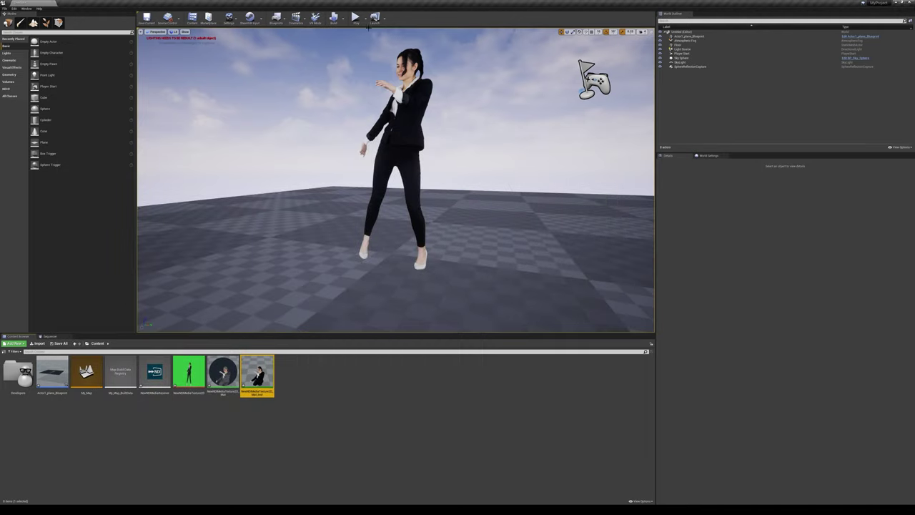
- Zoom the viewport around the keyed woman and start playing the level
{"action": "scroll", "coordinate": [348, 130], "scroll_direction": "down", "scroll_amount": 5}
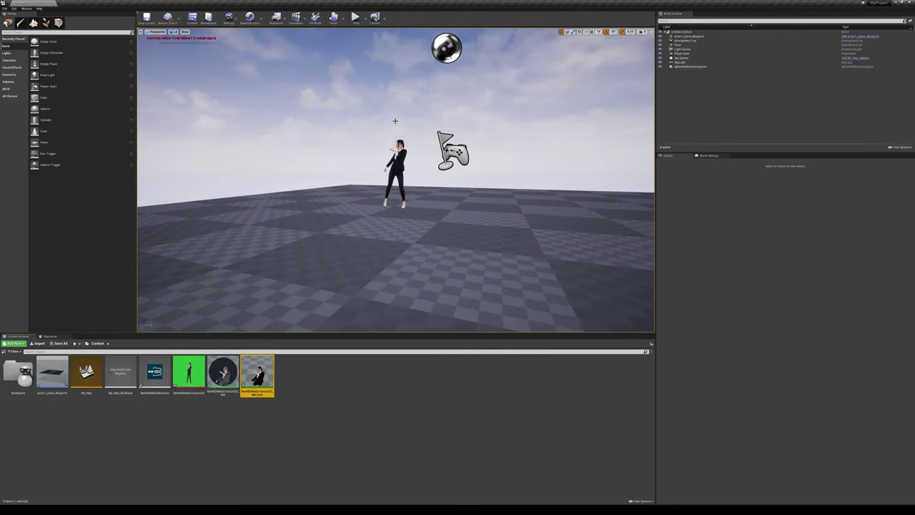
{"action": "scroll", "coordinate": [348, 130], "scroll_direction": "up", "scroll_amount": 6}
{"action": "scroll", "coordinate": [348, 130], "scroll_direction": "down", "scroll_amount": 3}
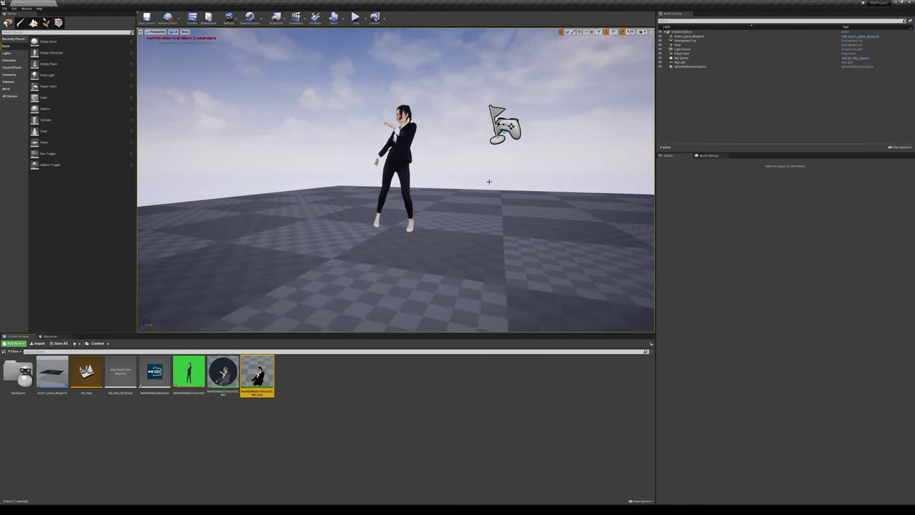
{"action": "scroll", "coordinate": [400, 160], "scroll_direction": "up", "scroll_amount": 4}
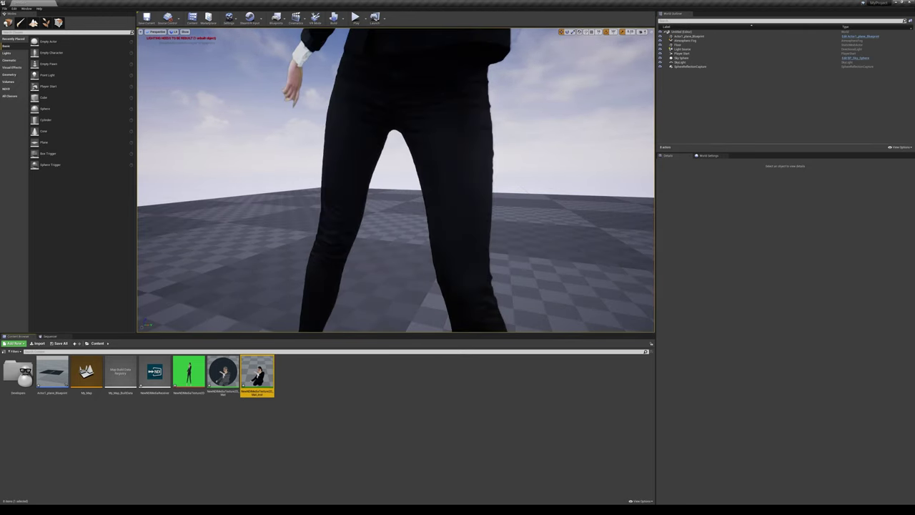
{"action": "scroll", "coordinate": [432, 156], "scroll_direction": "down", "scroll_amount": 4}
{"action": "scroll", "coordinate": [432, 156], "scroll_direction": "up", "scroll_amount": 4}
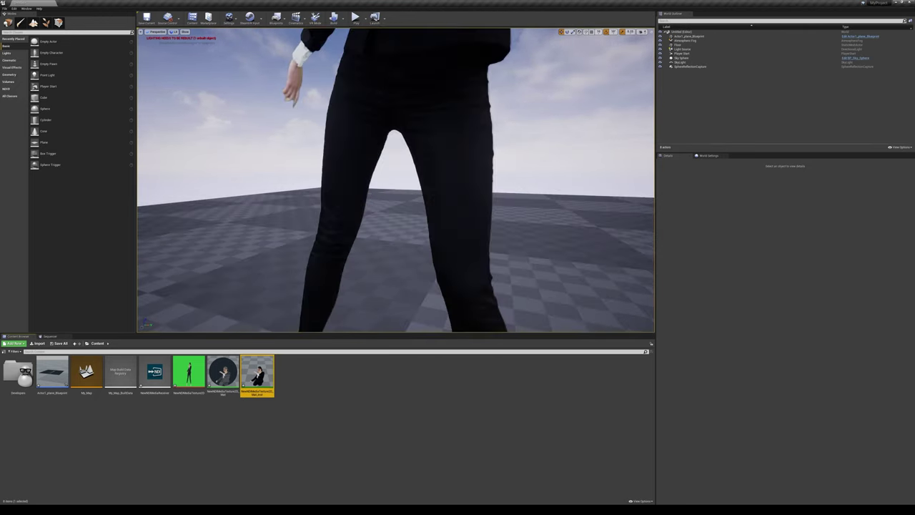
{"action": "scroll", "coordinate": [466, 96], "scroll_direction": "down", "scroll_amount": 4}
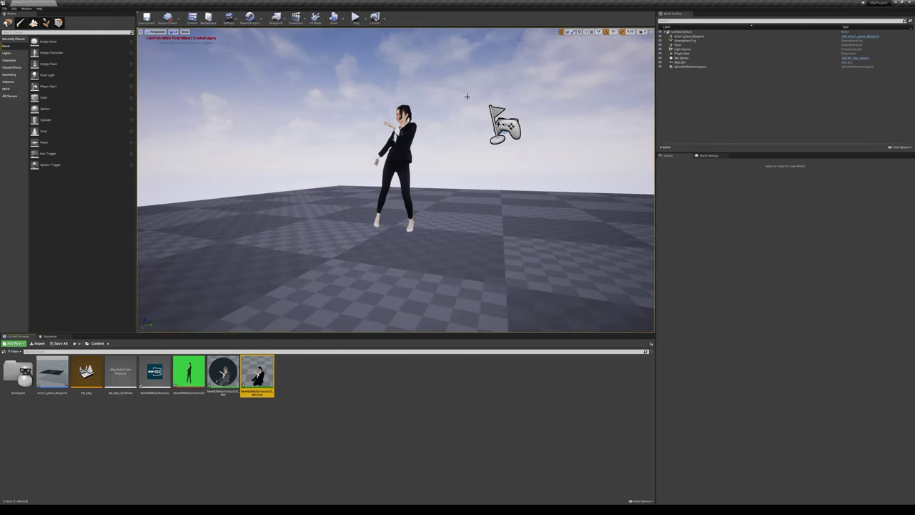
{"action": "scroll", "coordinate": [467, 96], "scroll_direction": "up", "scroll_amount": 1}
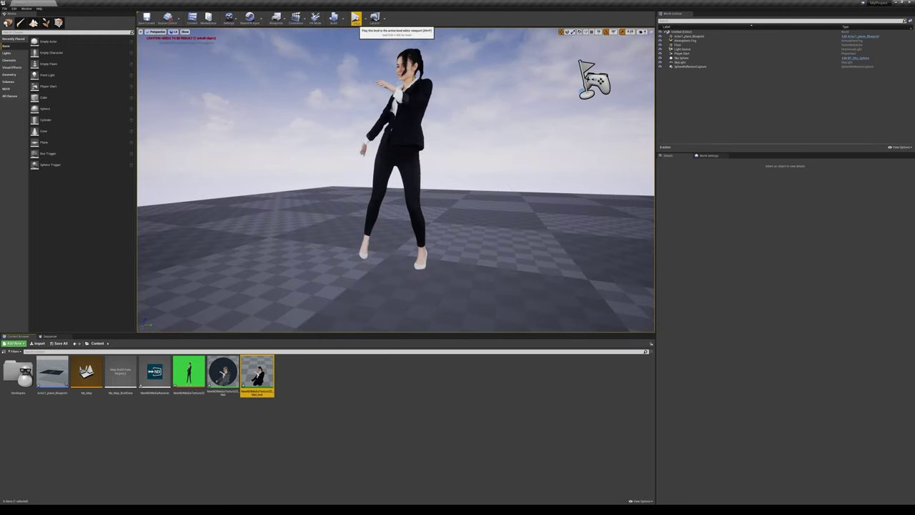
{"action": "left_click", "coordinate": [355, 17]}
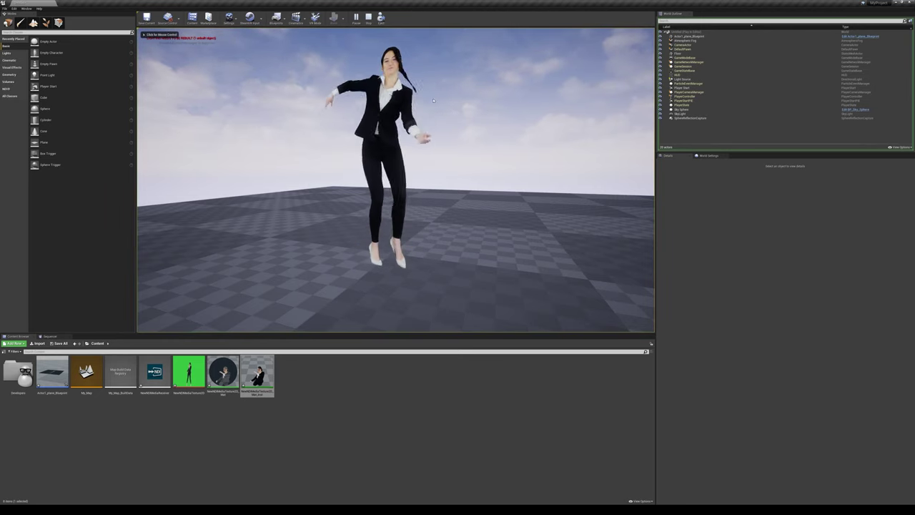
{"action": "left_click", "coordinate": [459, 102]}
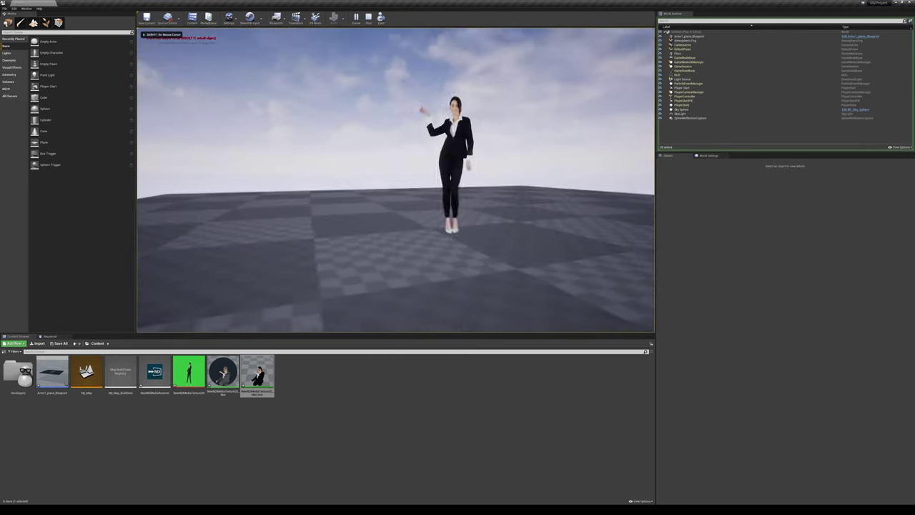
{"action": "key", "text": "w"}
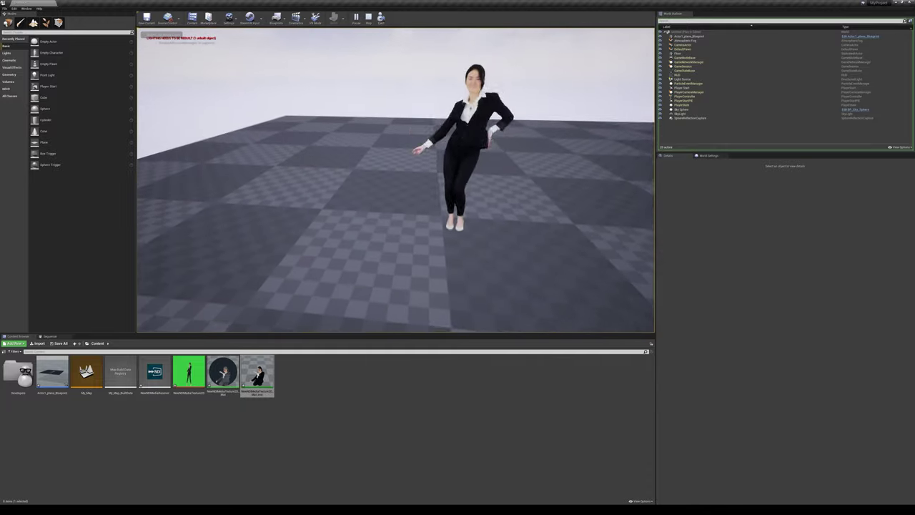
{"action": "key", "text": "s"}
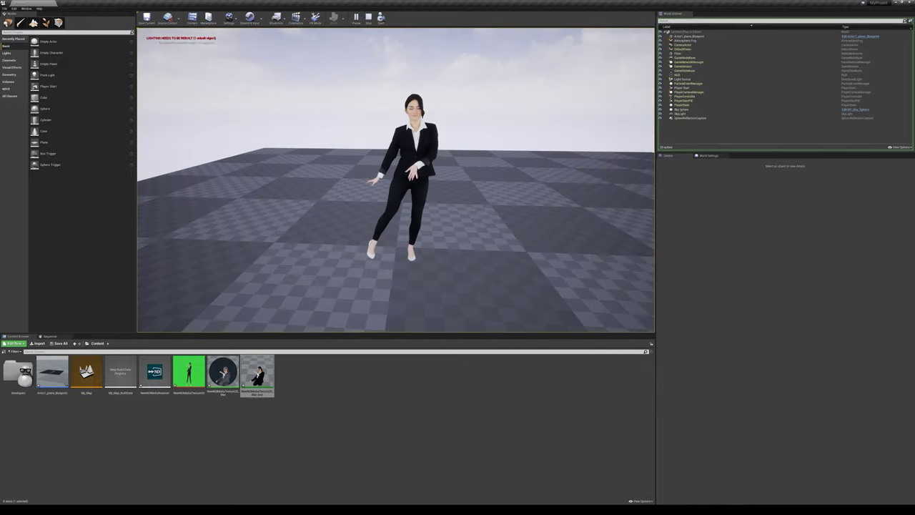
{"action": "key", "text": "s"}
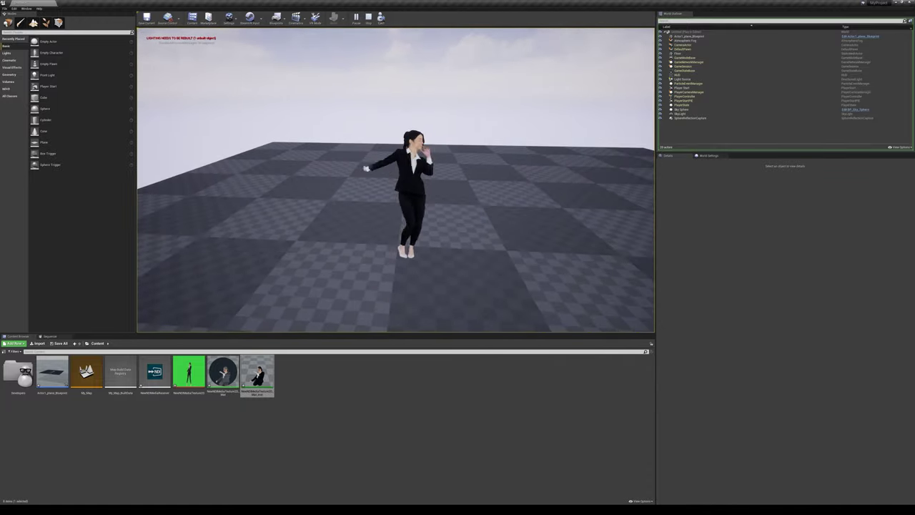
{"action": "key", "text": "w"}
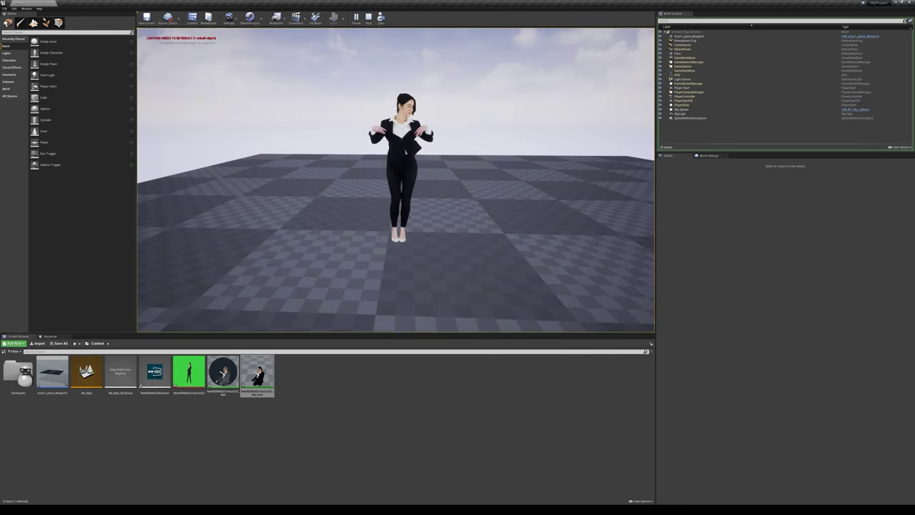
{"action": "key", "text": "Escape"}
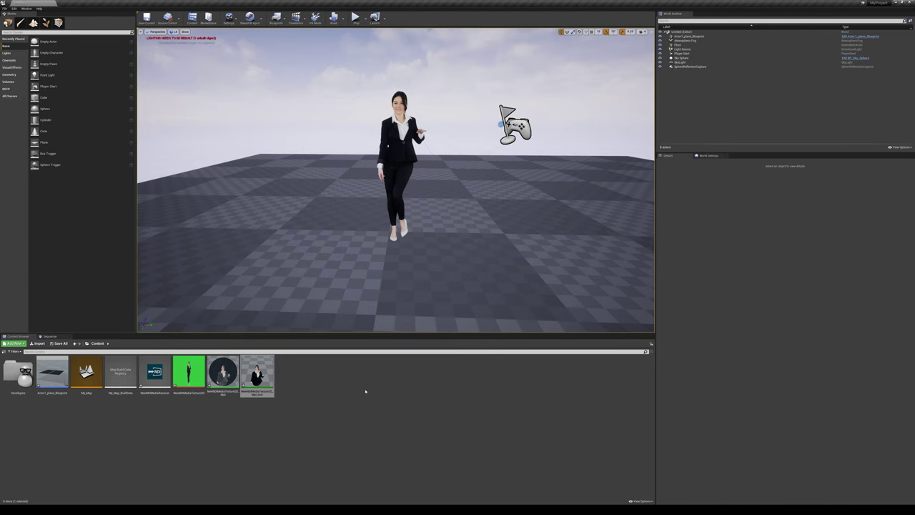
- Duplicate Actor1_plane_Blueprint with Ctrl+W, toggle its visibility, then select NewNDIMediaTexture2D_Mat_Inst
{"action": "left_click", "coordinate": [690, 36]}
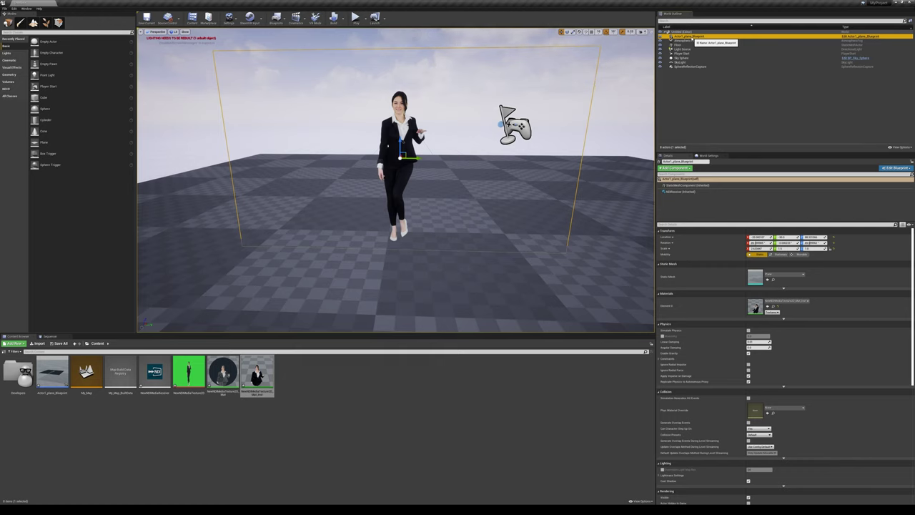
{"action": "key", "text": "ctrl+w"}
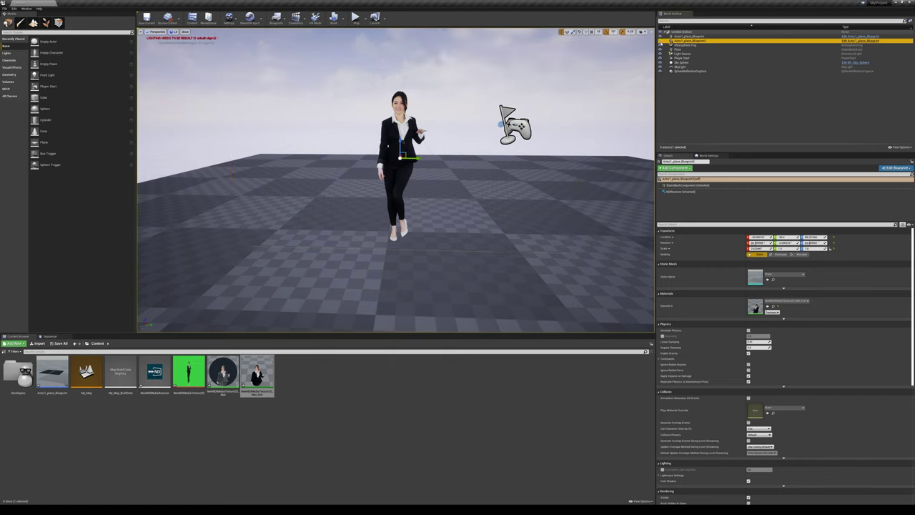
{"action": "left_click", "coordinate": [660, 40]}
{"action": "left_click", "coordinate": [660, 41]}
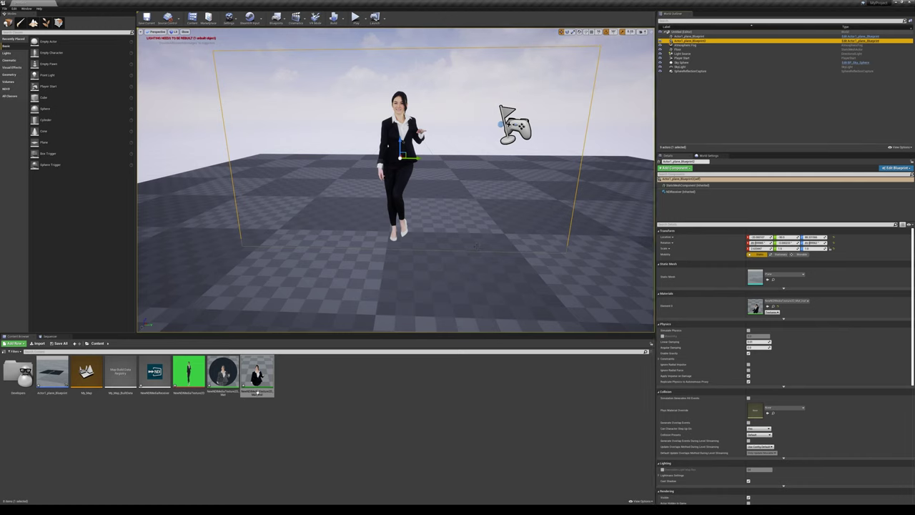
{"action": "left_click", "coordinate": [257, 375]}
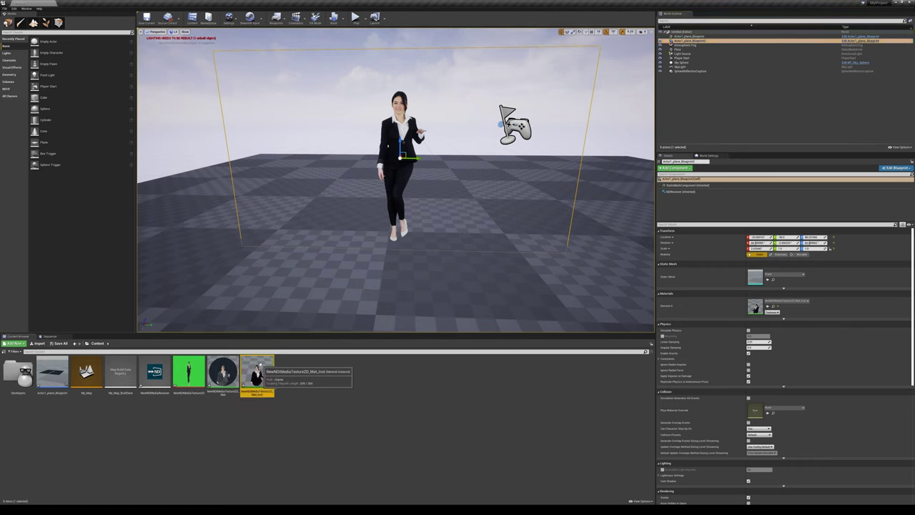
{"action": "right_click", "coordinate": [258, 367]}
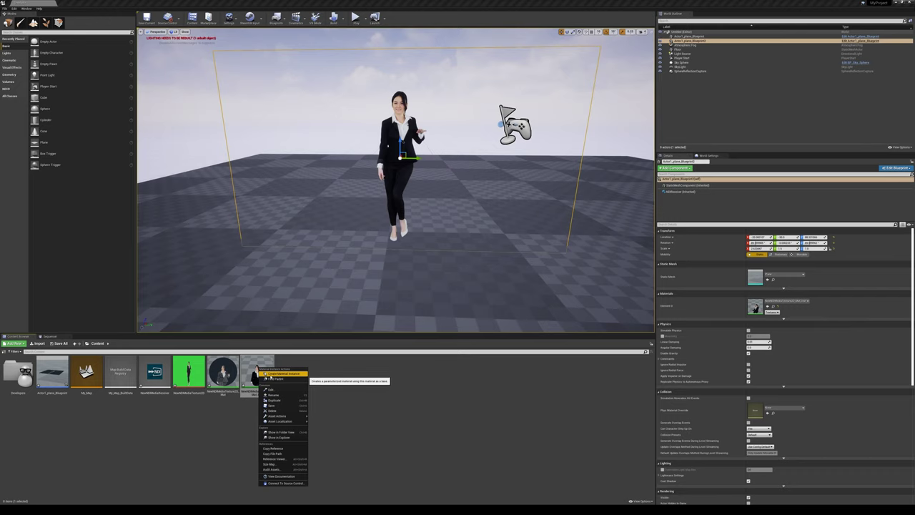
- Create and open a child instance NewNDIMediaTexture2D_Mat_Inst_Inst with its default name
{"action": "left_click", "coordinate": [284, 374]}
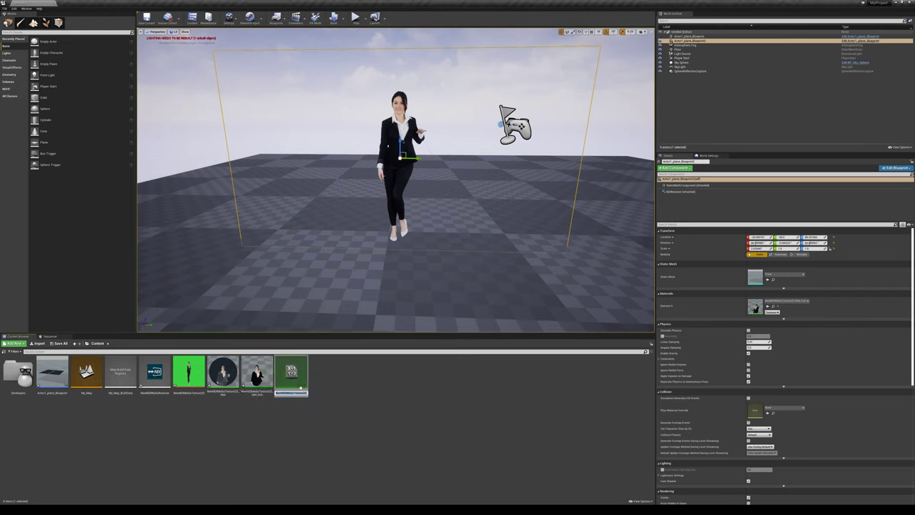
{"action": "key", "text": "Return"}
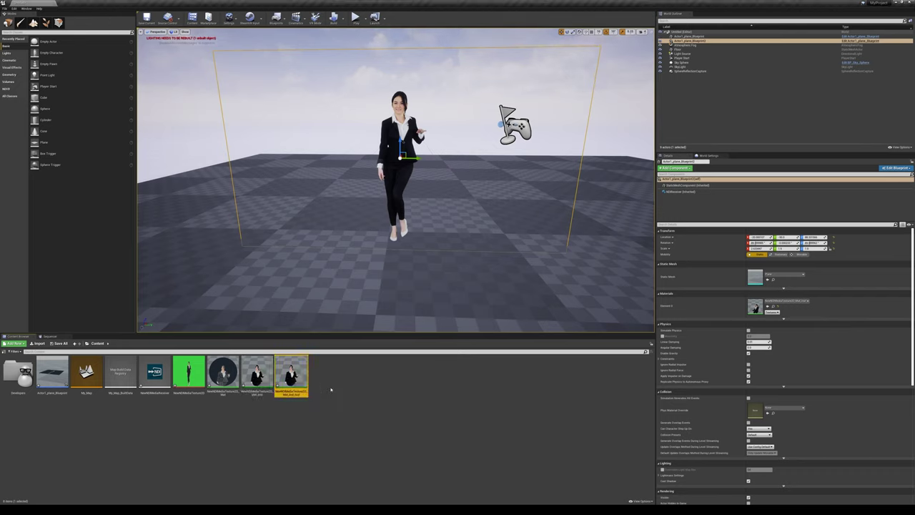
{"action": "left_click", "coordinate": [258, 373]}
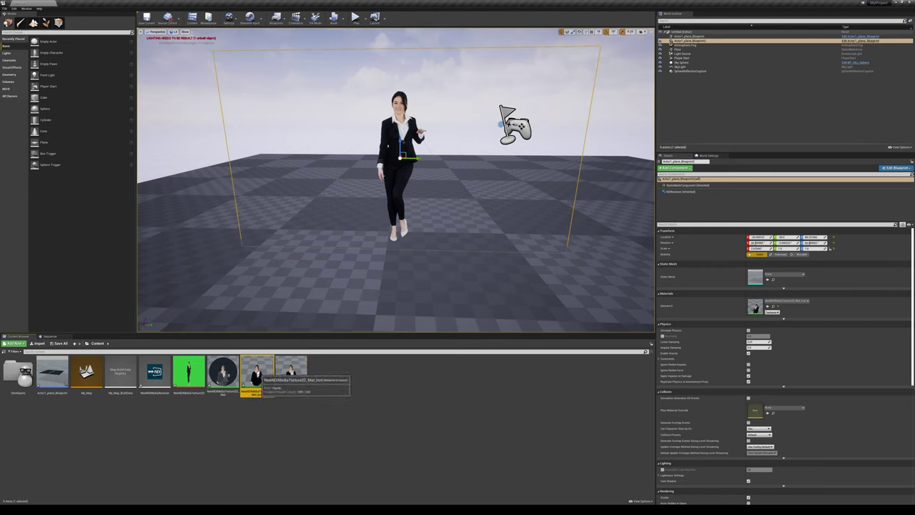
{"action": "left_click", "coordinate": [291, 374]}
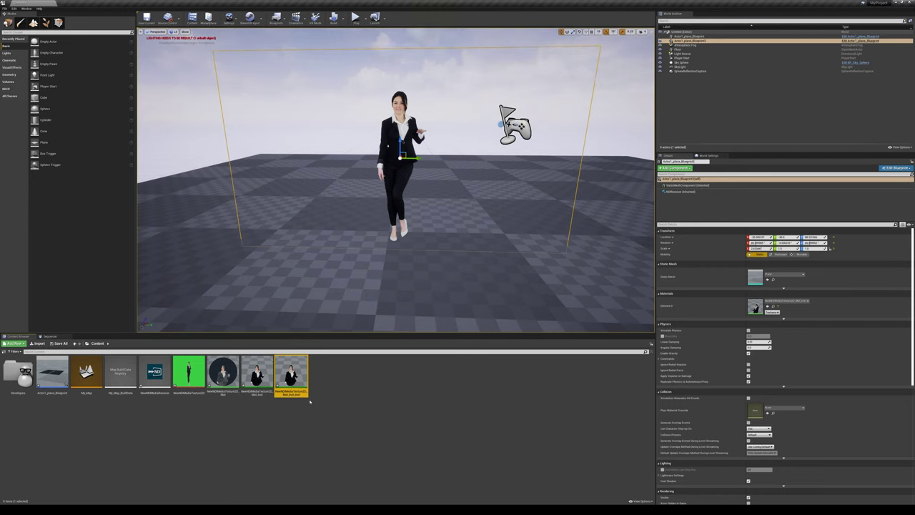
{"action": "double_click", "coordinate": [291, 373]}
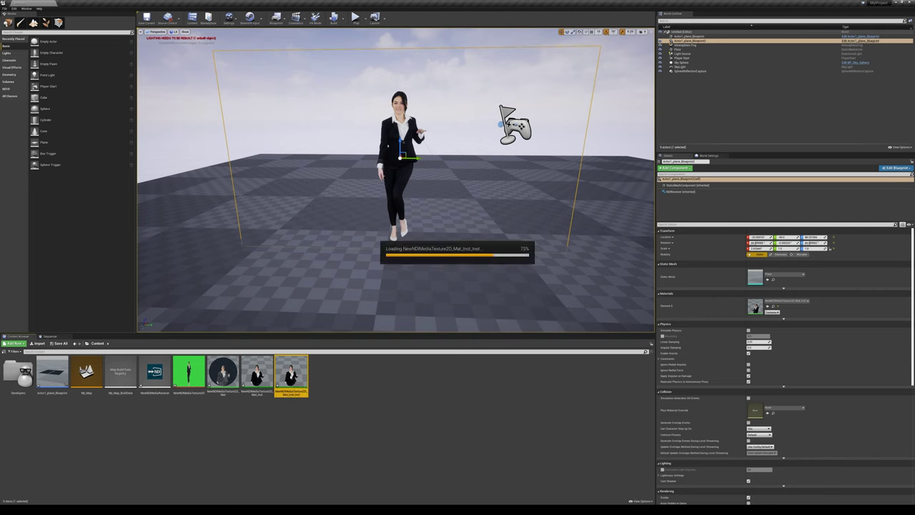
{"action": "left_click_drag", "start_coordinate": [522, 138], "coordinate": [786, 111]}
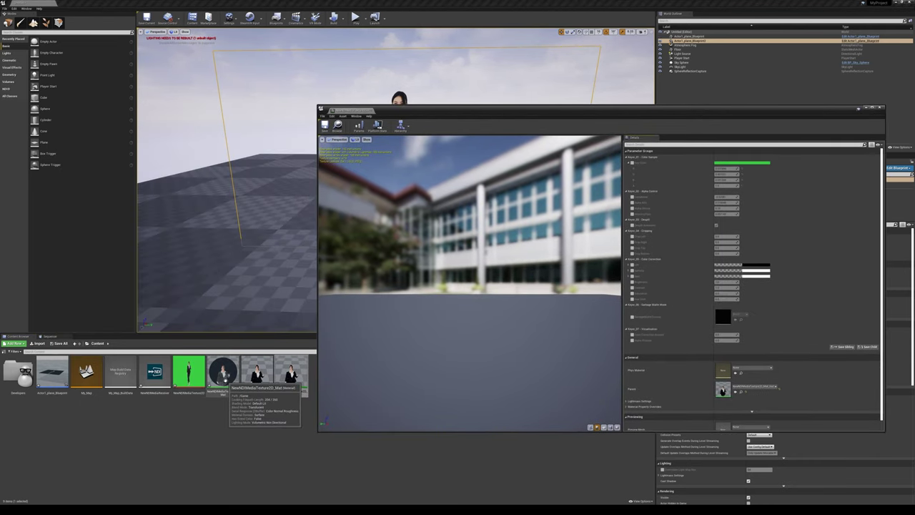
{"action": "mouse_move", "coordinate": [223, 372]}
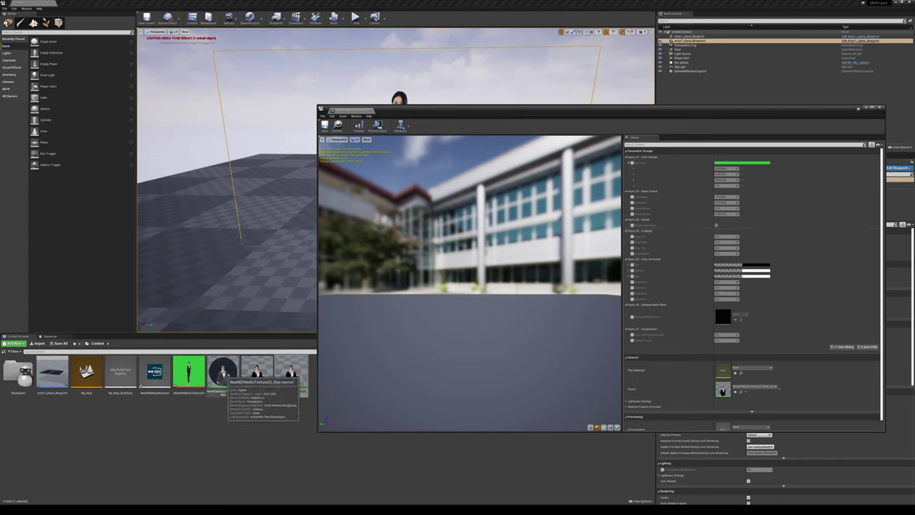
{"action": "mouse_move", "coordinate": [257, 371]}
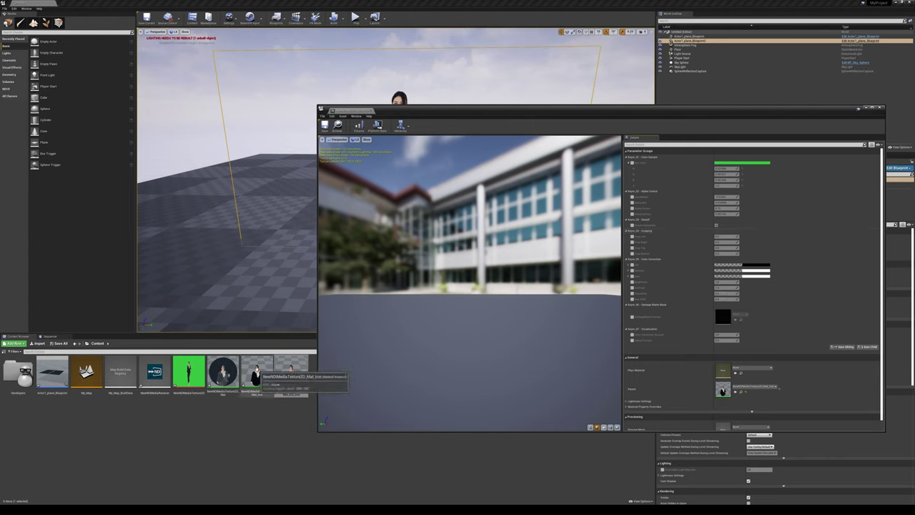
{"action": "left_click", "coordinate": [259, 373]}
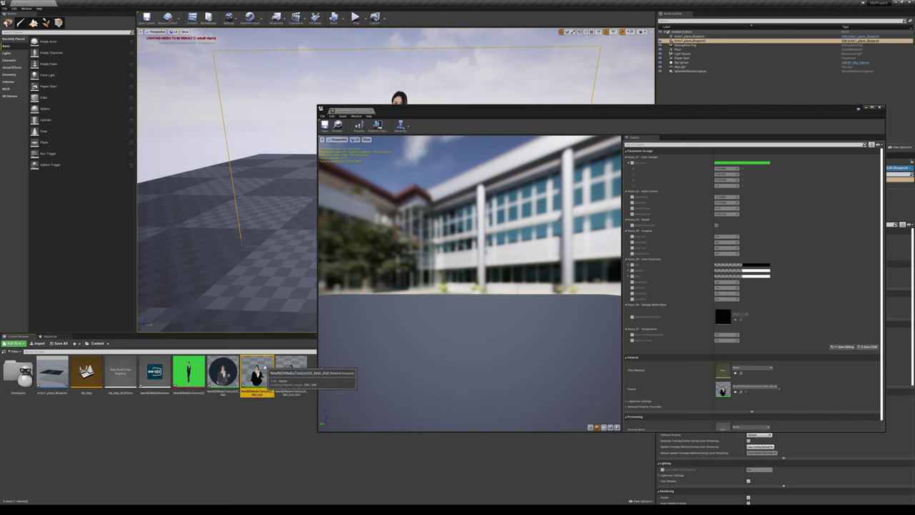
{"action": "mouse_move", "coordinate": [291, 373]}
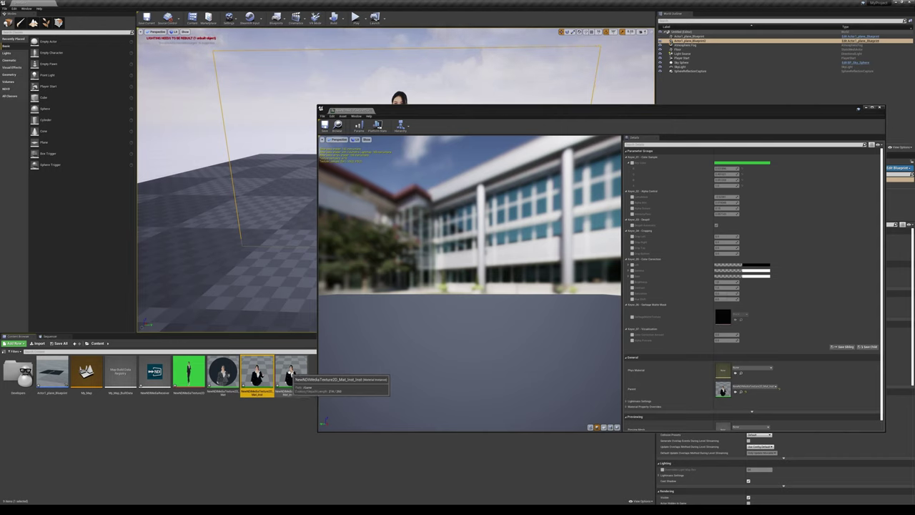
{"action": "left_click", "coordinate": [291, 374]}
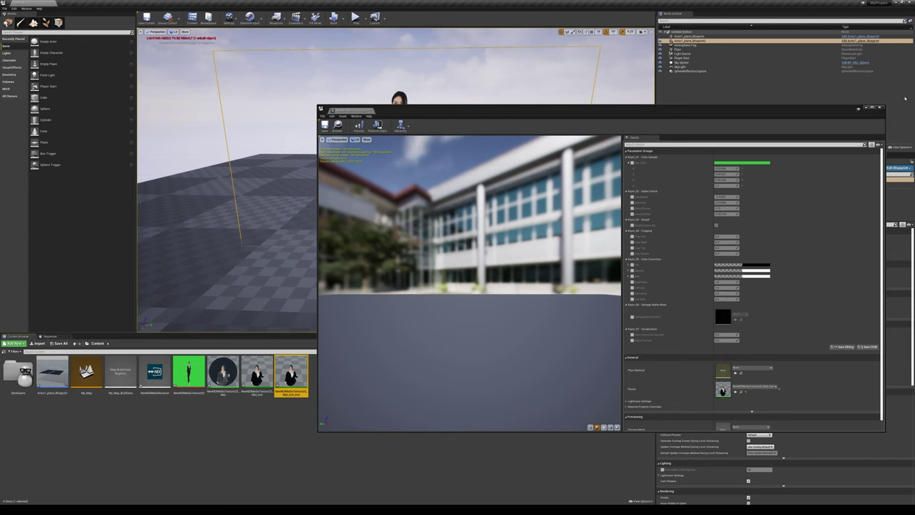
- Tick the Blend Mode override under Material Property Overrides and choose a new blend mode
{"action": "scroll", "coordinate": [787, 282], "scroll_direction": "down", "scroll_amount": 1}
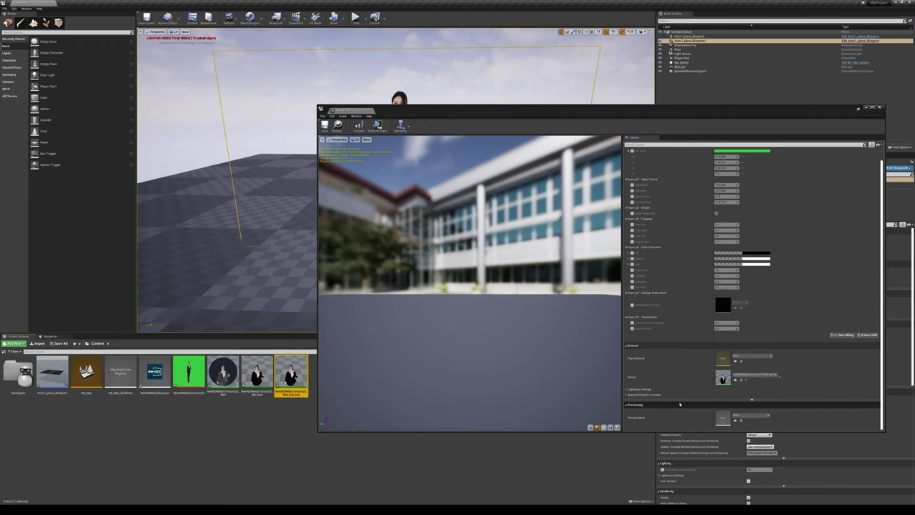
{"action": "left_click", "coordinate": [627, 394]}
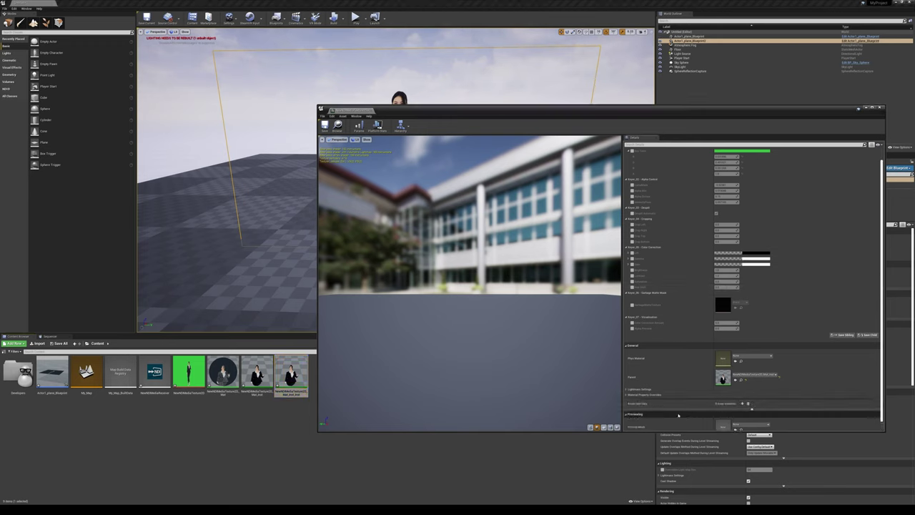
{"action": "left_click", "coordinate": [627, 396]}
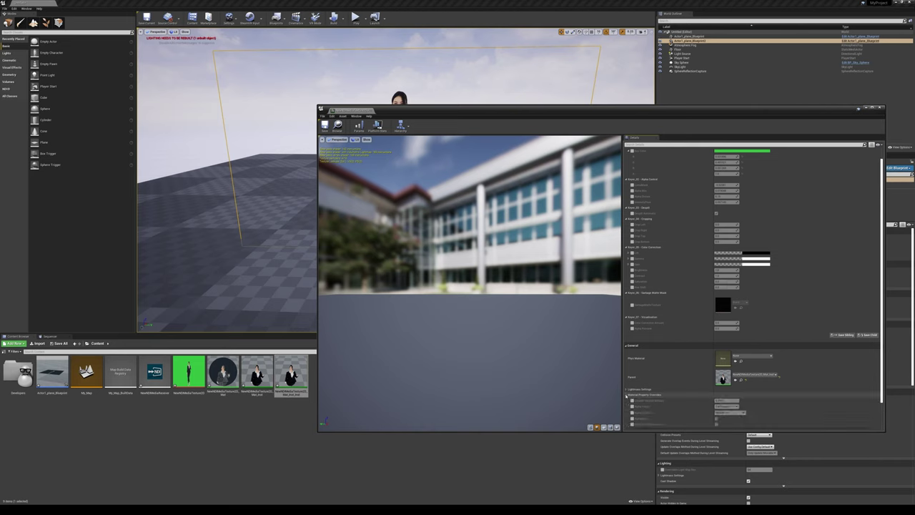
{"action": "scroll", "coordinate": [822, 366], "scroll_direction": "down", "scroll_amount": 1}
{"action": "scroll", "coordinate": [822, 367], "scroll_direction": "down", "scroll_amount": 2}
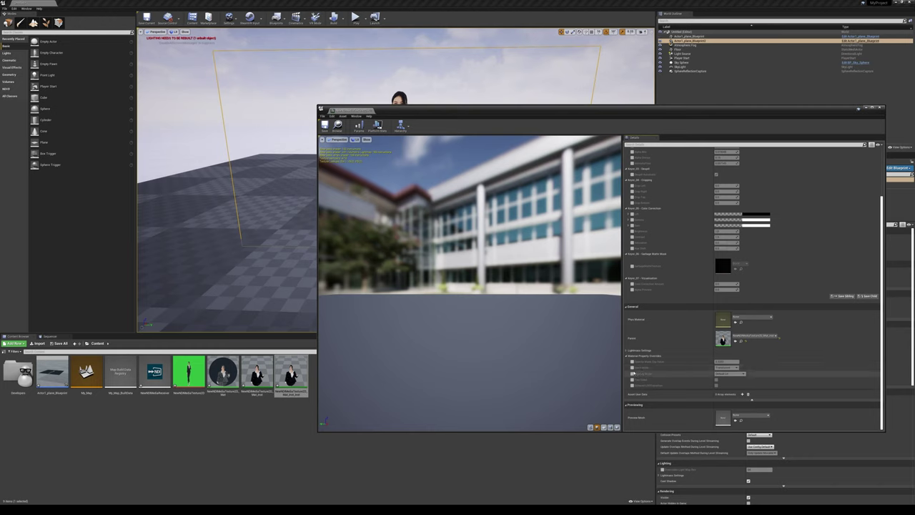
{"action": "left_click", "coordinate": [632, 368]}
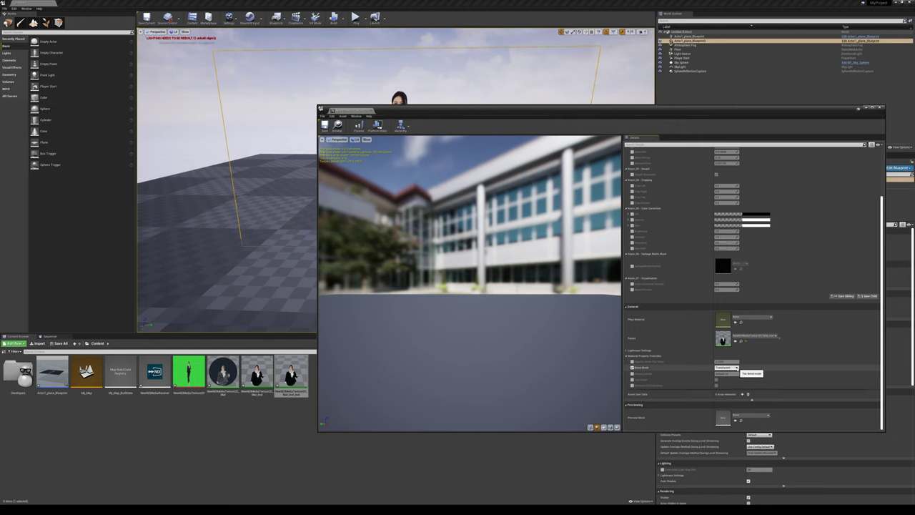
{"action": "left_click", "coordinate": [726, 367]}
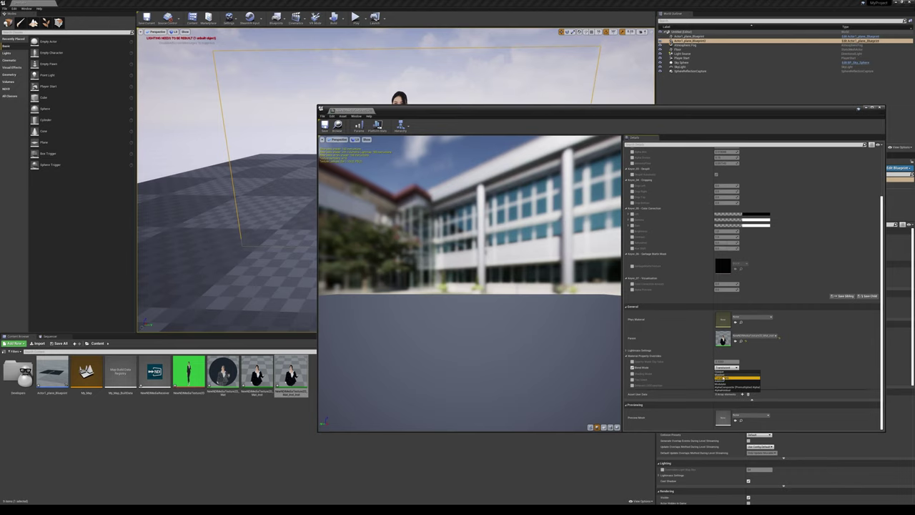
{"action": "left_click", "coordinate": [726, 376]}
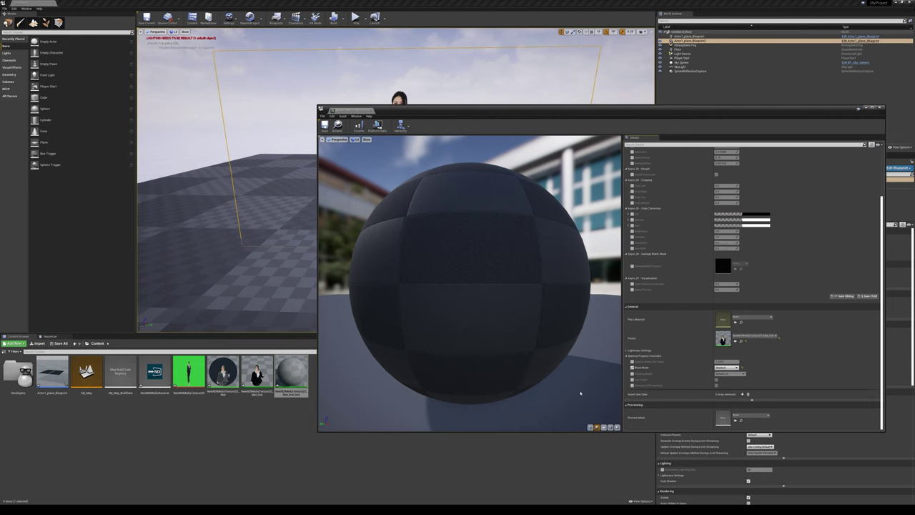
{"action": "left_click_drag", "start_coordinate": [547, 112], "coordinate": [675, 73]}
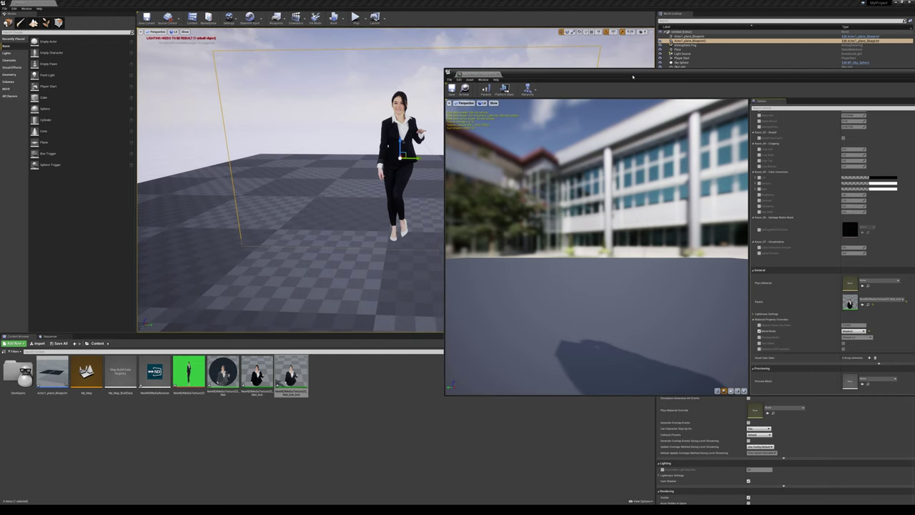
- Save the material instance with Ctrl+S and return to the level editor
{"action": "left_click_drag", "start_coordinate": [632, 77], "coordinate": [507, 109]}
{"action": "key", "text": "ctrl+s"}
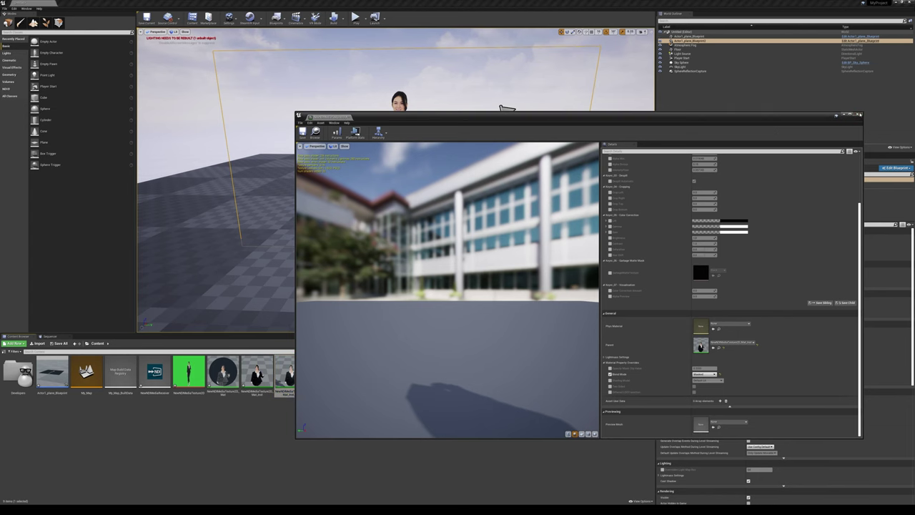
{"action": "left_click", "coordinate": [506, 109]}
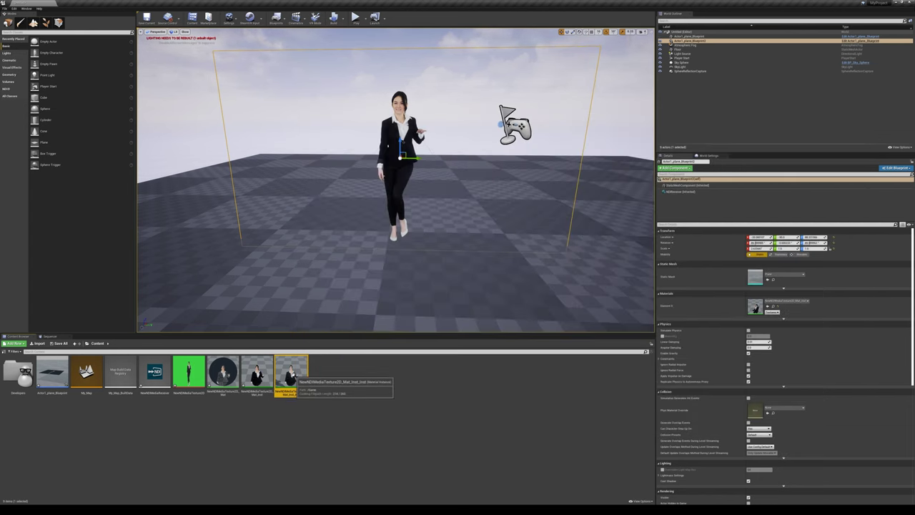
- Apply the material instance to the video plane and put Actor1_plane_Blueprint in rotate mode
{"action": "left_click_drag", "start_coordinate": [292, 372], "coordinate": [392, 176]}
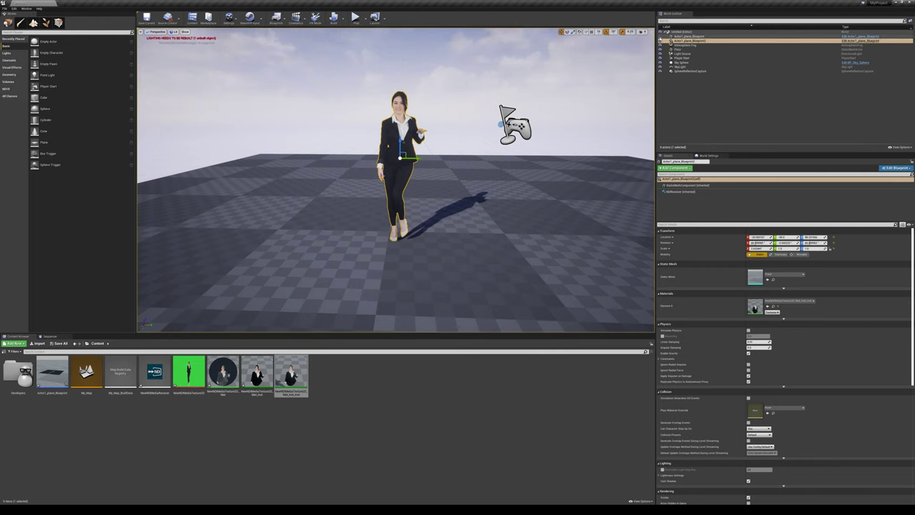
{"action": "left_click", "coordinate": [687, 37]}
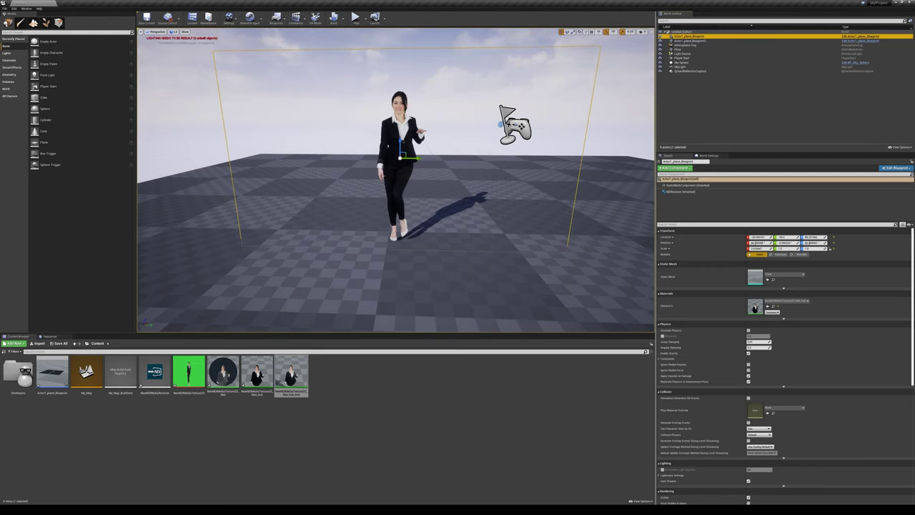
{"action": "scroll", "coordinate": [396, 179], "scroll_direction": "up", "scroll_amount": 3}
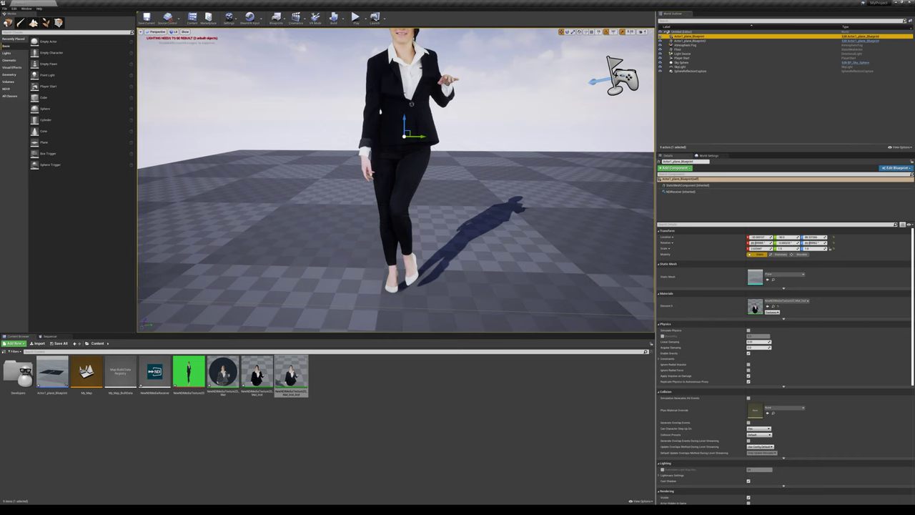
{"action": "key", "text": "e"}
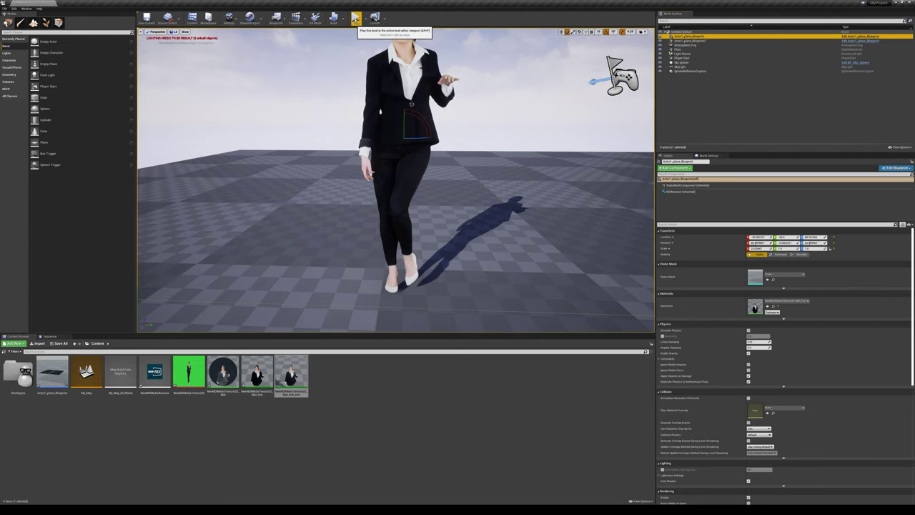
{"action": "left_click", "coordinate": [355, 17]}
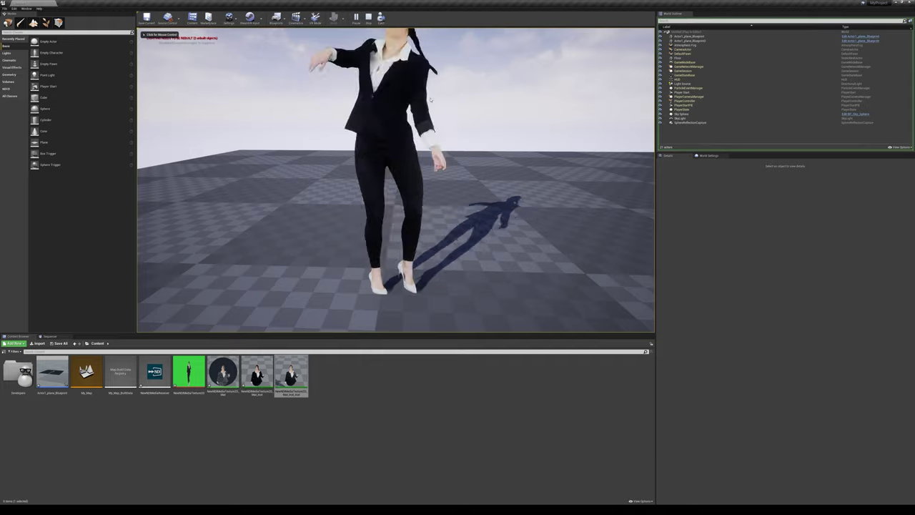
{"action": "left_click", "coordinate": [395, 179]}
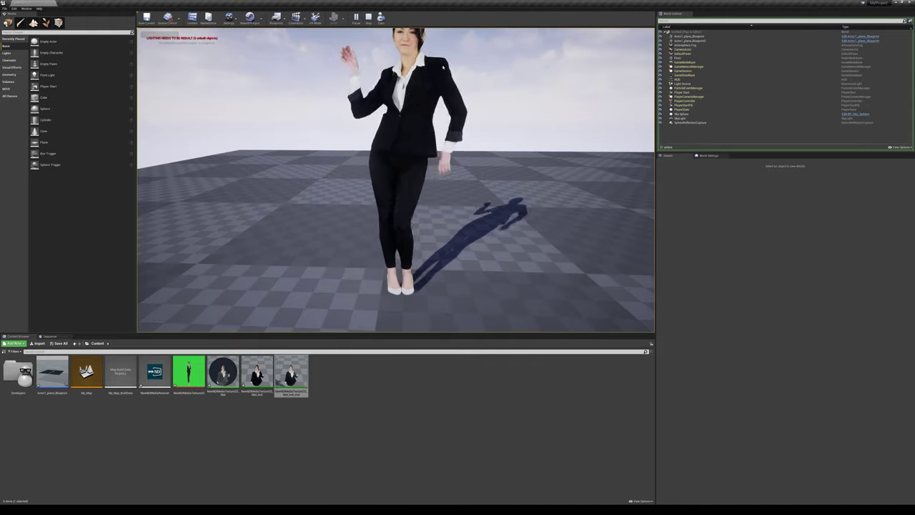
{"action": "key", "text": "w"}
{"action": "key", "text": "s"}
{"action": "key", "text": "s"}
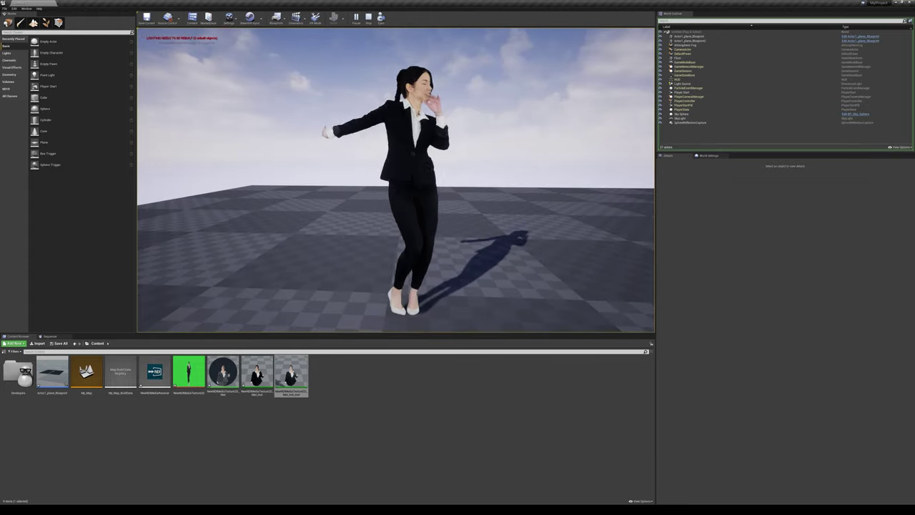
{"action": "key", "text": "w"}
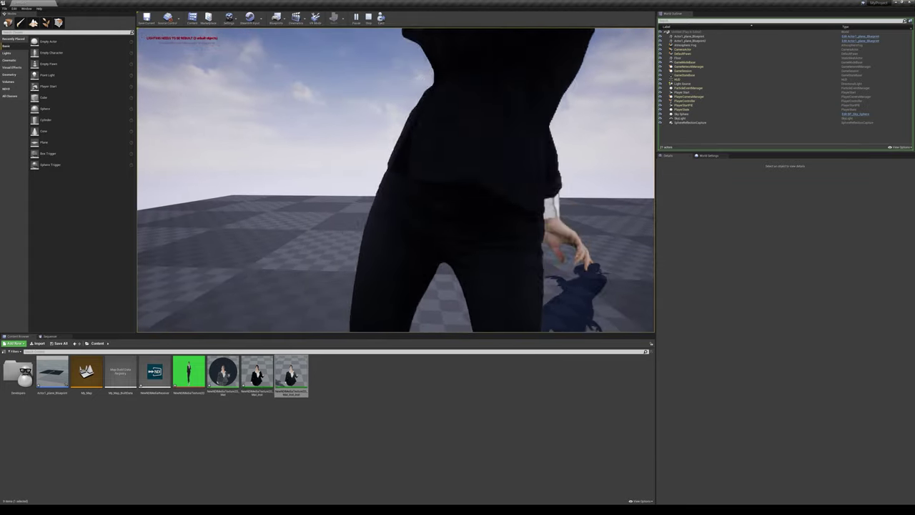
{"action": "key", "text": "w"}
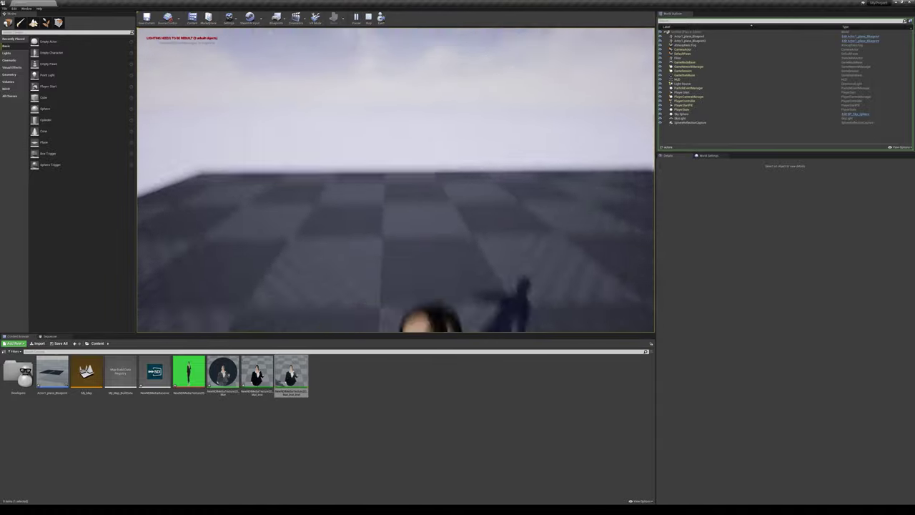
{"action": "key", "text": "s"}
{"action": "key", "text": "w"}
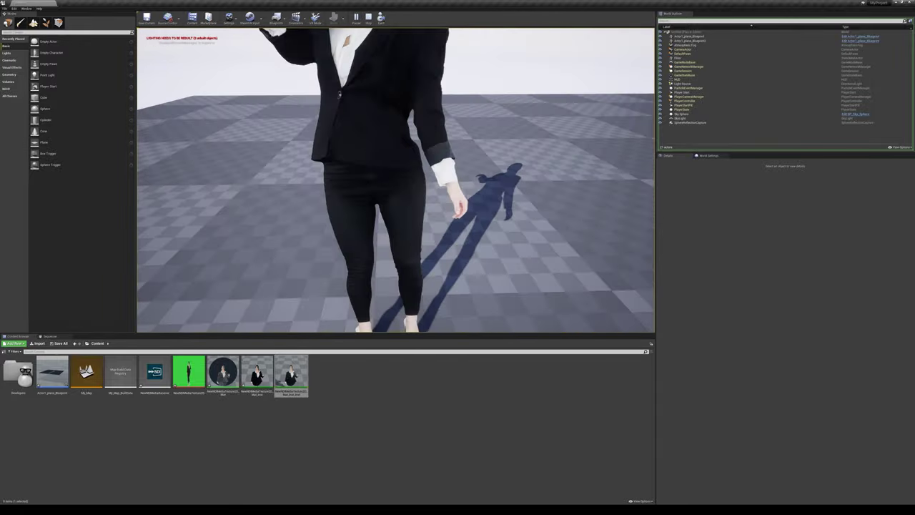
{"action": "key", "text": "s"}
{"action": "key", "text": "w"}
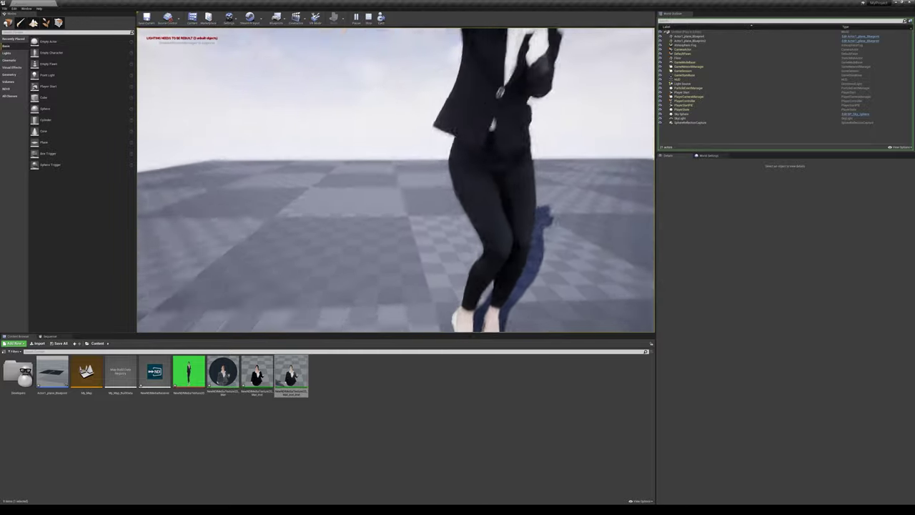
{"action": "key", "text": "s"}
{"action": "key", "text": "w"}
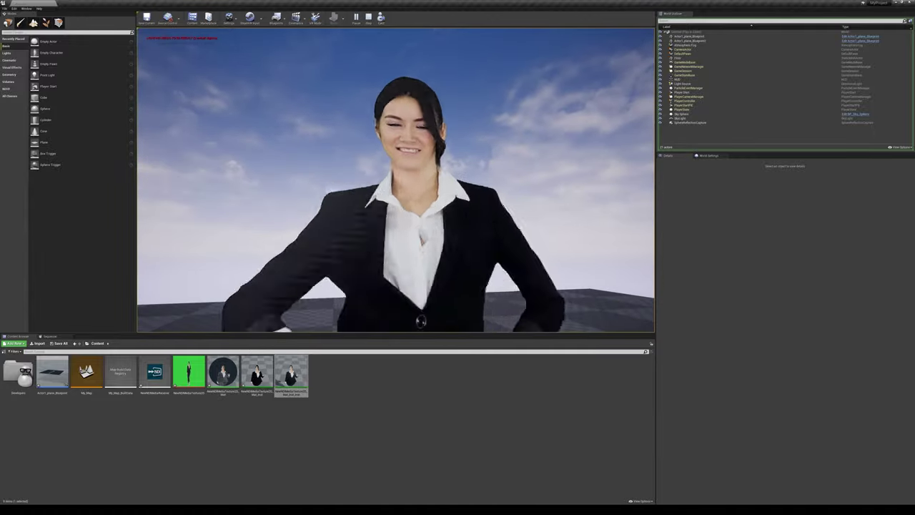
{"action": "key", "text": "s"}
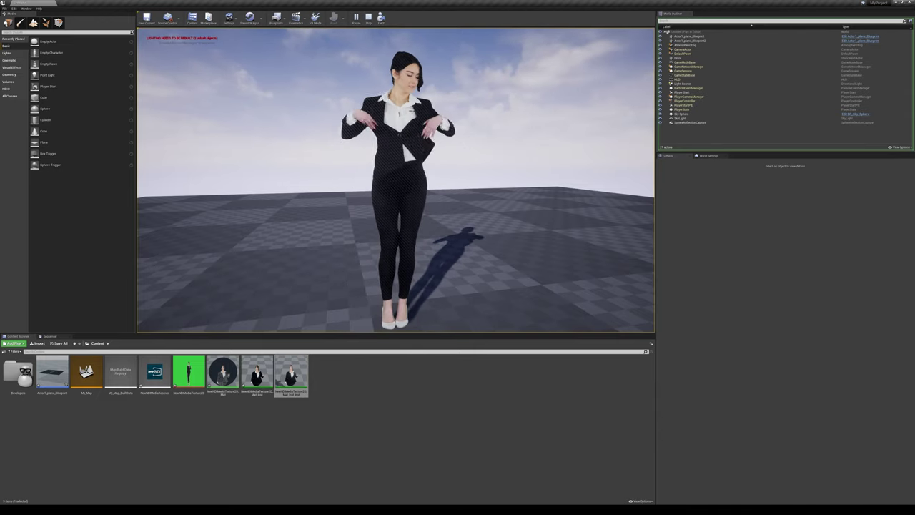
{"action": "key", "text": "Escape"}
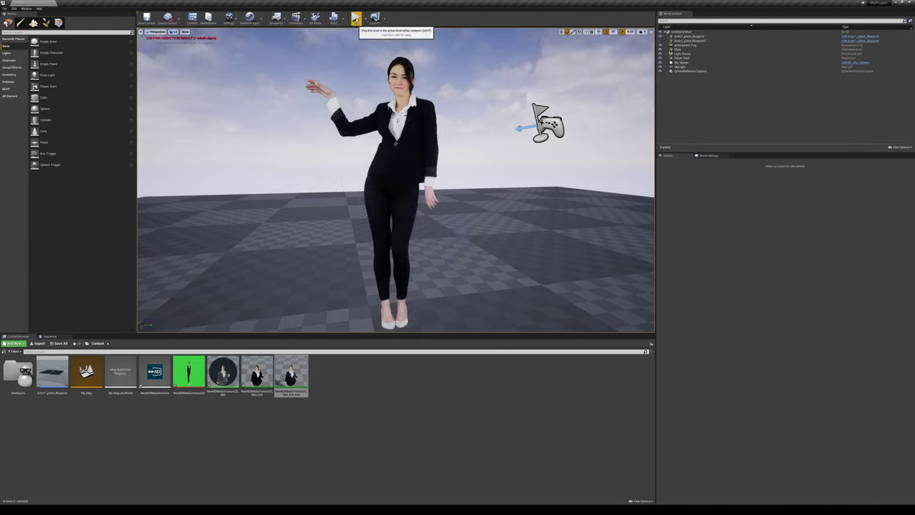
{"action": "left_click", "coordinate": [355, 18]}
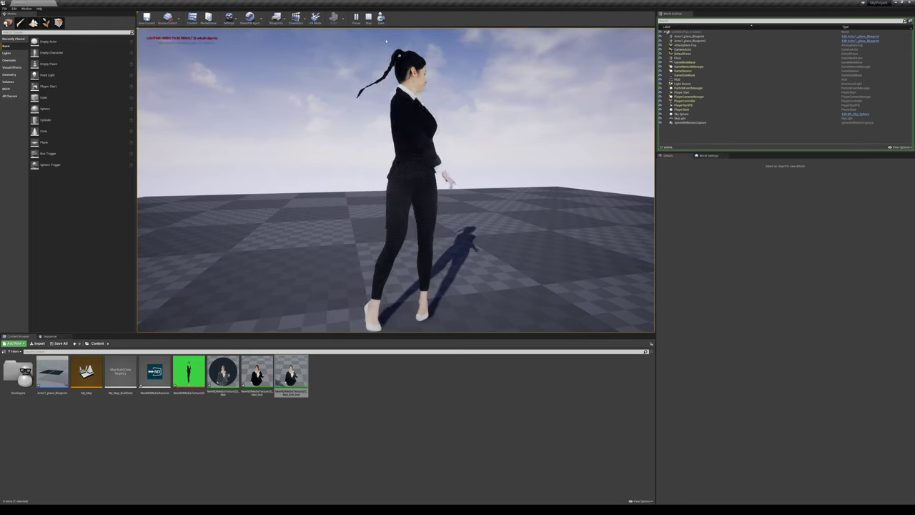
{"action": "left_click", "coordinate": [368, 18]}
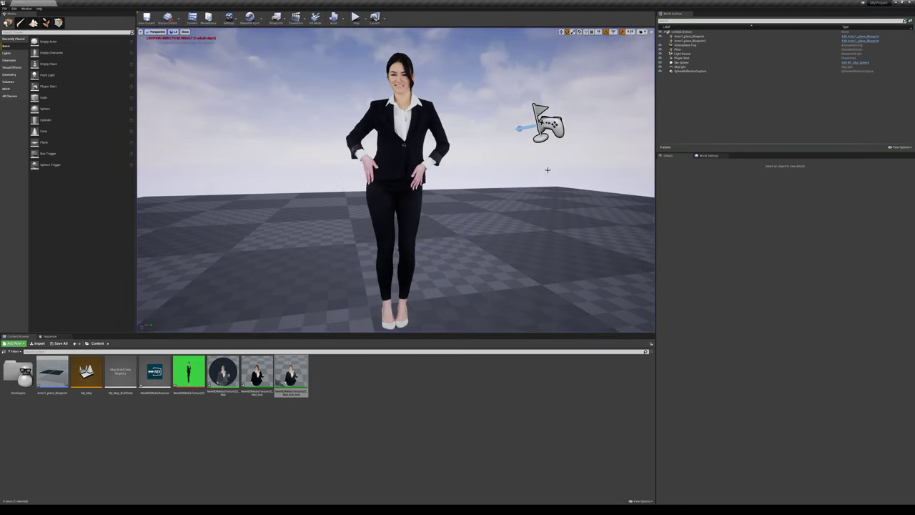
- Select the video plane, toggle Lightmass Settings, and expand the Lighting section's advanced properties
{"action": "left_click", "coordinate": [695, 41]}
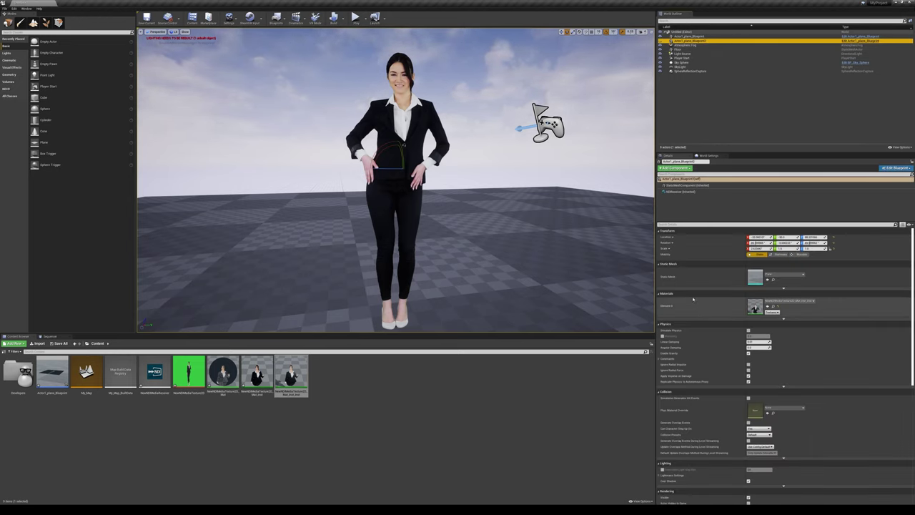
{"action": "scroll", "coordinate": [706, 308], "scroll_direction": "down", "scroll_amount": 8}
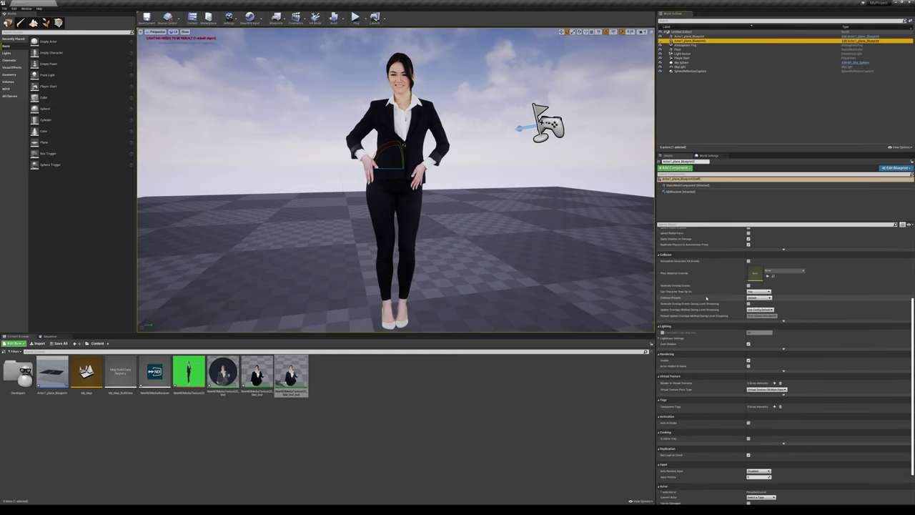
{"action": "scroll", "coordinate": [722, 297], "scroll_direction": "up", "scroll_amount": 2}
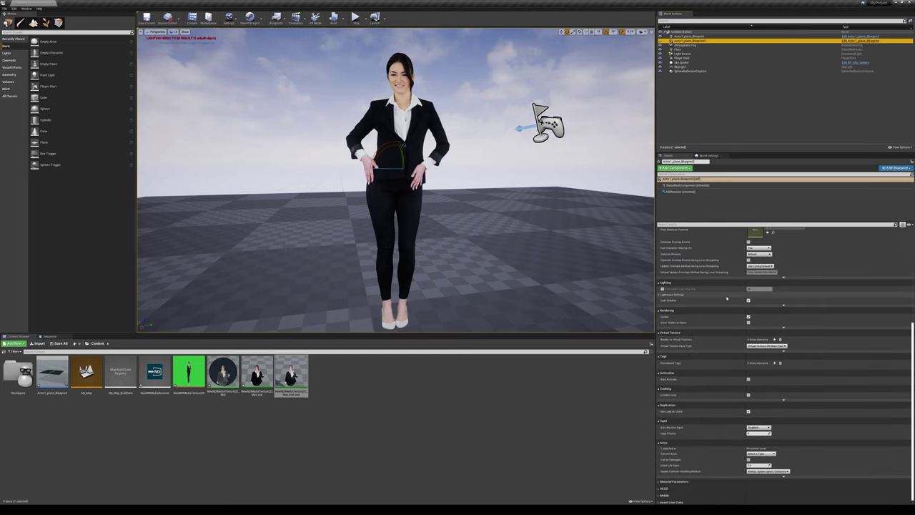
{"action": "scroll", "coordinate": [727, 299], "scroll_direction": "up", "scroll_amount": 1}
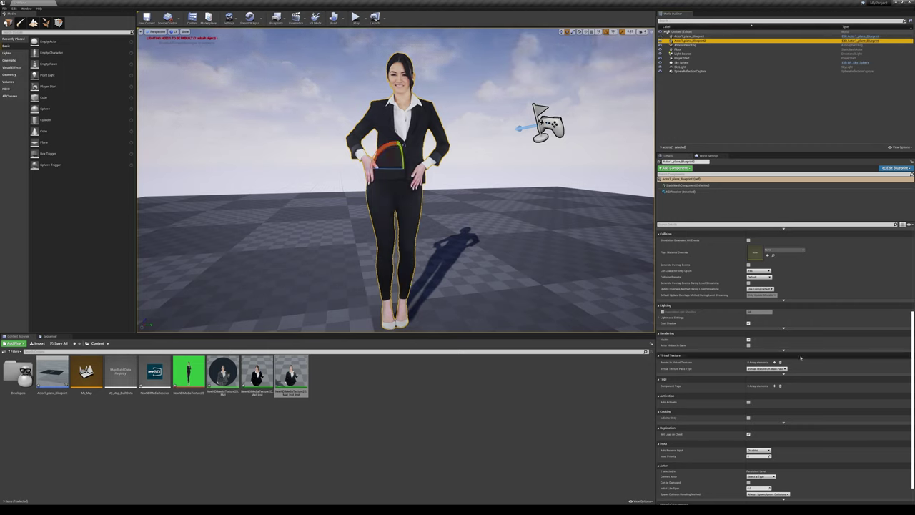
{"action": "scroll", "coordinate": [715, 301], "scroll_direction": "down", "scroll_amount": 1}
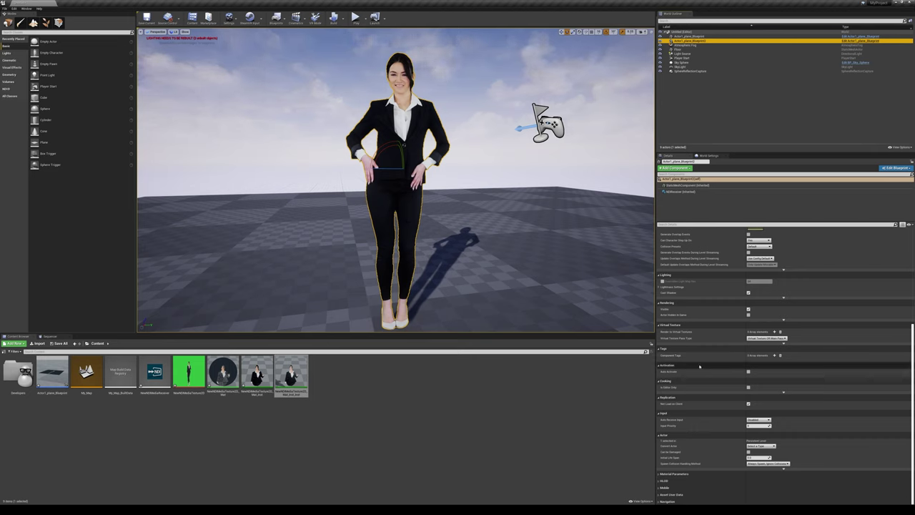
{"action": "scroll", "coordinate": [713, 365], "scroll_direction": "up", "scroll_amount": 1}
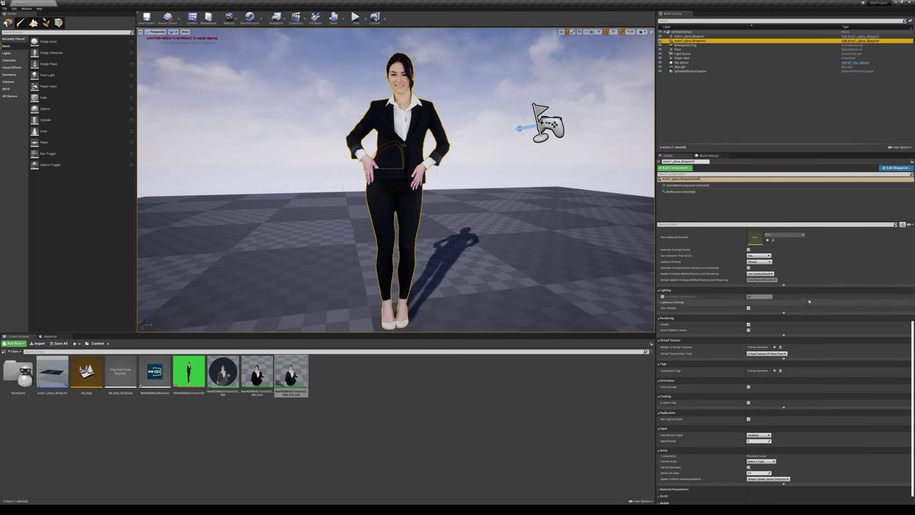
{"action": "left_click", "coordinate": [659, 303]}
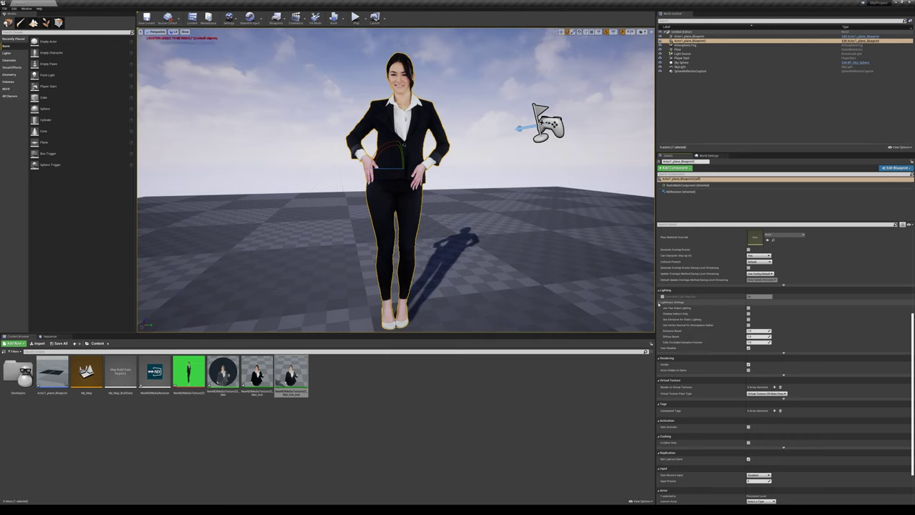
{"action": "left_click", "coordinate": [659, 303]}
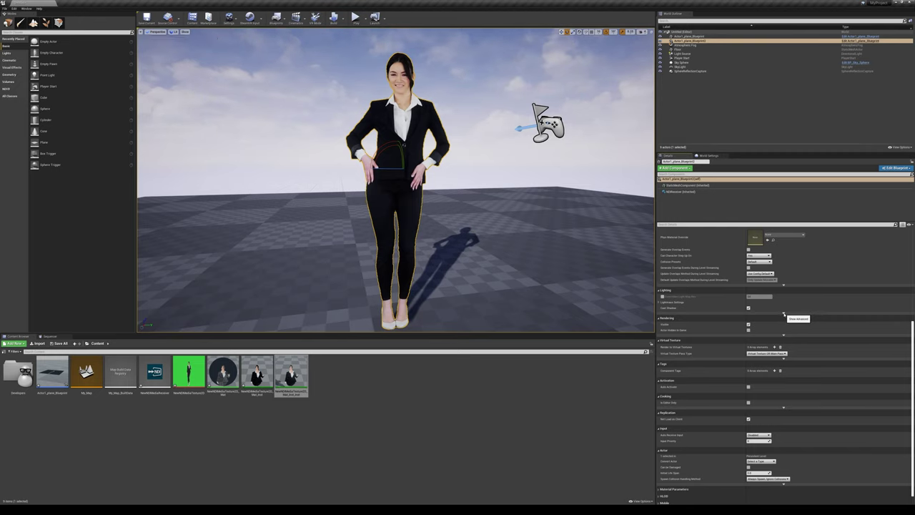
{"action": "left_click", "coordinate": [784, 313]}
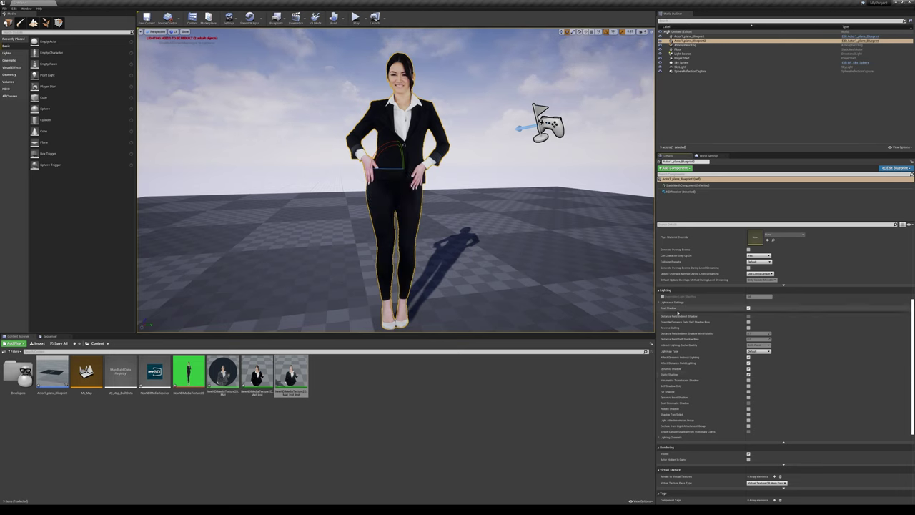
- Toggle Cast Shadow off and on, then tick Hidden Shadow for the video plane
{"action": "left_click", "coordinate": [748, 308]}
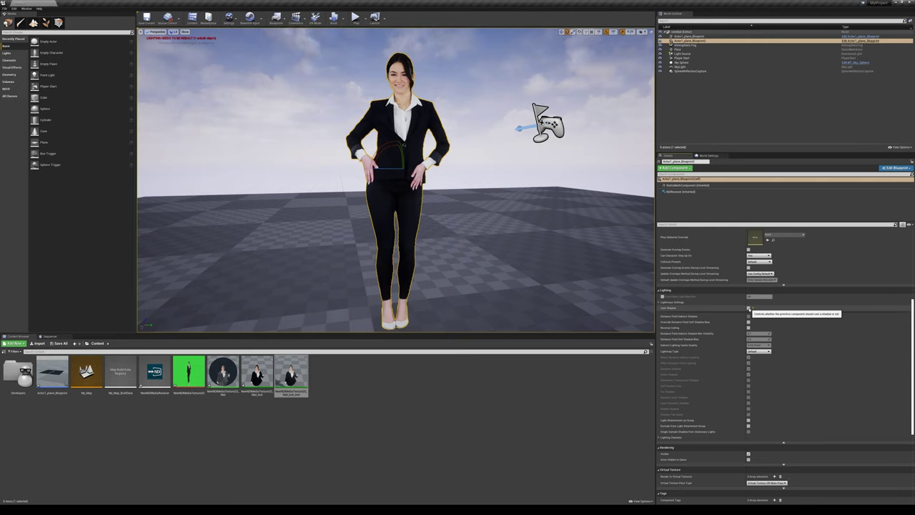
{"action": "left_click", "coordinate": [749, 309]}
{"action": "scroll", "coordinate": [795, 374], "scroll_direction": "down", "scroll_amount": 3}
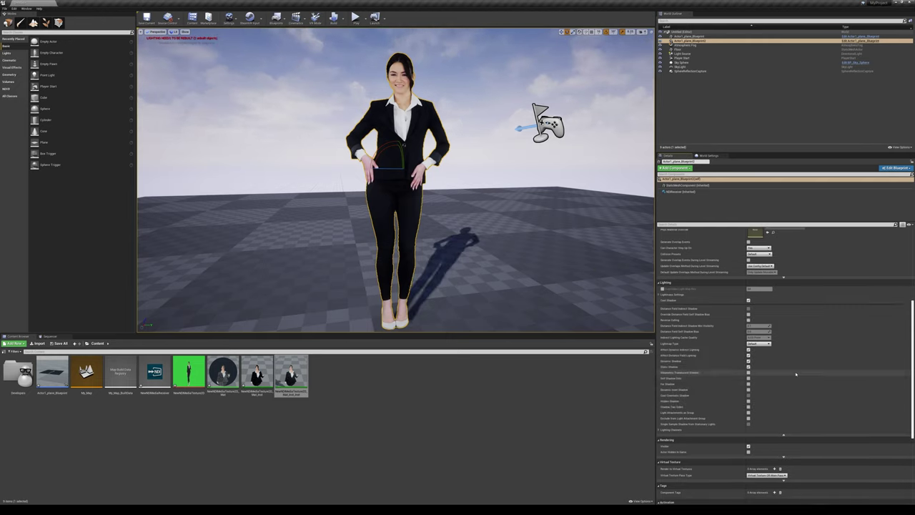
{"action": "scroll", "coordinate": [796, 373], "scroll_direction": "down", "scroll_amount": 5}
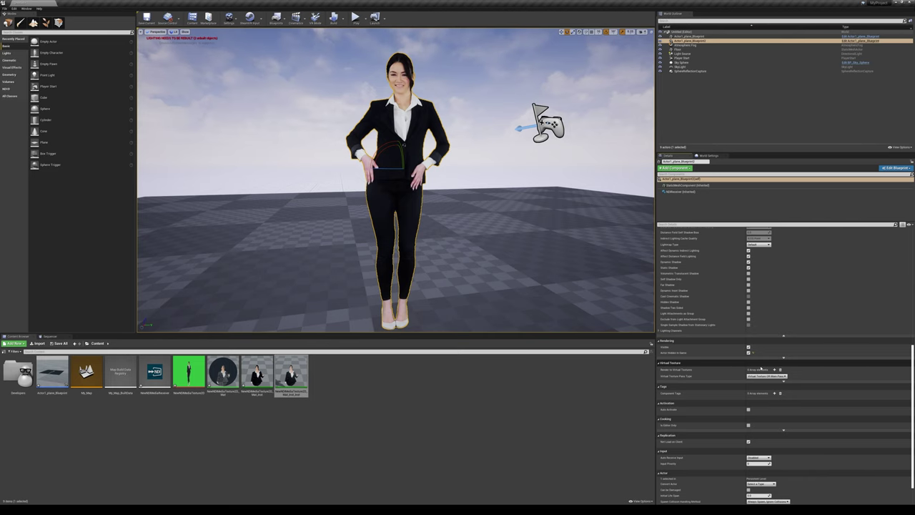
{"action": "scroll", "coordinate": [736, 365], "scroll_direction": "up", "scroll_amount": 3}
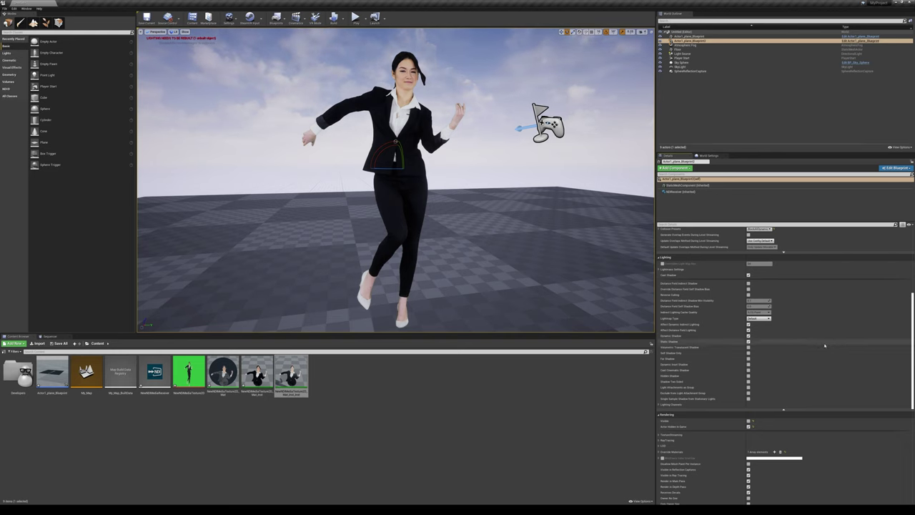
{"action": "scroll", "coordinate": [824, 345], "scroll_direction": "down", "scroll_amount": 2}
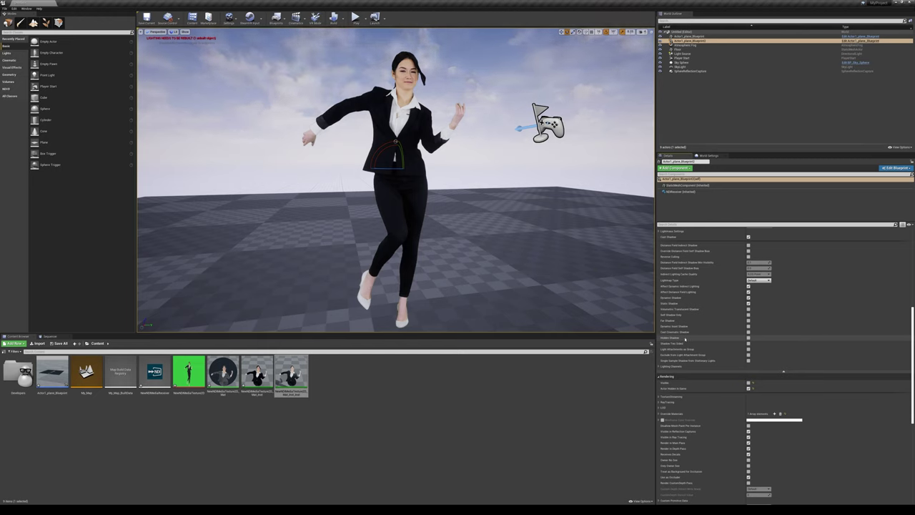
{"action": "left_click", "coordinate": [749, 339]}
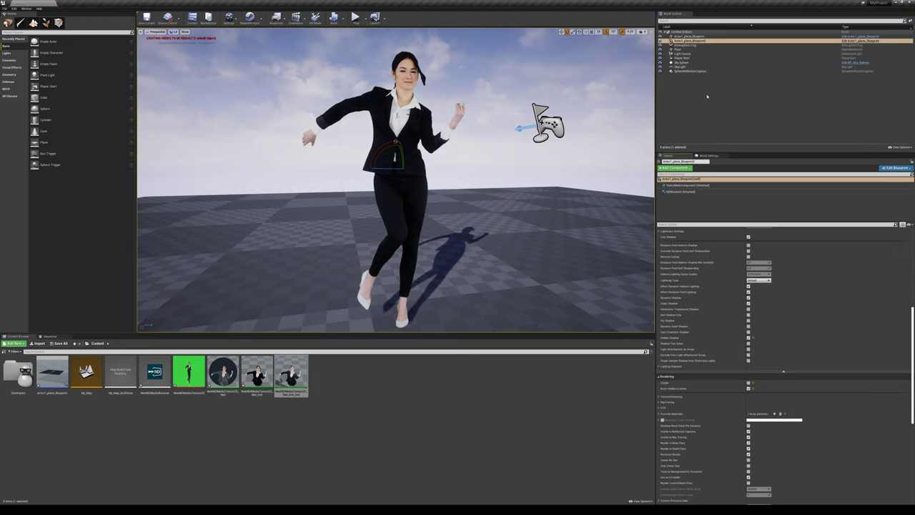
- Tick Actor Hidden in Game under Rendering and test-play the level
{"action": "left_click", "coordinate": [686, 40]}
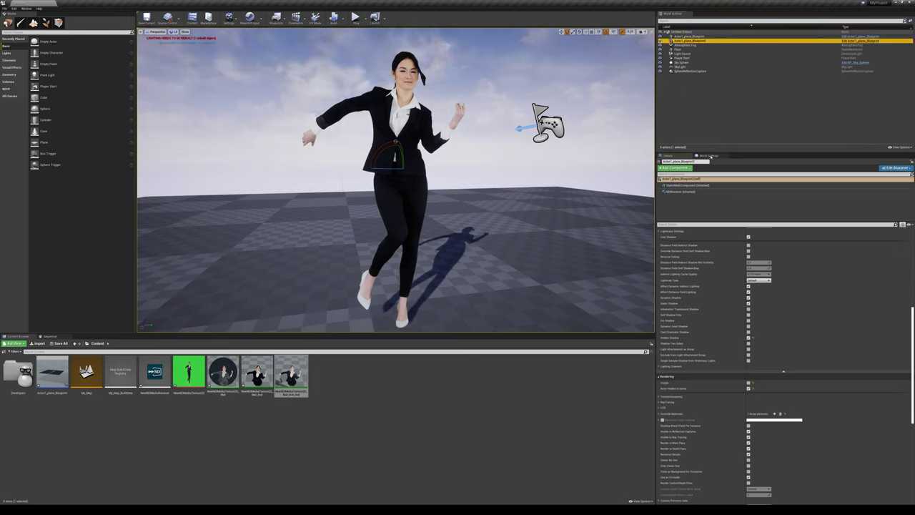
{"action": "scroll", "coordinate": [772, 270], "scroll_direction": "up", "scroll_amount": 5}
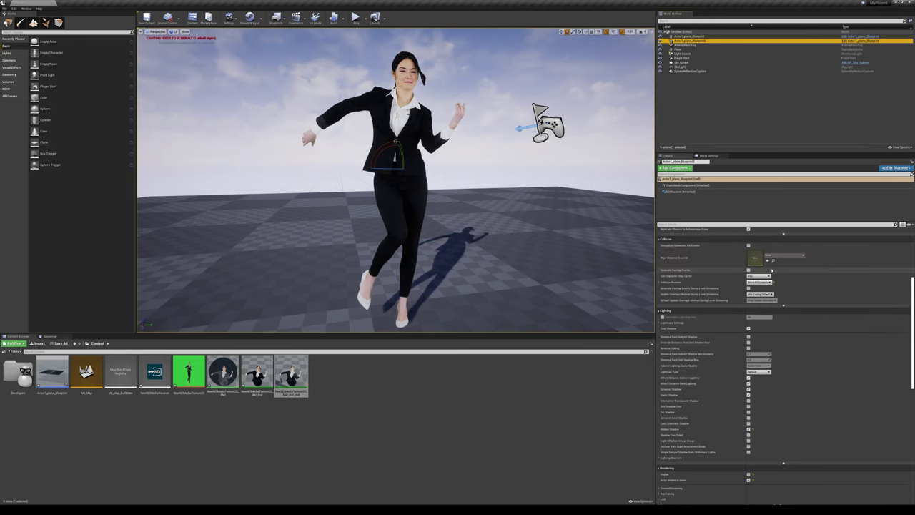
{"action": "scroll", "coordinate": [771, 269], "scroll_direction": "down", "scroll_amount": 10}
{"action": "scroll", "coordinate": [768, 266], "scroll_direction": "down", "scroll_amount": 2}
{"action": "scroll", "coordinate": [786, 278], "scroll_direction": "up", "scroll_amount": 11}
{"action": "scroll", "coordinate": [786, 277], "scroll_direction": "up", "scroll_amount": 7}
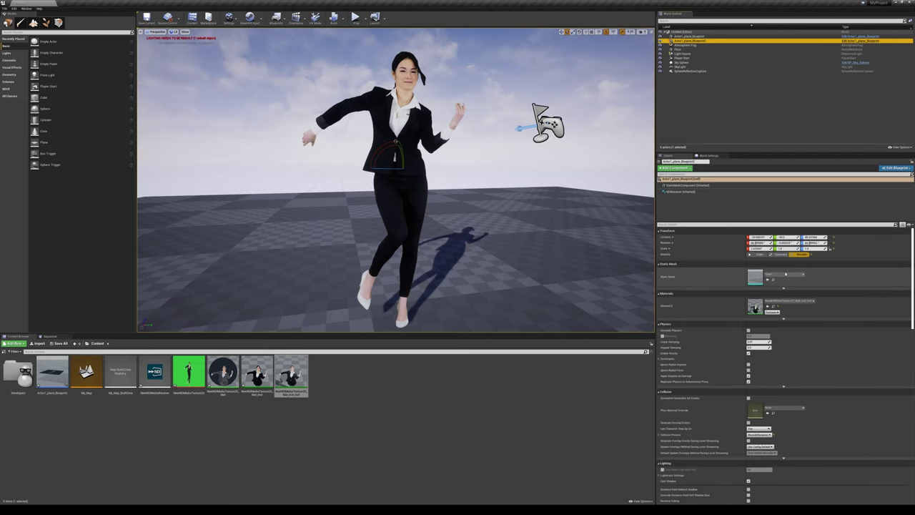
{"action": "scroll", "coordinate": [797, 336], "scroll_direction": "down", "scroll_amount": 3}
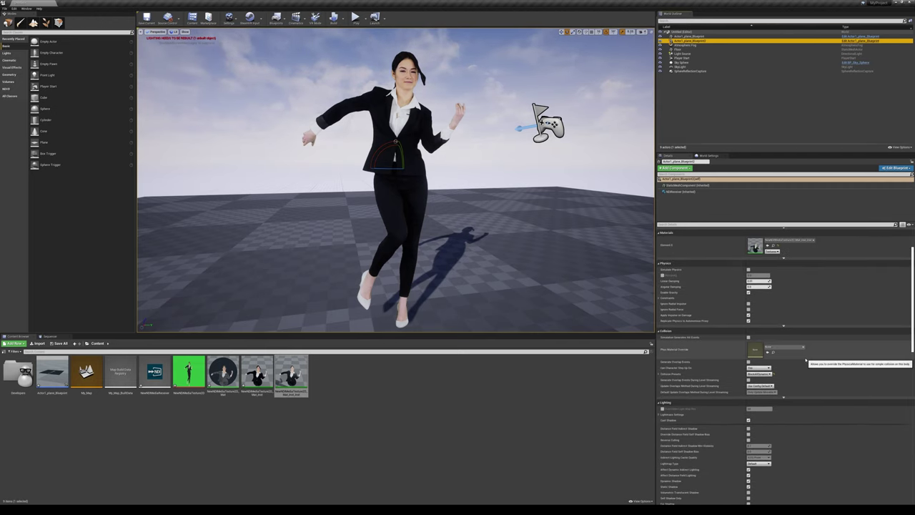
{"action": "scroll", "coordinate": [806, 360], "scroll_direction": "down", "scroll_amount": 7}
{"action": "scroll", "coordinate": [806, 359], "scroll_direction": "down", "scroll_amount": 2}
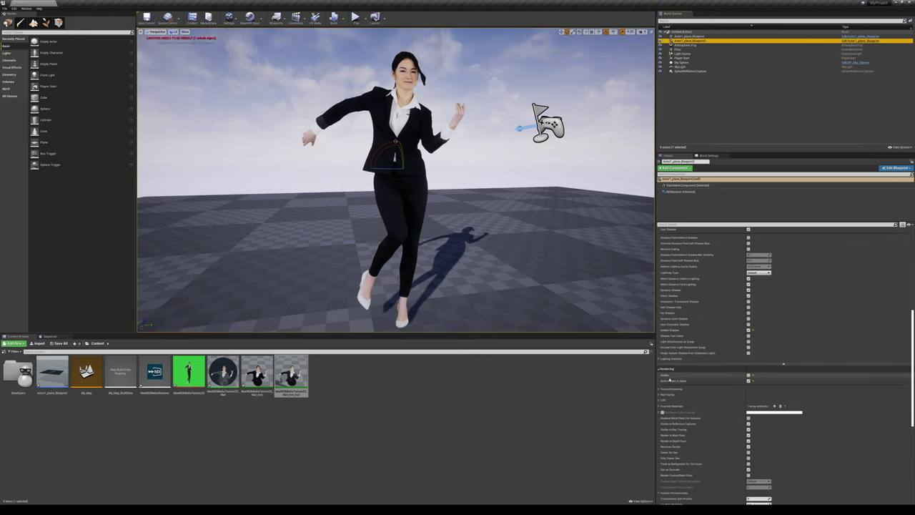
{"action": "left_click", "coordinate": [749, 375]}
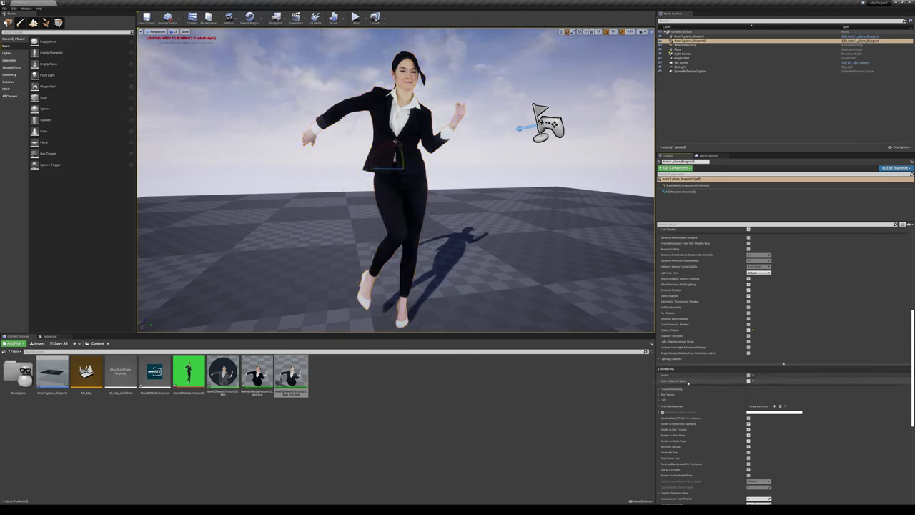
{"action": "left_click", "coordinate": [750, 381]}
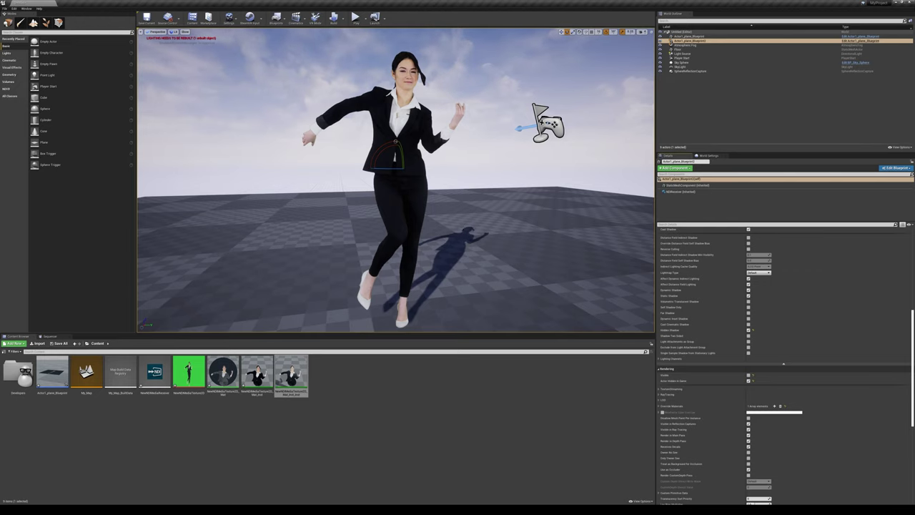
{"action": "left_click", "coordinate": [355, 17]}
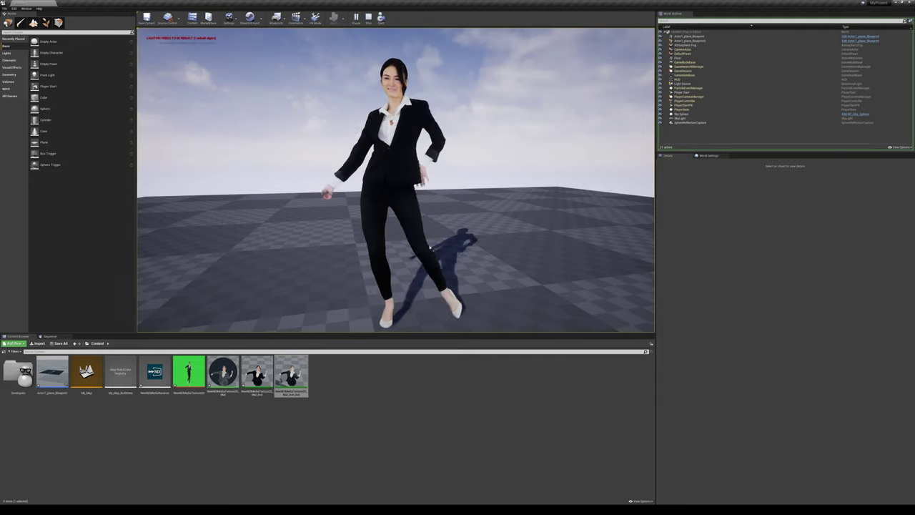
{"action": "left_click", "coordinate": [395, 179]}
{"action": "key", "text": "w"}
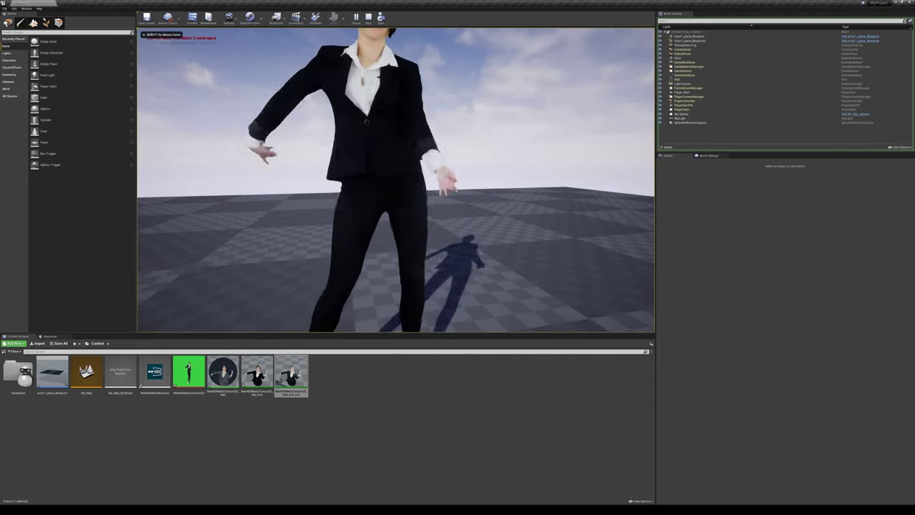
{"action": "key", "text": "s"}
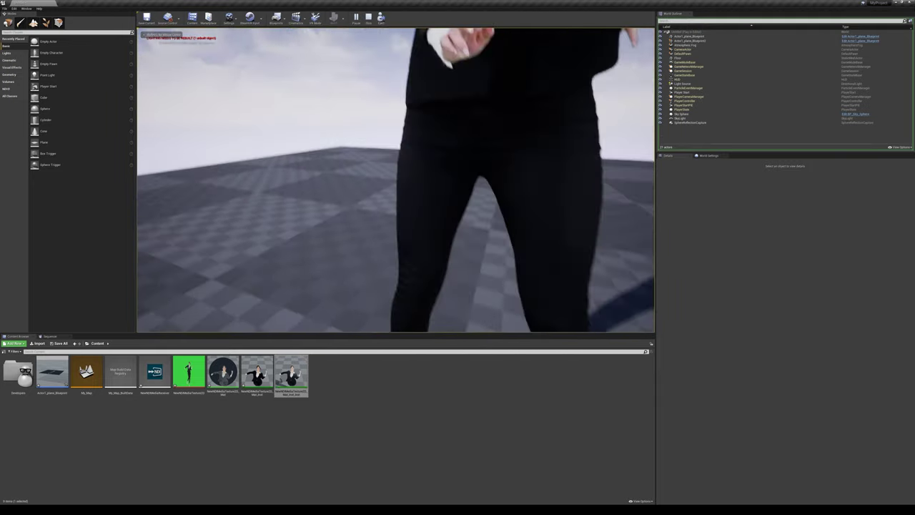
{"action": "key", "text": "w"}
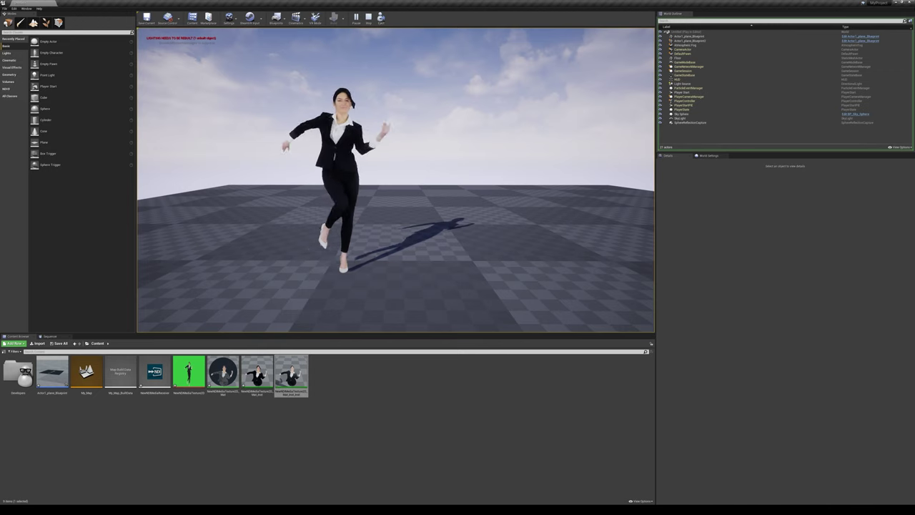
{"action": "key", "text": "Escape"}
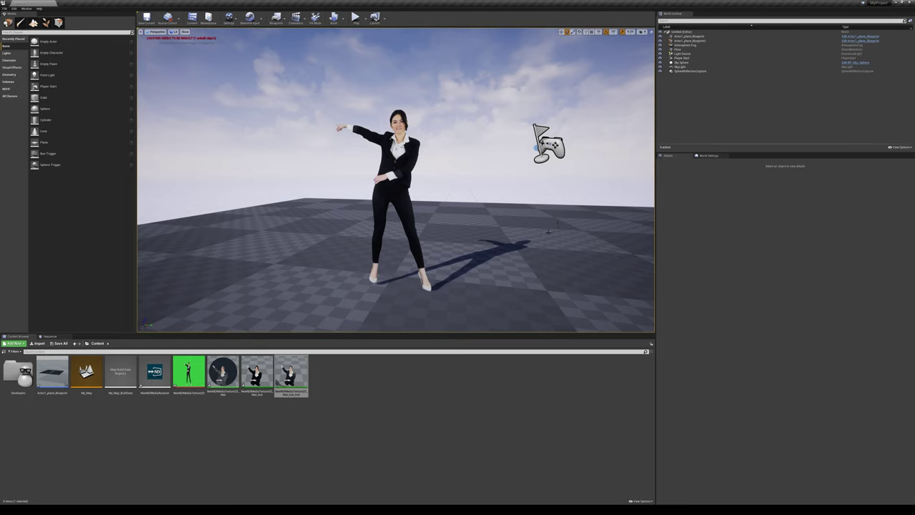
{"action": "left_click", "coordinate": [223, 372]}
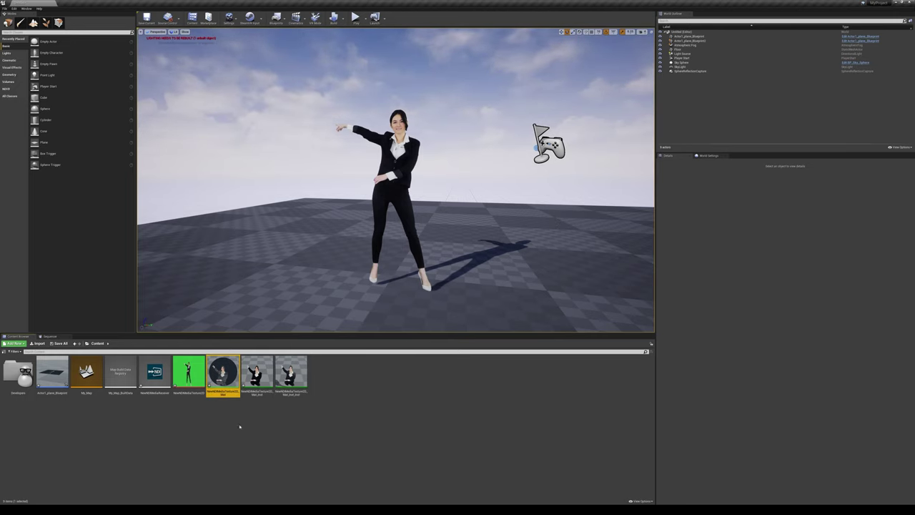
- Open the NDI media material and the NewNDIMediaTexture2D_Mat_Inst_Inst instance to inspect the node graph
{"action": "double_click", "coordinate": [223, 373]}
{"action": "right_click_drag", "start_coordinate": [440, 285], "coordinate": [518, 279]}
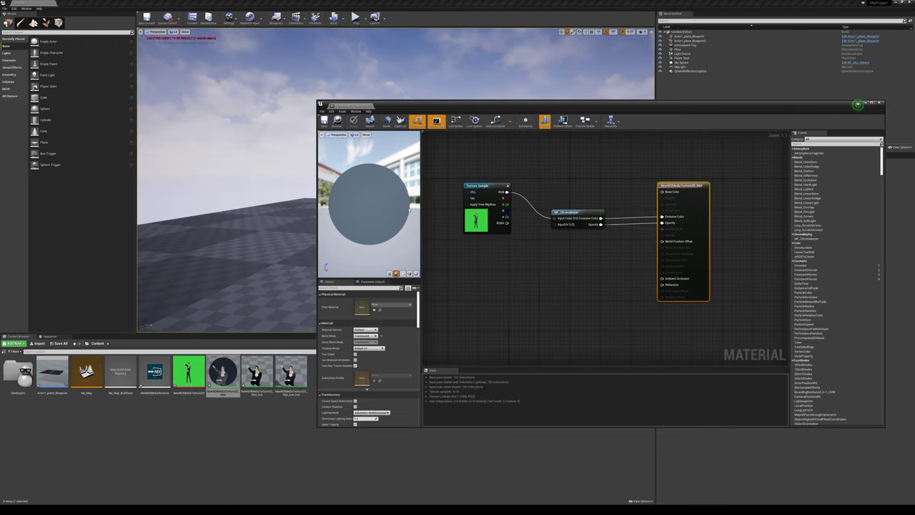
{"action": "left_click", "coordinate": [259, 373]}
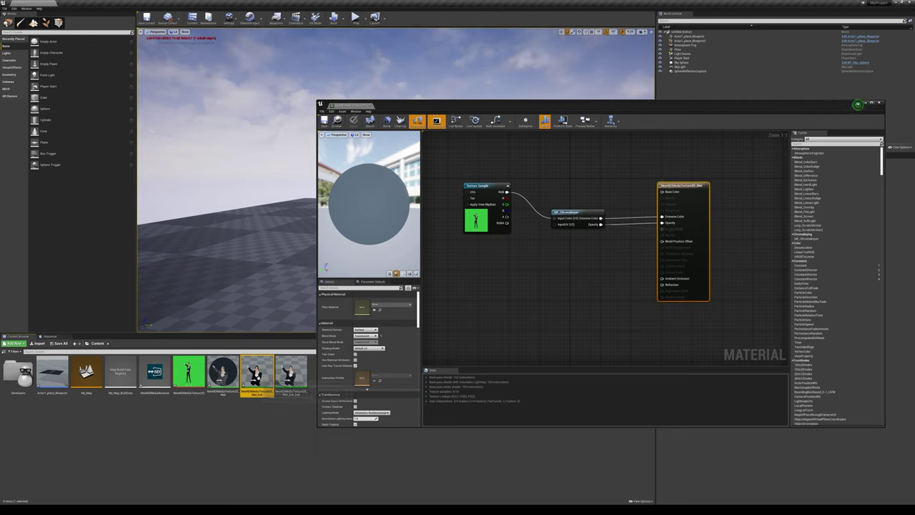
{"action": "left_click", "coordinate": [290, 370]}
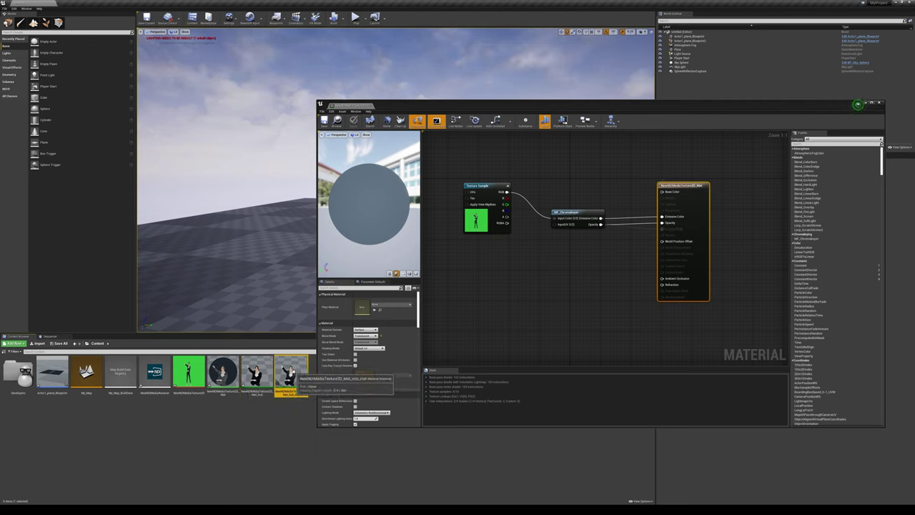
{"action": "double_click", "coordinate": [292, 371]}
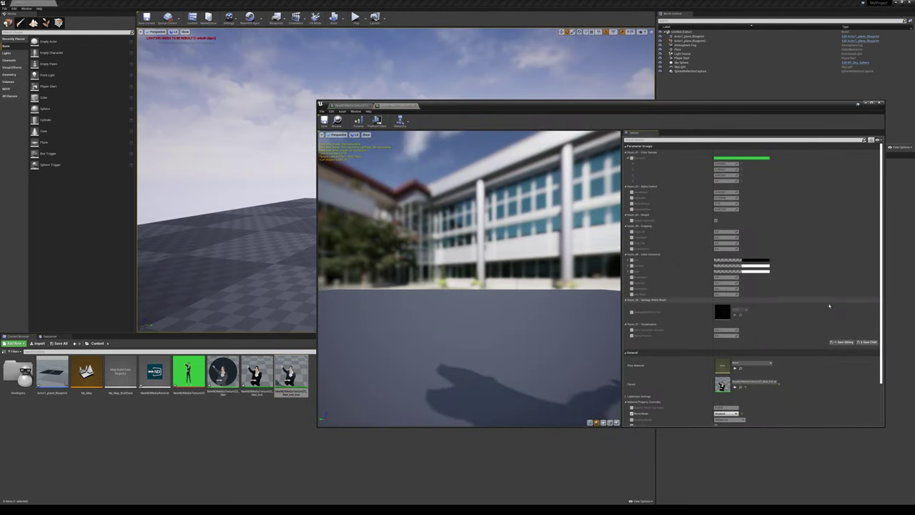
{"action": "scroll", "coordinate": [729, 358], "scroll_direction": "down", "scroll_amount": 3}
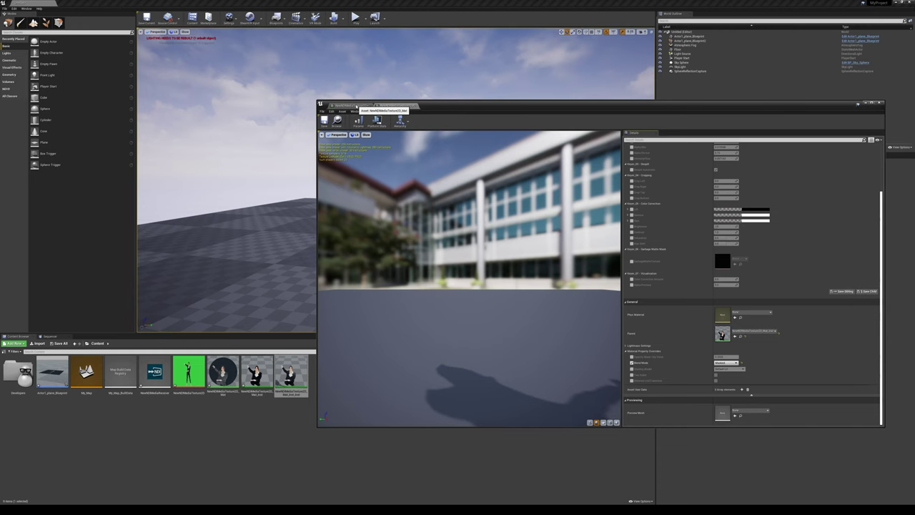
{"action": "left_click", "coordinate": [396, 105]}
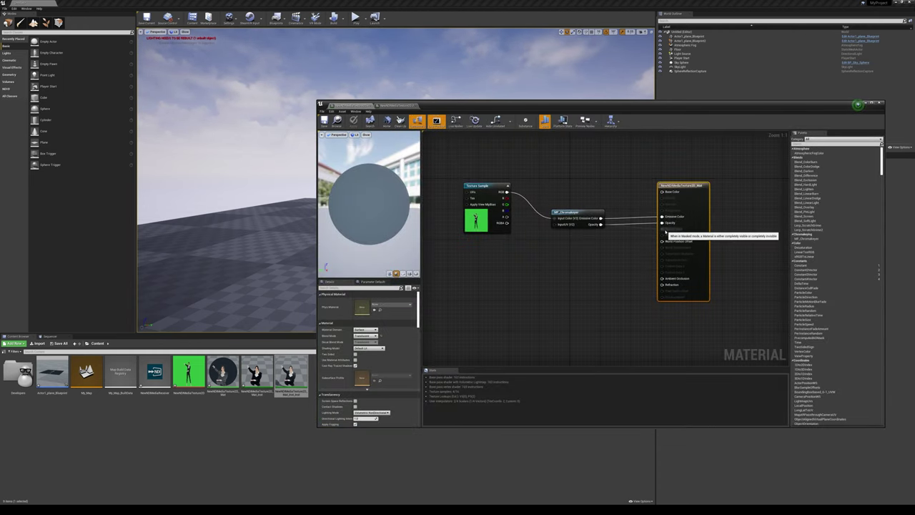
- Wire the MF_Chromakeyer Opacity output into the material's Opacity input and close the editor
{"action": "left_click", "coordinate": [290, 373]}
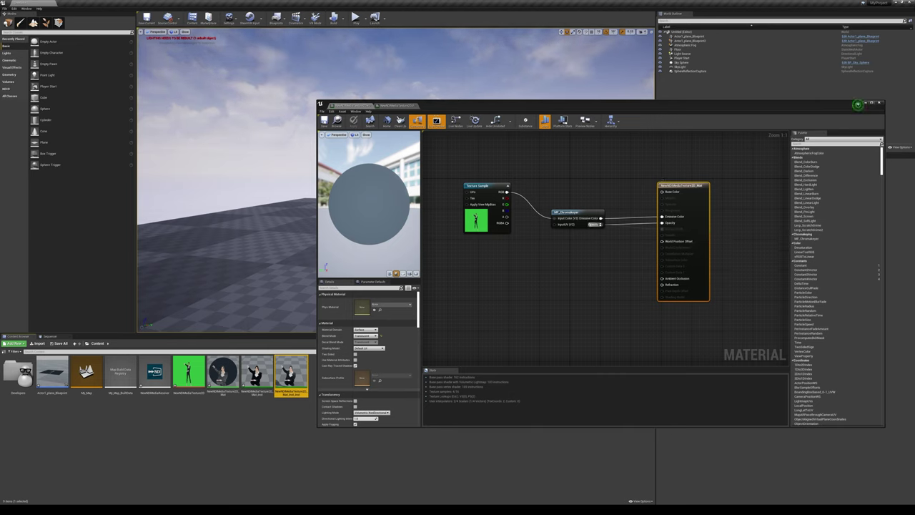
{"action": "left_click_drag", "start_coordinate": [600, 225], "coordinate": [662, 222]}
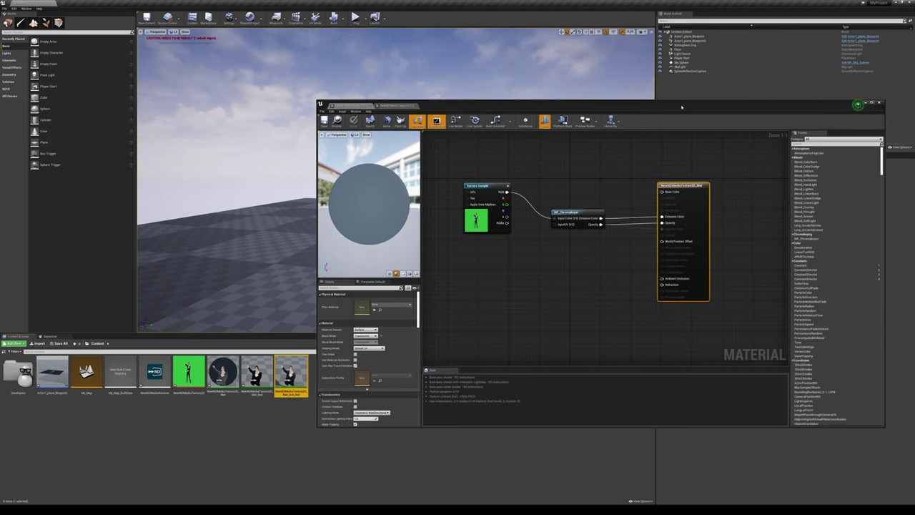
{"action": "left_click_drag", "start_coordinate": [682, 107], "coordinate": [522, 104]}
{"action": "left_click", "coordinate": [723, 105]}
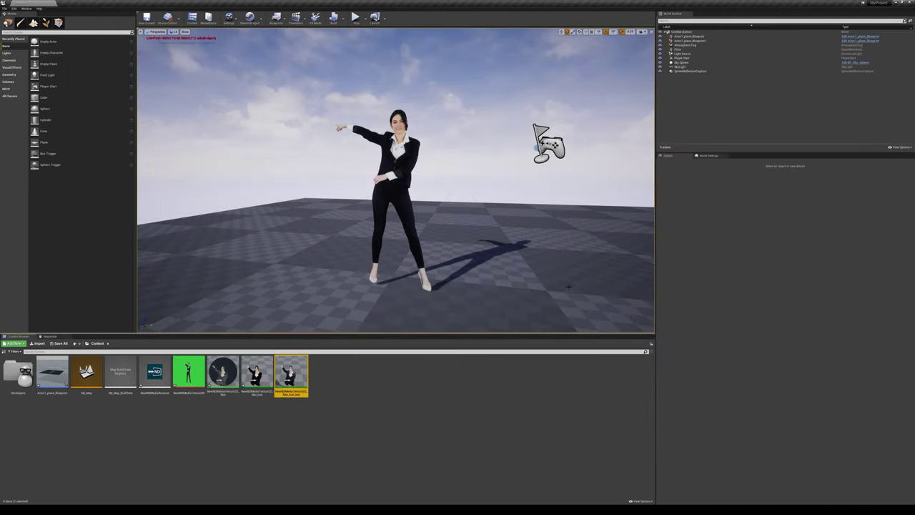
- Select Actor1_plane_Blueprint, switch to move mode, slide it left, then undo
{"action": "left_click", "coordinate": [692, 41]}
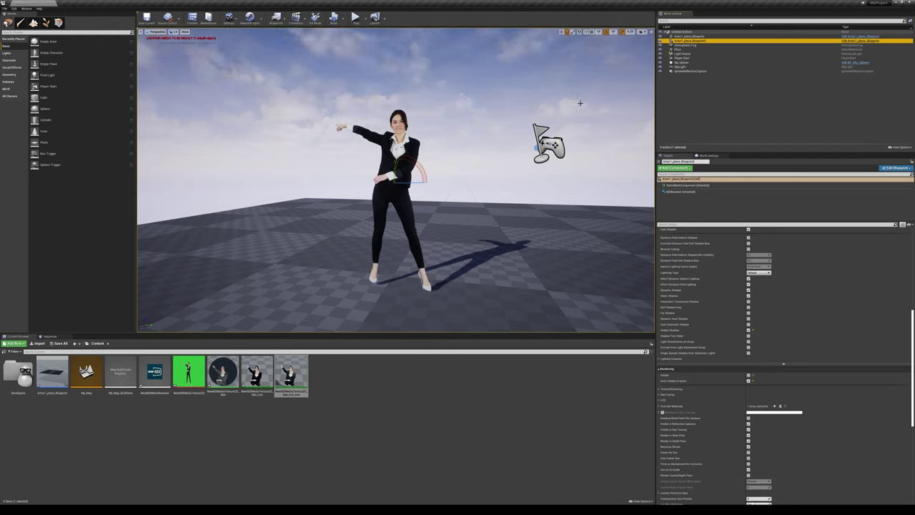
{"action": "left_click", "coordinate": [470, 156]}
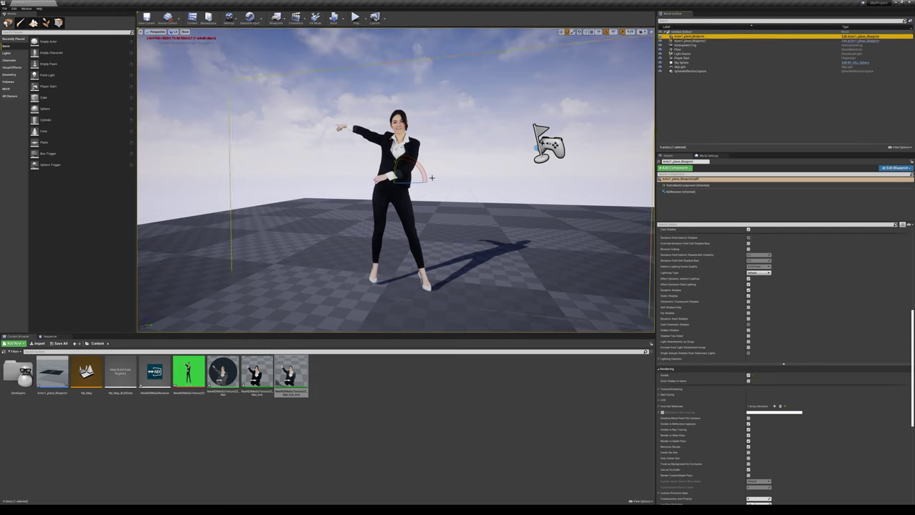
{"action": "left_click", "coordinate": [562, 33]}
{"action": "left_click_drag", "start_coordinate": [415, 181], "coordinate": [323, 181]}
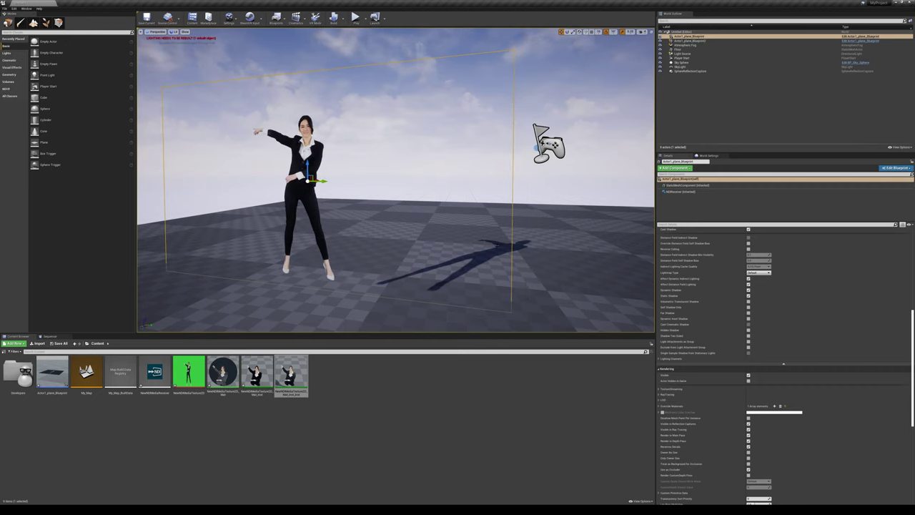
{"action": "key", "text": "ctrl+z"}
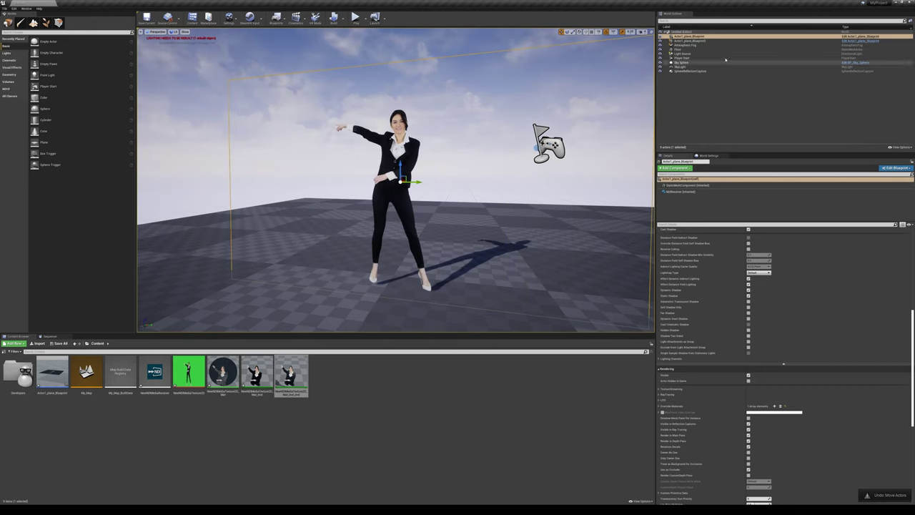
- Parent Actor1_plane_Blueprint2 under Actor1_plane_Blueprint and test by moving the parent, then undoing
{"action": "left_click", "coordinate": [673, 42]}
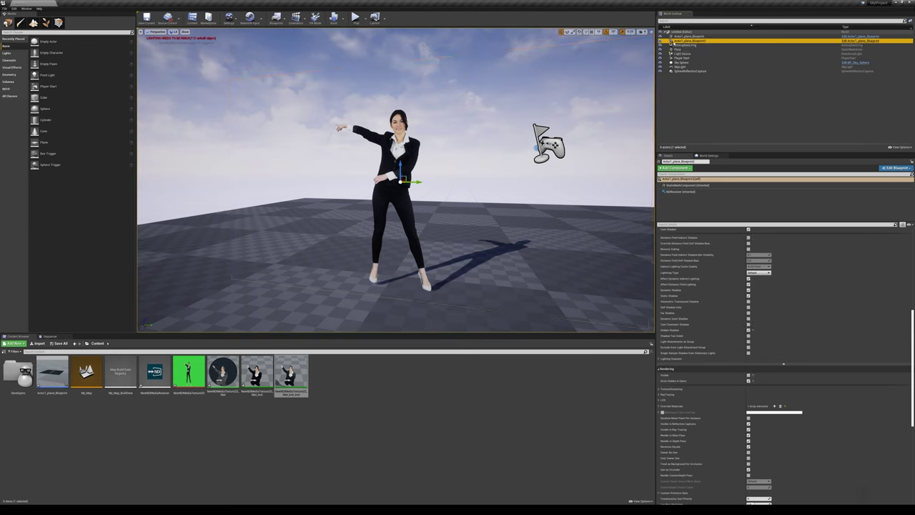
{"action": "left_click_drag", "start_coordinate": [672, 43], "coordinate": [695, 36]}
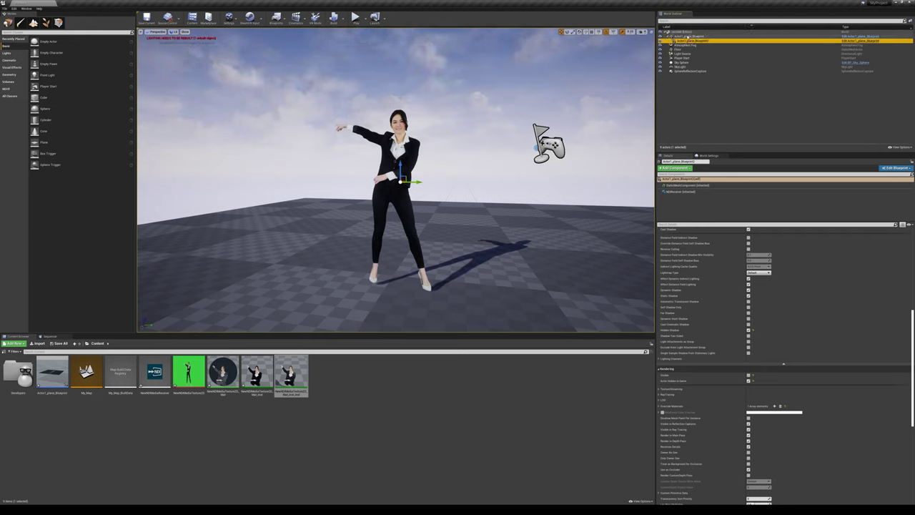
{"action": "left_click", "coordinate": [688, 37]}
{"action": "left_click", "coordinate": [689, 40]}
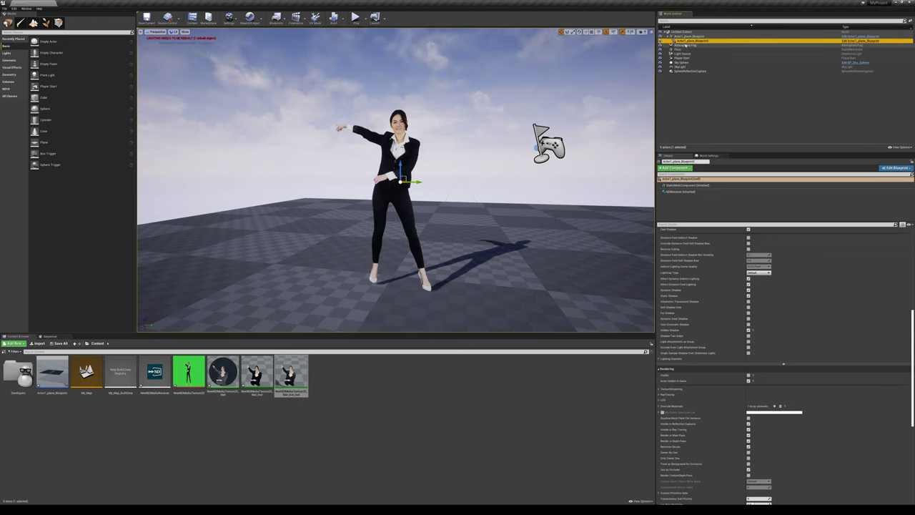
{"action": "key", "text": "Delete"}
{"action": "left_click", "coordinate": [688, 37]}
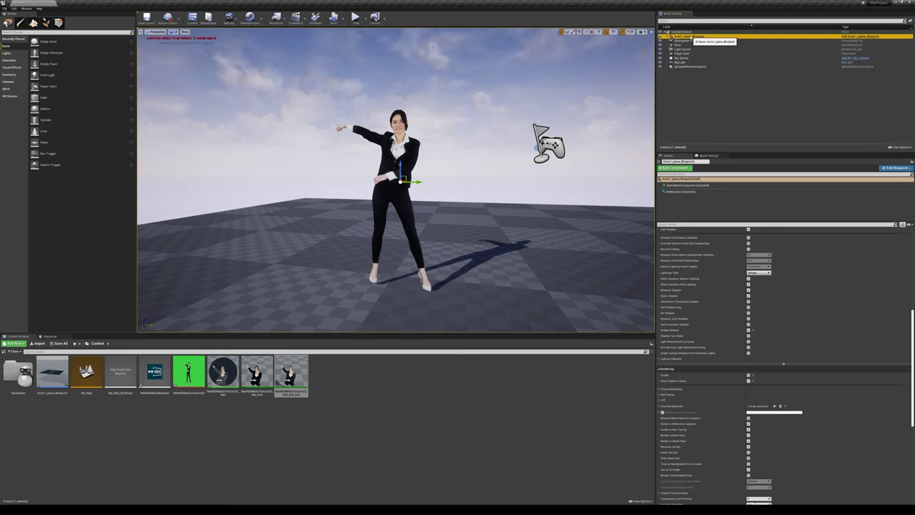
{"action": "left_click_drag", "start_coordinate": [414, 184], "coordinate": [322, 236]}
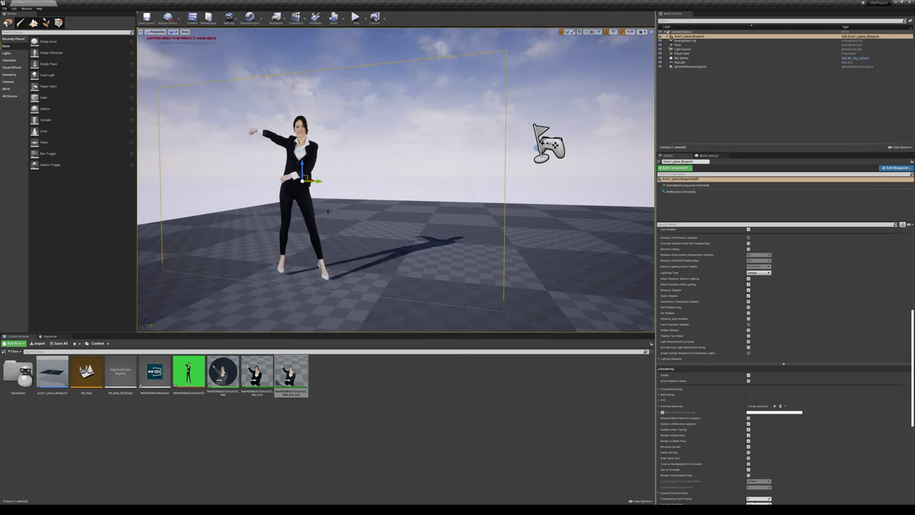
{"action": "key", "text": "ctrl+z"}
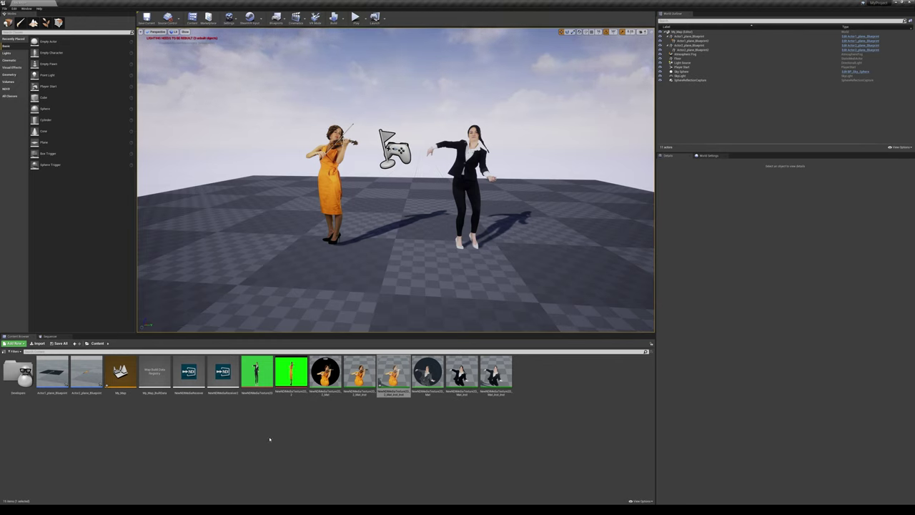
- Clear the asset selection in the Content Browser
{"action": "right_click", "coordinate": [450, 429]}
{"action": "left_click", "coordinate": [567, 406]}
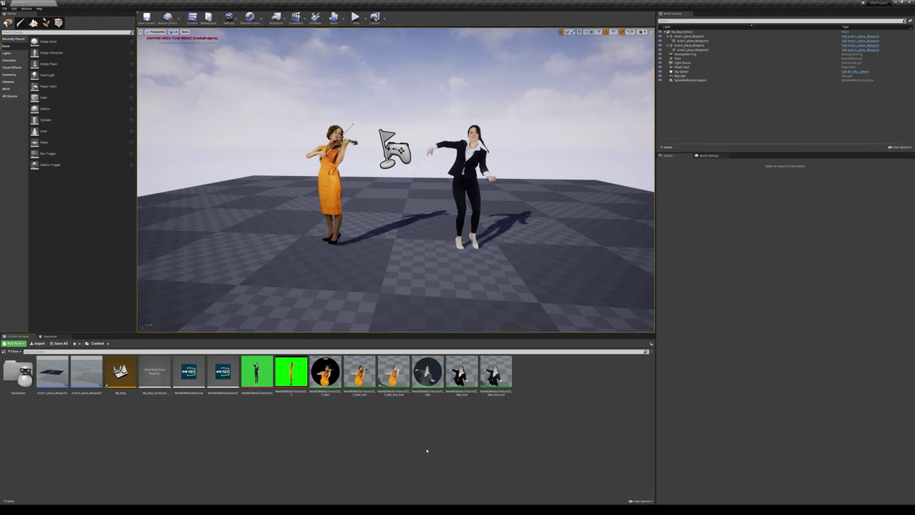
- Create a new folder named Materials in Content
{"action": "right_click", "coordinate": [361, 447]}
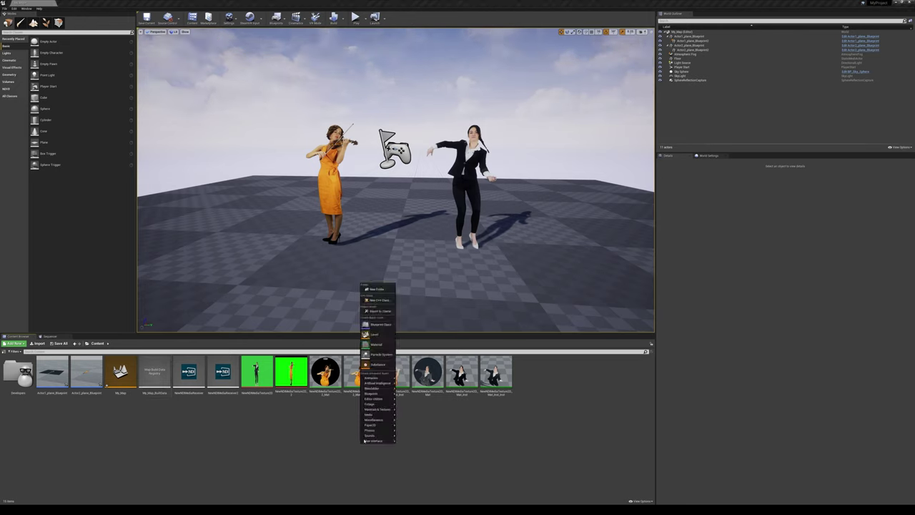
{"action": "left_click", "coordinate": [379, 289]}
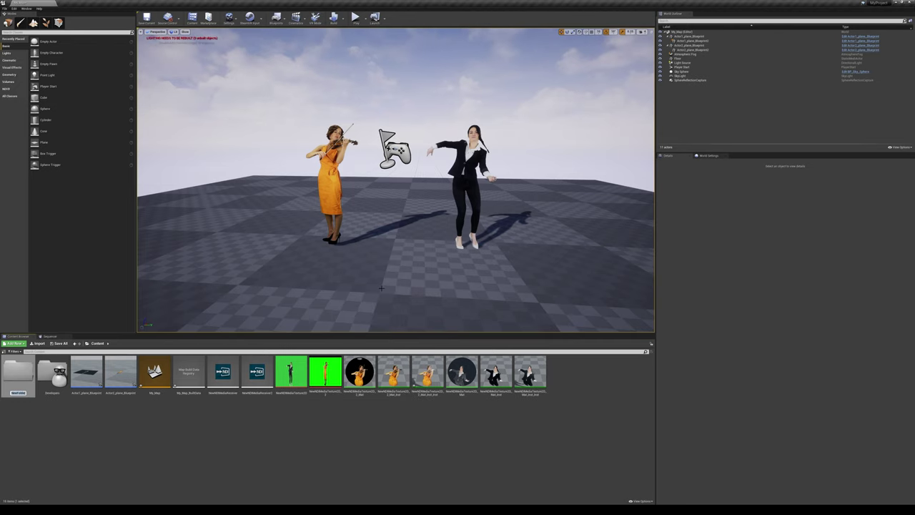
{"action": "type", "text": "Materials"}
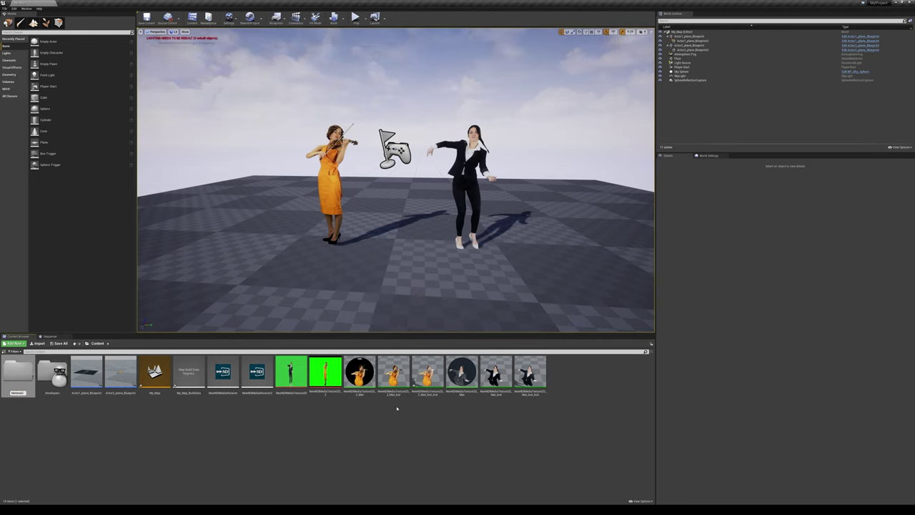
{"action": "key", "text": "Return"}
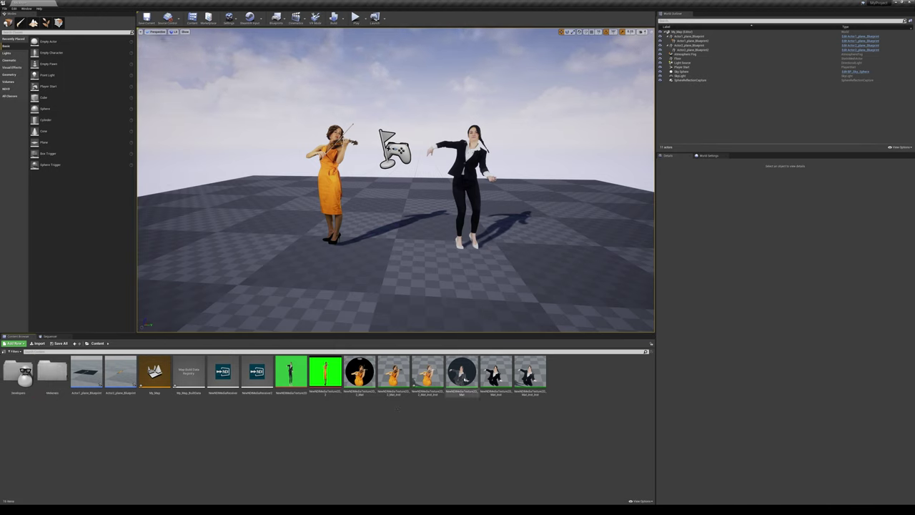
- Move the six NDI material assets into the Materials folder
{"action": "left_click", "coordinate": [361, 378]}
{"action": "left_click", "coordinate": [393, 372], "text": "ctrl"}
{"action": "left_click", "coordinate": [427, 372], "text": "ctrl"}
{"action": "left_click", "coordinate": [462, 372], "text": "ctrl"}
{"action": "left_click", "coordinate": [496, 372], "text": "ctrl"}
{"action": "left_click", "coordinate": [530, 372], "text": "ctrl"}
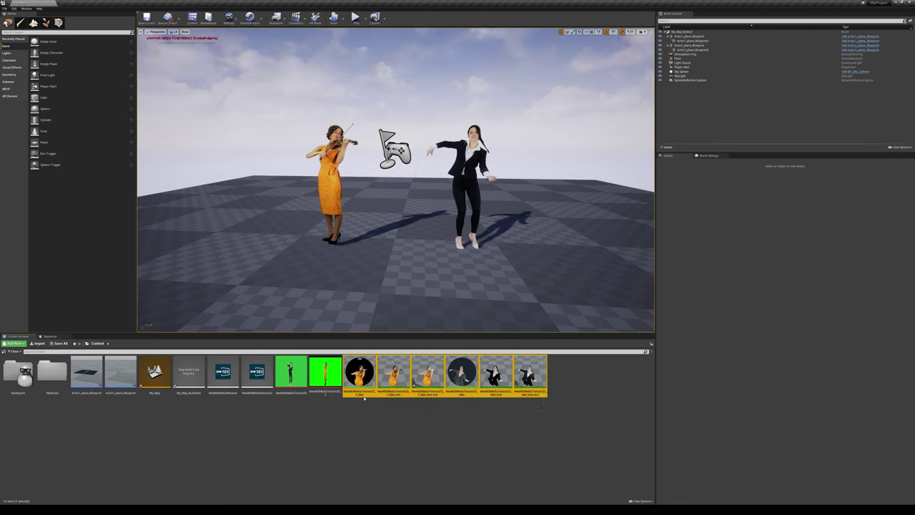
{"action": "left_click_drag", "start_coordinate": [364, 395], "coordinate": [56, 375]}
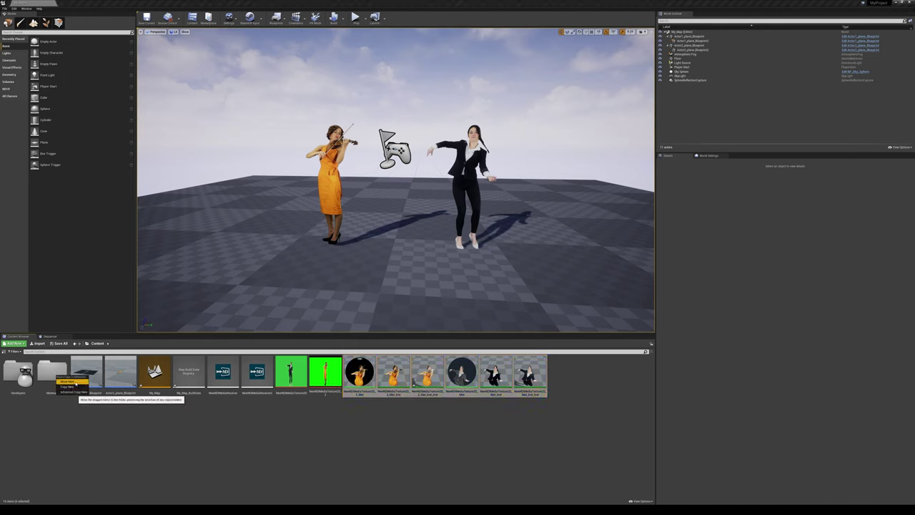
{"action": "left_click", "coordinate": [72, 382]}
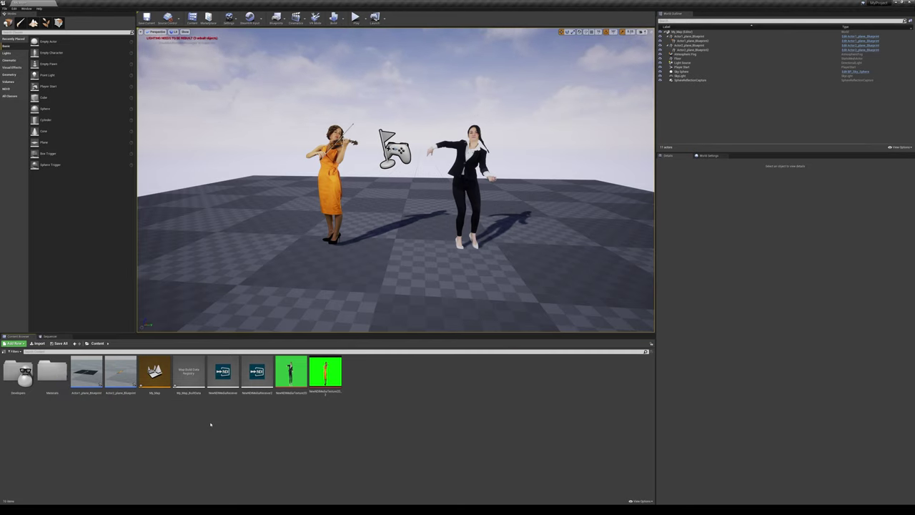
- Create another new folder named Maps in Content
{"action": "right_click", "coordinate": [420, 401]}
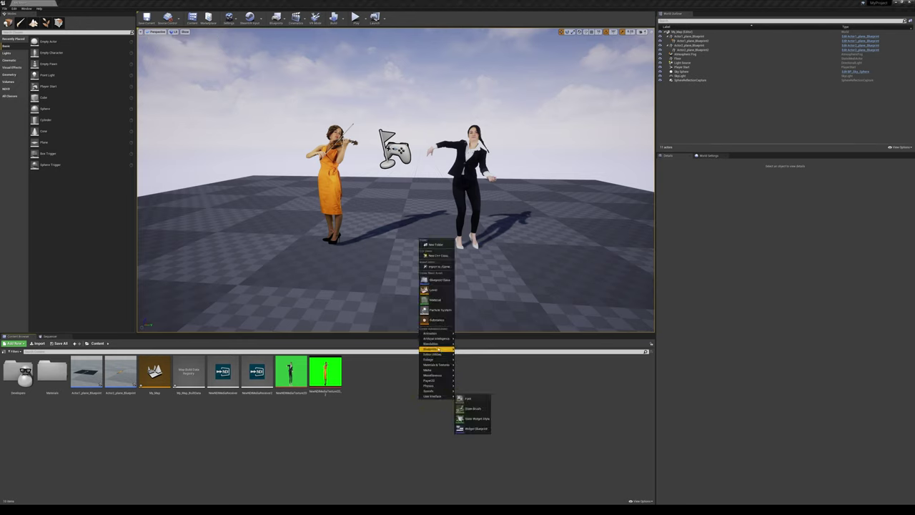
{"action": "left_click", "coordinate": [429, 245]}
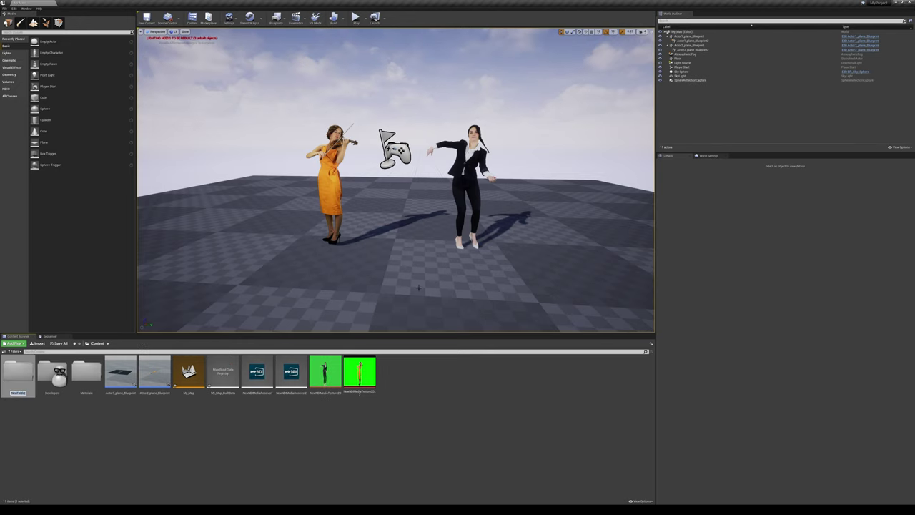
{"action": "type", "text": "Map"}
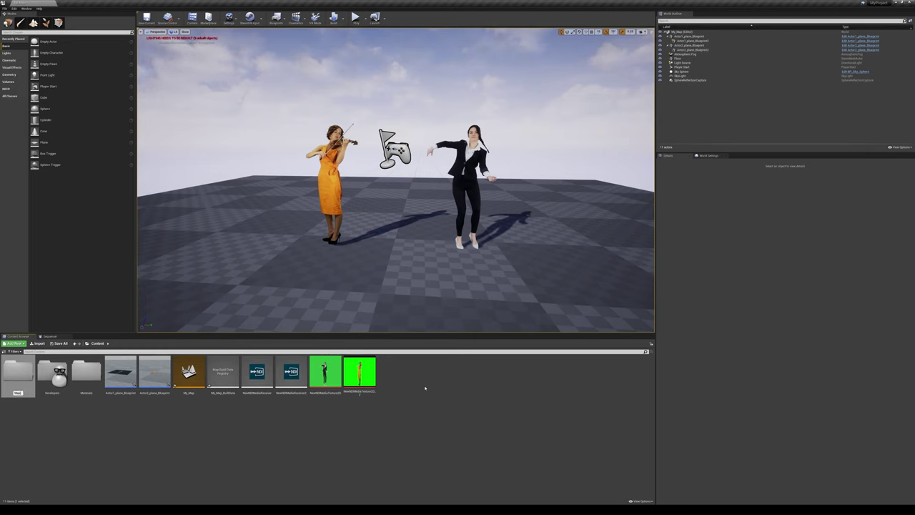
{"action": "type", "text": "s"}
{"action": "key", "text": "Return"}
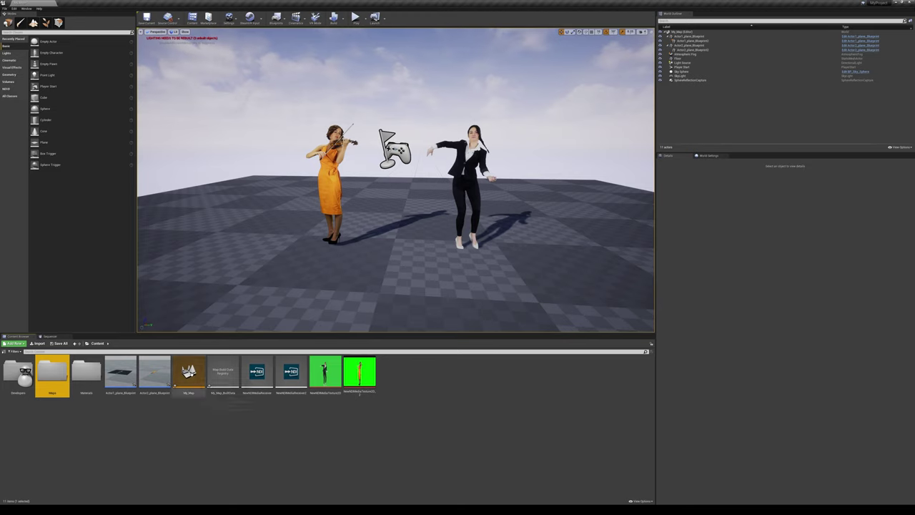
- Move My_Map and My_Map_BuiltData into the Maps folder
{"action": "left_click", "coordinate": [189, 374]}
{"action": "left_click", "coordinate": [224, 376], "text": "ctrl"}
{"action": "left_click_drag", "start_coordinate": [224, 376], "coordinate": [53, 374]}
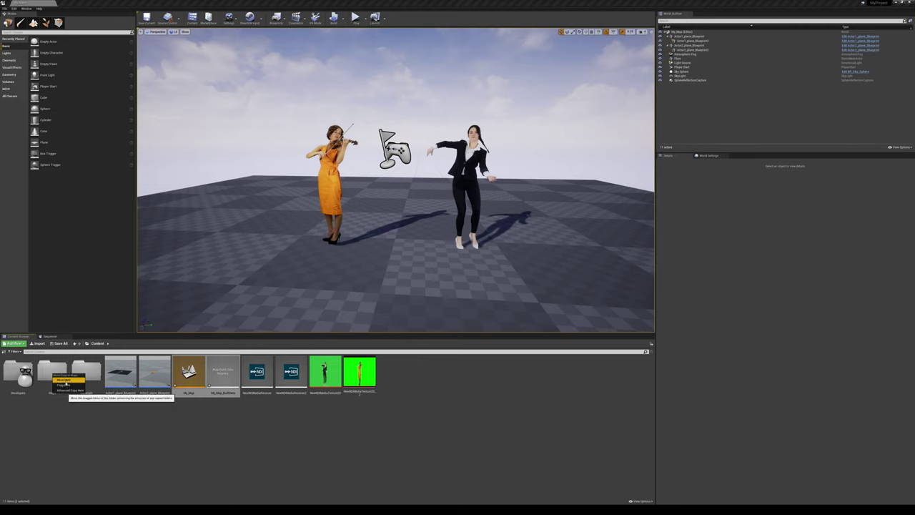
{"action": "left_click", "coordinate": [63, 379]}
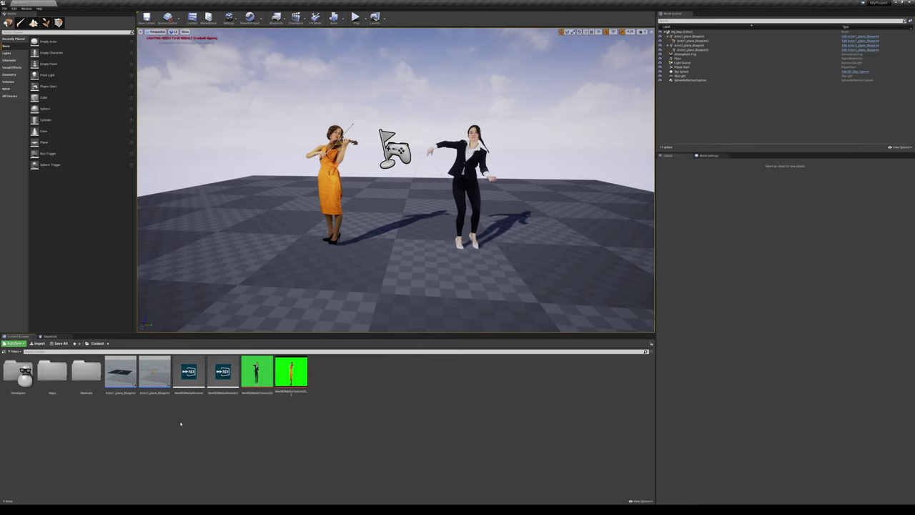
- Create an NDI folder and move both NewNDIMediaReceiver assets into it
{"action": "right_click", "coordinate": [238, 428]}
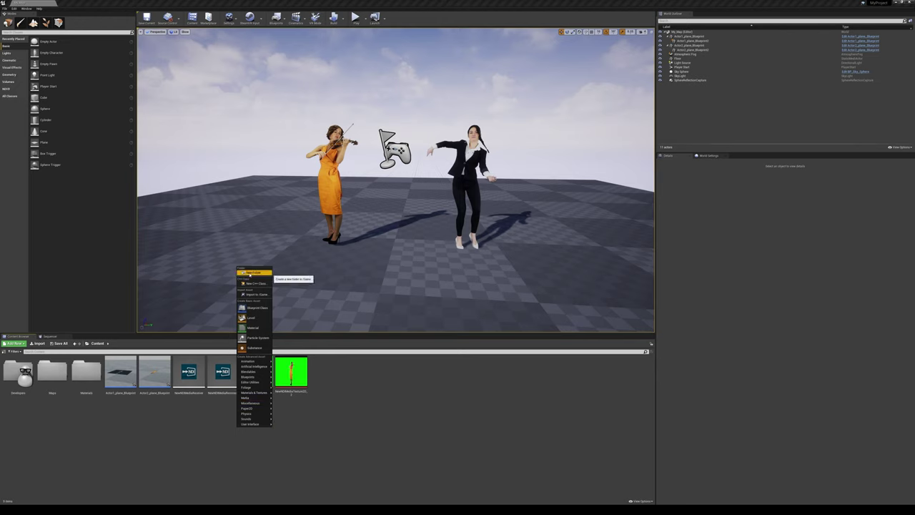
{"action": "left_click", "coordinate": [254, 273]}
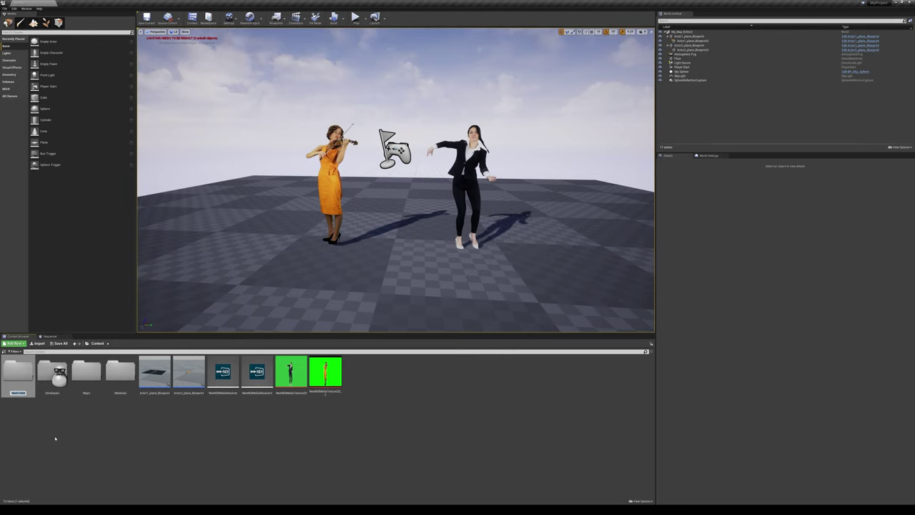
{"action": "type", "text": "NDI"}
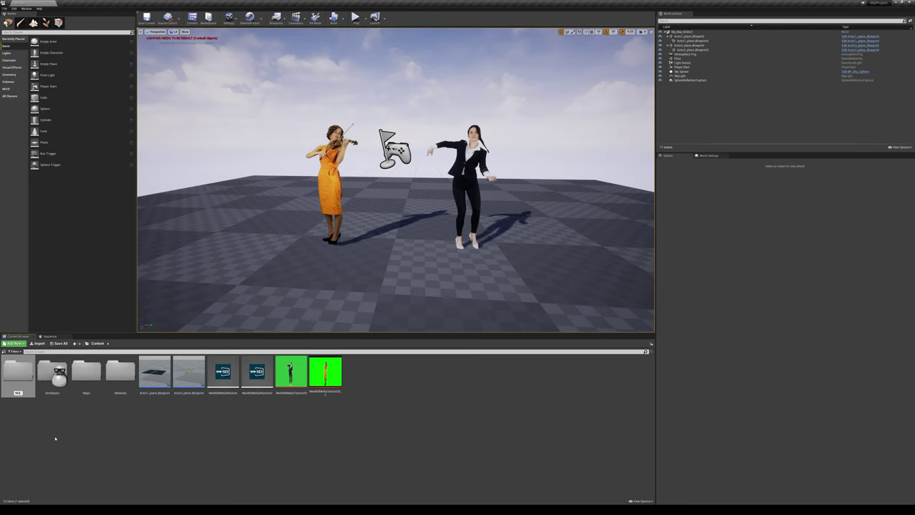
{"action": "key", "text": "Return"}
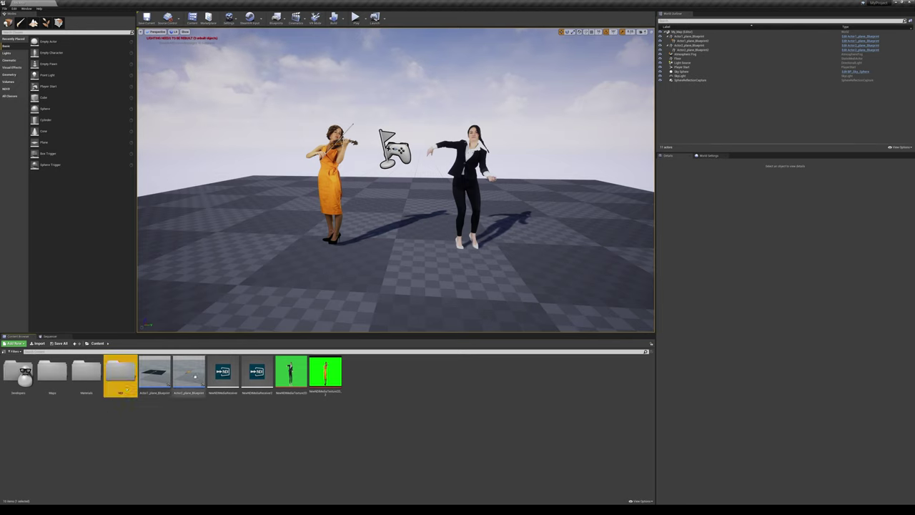
{"action": "left_click", "coordinate": [223, 372]}
{"action": "left_click", "coordinate": [257, 372], "text": "ctrl"}
{"action": "left_click_drag", "start_coordinate": [222, 372], "coordinate": [116, 373]}
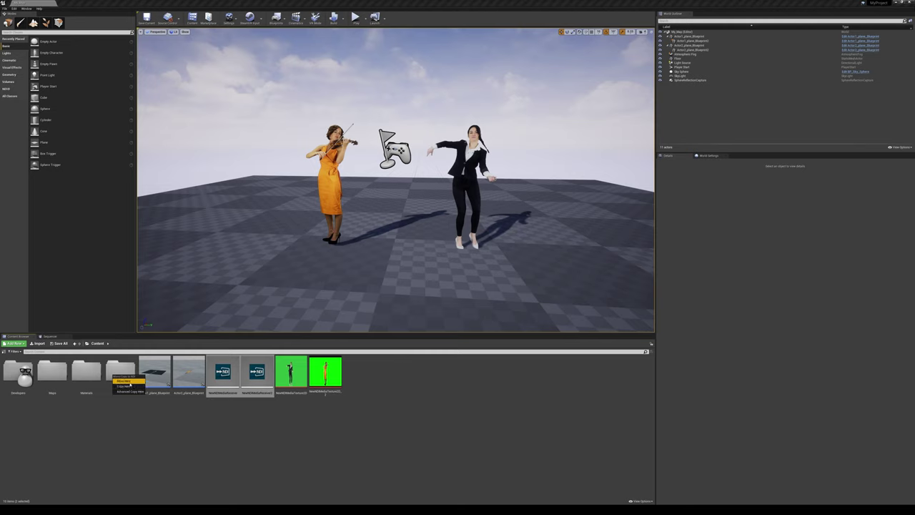
{"action": "left_click", "coordinate": [124, 381]}
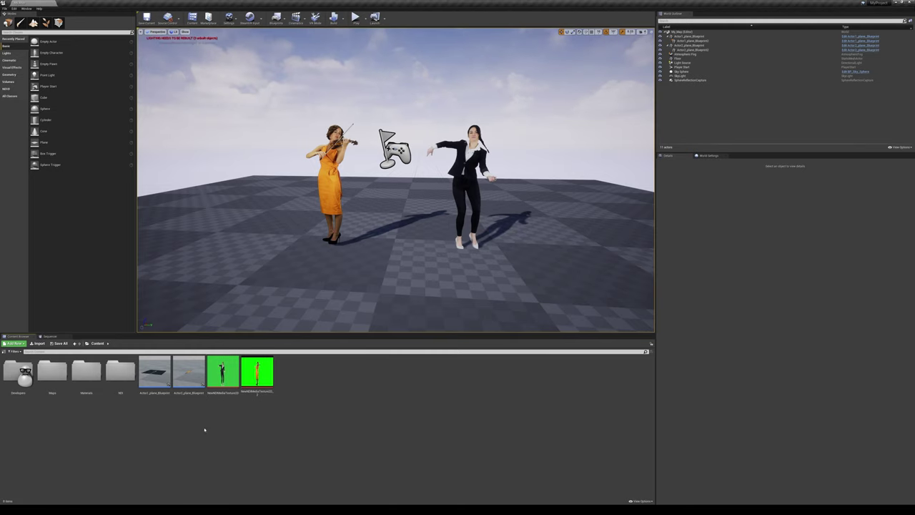
- Create a Blueprint folder and move Actor1_plane_Blueprint and Actor2_plane_Blueprint into it
{"action": "right_click", "coordinate": [279, 423]}
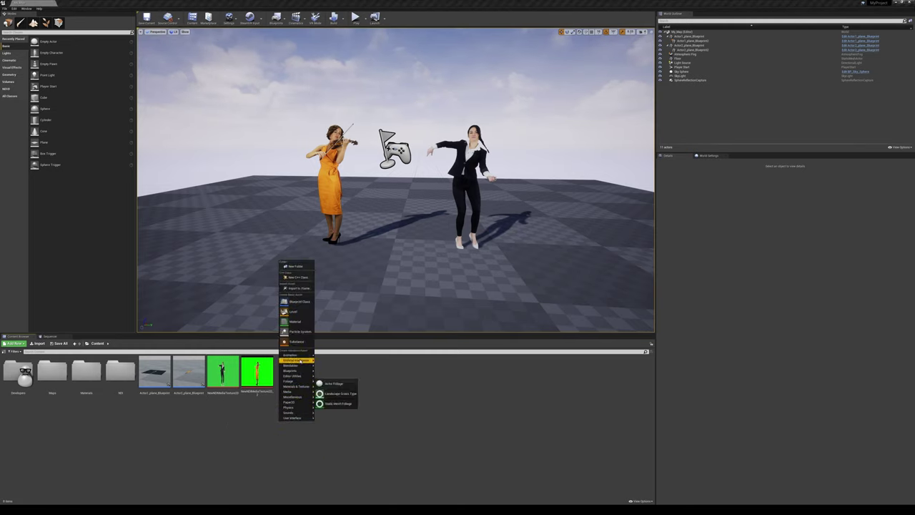
{"action": "left_click", "coordinate": [296, 266]}
{"action": "type", "text": "Blueprint"}
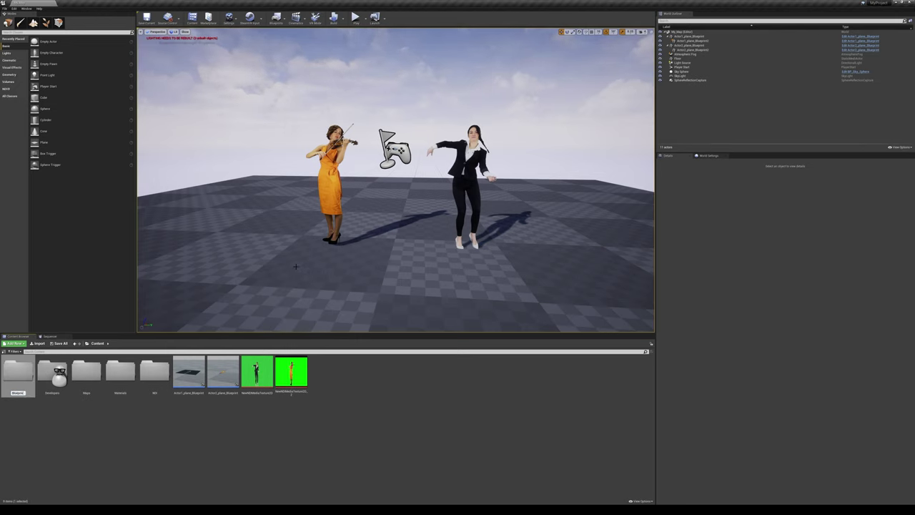
{"action": "key", "text": "Return"}
{"action": "left_click", "coordinate": [188, 372]}
{"action": "left_click", "coordinate": [222, 371], "text": "ctrl"}
{"action": "left_click_drag", "start_coordinate": [222, 372], "coordinate": [17, 375]}
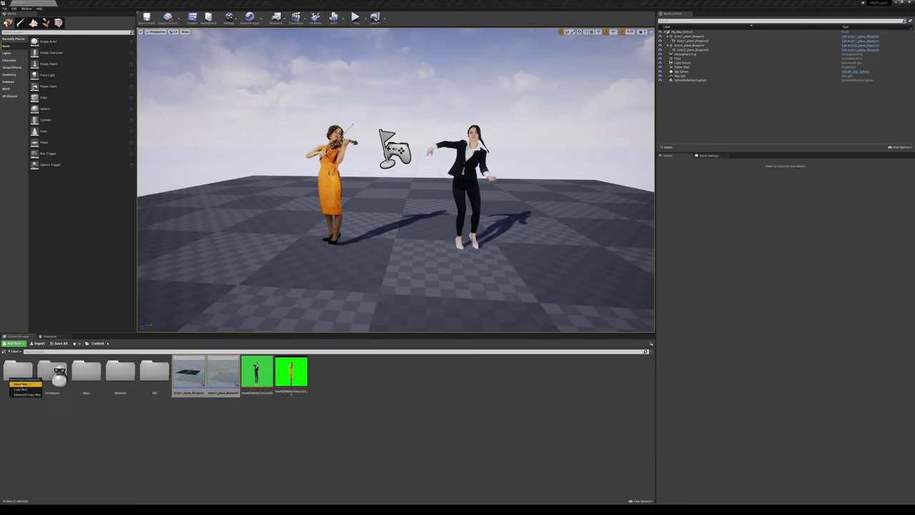
{"action": "left_click", "coordinate": [28, 386]}
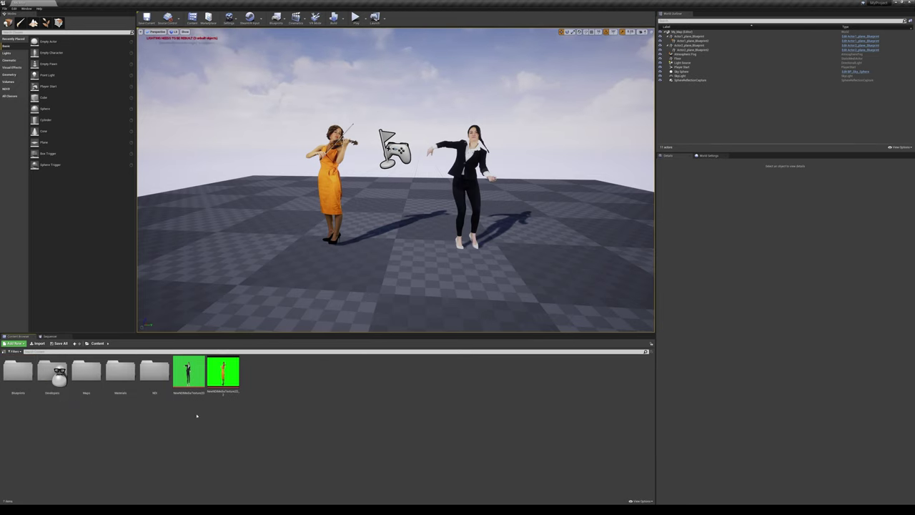
- Create a Media_Textures folder and move both NDI media textures into it
{"action": "right_click", "coordinate": [236, 412]}
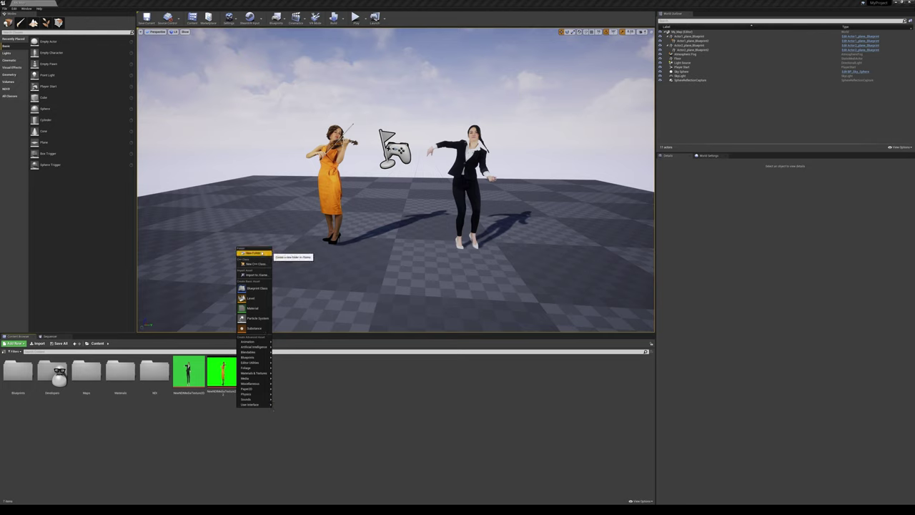
{"action": "left_click", "coordinate": [258, 253]}
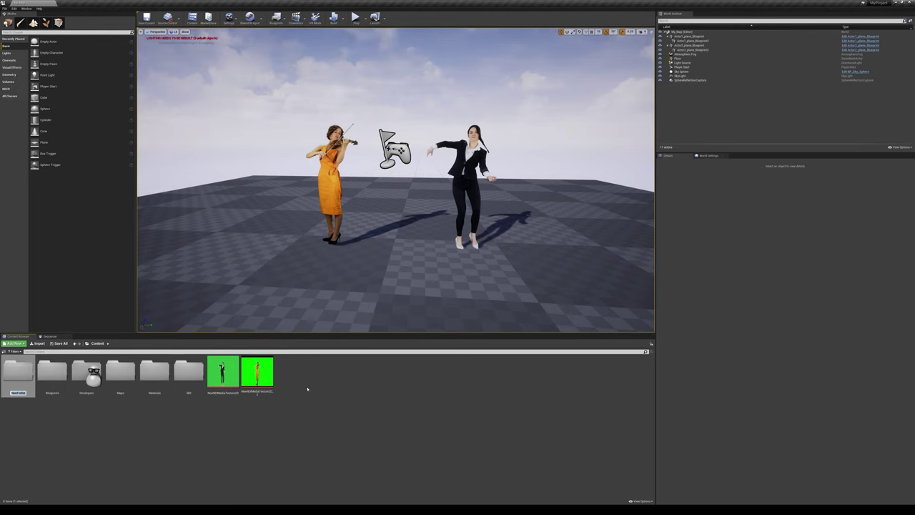
{"action": "type", "text": "Tag"}
{"action": "type", "text": "ture"}
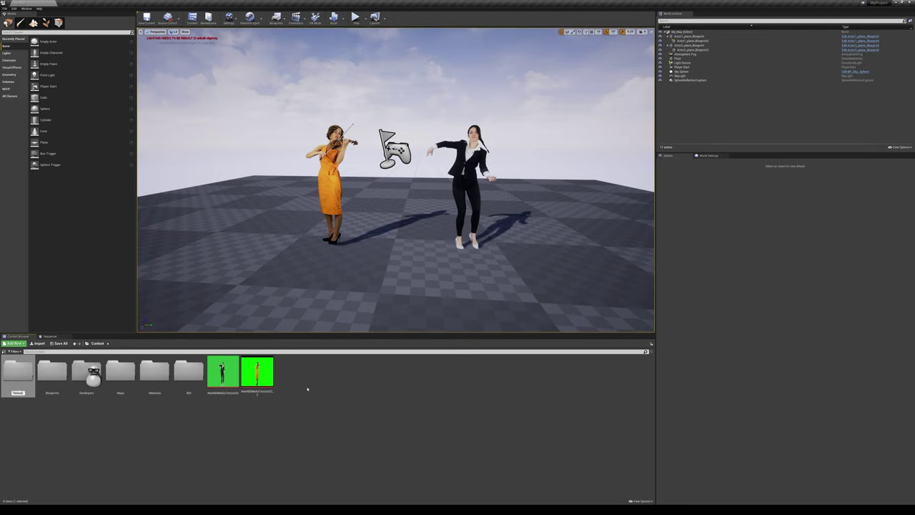
{"action": "key", "text": "BackSpace"}
{"action": "key", "text": "BackSpace"}
{"action": "key", "text": "BackSpace"}
{"action": "key", "text": "BackSpace"}
{"action": "key", "text": "BackSpace"}
{"action": "key", "text": "BackSpace"}
{"action": "key", "text": "BackSpace"}
{"action": "type", "text": "Media Text"}
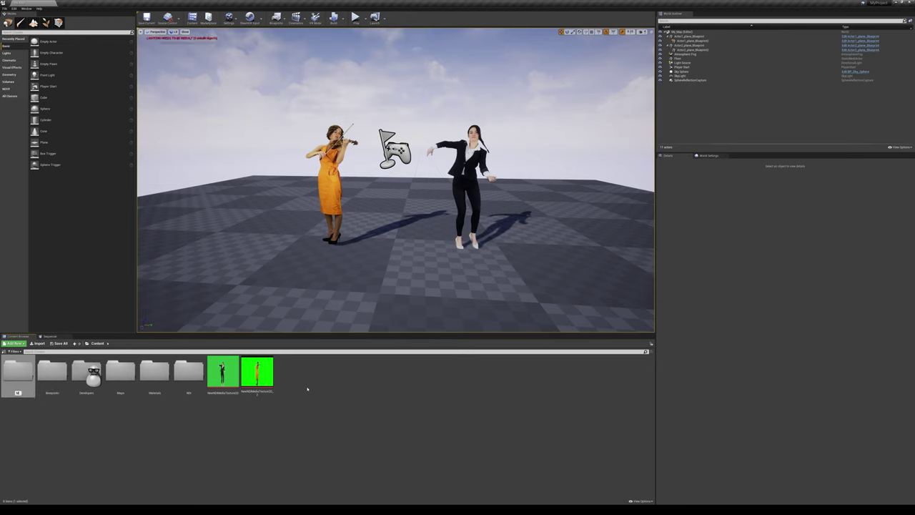
{"action": "type", "text": "ure"}
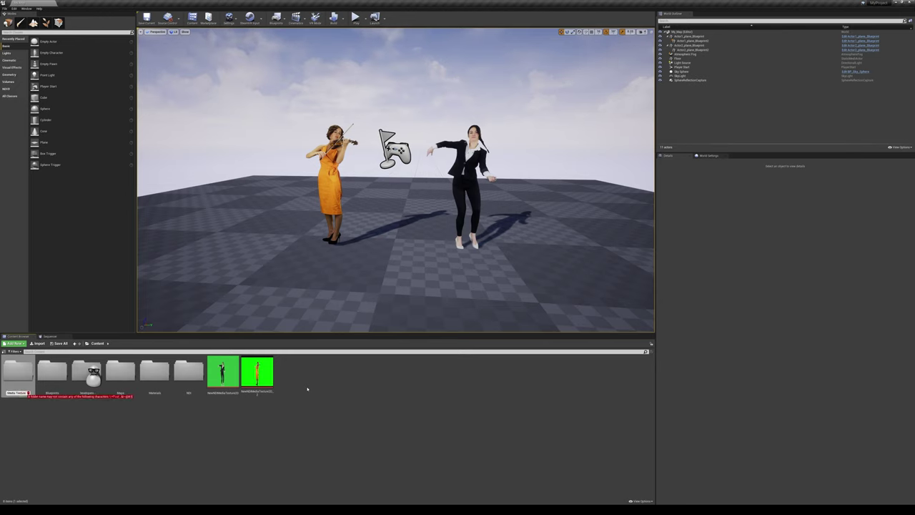
{"action": "type", "text": "s"}
{"action": "key", "text": "BackSpace"}
{"action": "key", "text": "BackSpace"}
{"action": "key", "text": "BackSpace"}
{"action": "key", "text": "BackSpace"}
{"action": "key", "text": "BackSpace"}
{"action": "key", "text": "BackSpace"}
{"action": "key", "text": "BackSpace"}
{"action": "key", "text": "BackSpace"}
{"action": "key", "text": "BackSpace"}
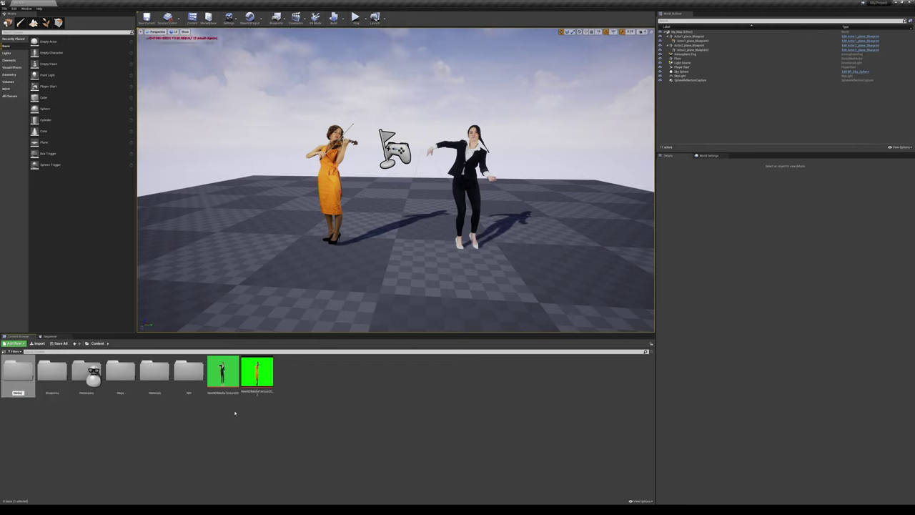
{"action": "type", "text": "_Textures"}
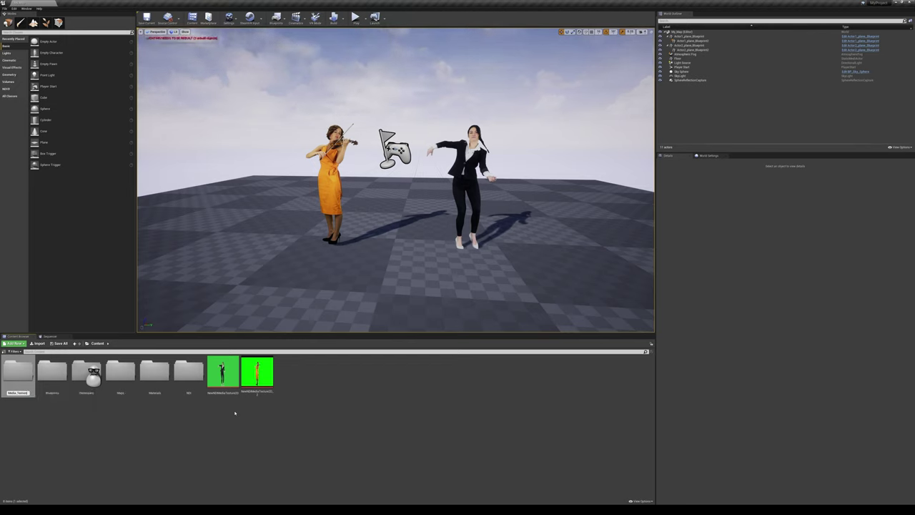
{"action": "key", "text": "Return"}
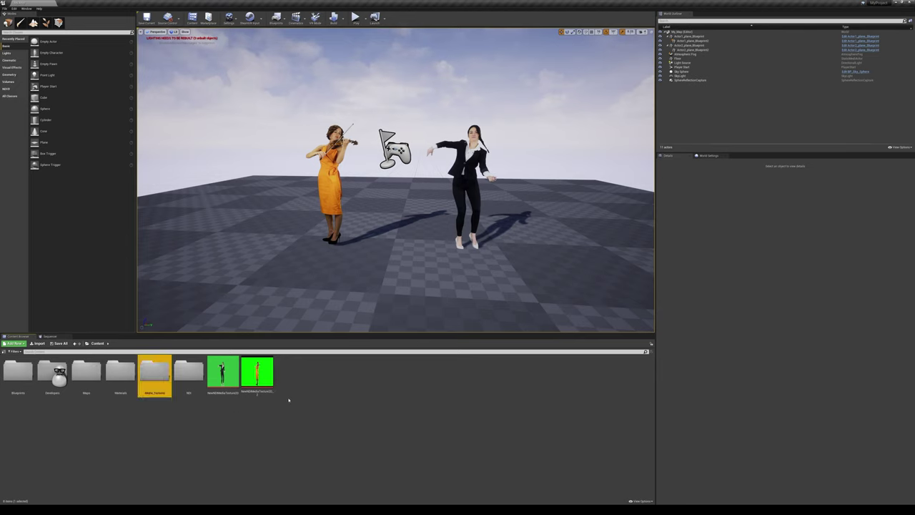
{"action": "left_click_drag", "start_coordinate": [289, 400], "coordinate": [148, 375]}
{"action": "left_click", "coordinate": [168, 384]}
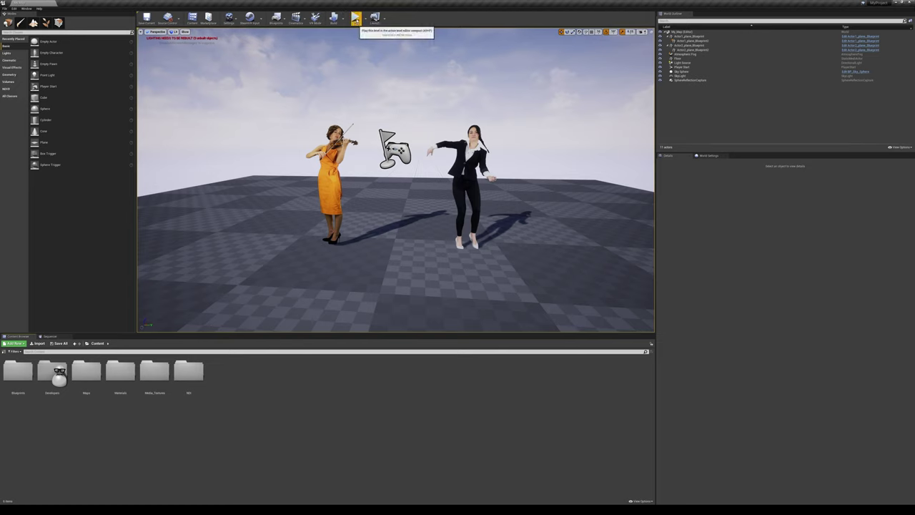
{"action": "key", "text": "alt+p"}
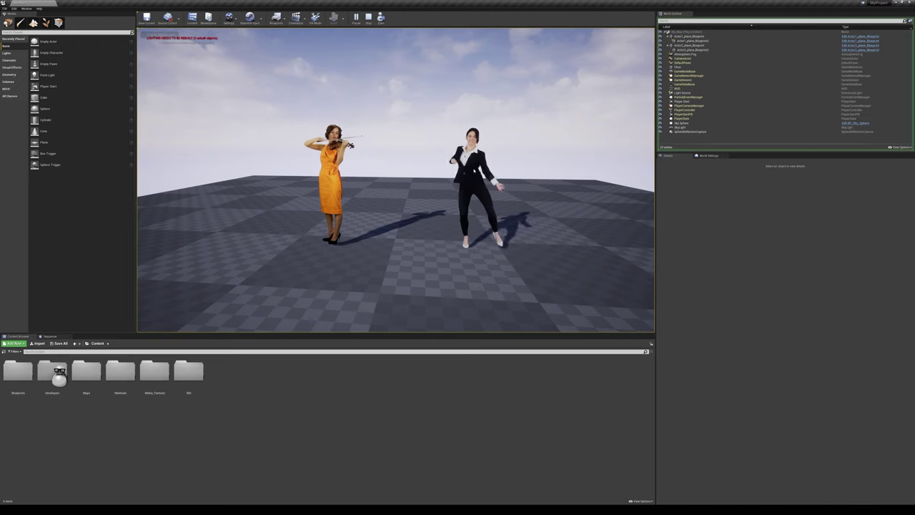
{"action": "left_click", "coordinate": [412, 198]}
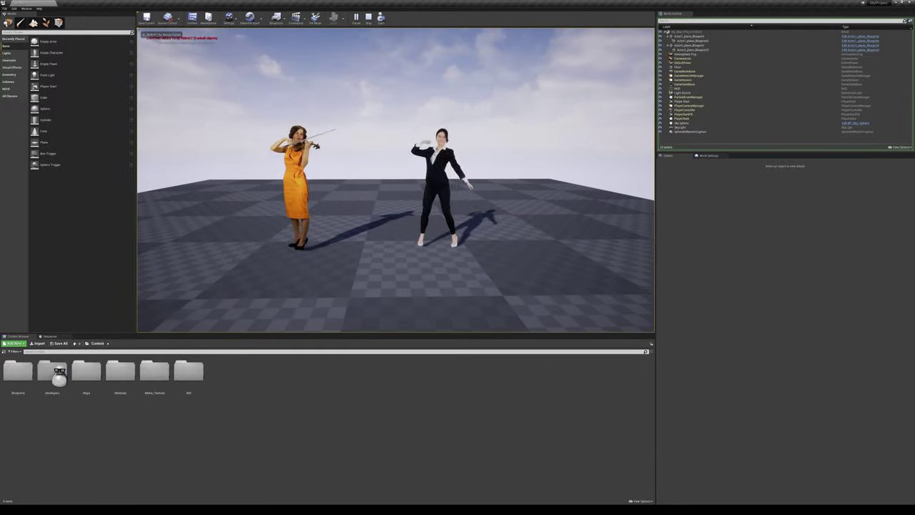
{"action": "key", "text": "Escape"}
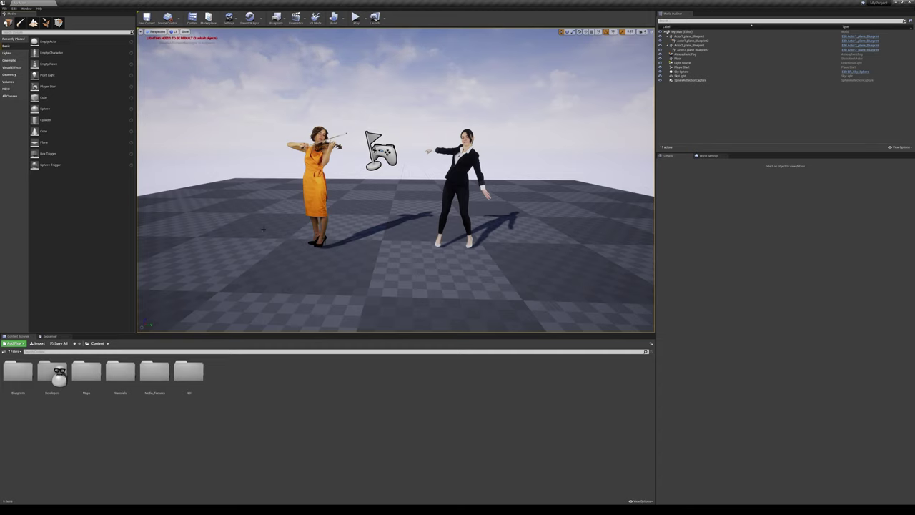
- Place a Cube under the violinist and position the violinist on its top, adjusting along X
{"action": "left_click_drag", "start_coordinate": [47, 97], "coordinate": [309, 215]}
{"action": "left_click", "coordinate": [342, 155]}
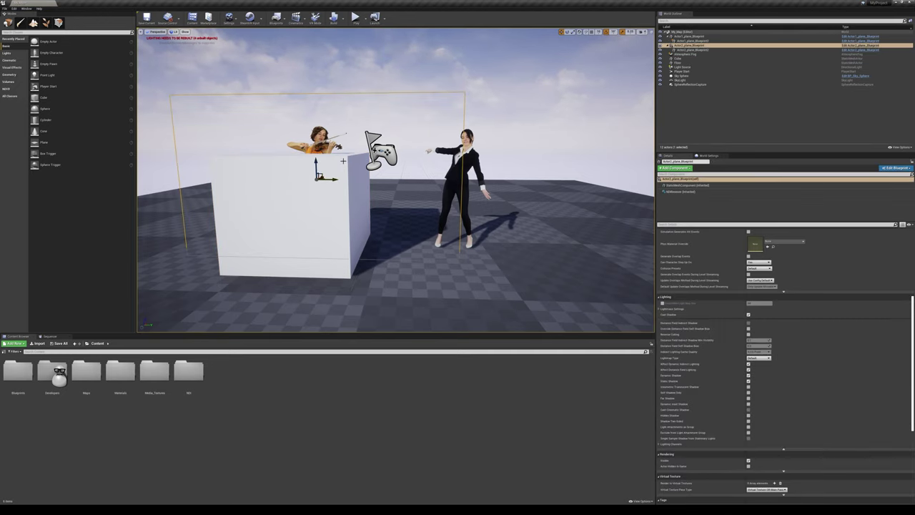
{"action": "left_click_drag", "start_coordinate": [317, 163], "coordinate": [313, 117]}
{"action": "left_click", "coordinate": [296, 205]}
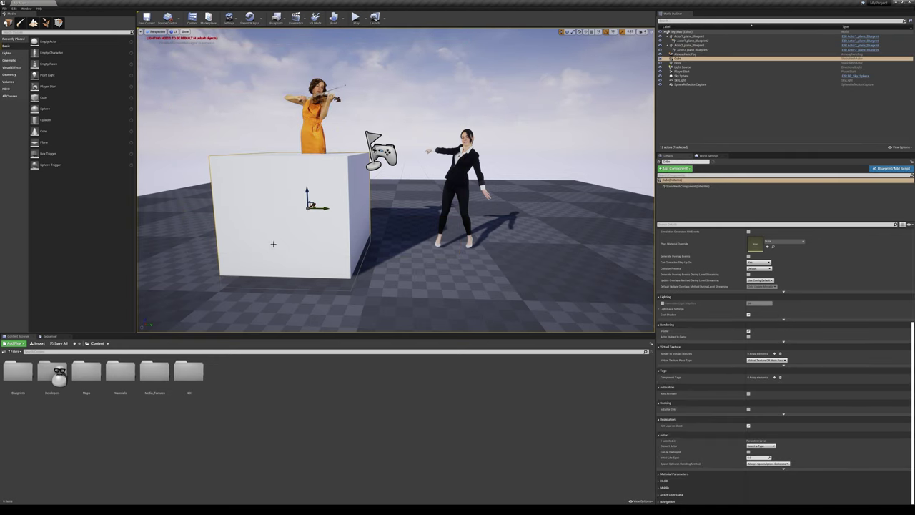
{"action": "left_click_drag", "start_coordinate": [307, 197], "coordinate": [310, 238]}
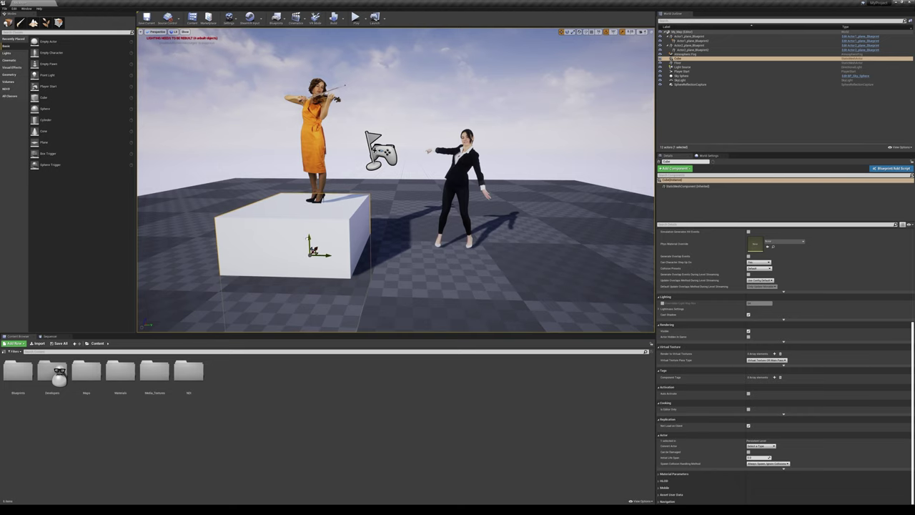
{"action": "left_click", "coordinate": [318, 146]}
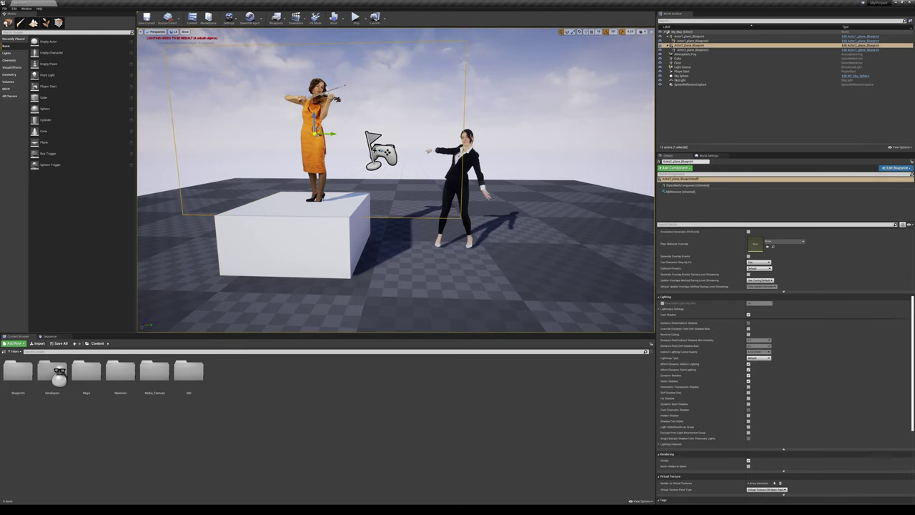
{"action": "mouse_move", "coordinate": [315, 134]}
{"action": "left_mouse_down"}
{"action": "mouse_move", "coordinate": [336, 127]}
{"action": "mouse_move", "coordinate": [306, 128]}
{"action": "left_mouse_up"}
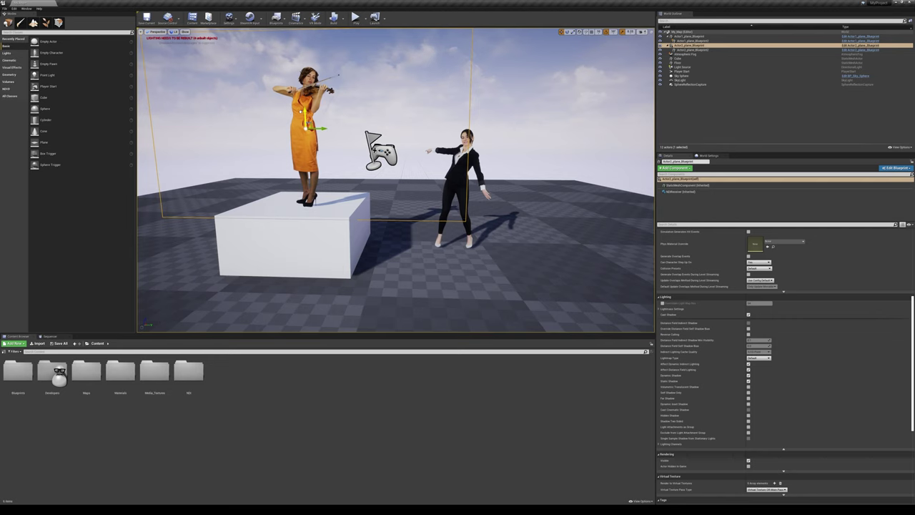
{"action": "left_click_drag", "start_coordinate": [315, 128], "coordinate": [293, 129]}
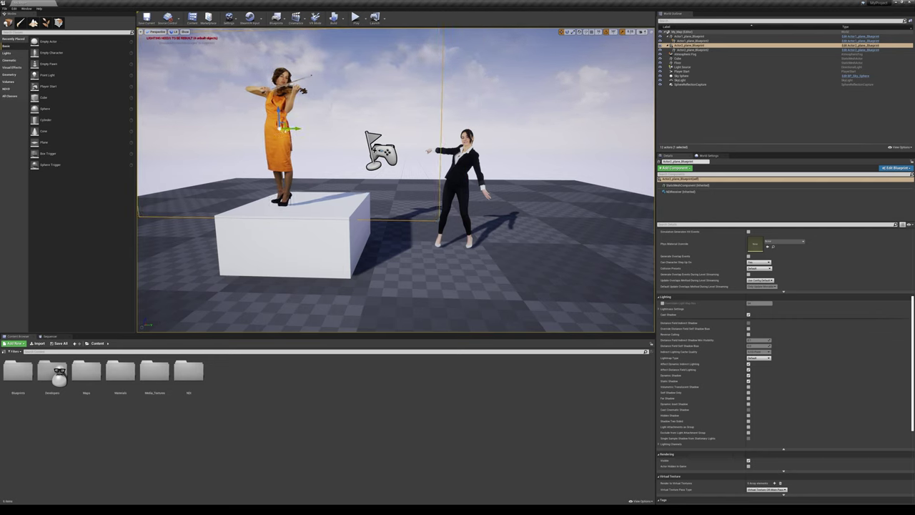
{"action": "mouse_move", "coordinate": [300, 128]}
{"action": "left_mouse_down"}
{"action": "mouse_move", "coordinate": [314, 128]}
{"action": "mouse_move", "coordinate": [295, 131]}
{"action": "mouse_move", "coordinate": [305, 130]}
{"action": "left_mouse_up"}
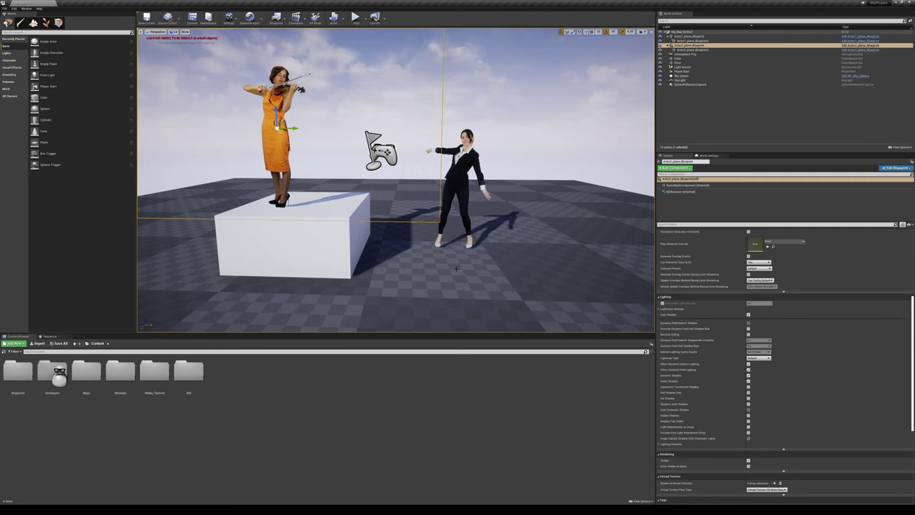
- Select the floor and play the level in the editor
{"action": "left_click", "coordinate": [456, 268]}
{"action": "scroll", "coordinate": [456, 269], "scroll_direction": "down", "scroll_amount": 5}
{"action": "scroll", "coordinate": [456, 268], "scroll_direction": "up", "scroll_amount": 5}
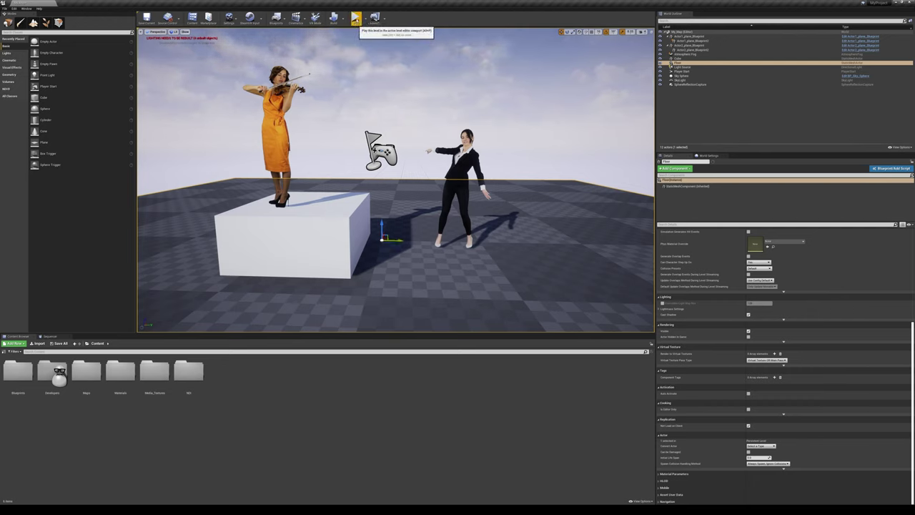
{"action": "left_click", "coordinate": [355, 20]}
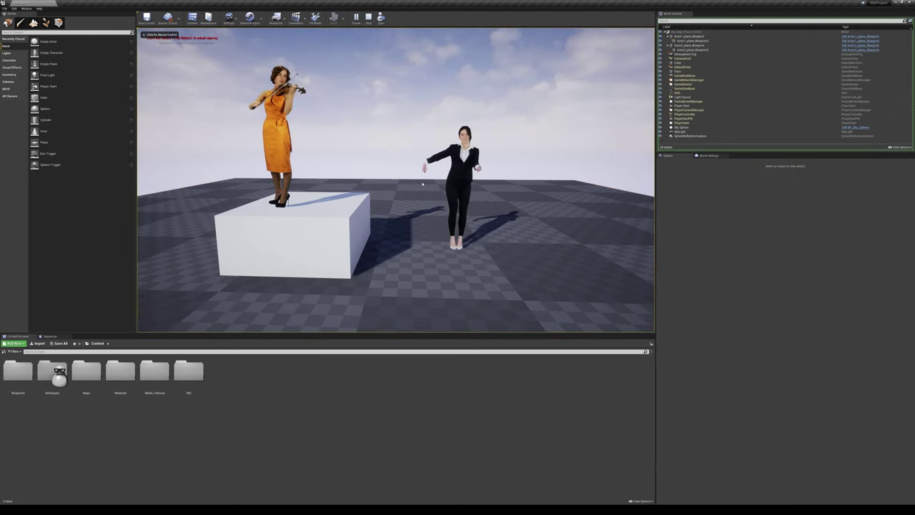
{"action": "left_click", "coordinate": [406, 122]}
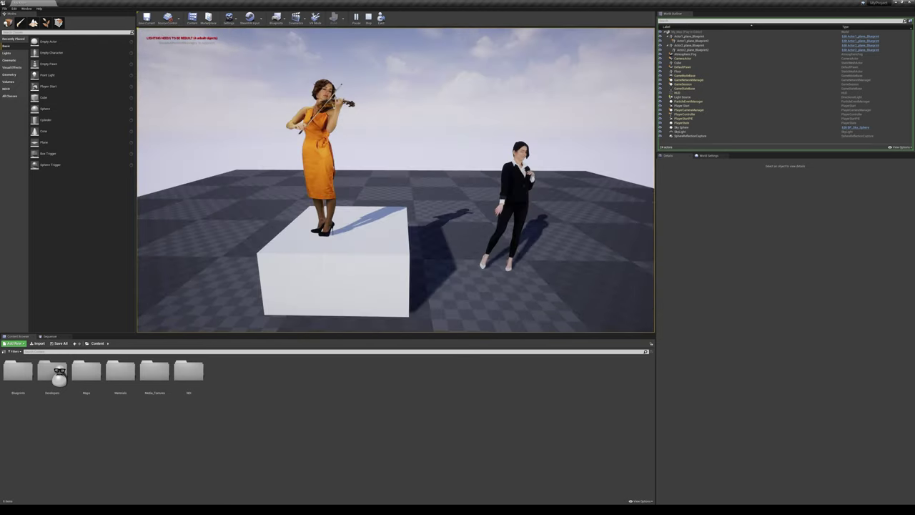
{"action": "key", "text": "s"}
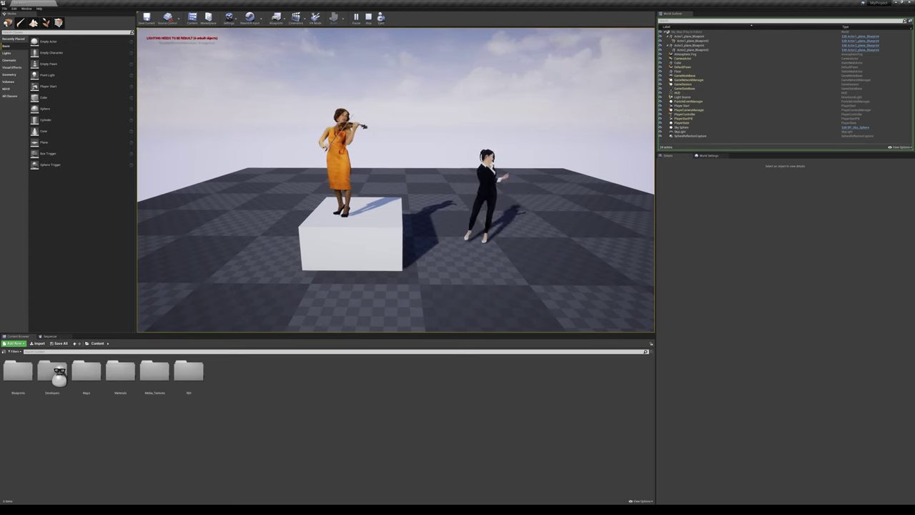
{"action": "key", "text": "Escape"}
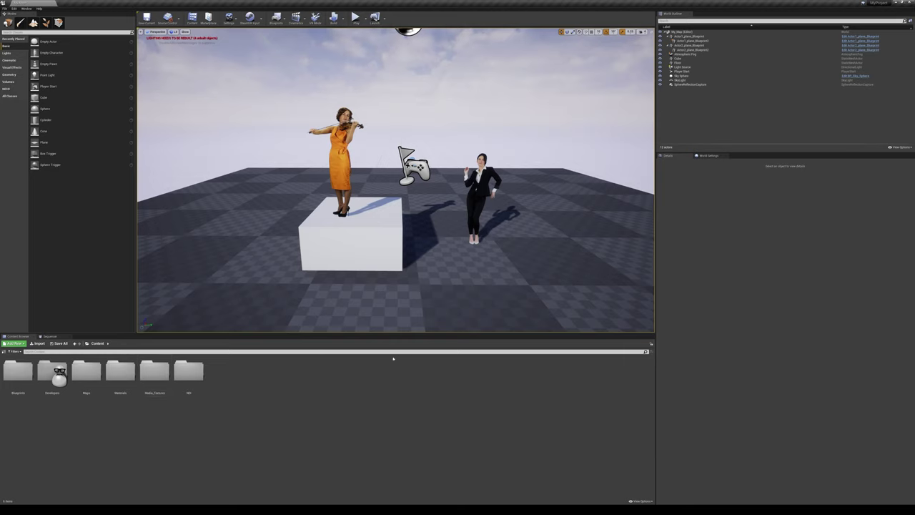
{"action": "double_click", "coordinate": [128, 378]}
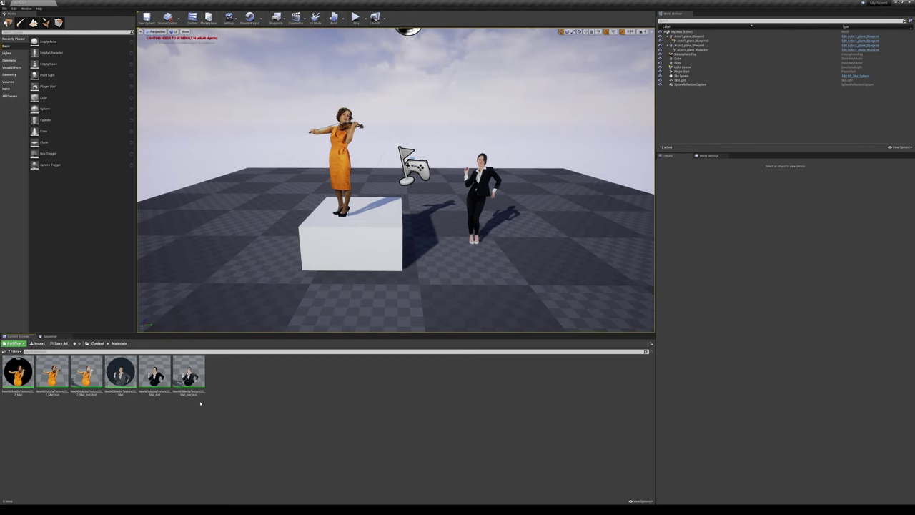
- Open the dancer's Mat_Unlit material instance in its editor
{"action": "left_click", "coordinate": [155, 373]}
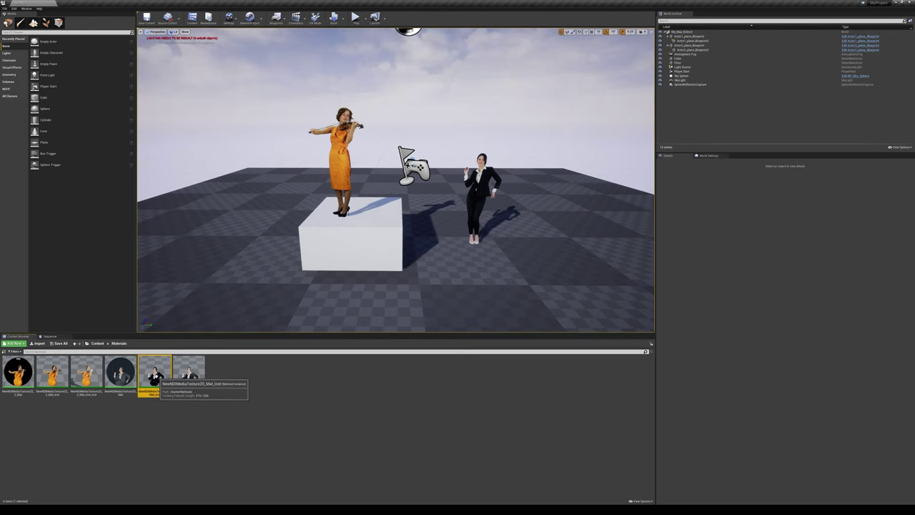
{"action": "double_click", "coordinate": [156, 373]}
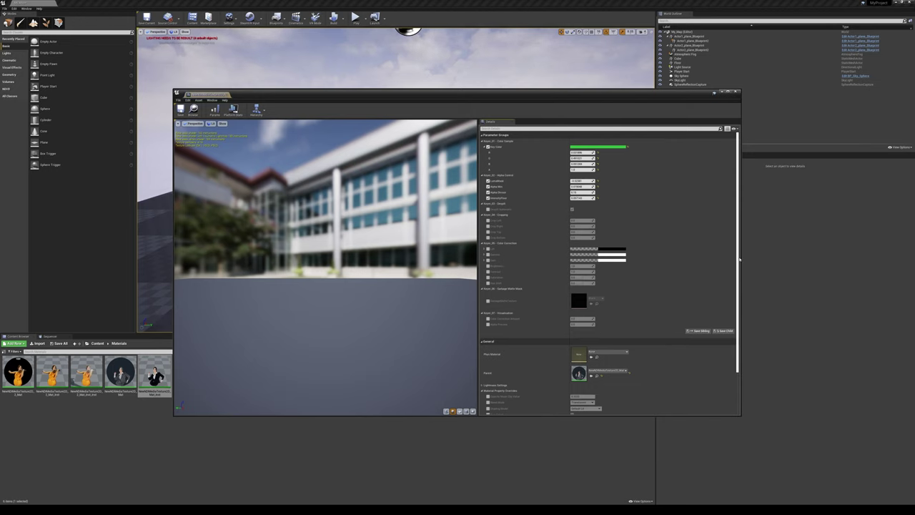
- Expand the Lift and Gamma channel values and enable Gain in the material instance details
{"action": "scroll", "coordinate": [735, 300], "scroll_direction": "down", "scroll_amount": 3}
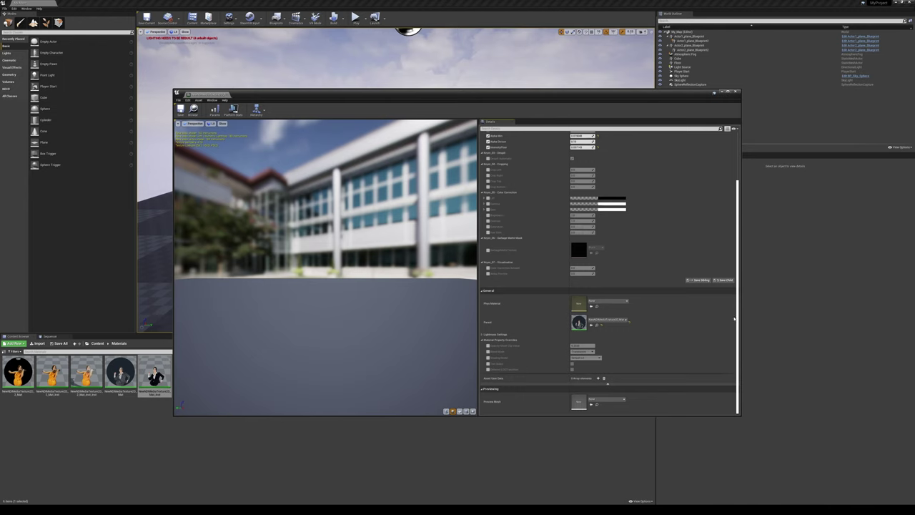
{"action": "scroll", "coordinate": [738, 307], "scroll_direction": "up", "scroll_amount": 3}
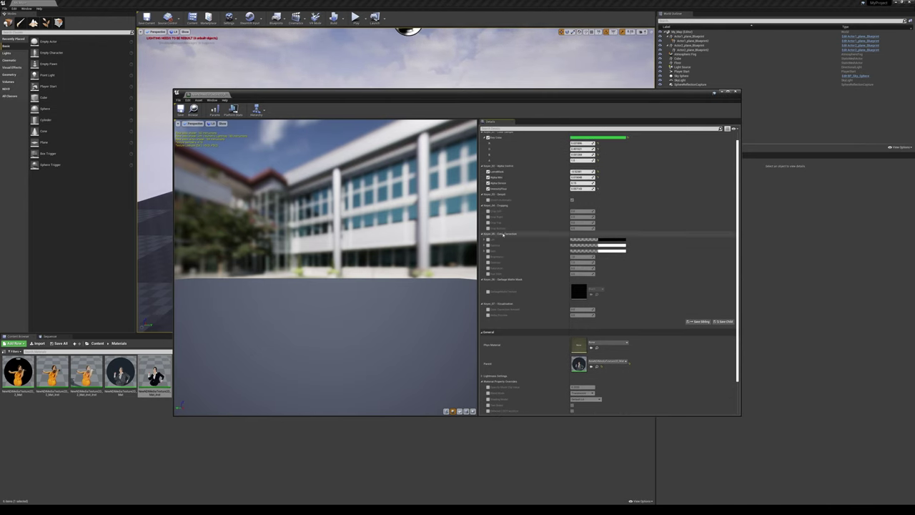
{"action": "left_click_drag", "start_coordinate": [564, 97], "coordinate": [234, 100]}
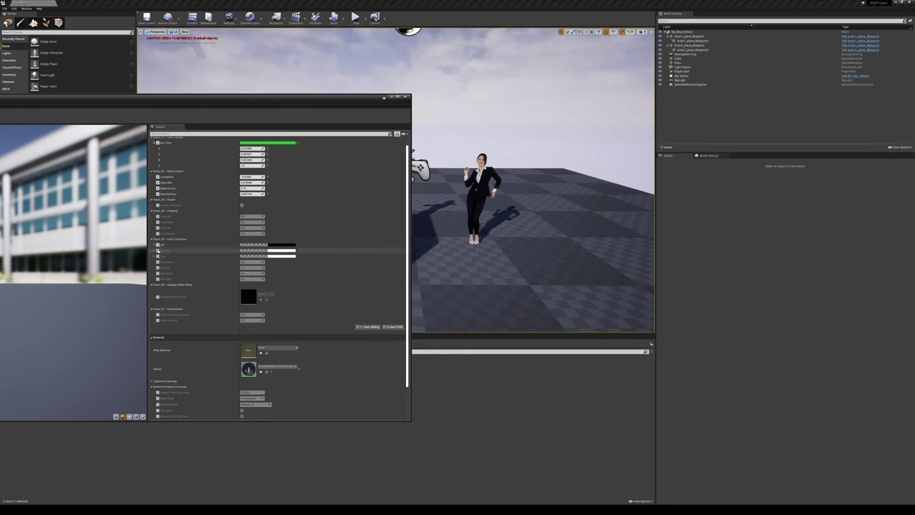
{"action": "left_click", "coordinate": [156, 251]}
{"action": "left_click", "coordinate": [155, 245]}
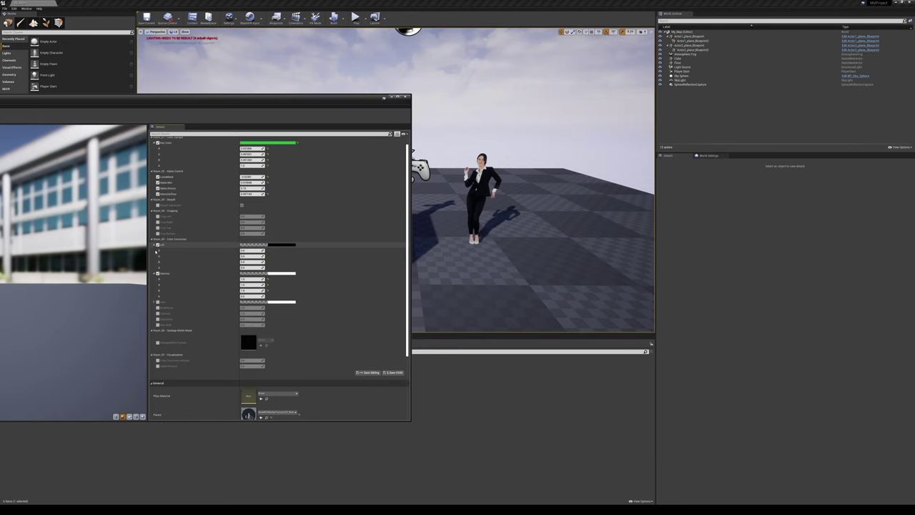
{"action": "left_click", "coordinate": [158, 303]}
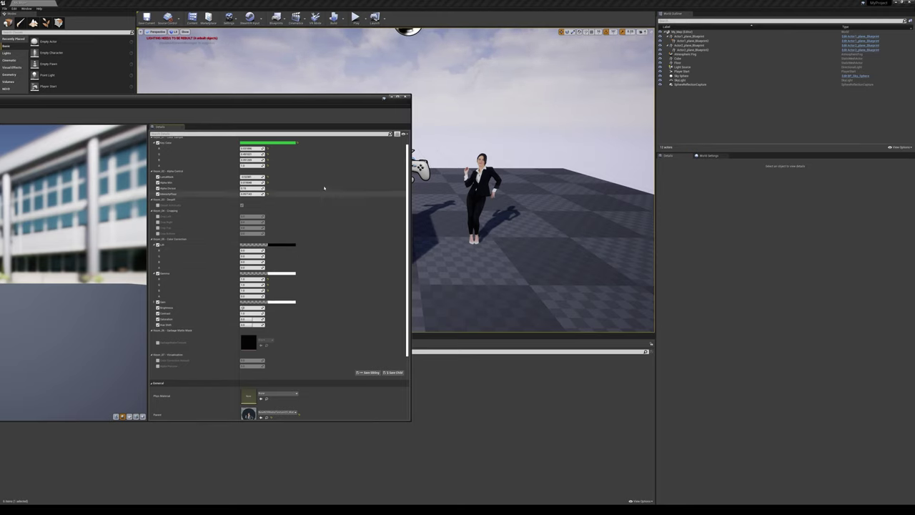
{"action": "left_click_drag", "start_coordinate": [334, 101], "coordinate": [304, 168]}
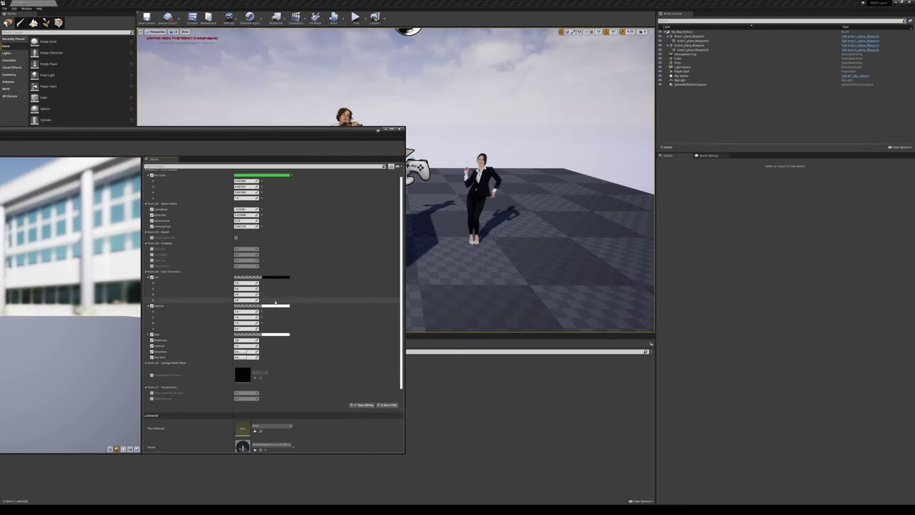
- Raise Lift red to tint the suit red and enable Color Distortion Amount at about 0.0075
{"action": "left_click_drag", "start_coordinate": [247, 288], "coordinate": [279, 288]}
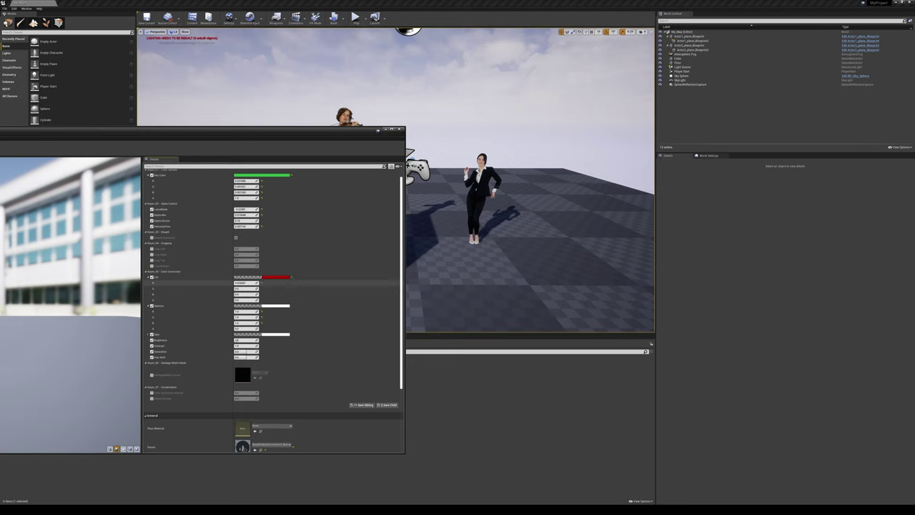
{"action": "left_click_drag", "start_coordinate": [252, 282], "coordinate": [247, 283]}
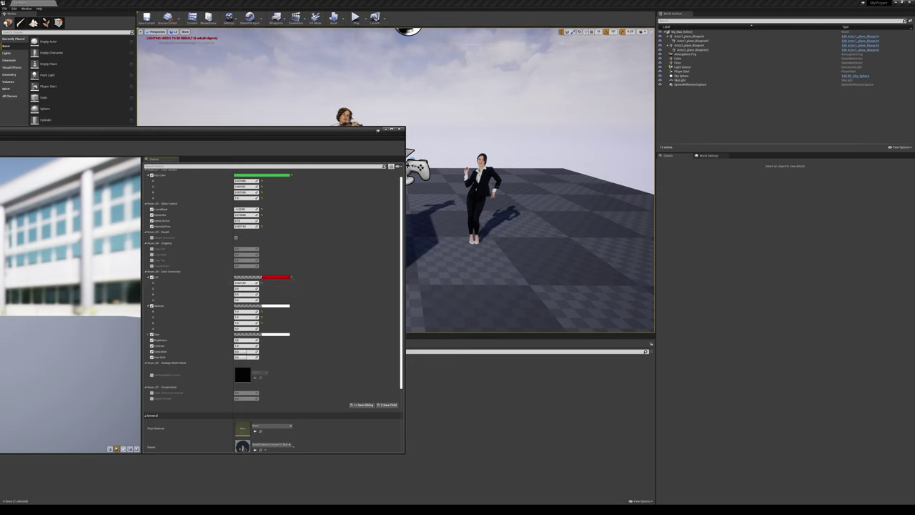
{"action": "left_click_drag", "start_coordinate": [248, 282], "coordinate": [265, 283]}
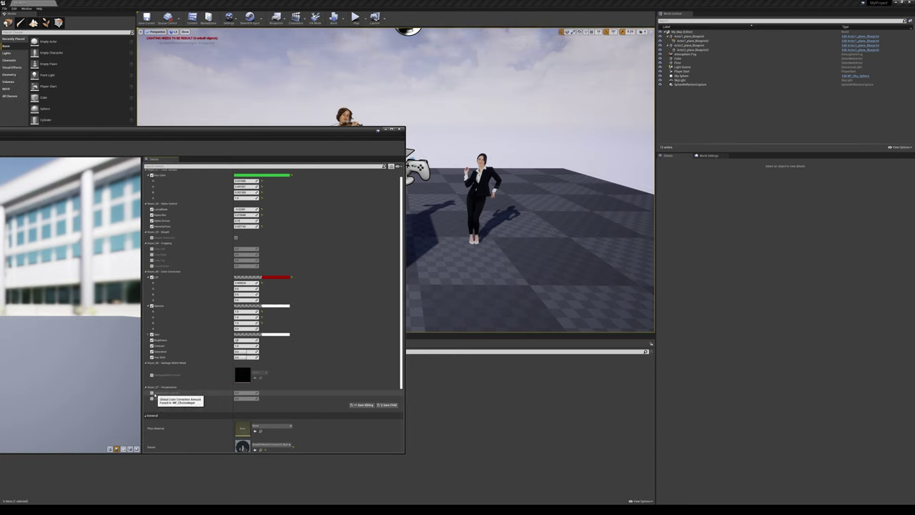
{"action": "left_click", "coordinate": [152, 393]}
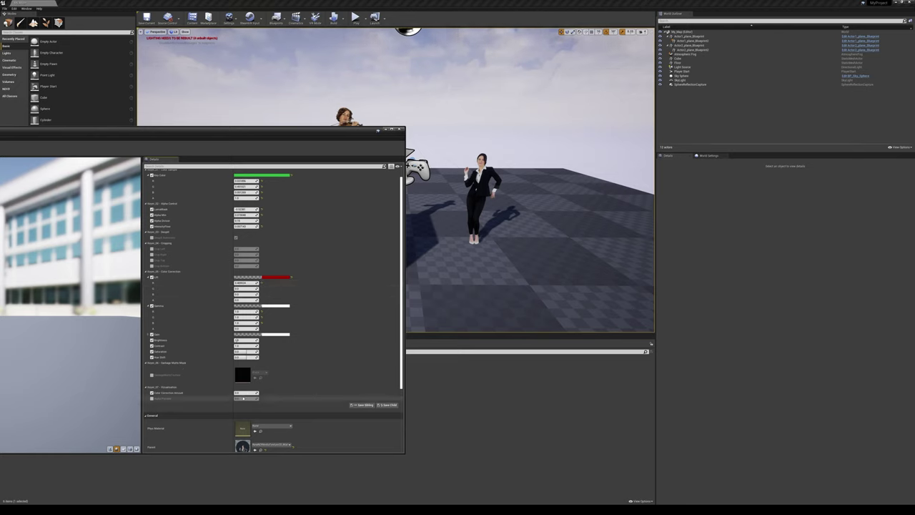
{"action": "left_click_drag", "start_coordinate": [239, 392], "coordinate": [258, 393]}
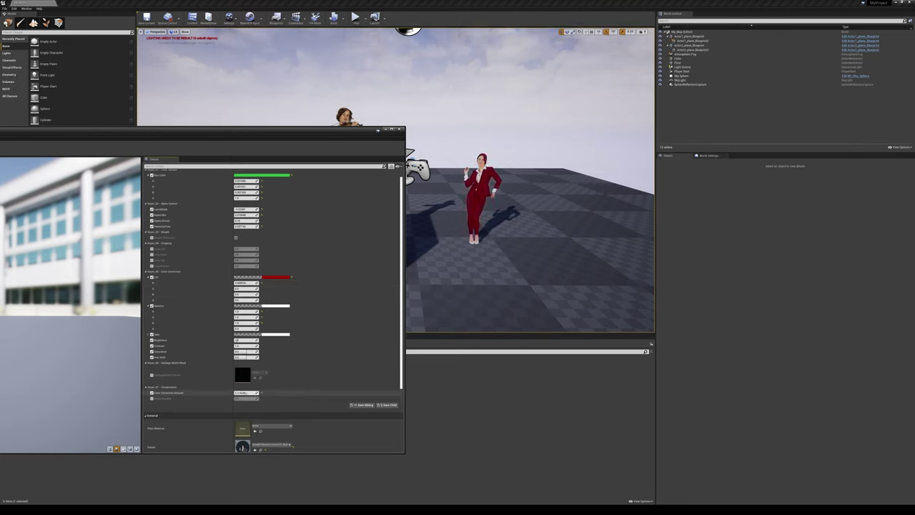
{"action": "left_click_drag", "start_coordinate": [247, 393], "coordinate": [239, 393]}
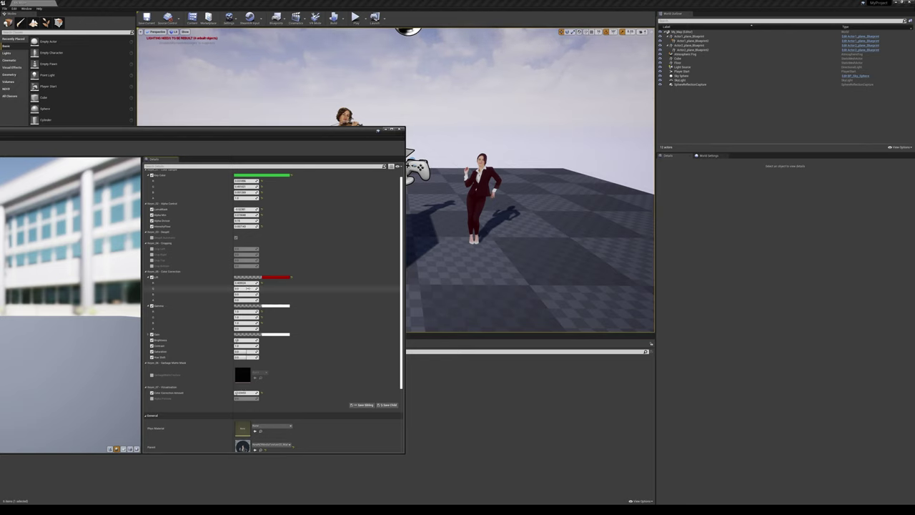
- Adjust the Lift green and blue values, then reset Lift to its default
{"action": "mouse_move", "coordinate": [251, 290]}
{"action": "left_mouse_down"}
{"action": "mouse_move", "coordinate": [272, 290]}
{"action": "mouse_move", "coordinate": [246, 290]}
{"action": "left_mouse_up"}
{"action": "left_click_drag", "start_coordinate": [247, 294], "coordinate": [246, 328]}
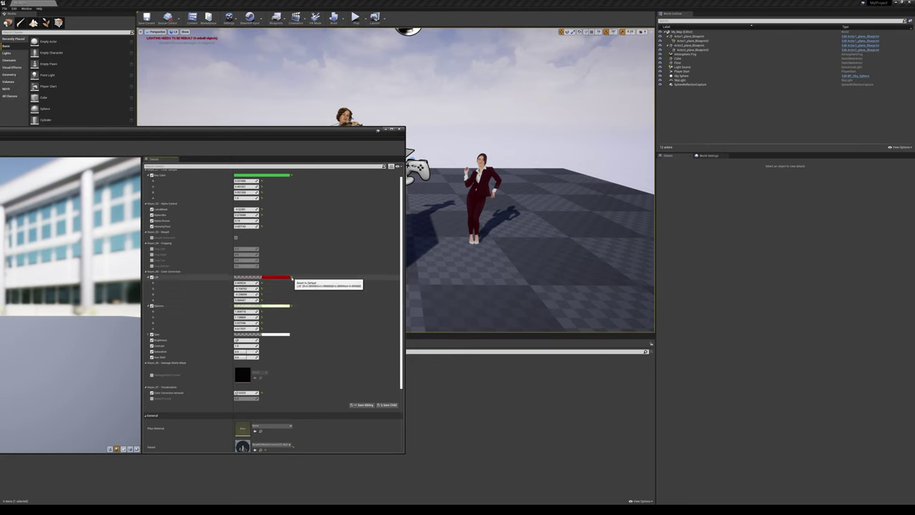
{"action": "left_click", "coordinate": [292, 278]}
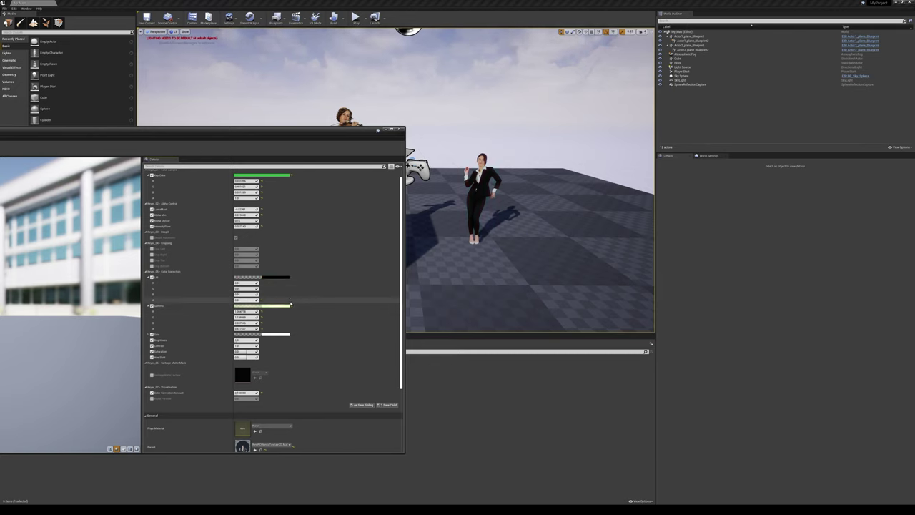
- Reset Gamma to default, test lowering its channels, and restore the defaults each time
{"action": "left_click", "coordinate": [292, 306]}
{"action": "left_click_drag", "start_coordinate": [247, 311], "coordinate": [265, 319]}
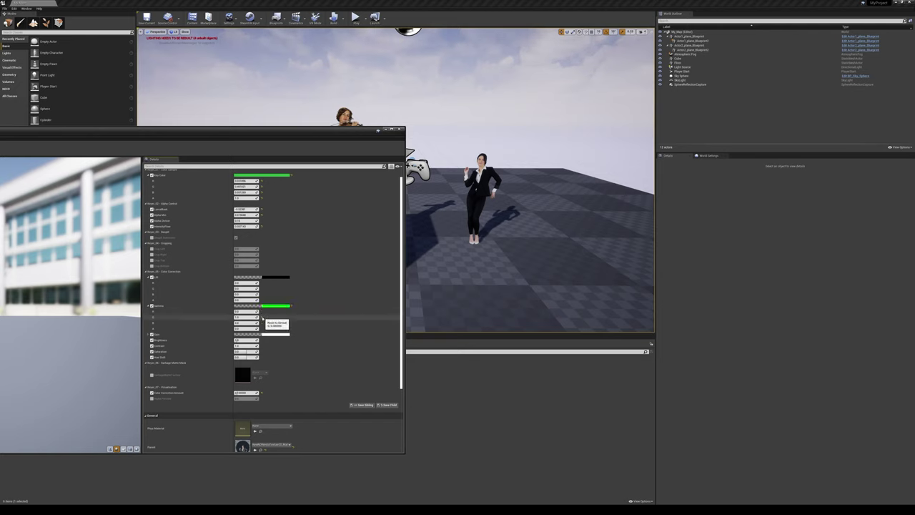
{"action": "left_click", "coordinate": [292, 306]}
{"action": "left_click_drag", "start_coordinate": [247, 311], "coordinate": [229, 322]}
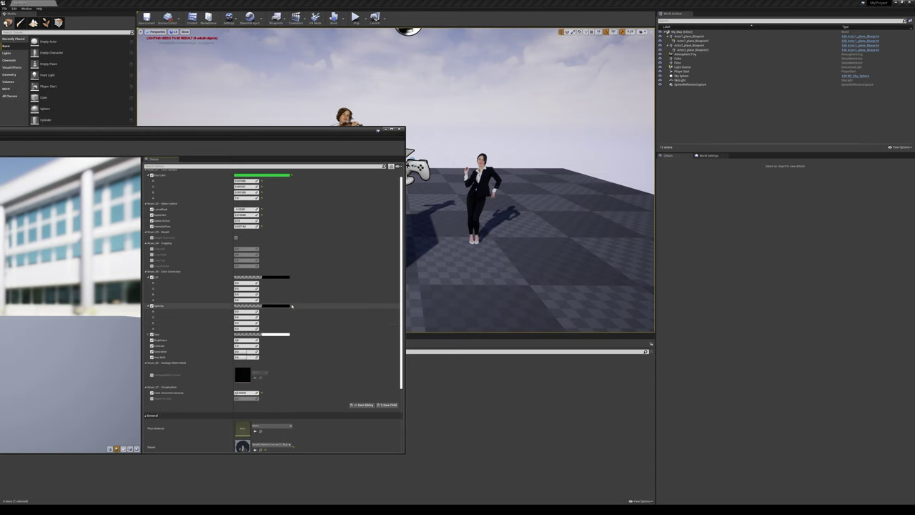
{"action": "left_click", "coordinate": [293, 306]}
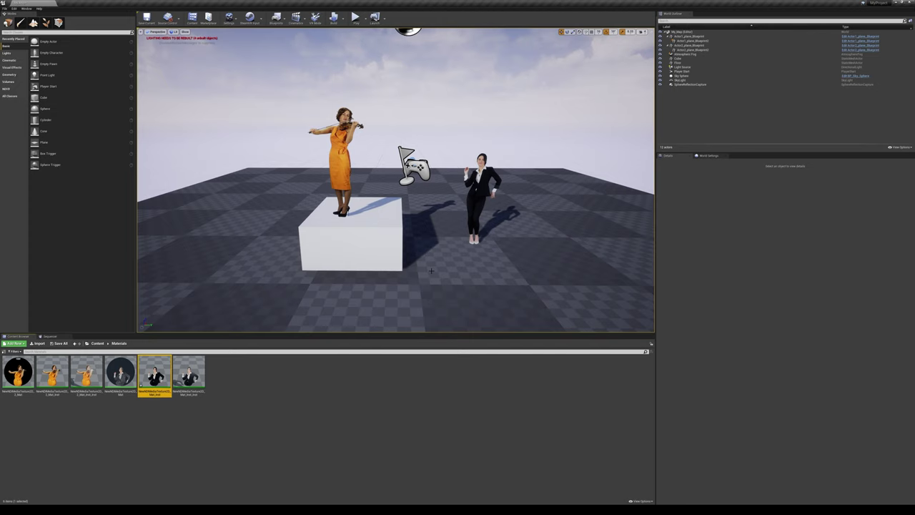
{"action": "key", "text": "alt+p"}
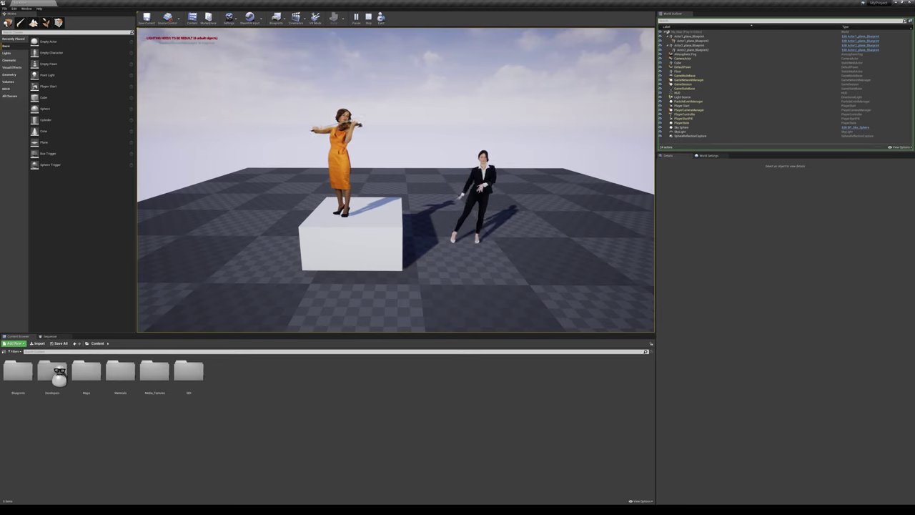
{"action": "key", "text": "Escape"}
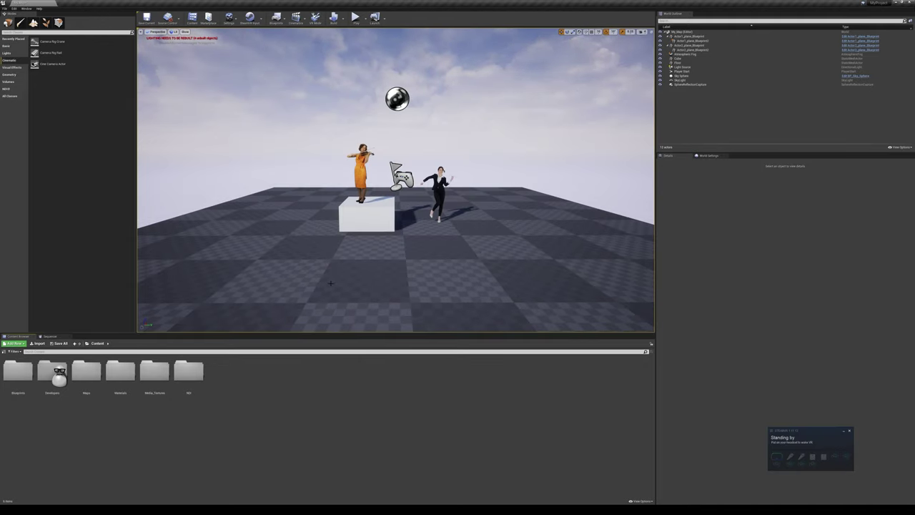
{"action": "left_click", "coordinate": [10, 46]}
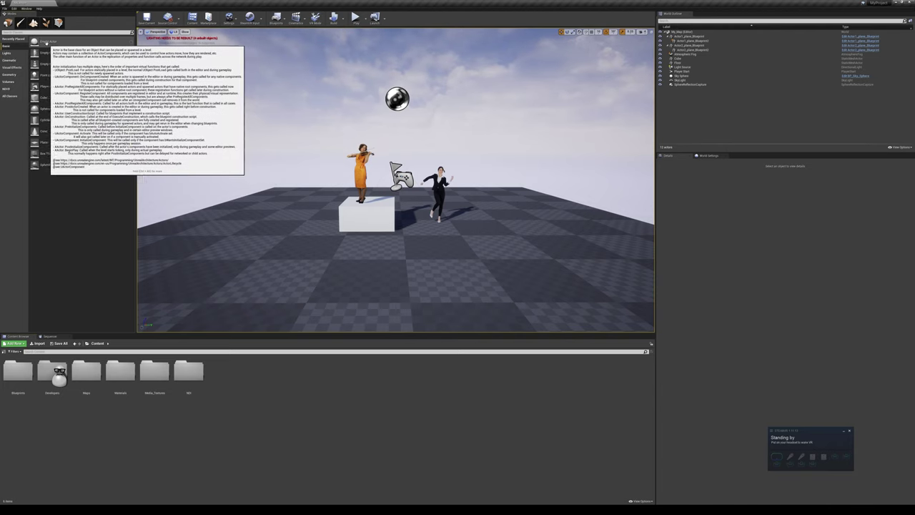
- Place two Empty Actors in the level and rename the first one SceneMover
{"action": "left_click_drag", "start_coordinate": [36, 41], "coordinate": [381, 259]}
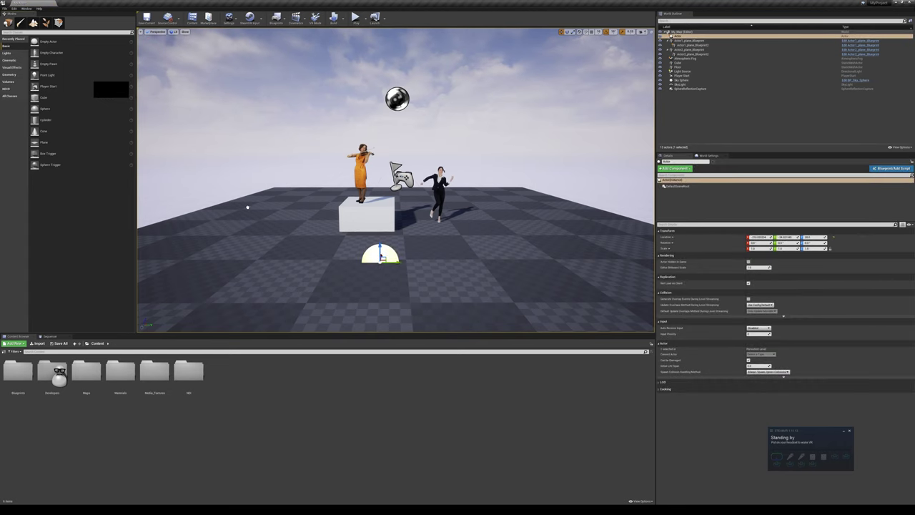
{"action": "left_click_drag", "start_coordinate": [372, 291], "coordinate": [379, 288]}
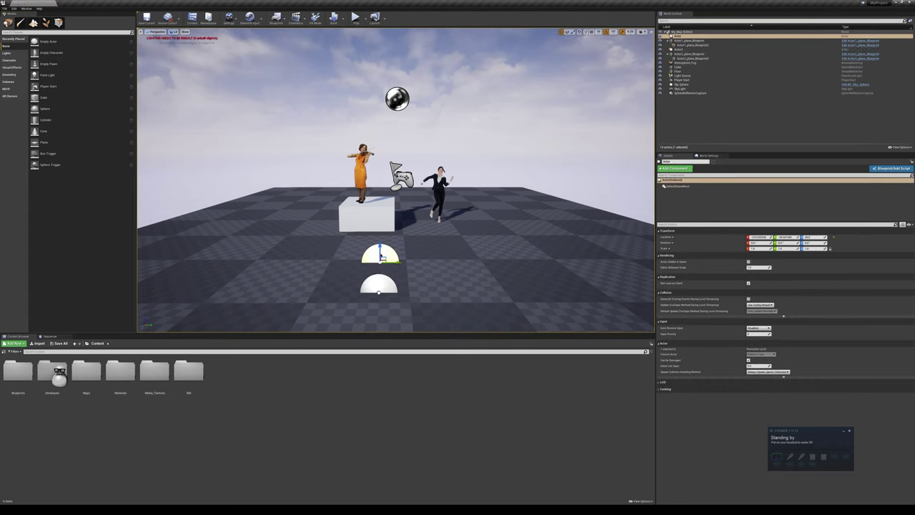
{"action": "left_click", "coordinate": [379, 284]}
{"action": "left_click", "coordinate": [385, 252]}
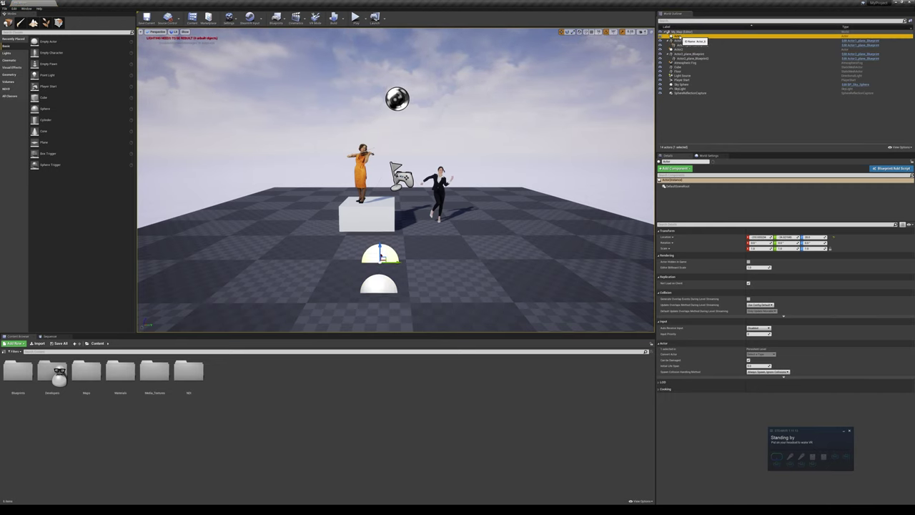
{"action": "key", "text": "f"}
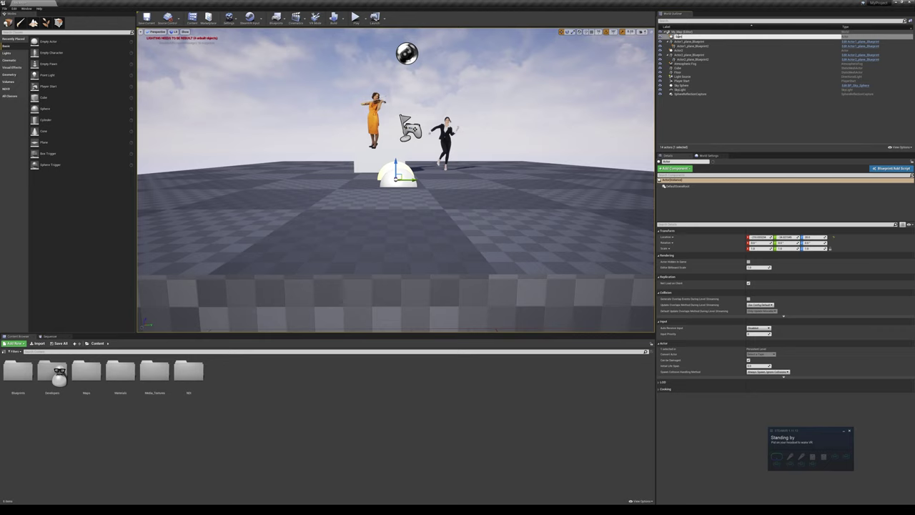
{"action": "key", "text": "Return"}
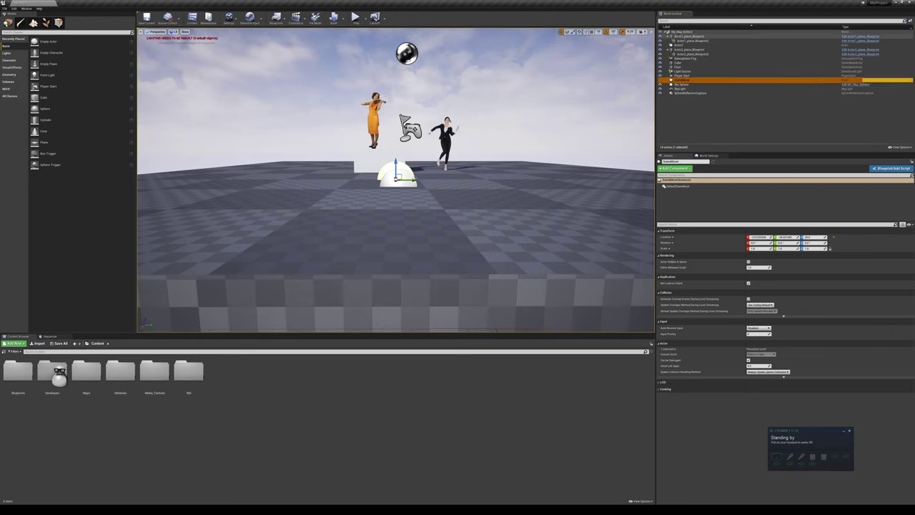
- Rename the second empty actor CameraTracker and nest it under SceneMover in the Outliner
{"action": "left_click", "coordinate": [401, 188]}
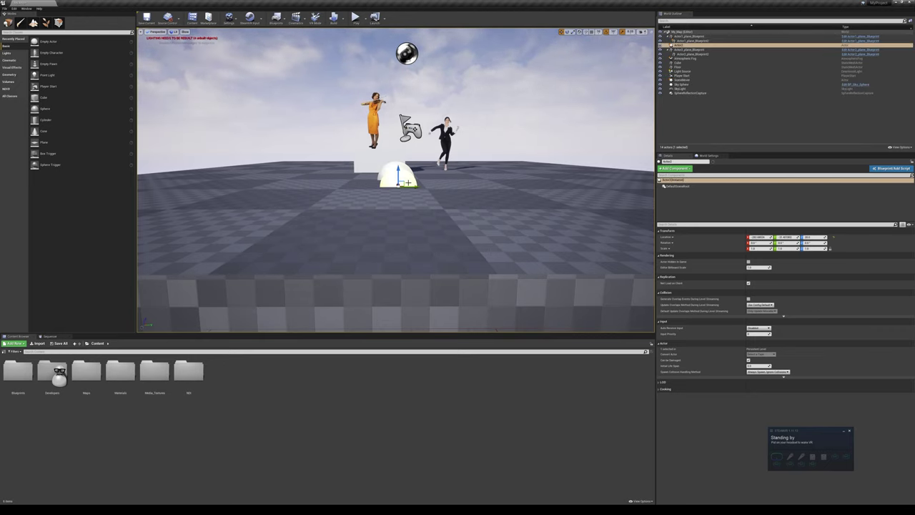
{"action": "right_click_drag", "start_coordinate": [402, 188], "coordinate": [402, 228]}
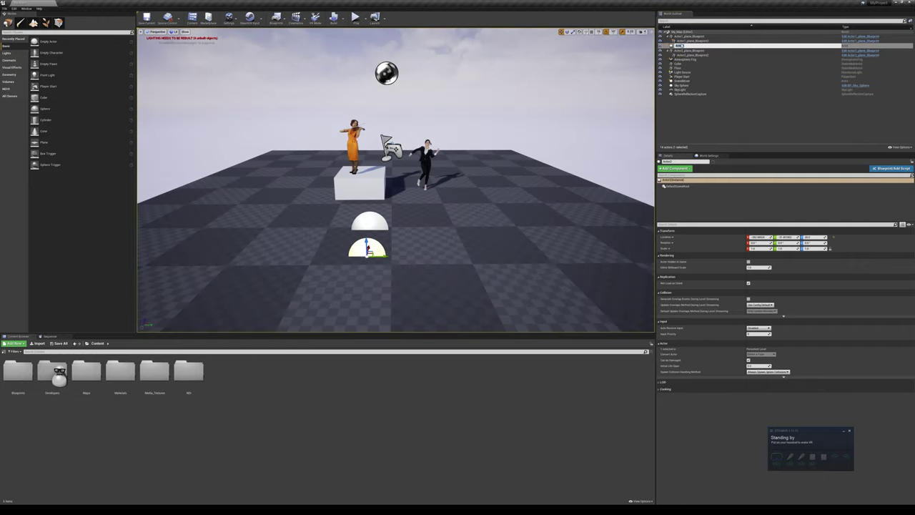
{"action": "type", "text": "CamTarget"}
{"action": "key", "text": "Return"}
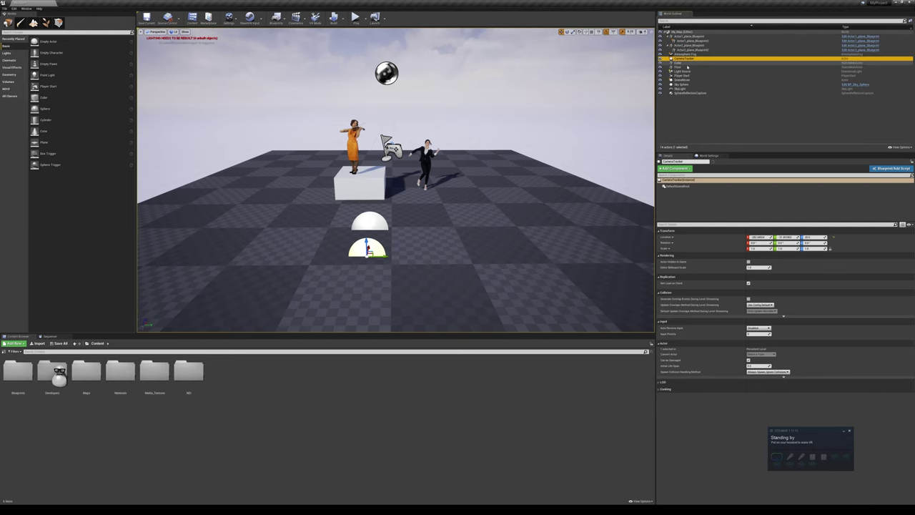
{"action": "left_click_drag", "start_coordinate": [685, 59], "coordinate": [686, 84]}
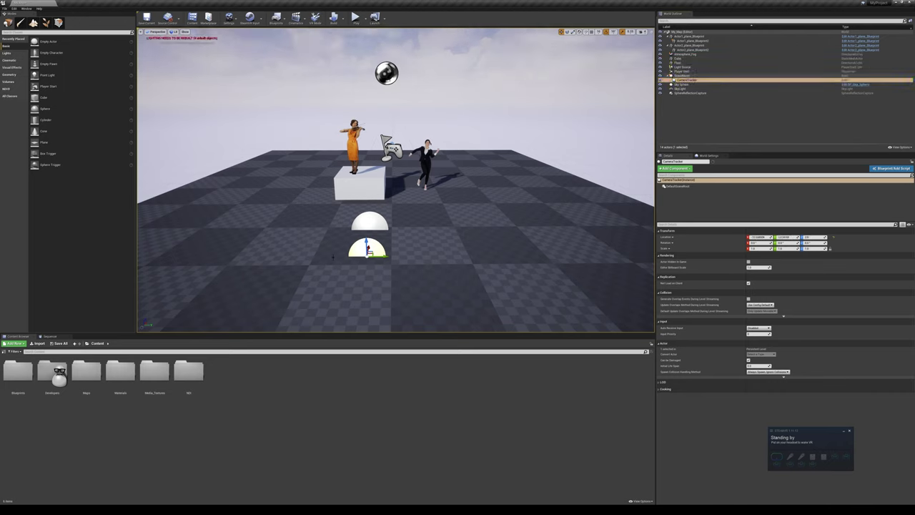
- Add a Cine Camera named LiveCamera, attach it under CameraTracker, and select CameraTracker
{"action": "left_click", "coordinate": [12, 60]}
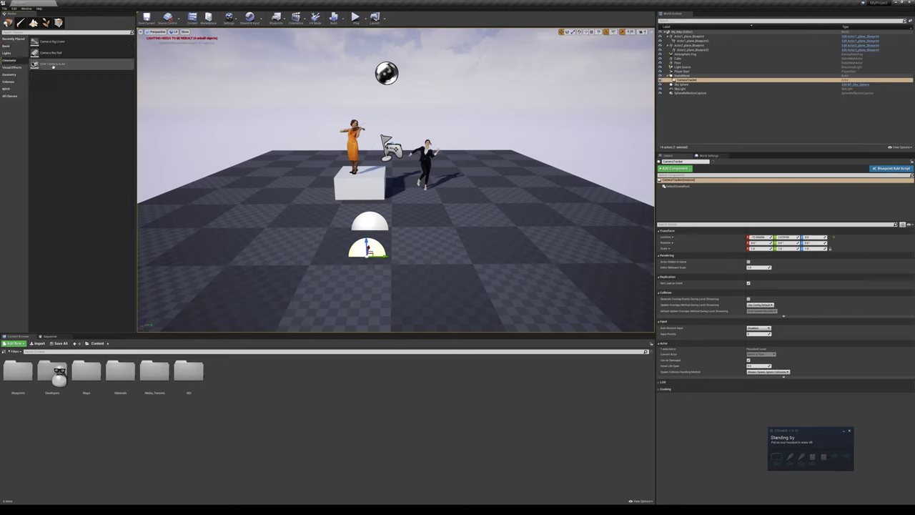
{"action": "left_click_drag", "start_coordinate": [45, 65], "coordinate": [367, 253]}
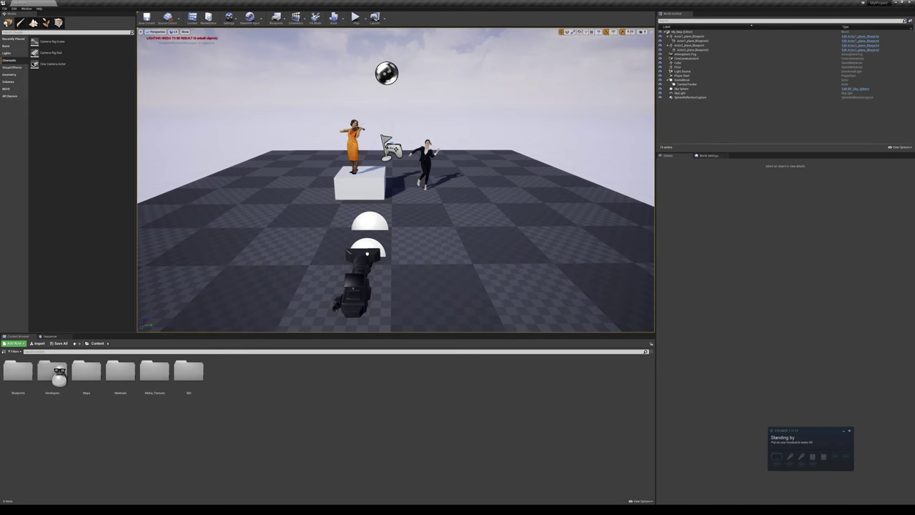
{"action": "left_click_drag", "start_coordinate": [367, 253], "coordinate": [367, 252]}
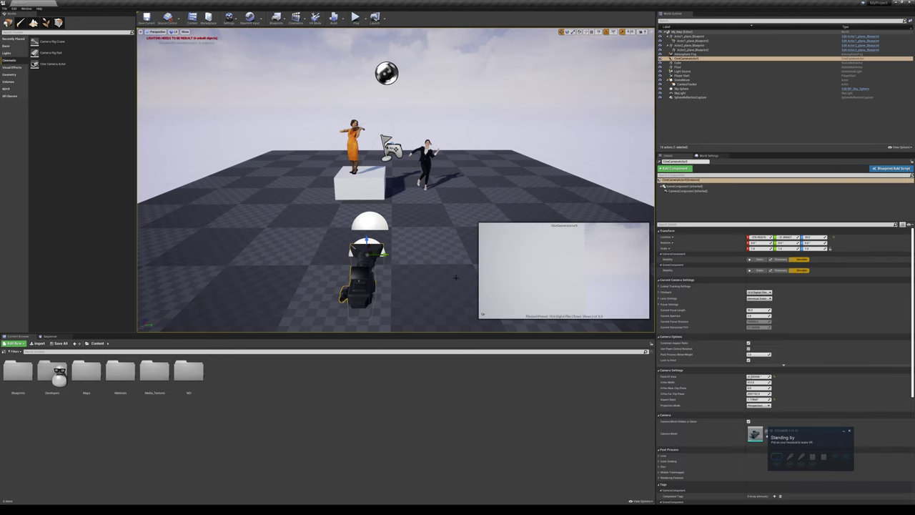
{"action": "left_click", "coordinate": [691, 59]}
{"action": "left_click", "coordinate": [690, 59]}
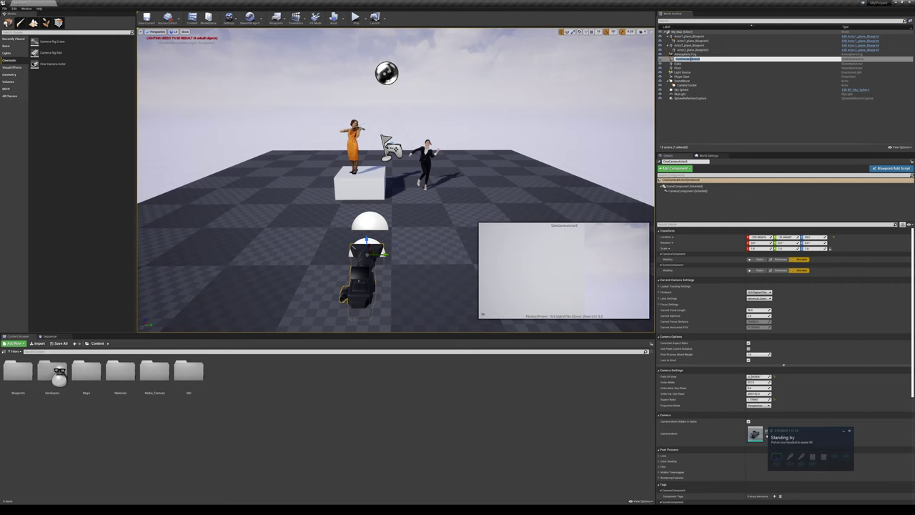
{"action": "type", "text": "LiveCamera"}
{"action": "key", "text": "Return"}
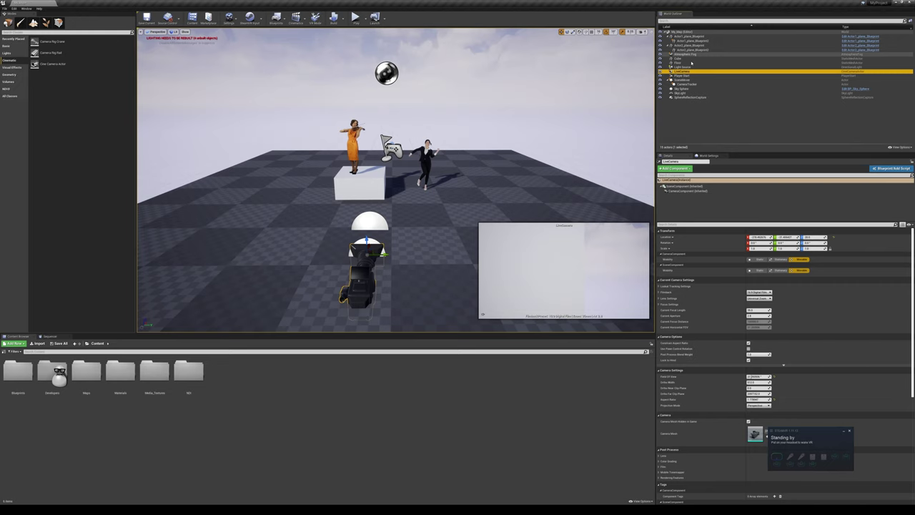
{"action": "left_click_drag", "start_coordinate": [690, 86], "coordinate": [690, 86]}
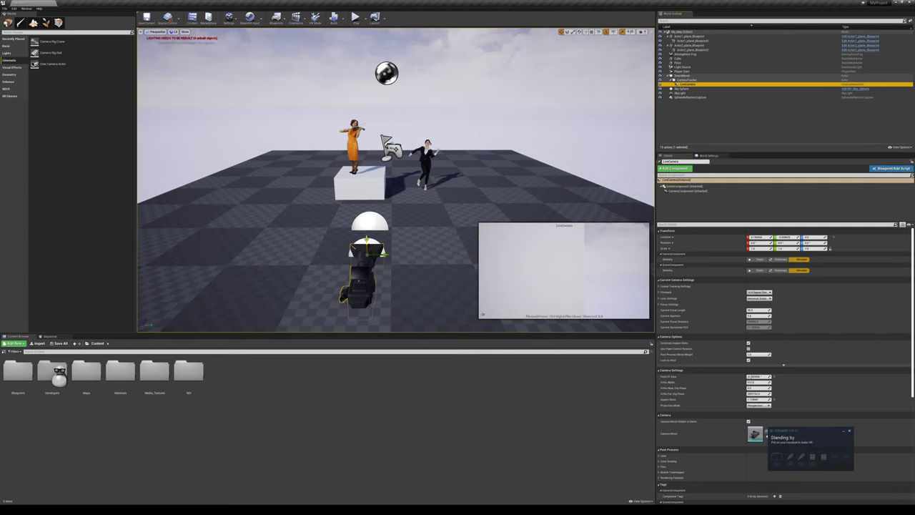
{"action": "left_click", "coordinate": [839, 79]}
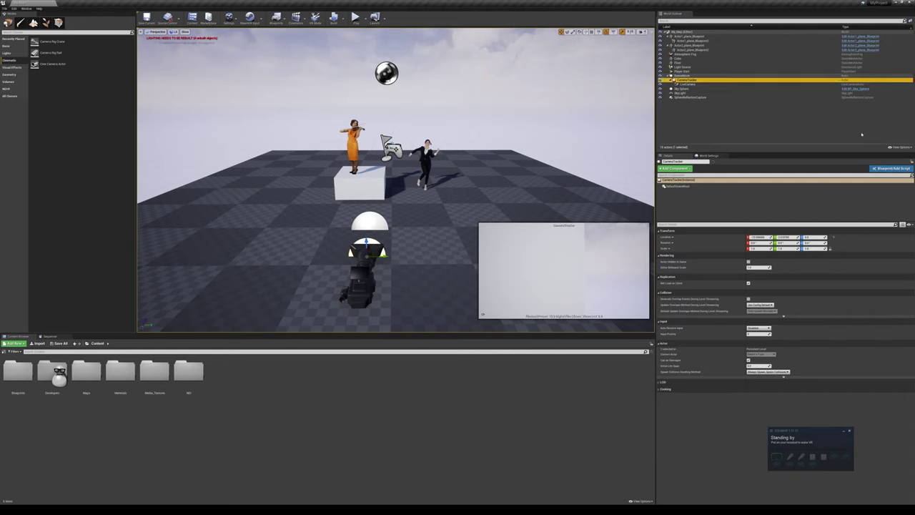
- Convert CameraTracker into a blueprint and view its Event Graph
{"action": "left_click", "coordinate": [891, 169]}
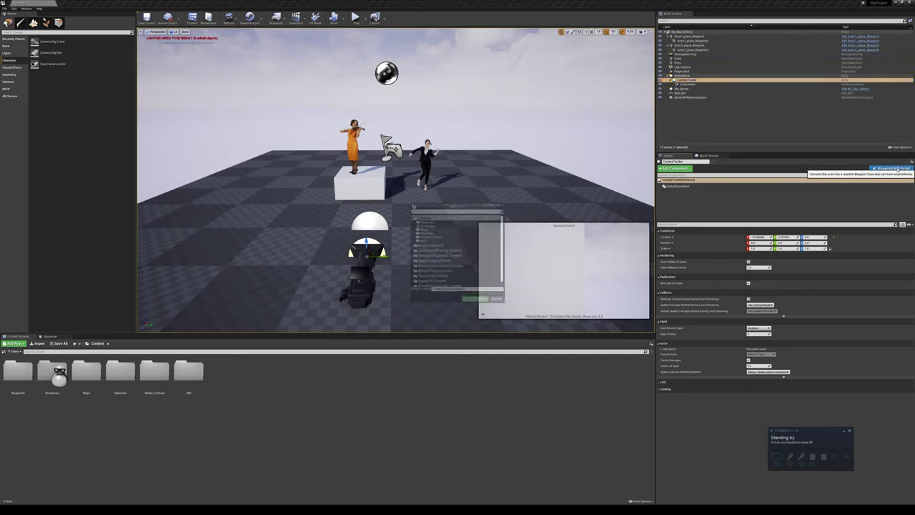
{"action": "left_click_drag", "start_coordinate": [468, 206], "coordinate": [364, 154]}
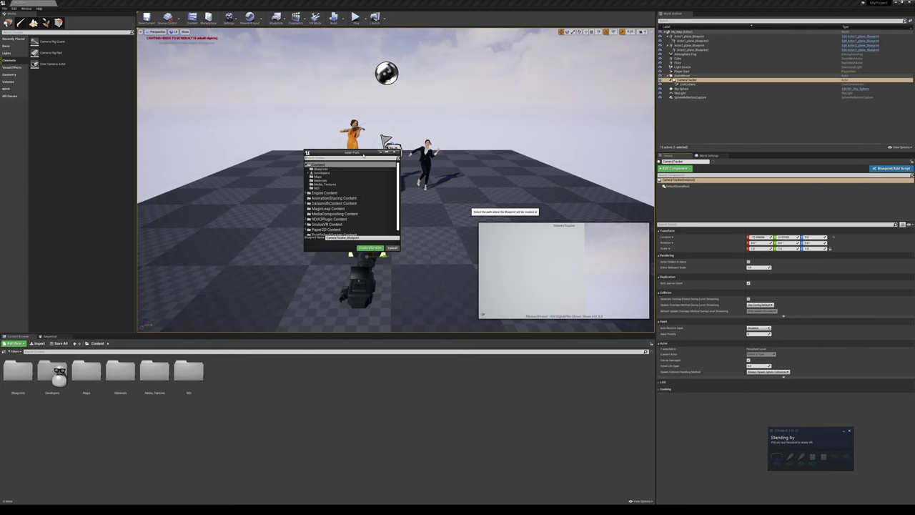
{"action": "left_click", "coordinate": [370, 247]}
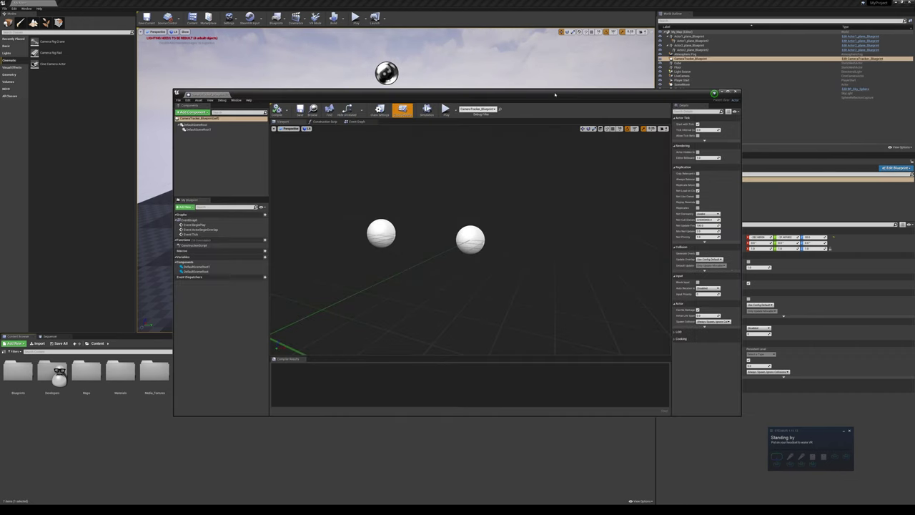
{"action": "left_click_drag", "start_coordinate": [504, 103], "coordinate": [493, 111]}
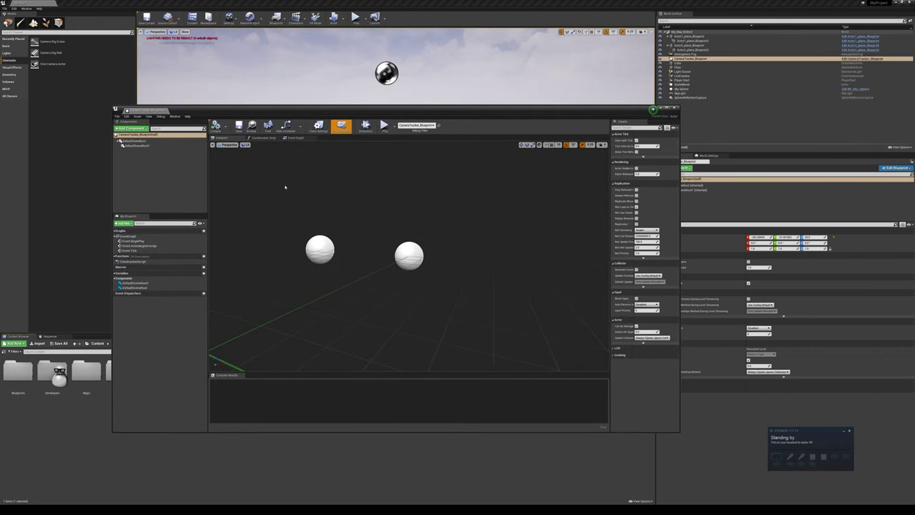
{"action": "left_click", "coordinate": [299, 138]}
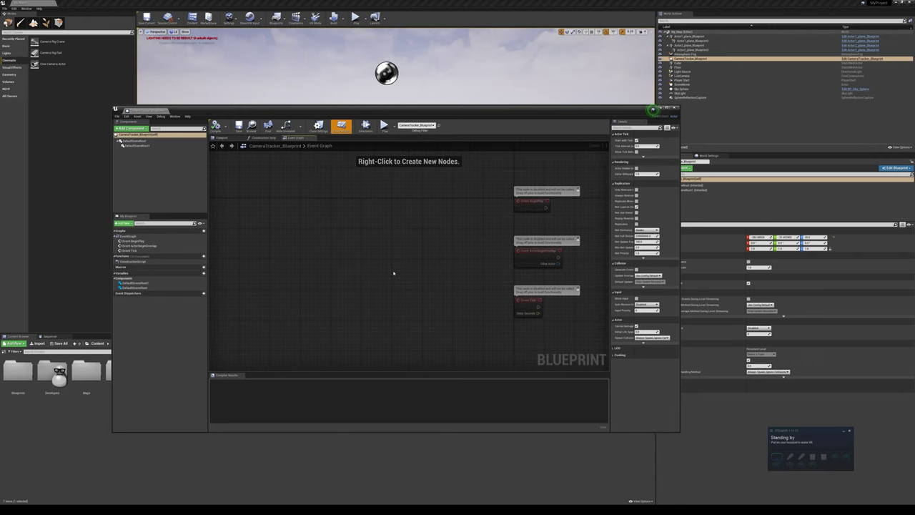
- Add a Get Tracked Device Position and Orientation node feeding its orientation into CombineRotators
{"action": "right_click", "coordinate": [244, 190]}
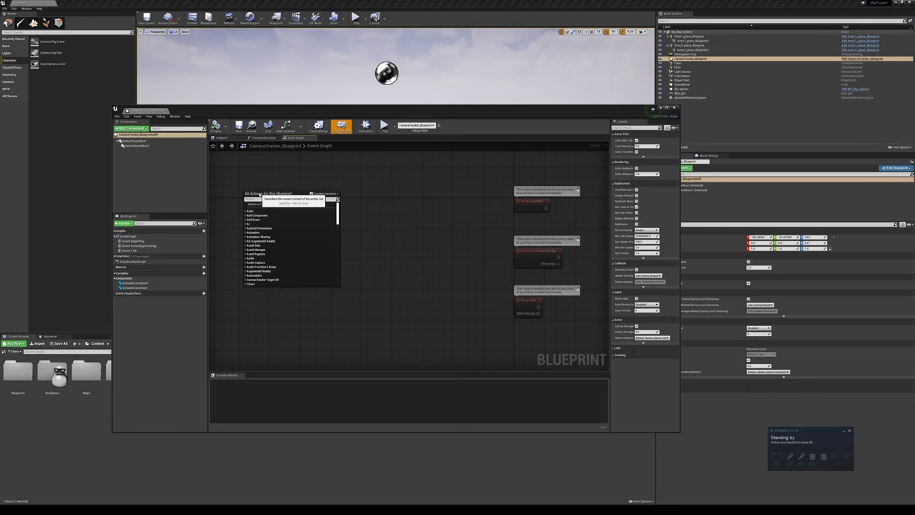
{"action": "type", "text": "get"}
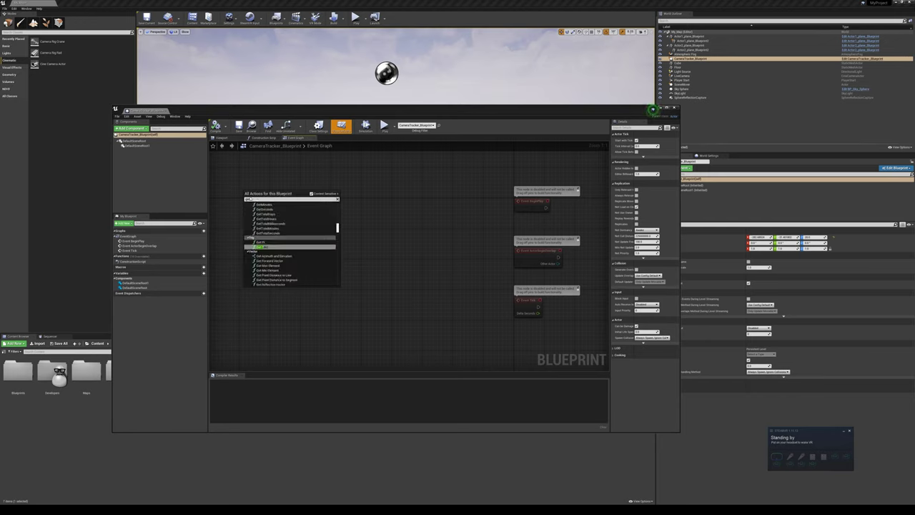
{"action": "type", "text": " tracked"}
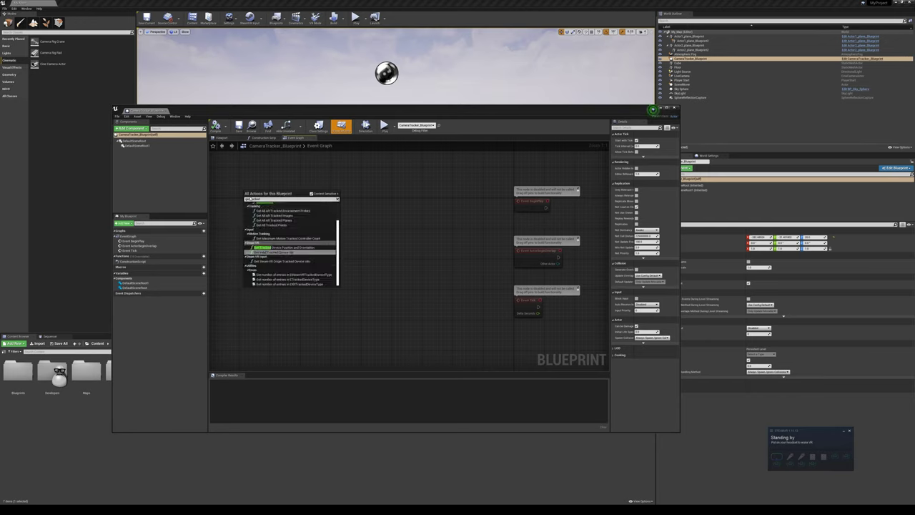
{"action": "left_click", "coordinate": [285, 249]}
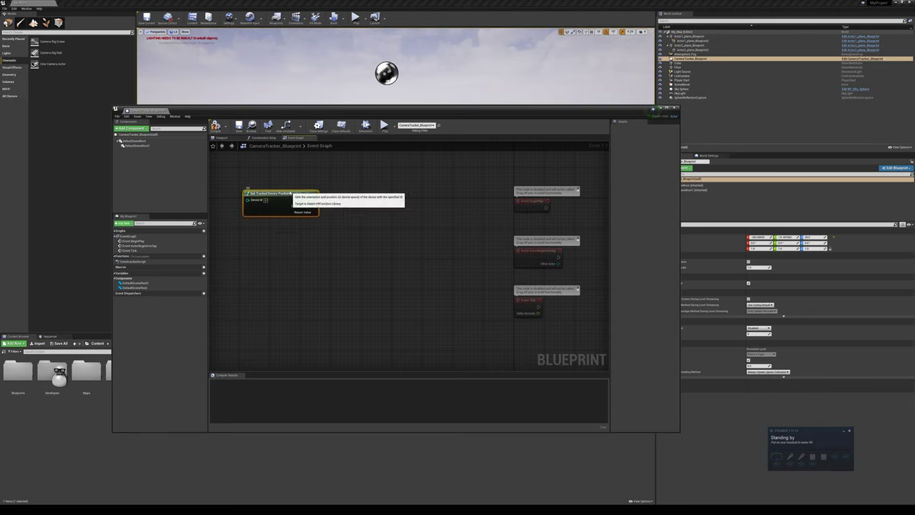
{"action": "left_click_drag", "start_coordinate": [280, 193], "coordinate": [269, 182]}
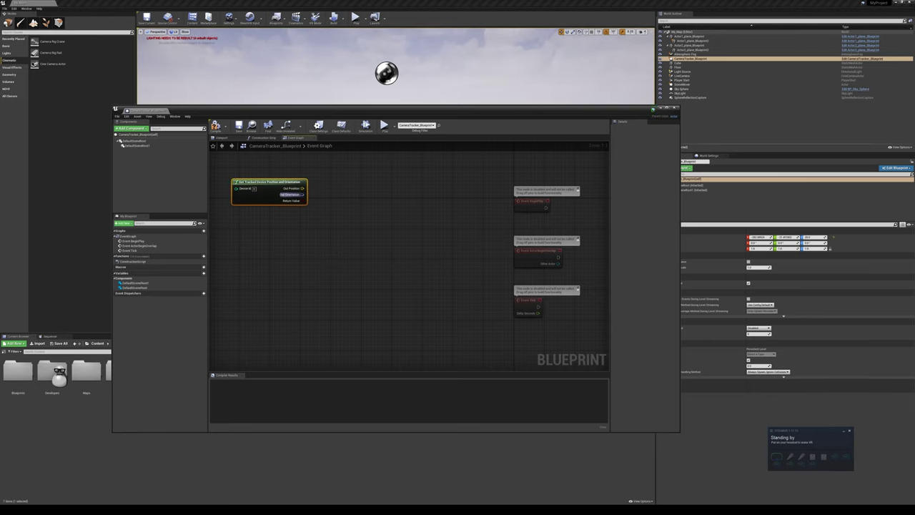
{"action": "left_click_drag", "start_coordinate": [302, 194], "coordinate": [339, 191]}
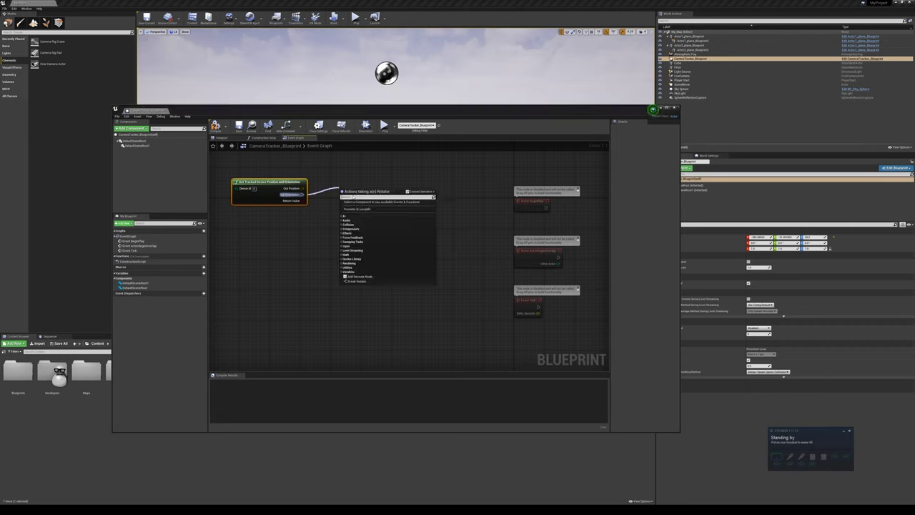
{"action": "type", "text": "combine"}
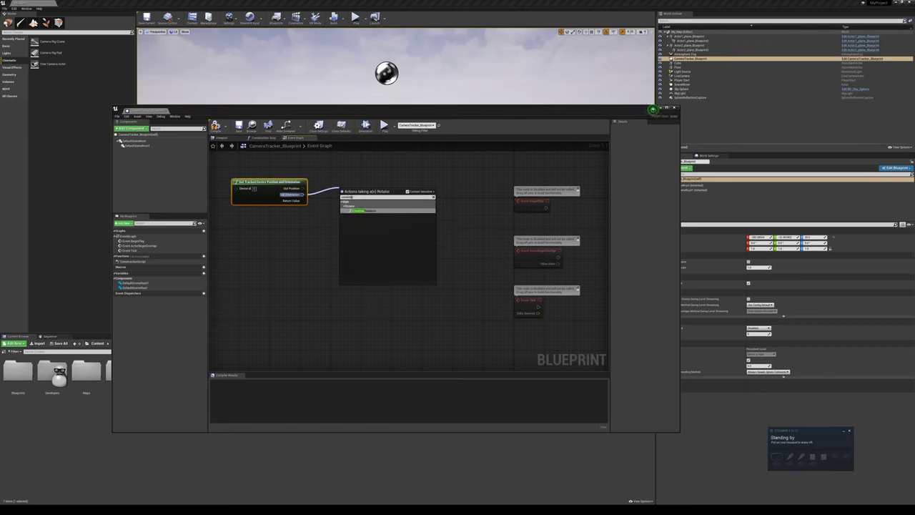
{"action": "key", "text": "Return"}
{"action": "left_click_drag", "start_coordinate": [350, 195], "coordinate": [339, 214]}
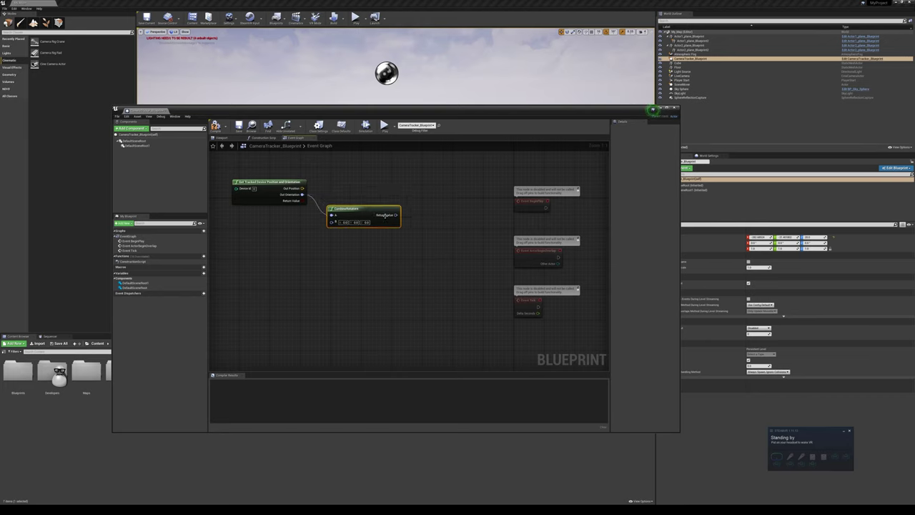
- Connect the CombineRotators result to a SetRelativeRotation node targeting DefaultSceneRoot
{"action": "scroll", "coordinate": [419, 190], "scroll_direction": "down", "scroll_amount": 2}
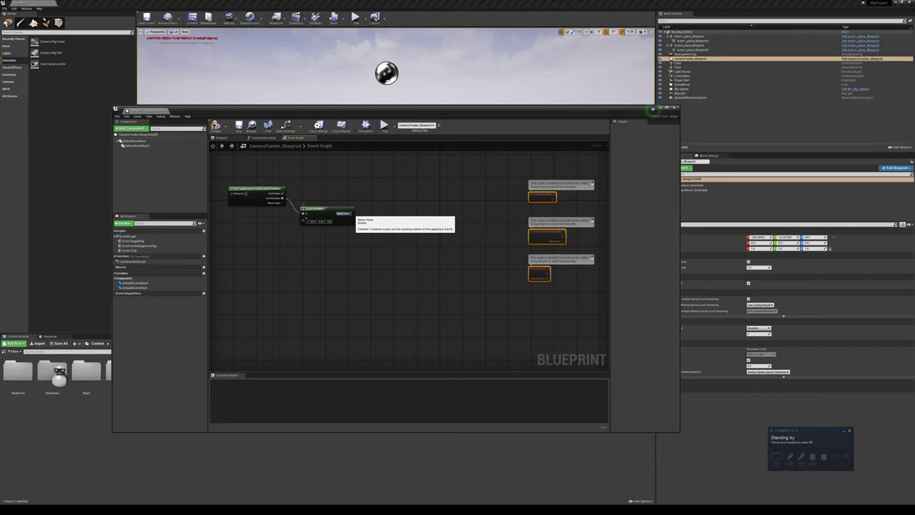
{"action": "left_click_drag", "start_coordinate": [351, 213], "coordinate": [380, 237]}
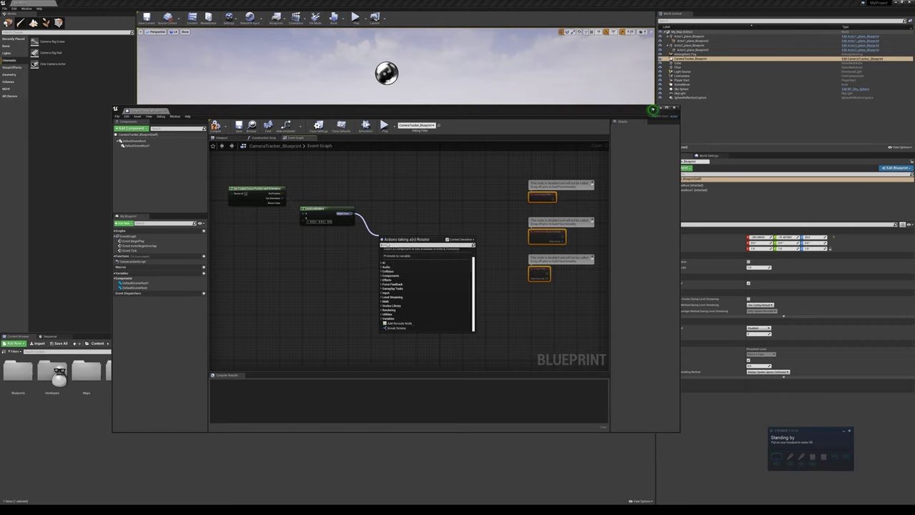
{"action": "type", "text": "set rot"}
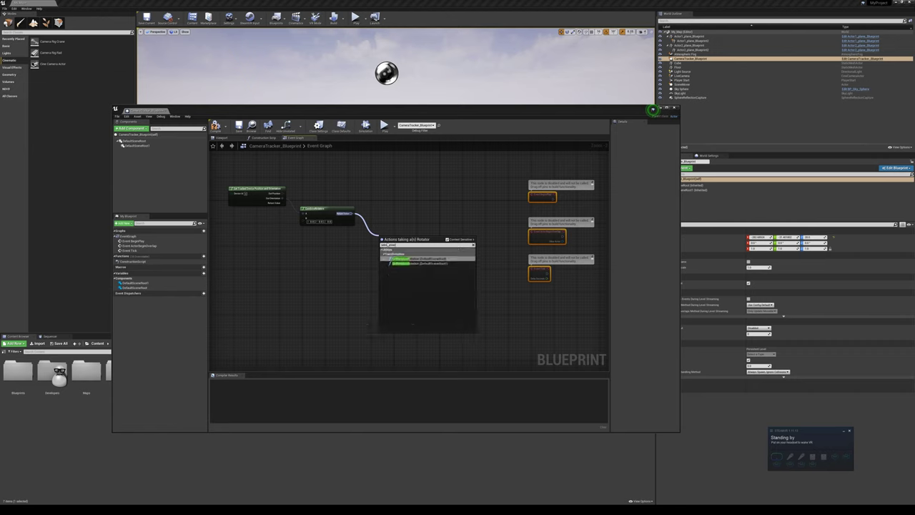
{"action": "left_click", "coordinate": [405, 258]}
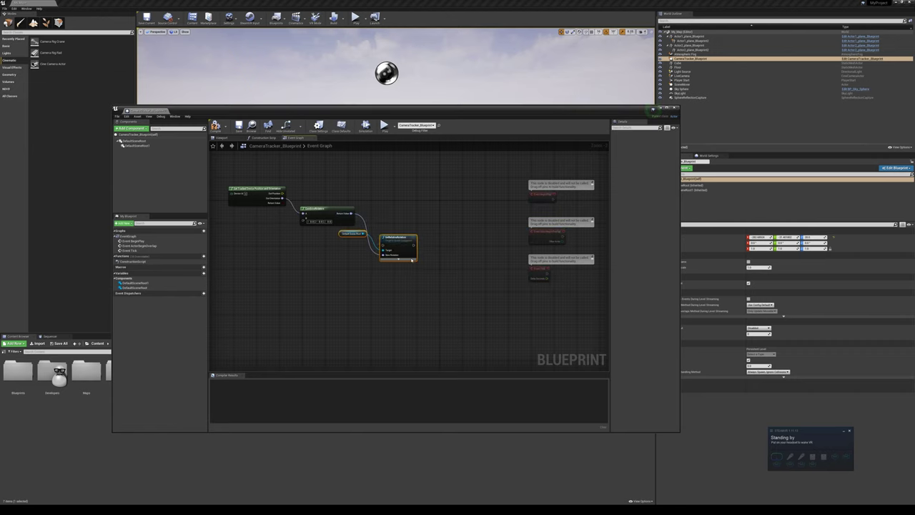
- Add a SetRelativeLocation node and feed the tracked device's Out Position into its New Location
{"action": "left_click_drag", "start_coordinate": [399, 239], "coordinate": [425, 230]}
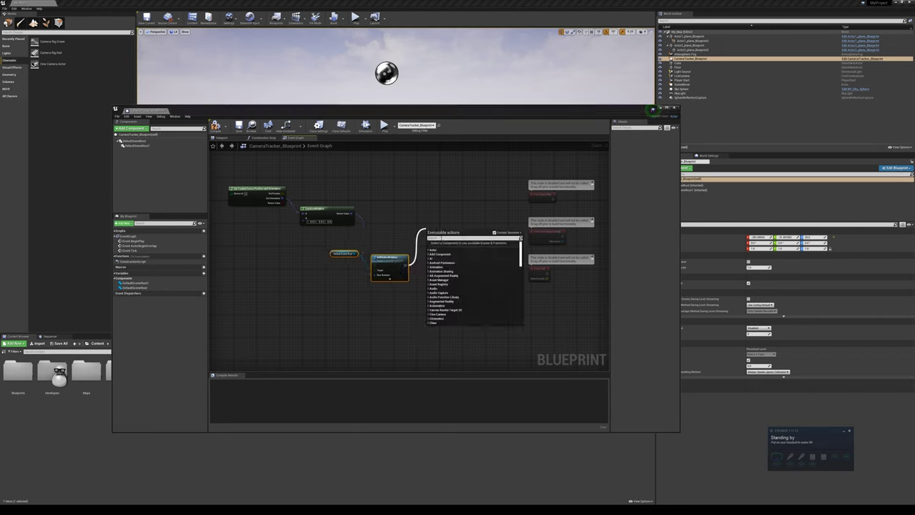
{"action": "type", "text": "set"}
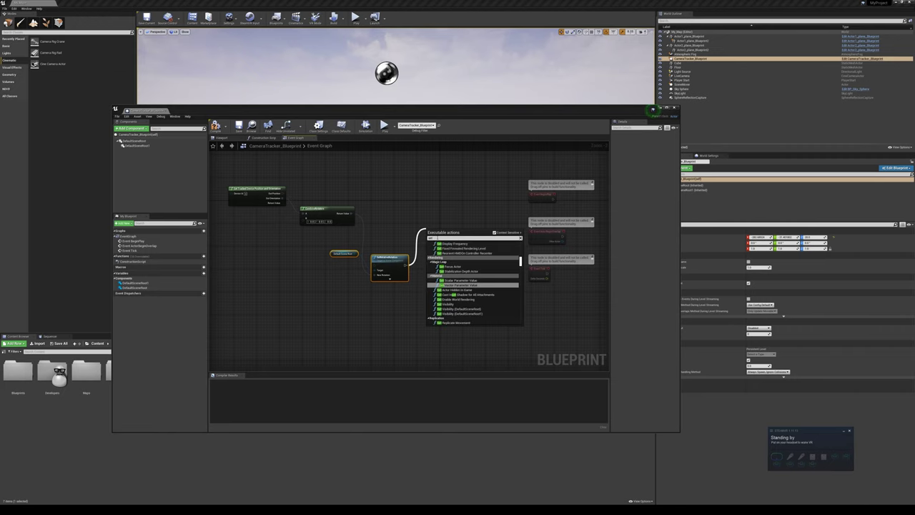
{"action": "type", "text": "relativelocation"}
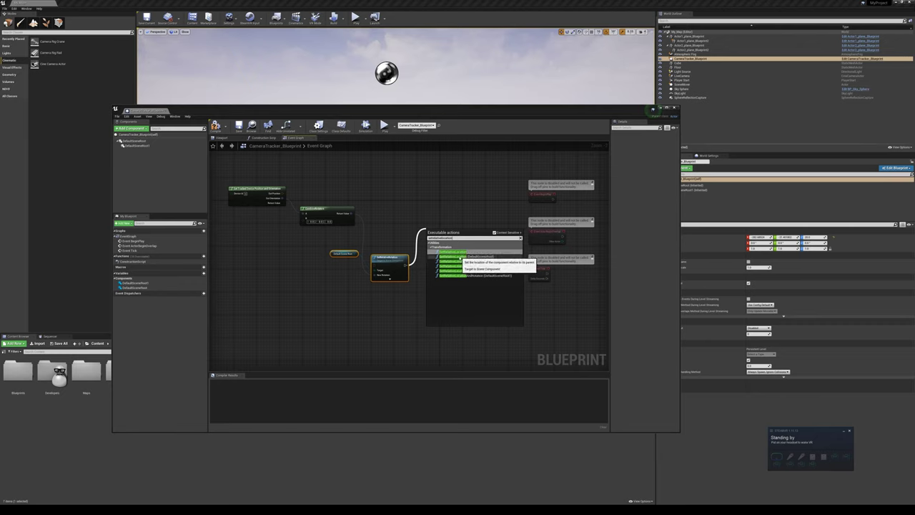
{"action": "left_click", "coordinate": [458, 256]}
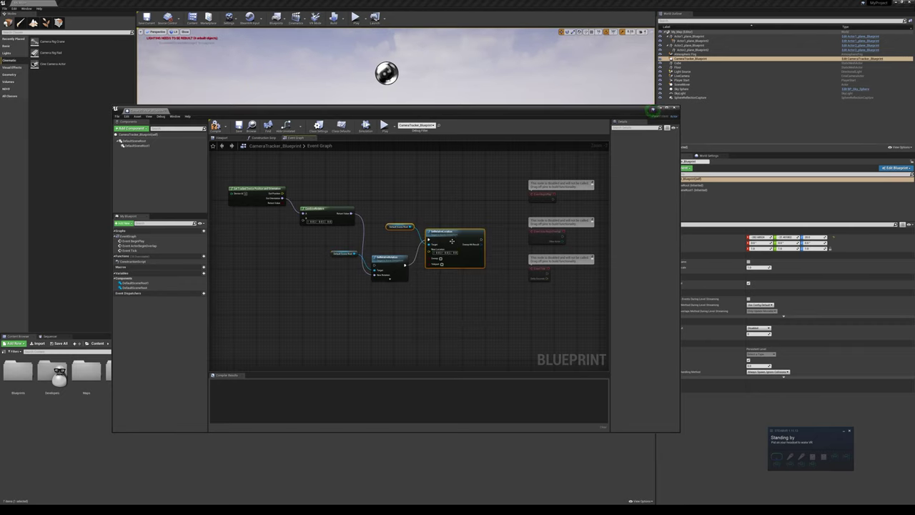
{"action": "left_click_drag", "start_coordinate": [452, 244], "coordinate": [456, 226]}
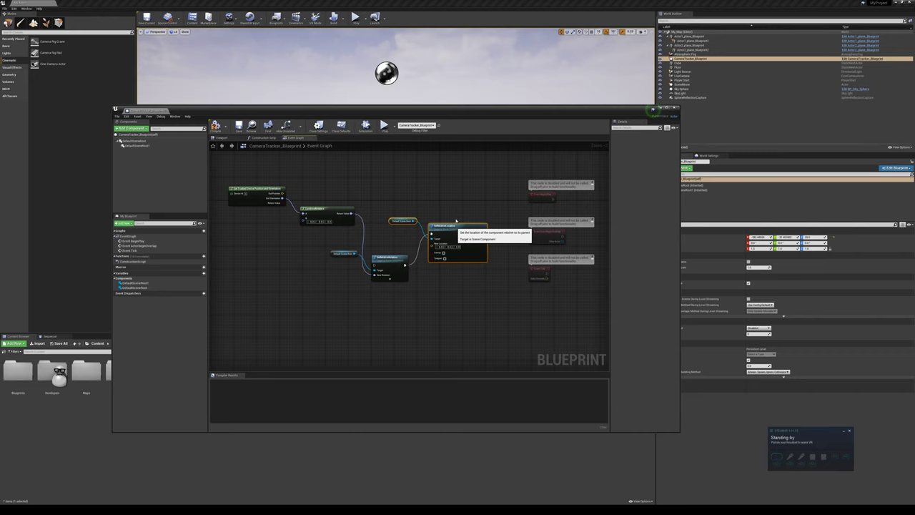
{"action": "left_click_drag", "start_coordinate": [457, 222], "coordinate": [462, 214]}
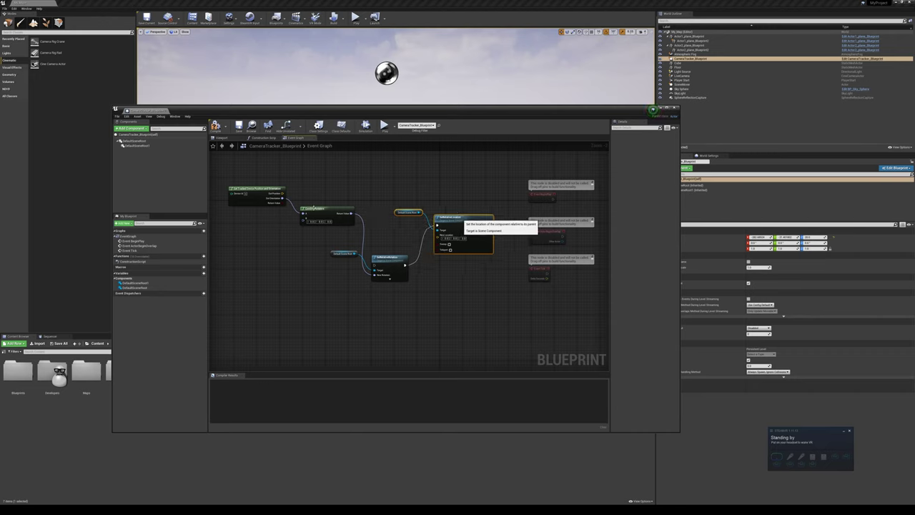
{"action": "left_click_drag", "start_coordinate": [283, 193], "coordinate": [445, 238]}
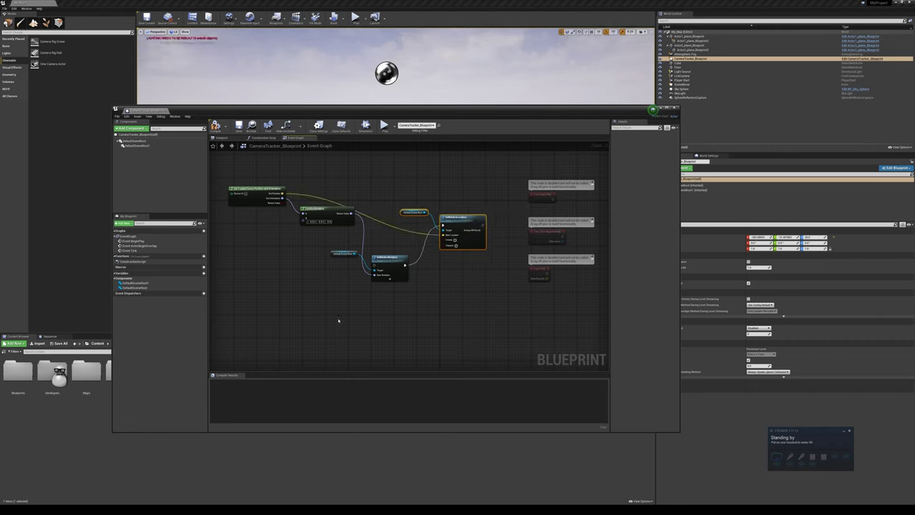
- Place Event Tick beside the setter chain and wire its execution output into the setter nodes
{"action": "left_click_drag", "start_coordinate": [540, 274], "coordinate": [251, 282]}
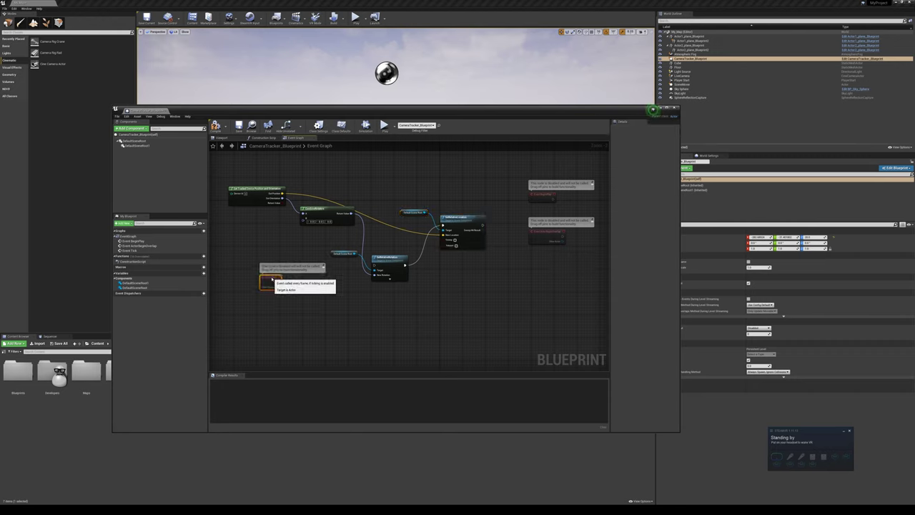
{"action": "left_click_drag", "start_coordinate": [282, 283], "coordinate": [374, 266]}
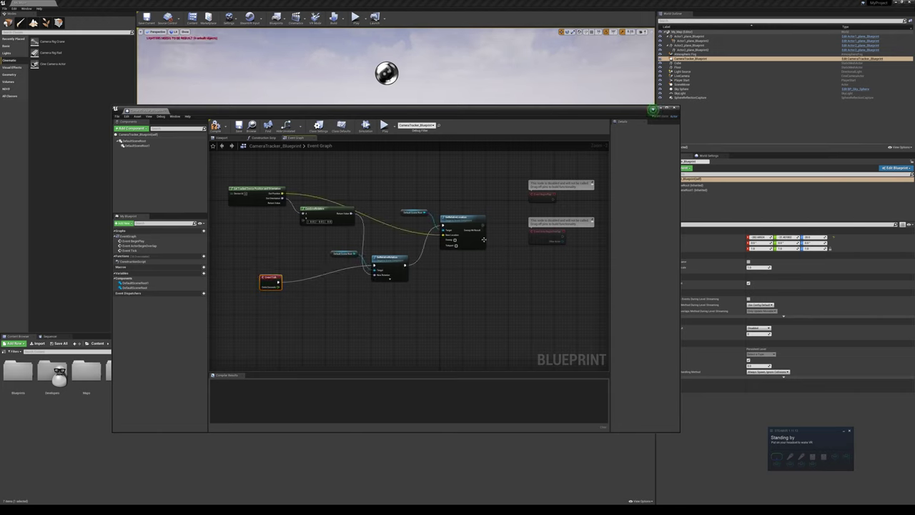
{"action": "left_click_drag", "start_coordinate": [484, 239], "coordinate": [488, 234]}
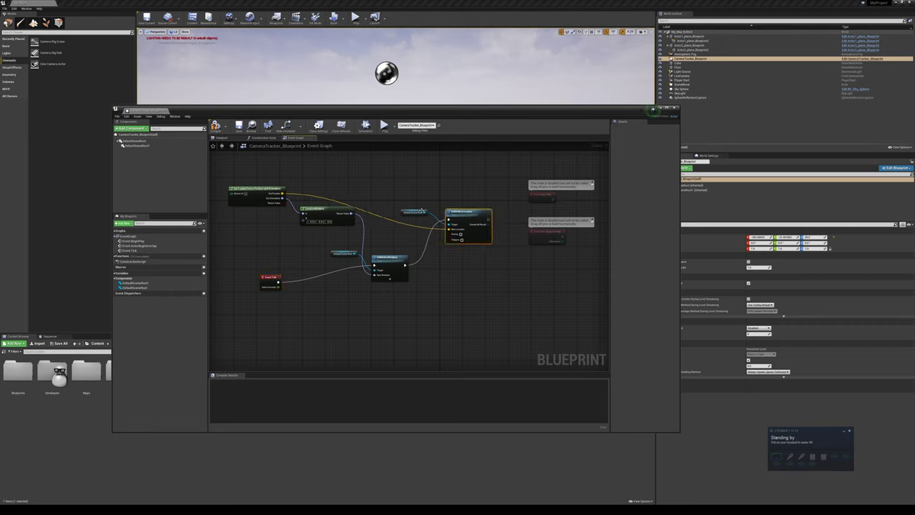
{"action": "left_click_drag", "start_coordinate": [423, 212], "coordinate": [463, 205]}
{"action": "left_click", "coordinate": [414, 213]}
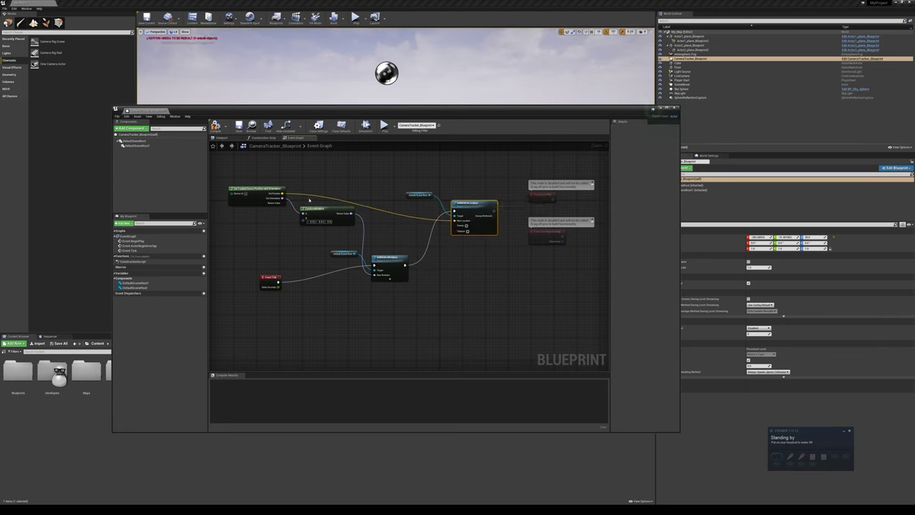
{"action": "left_click_drag", "start_coordinate": [270, 277], "coordinate": [307, 278]}
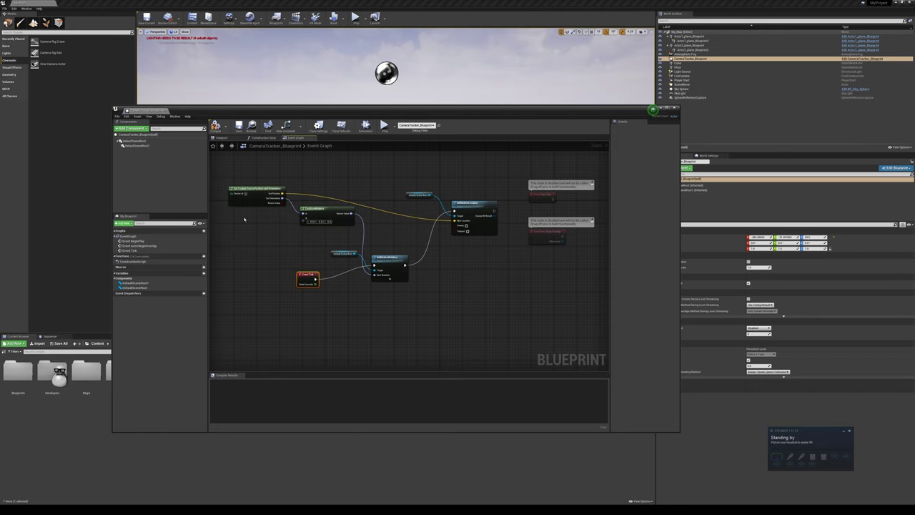
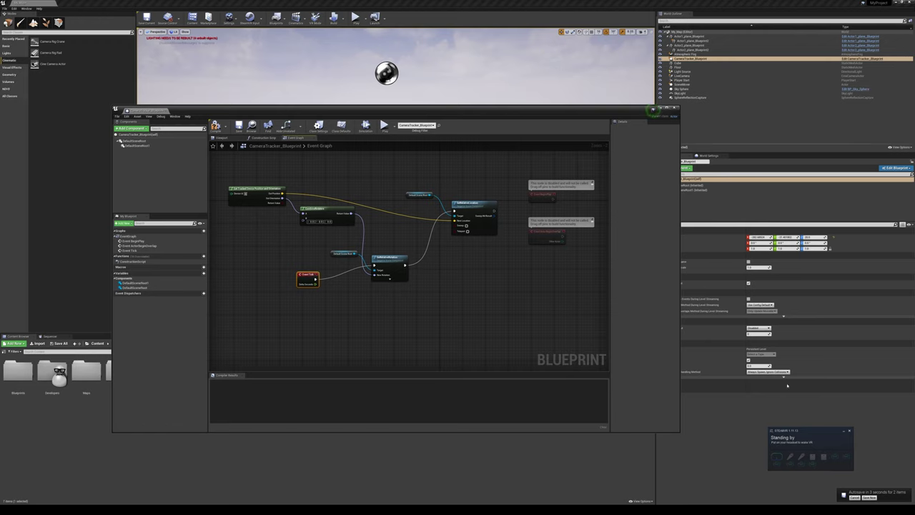
- Open the SteamVR Developer > Web Console and position its log window over the editor
{"action": "left_click", "coordinate": [780, 431]}
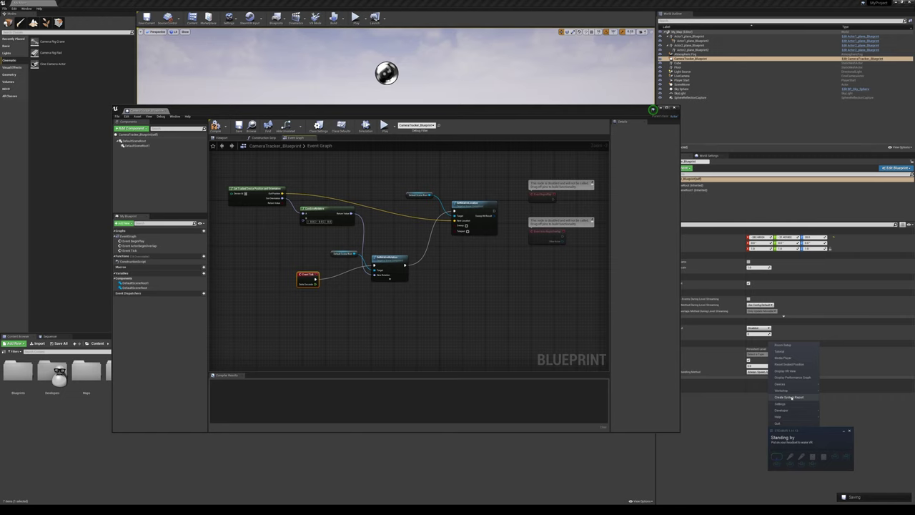
{"action": "mouse_move", "coordinate": [807, 412]}
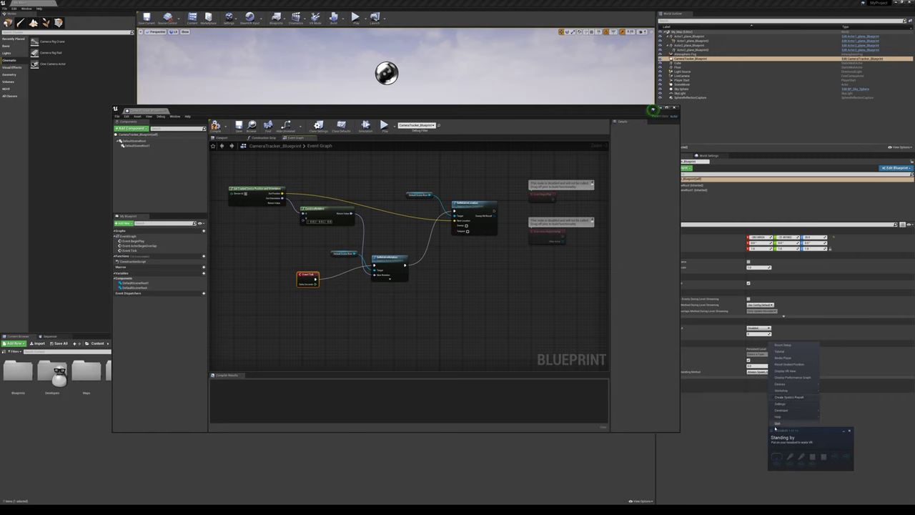
{"action": "left_click", "coordinate": [775, 425]}
{"action": "left_click", "coordinate": [775, 432]}
{"action": "mouse_move", "coordinate": [797, 404]}
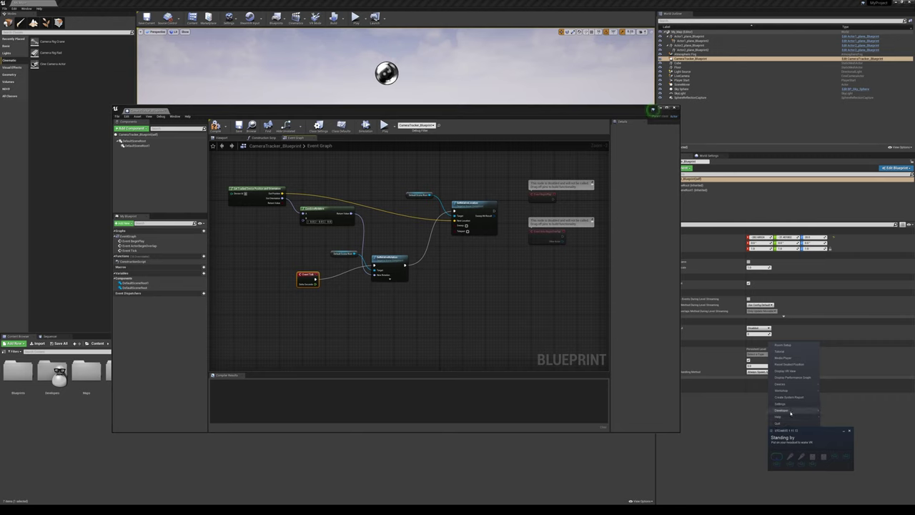
{"action": "left_click", "coordinate": [835, 417]}
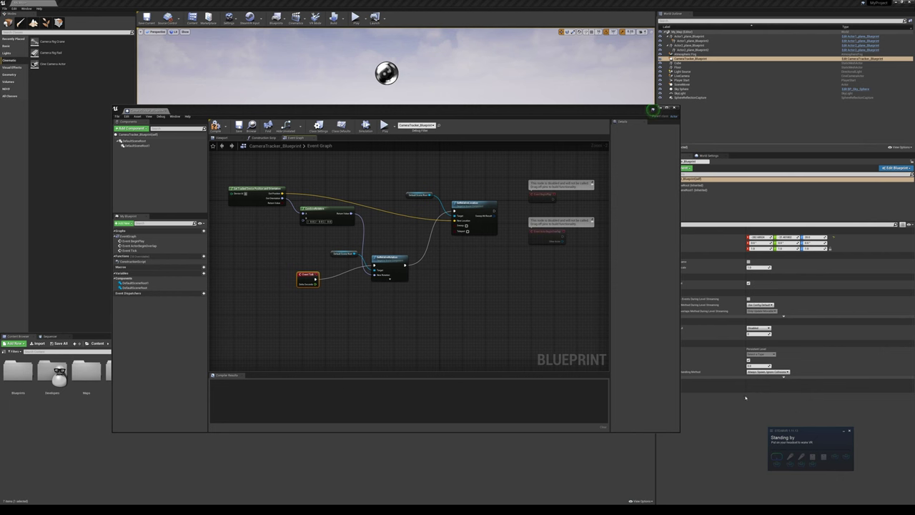
{"action": "left_click_drag", "start_coordinate": [391, 59], "coordinate": [378, 74]}
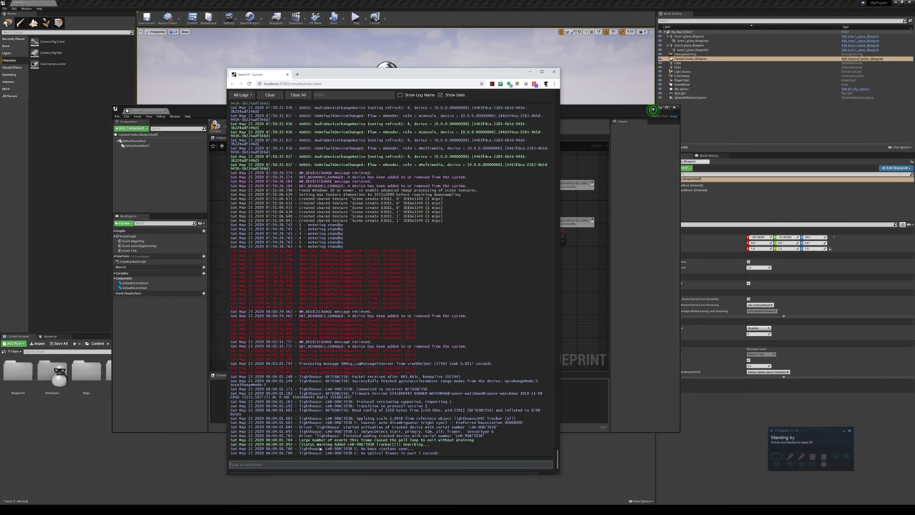
- Select the tracker's serial number in the Status Warning log line, then return to the Blueprint editor
{"action": "double_click", "coordinate": [353, 444]}
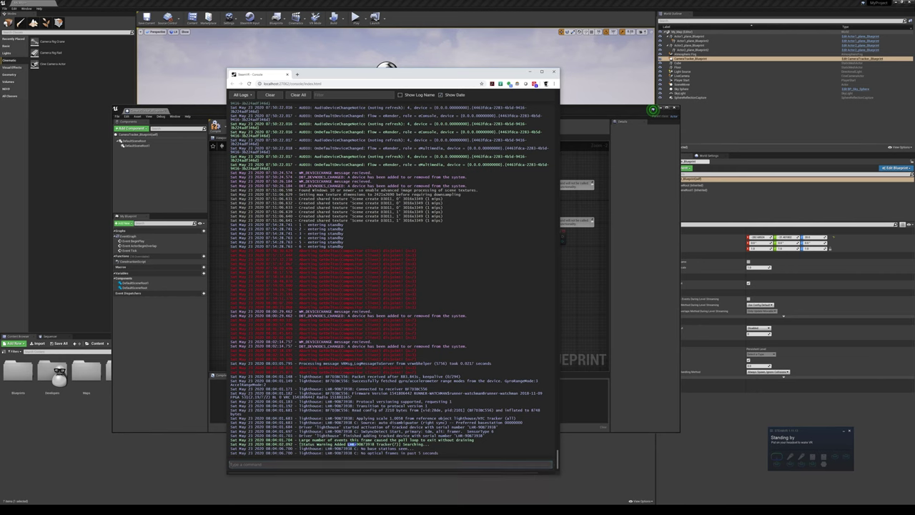
{"action": "left_click_drag", "start_coordinate": [348, 444], "coordinate": [374, 444]}
{"action": "left_click", "coordinate": [364, 445]}
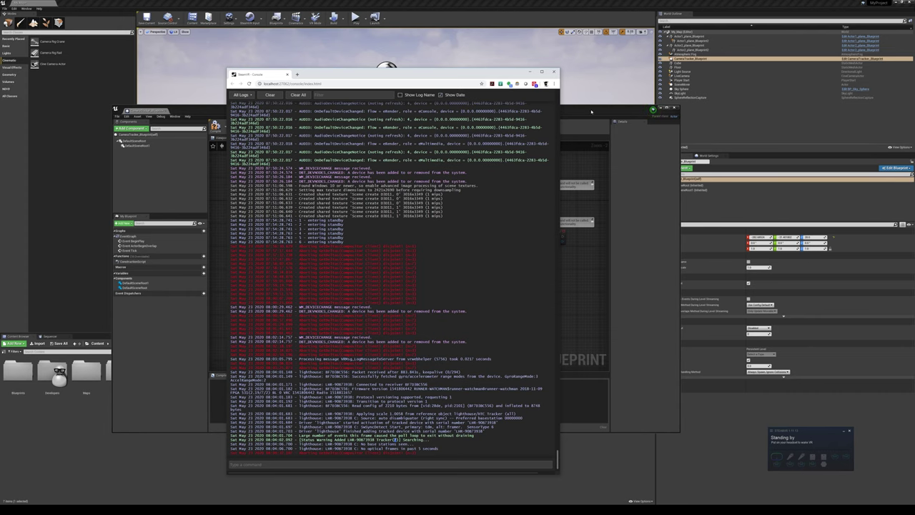
{"action": "left_click", "coordinate": [591, 112]}
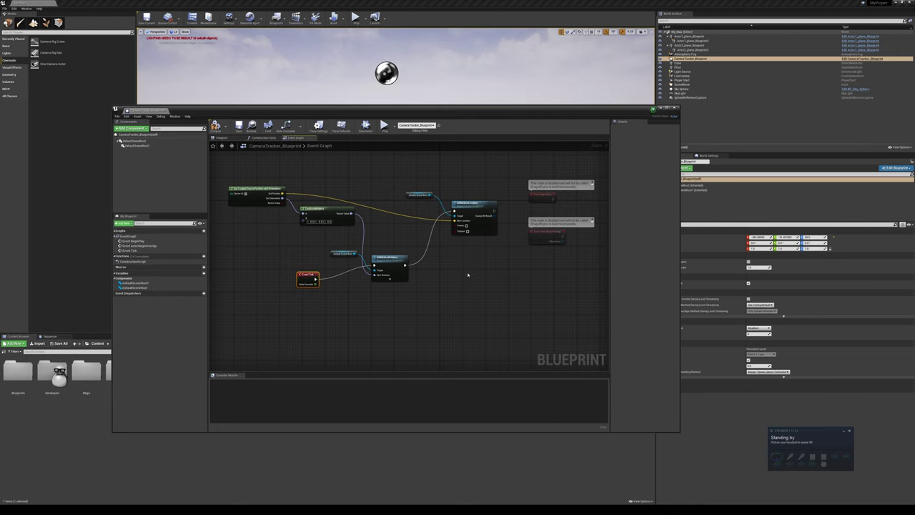
- Rearrange the event graph nodes, compile CameraTracker_Blueprint, and show its Viewport with the two spheres
{"action": "mouse_move", "coordinate": [247, 193]}
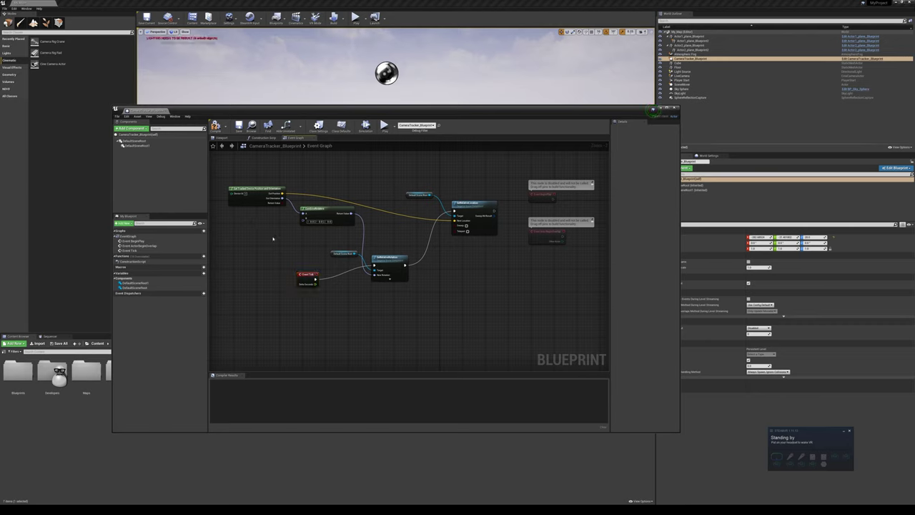
{"action": "key", "text": "ctrl+z"}
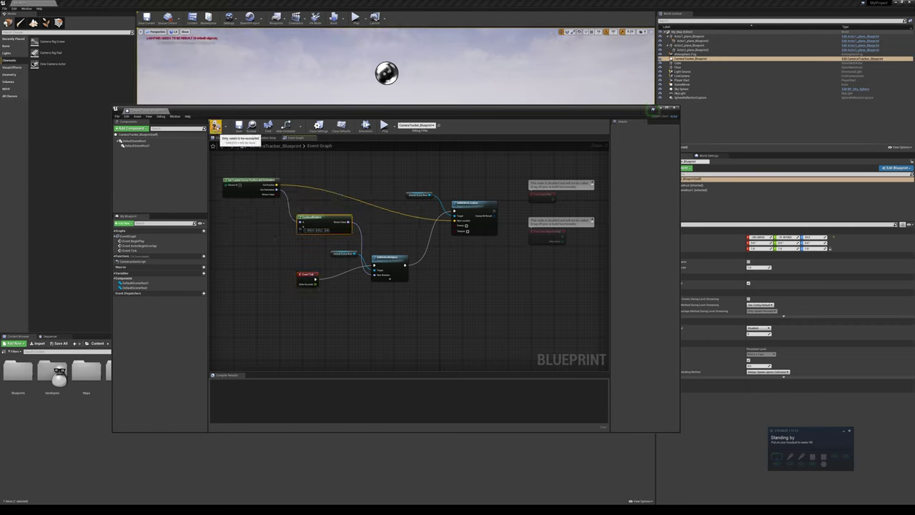
{"action": "left_click", "coordinate": [215, 126]}
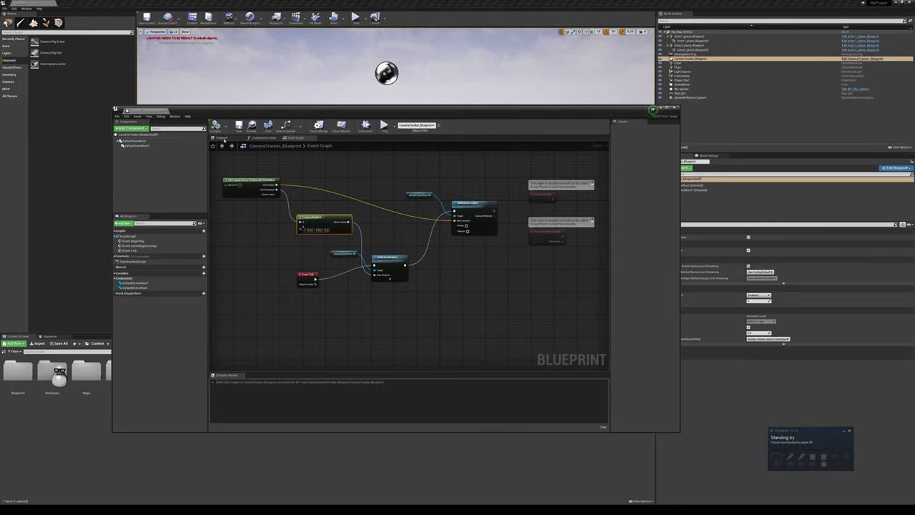
{"action": "left_click", "coordinate": [365, 125]}
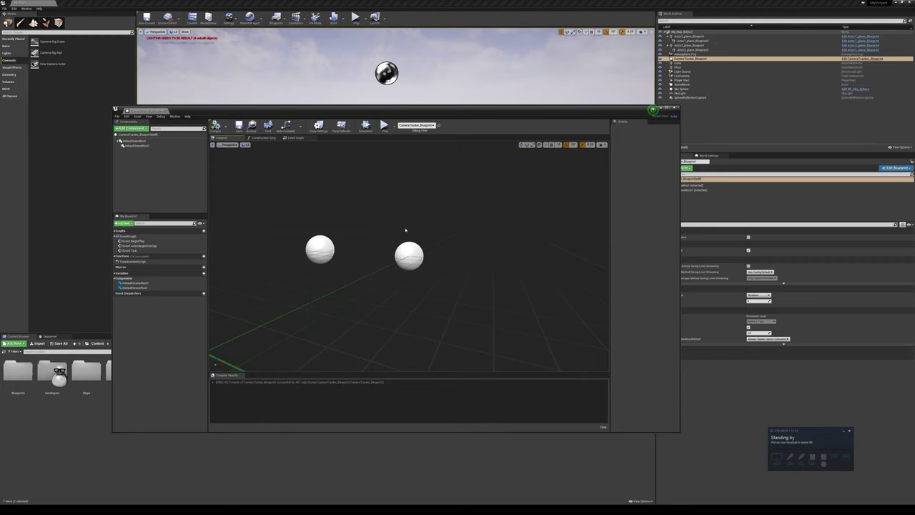
- Start simulating CameraTracker_Blueprint in its viewport and move the Blueprint editor window up-left
{"action": "left_click", "coordinate": [366, 126]}
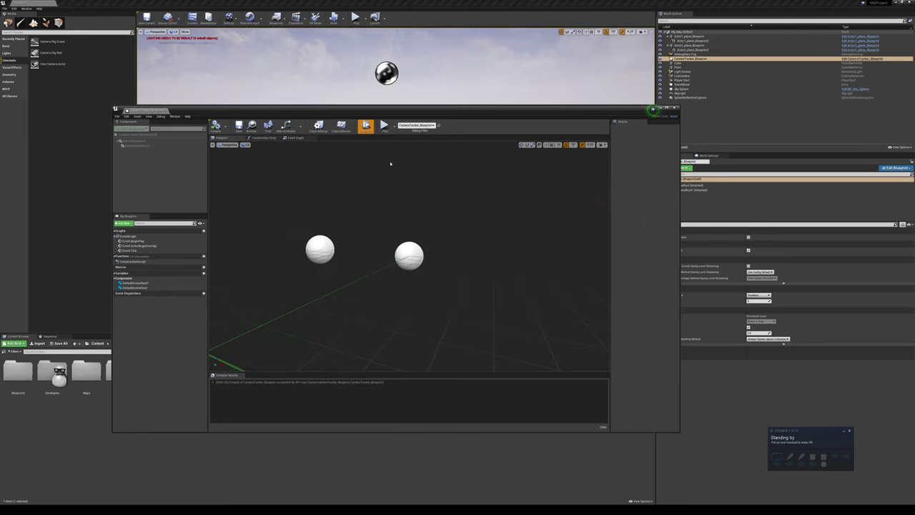
{"action": "left_click_drag", "start_coordinate": [391, 108], "coordinate": [350, 94]}
{"action": "left_click", "coordinate": [678, 66]}
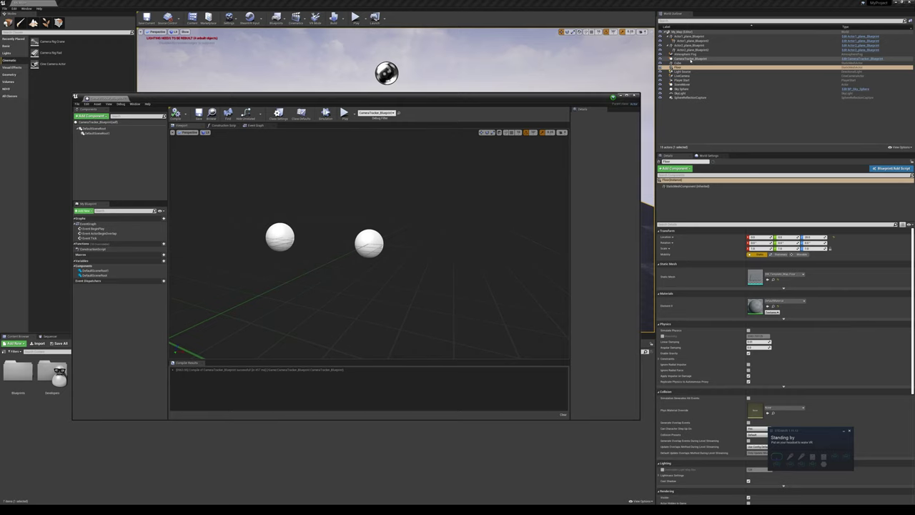
- Attach LineCamera under CameraTracker_Blueprint in the World Outliner and toggle the blueprint simulation again
{"action": "left_click", "coordinate": [691, 60]}
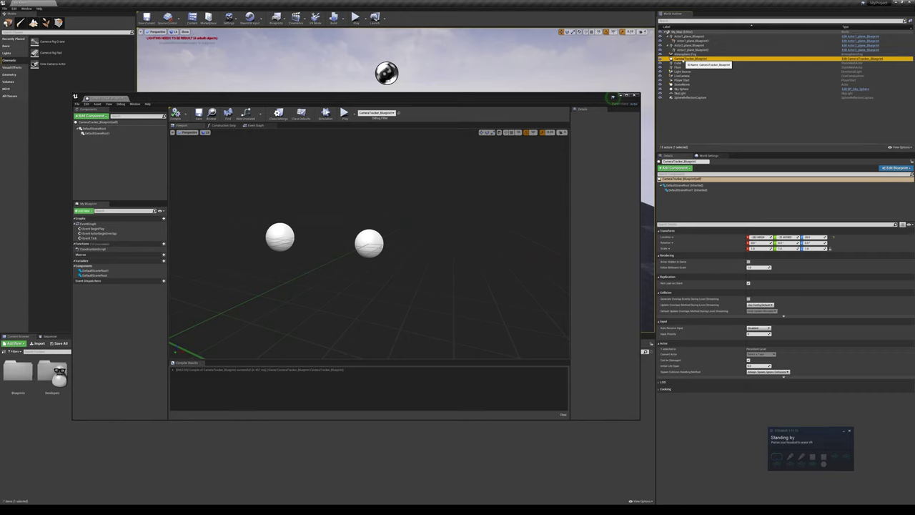
{"action": "left_click_drag", "start_coordinate": [685, 60], "coordinate": [683, 79]}
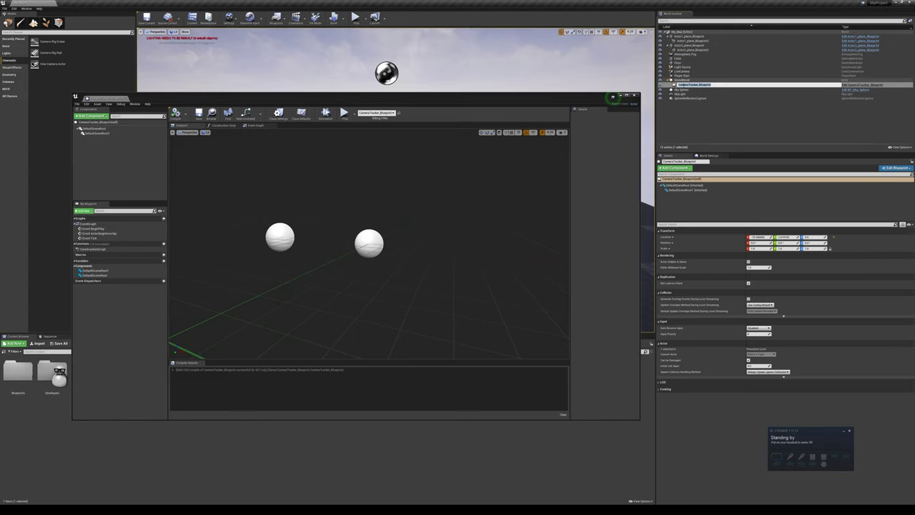
{"action": "left_click_drag", "start_coordinate": [683, 72], "coordinate": [700, 85]}
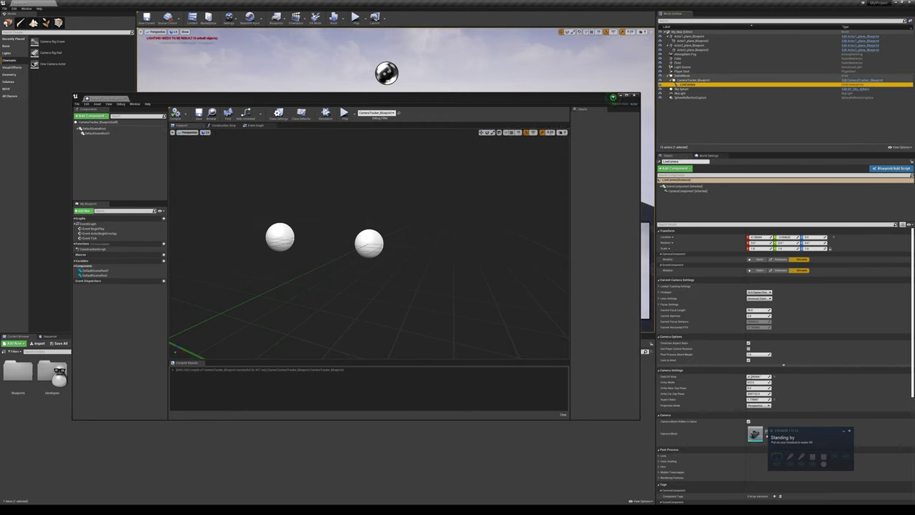
{"action": "left_click", "coordinate": [326, 113]}
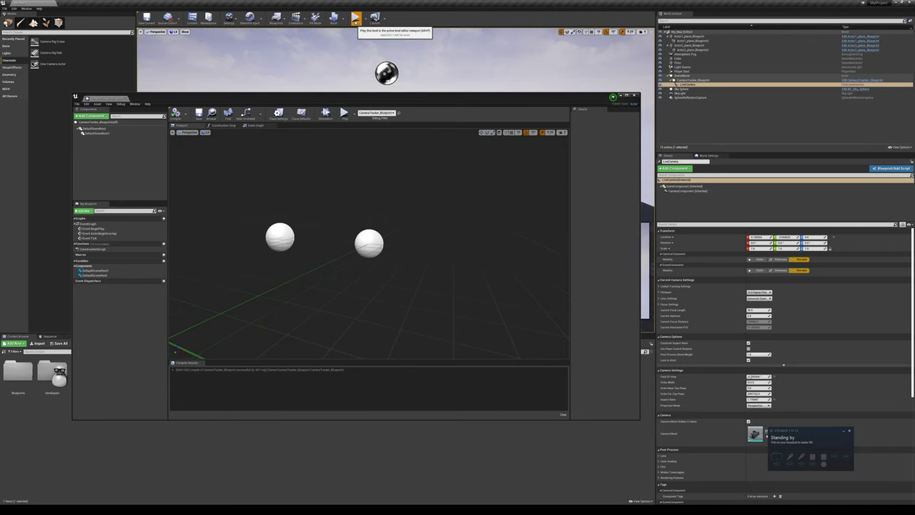
- Play the level with the Blueprint editor closed, end the session with Esc, and select LiveCamera
{"action": "left_click", "coordinate": [355, 17]}
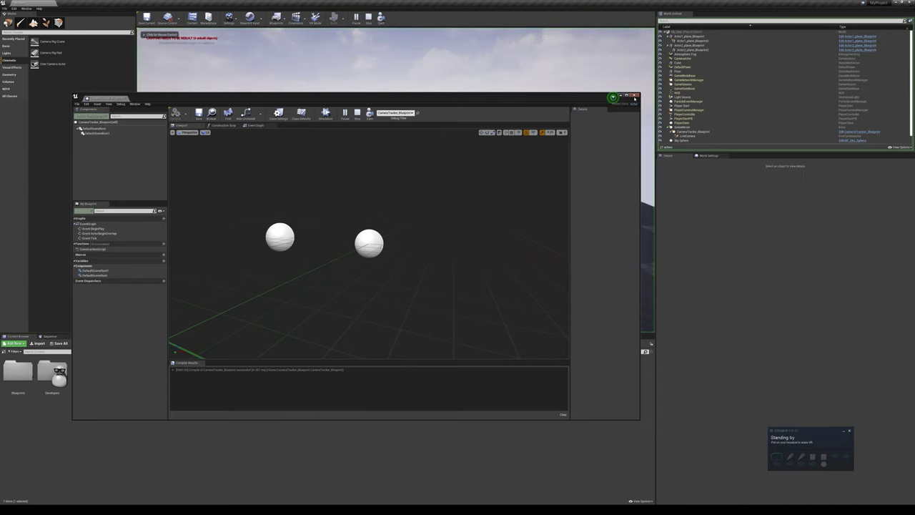
{"action": "left_click", "coordinate": [633, 96]}
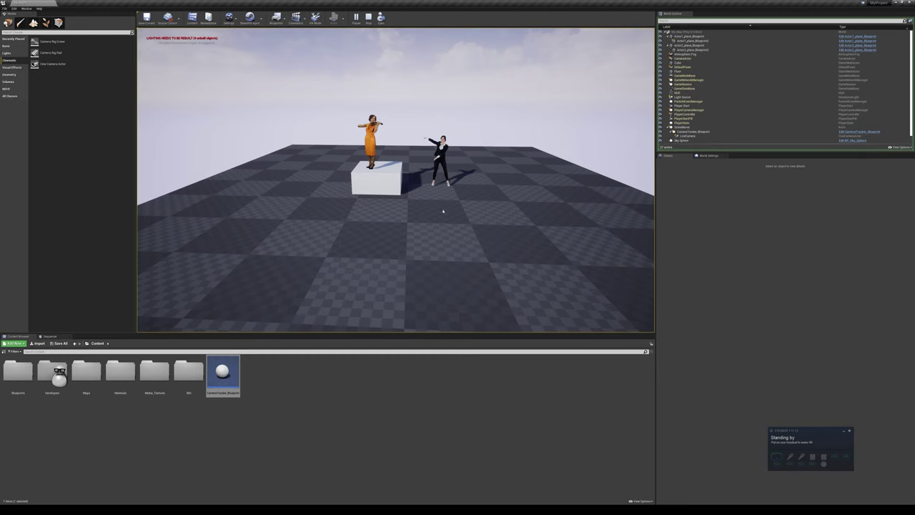
{"action": "key", "text": "Escape"}
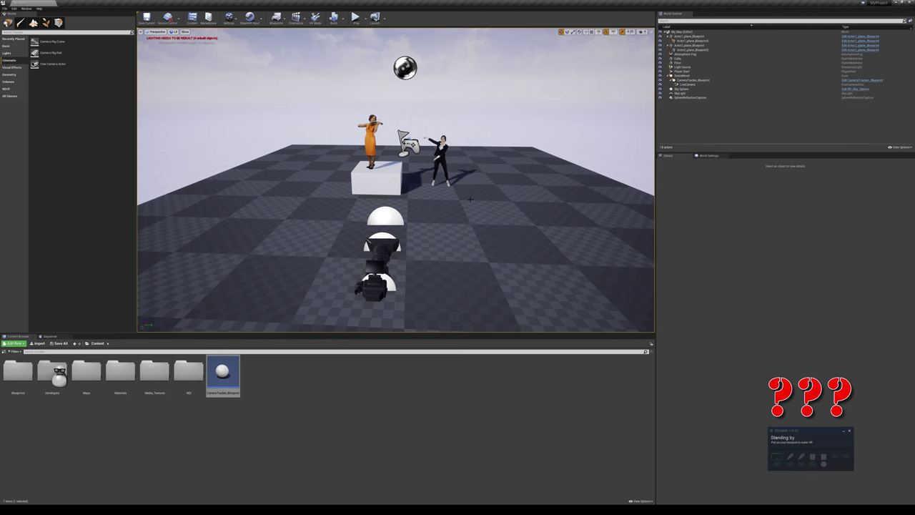
{"action": "left_click", "coordinate": [378, 245]}
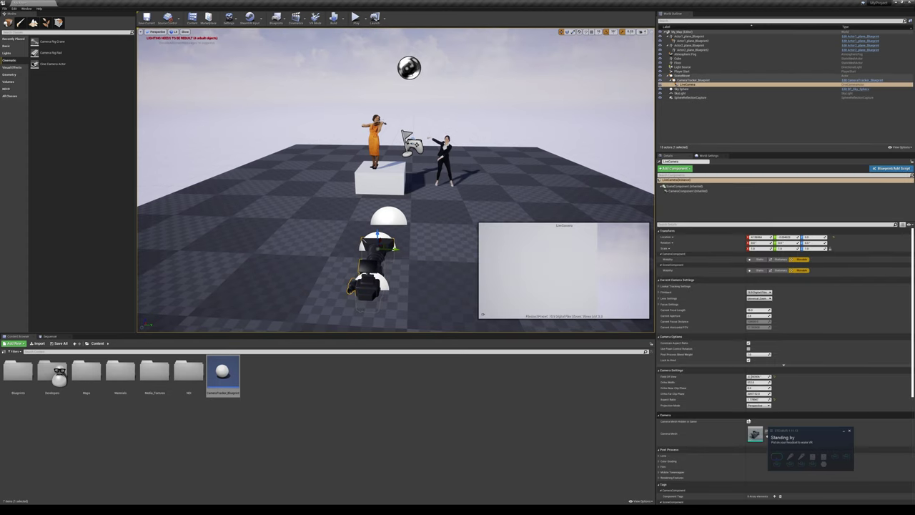
- Review LiveCamera's Details panel, then launch Play In Editor with Alt+P to test the camera
{"action": "scroll", "coordinate": [680, 301], "scroll_direction": "down", "scroll_amount": 4}
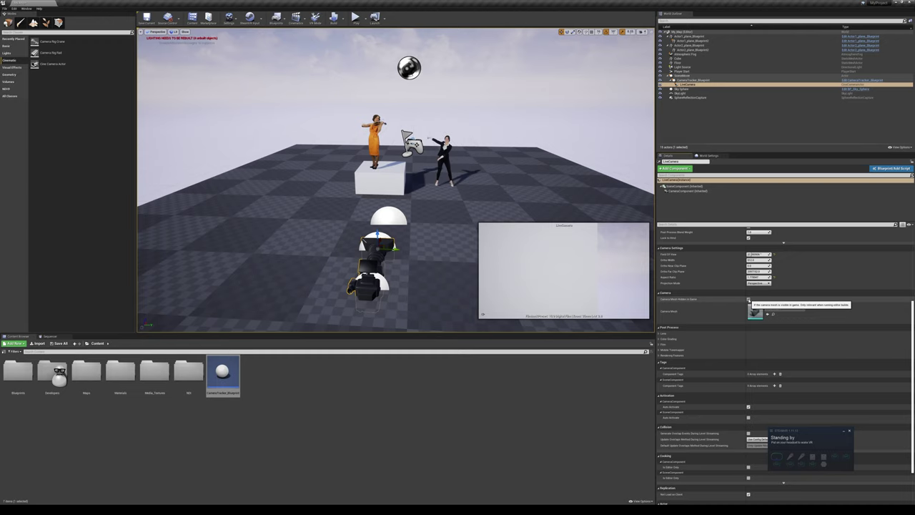
{"action": "key", "text": "alt+p"}
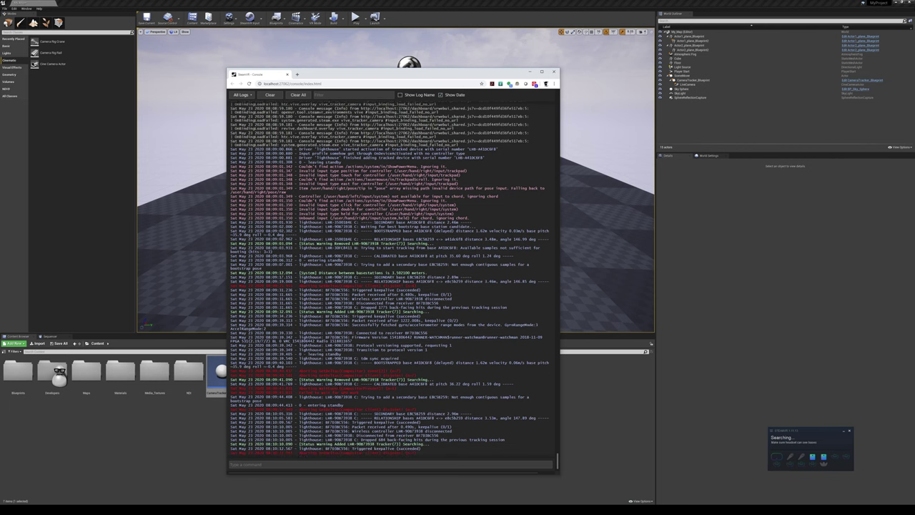
- Pair the tracker via SteamVR's Pair Controller, confirm success, and highlight its status line in the log
{"action": "left_click", "coordinate": [825, 461]}
{"action": "left_click", "coordinate": [843, 469]}
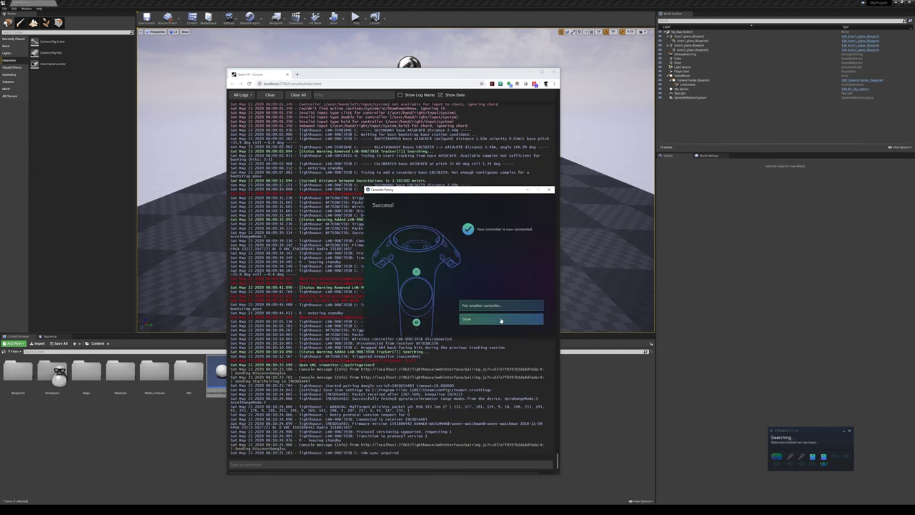
{"action": "left_click", "coordinate": [501, 321]}
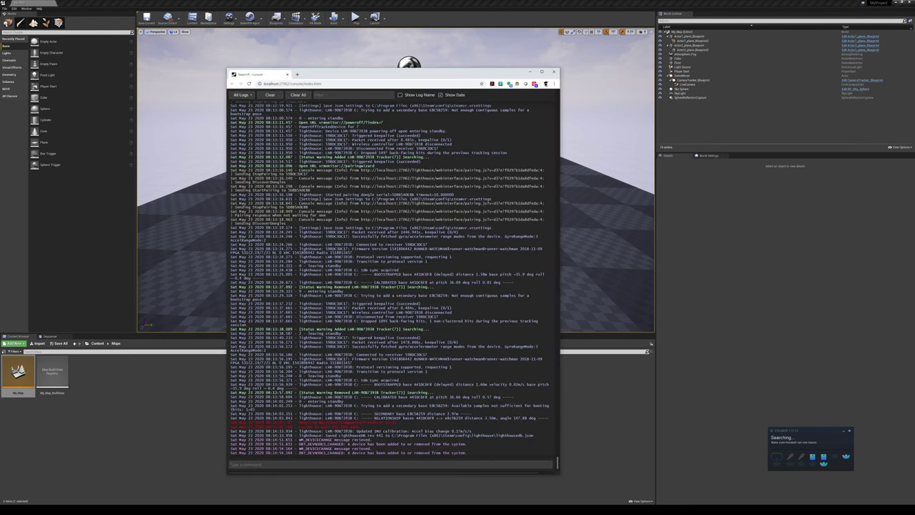
{"action": "left_click_drag", "start_coordinate": [413, 393], "coordinate": [389, 393]}
- Return to the Unreal level and Play it to test the newly paired tracker's camera movement
{"action": "left_click", "coordinate": [197, 358]}
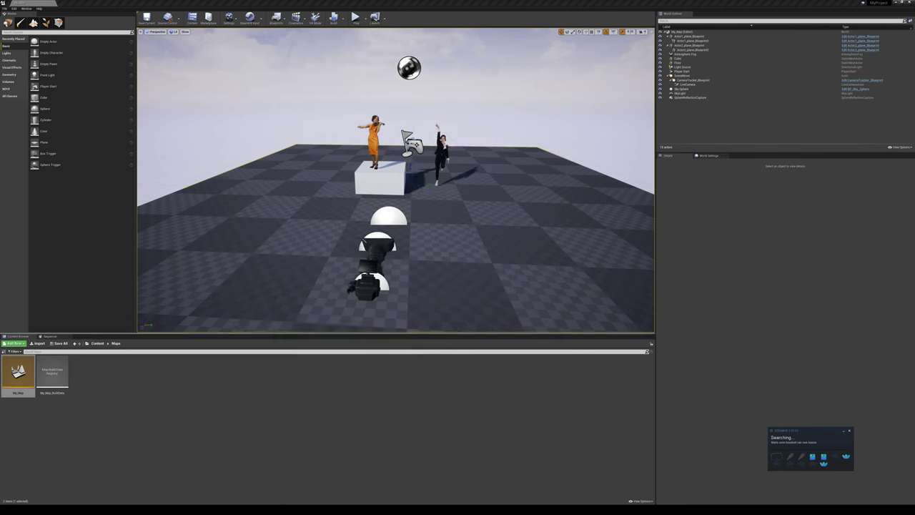
{"action": "left_click", "coordinate": [482, 185]}
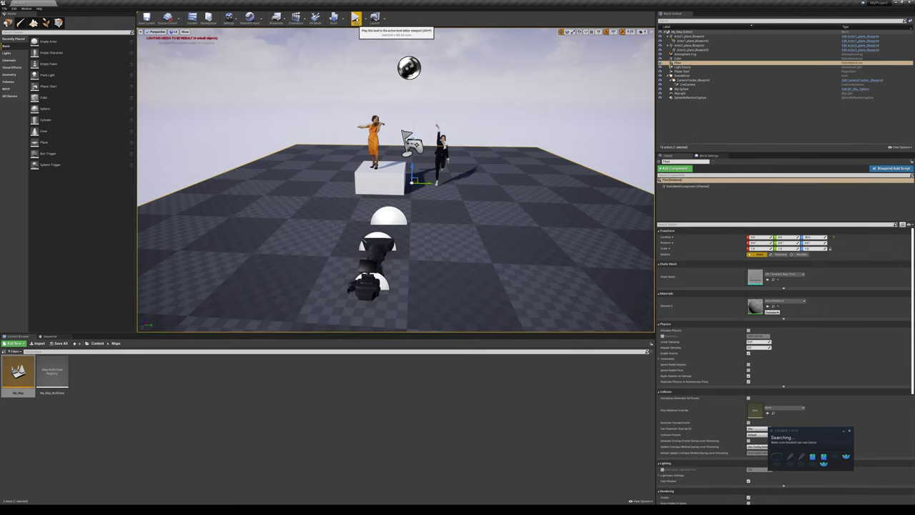
{"action": "left_click", "coordinate": [355, 18]}
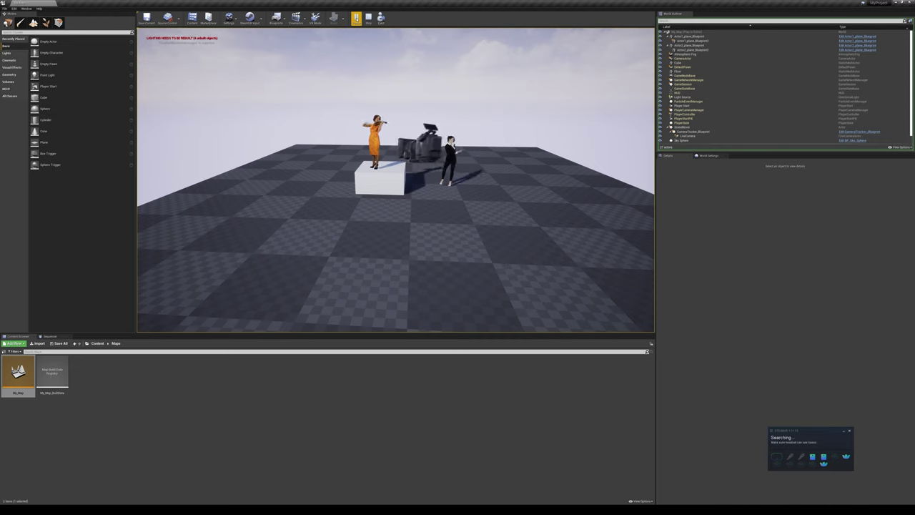
- Select LiveCamera during play to preview its view, then stop the session
{"action": "left_click", "coordinate": [685, 136]}
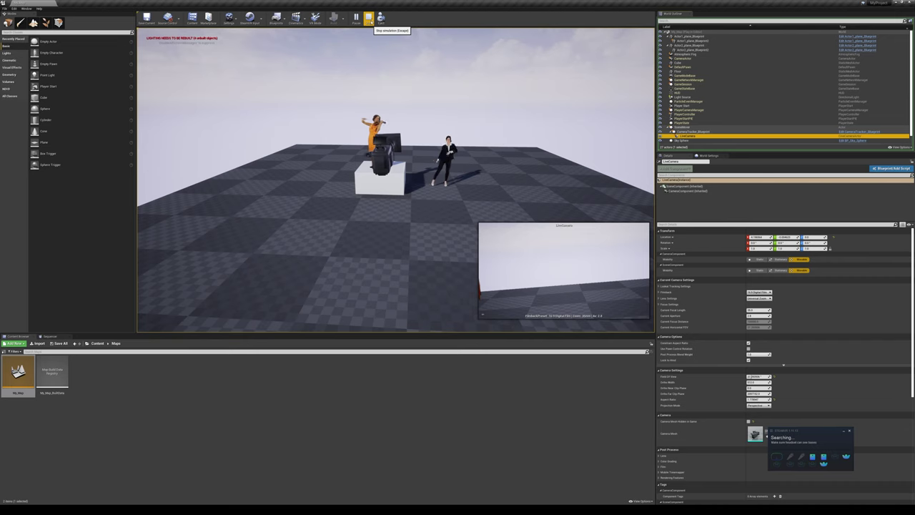
{"action": "left_click", "coordinate": [369, 17]}
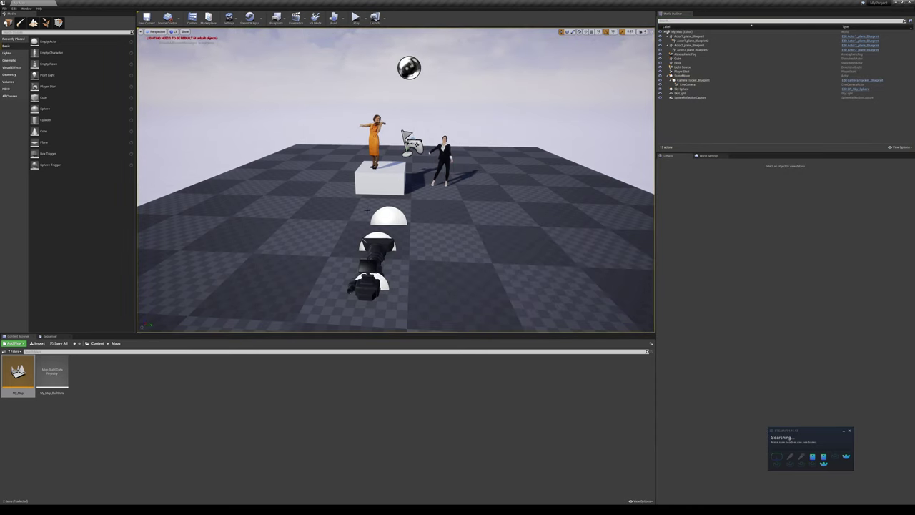
- Add a level sequence from the Cinematics menu and save it as NewLevelSequence
{"action": "left_click", "coordinate": [681, 89]}
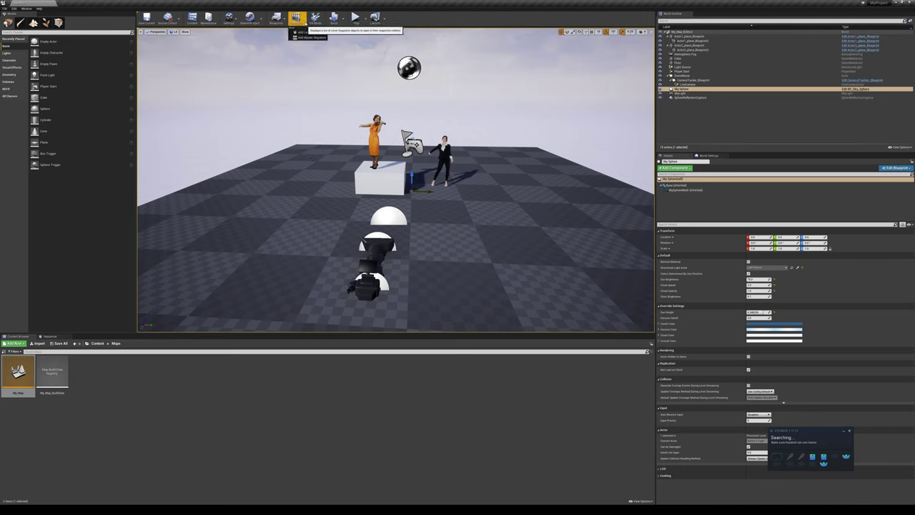
{"action": "left_click", "coordinate": [296, 17]}
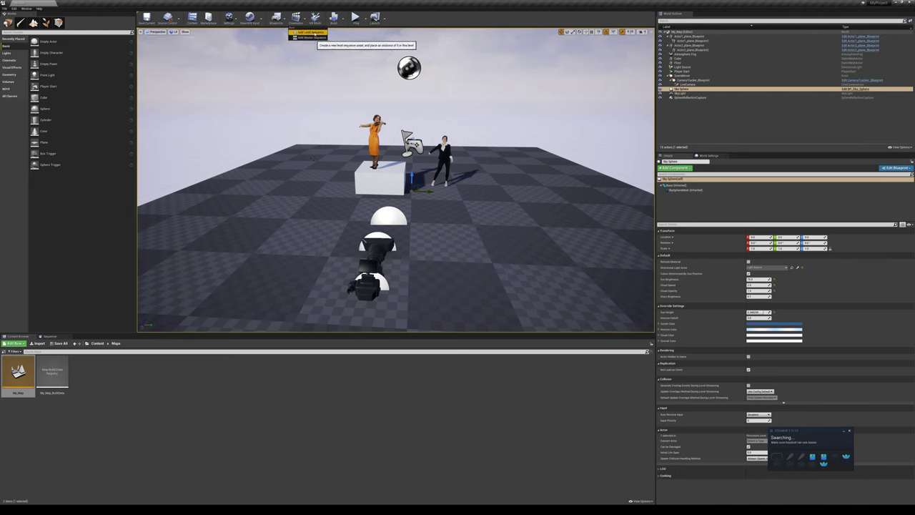
{"action": "left_click", "coordinate": [315, 34]}
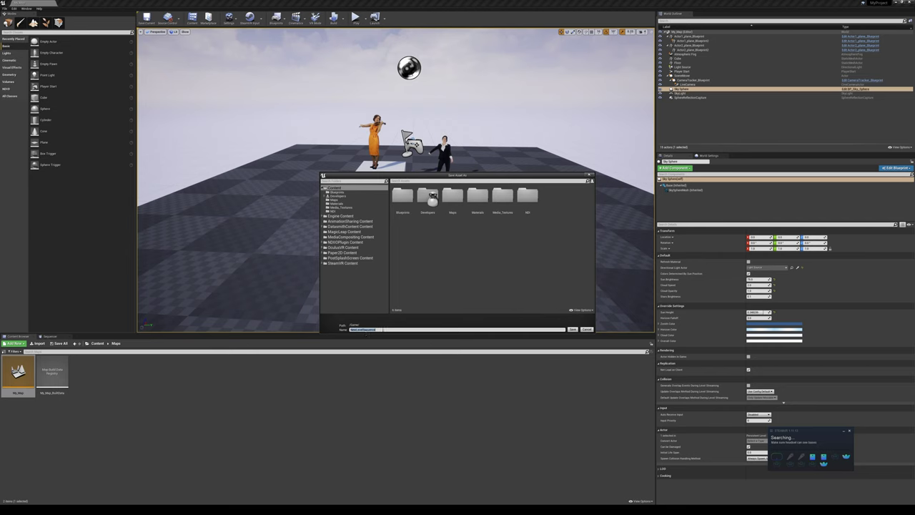
{"action": "left_click", "coordinate": [573, 329]}
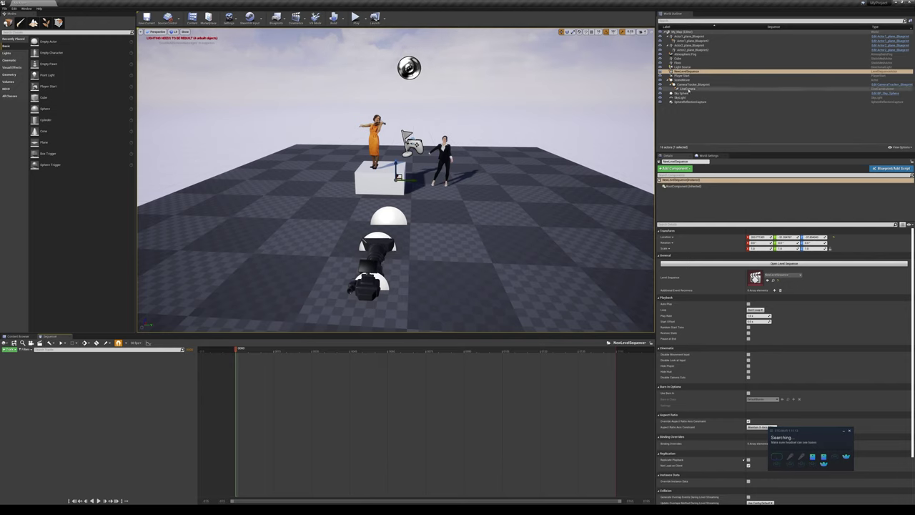
- Put LiveCamera into NewLevelSequence, lock the view to its camera cuts, and play the level
{"action": "left_click", "coordinate": [676, 88]}
{"action": "left_click_drag", "start_coordinate": [676, 88], "coordinate": [82, 369]}
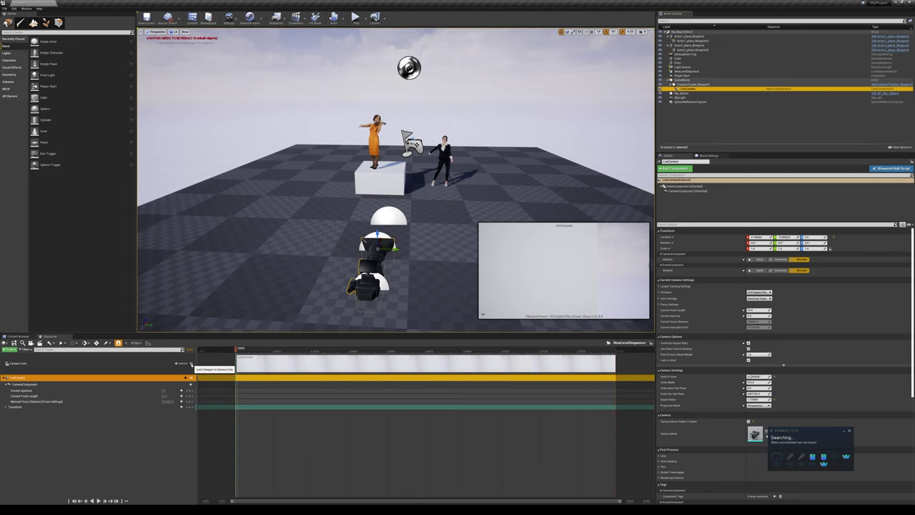
{"action": "left_click", "coordinate": [191, 363]}
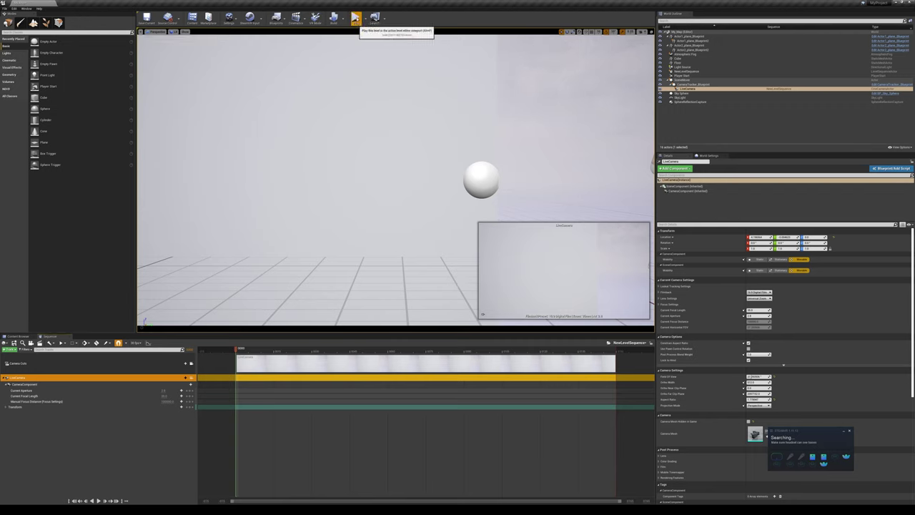
{"action": "left_click", "coordinate": [356, 18]}
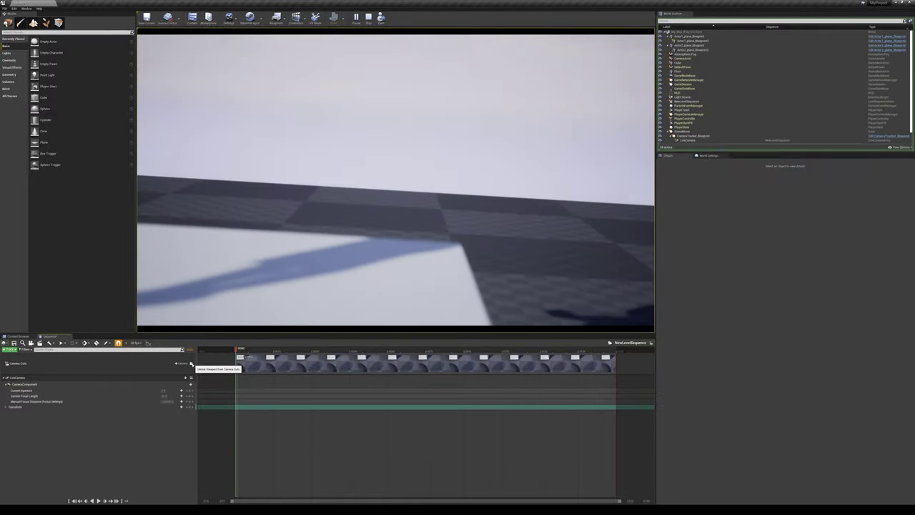